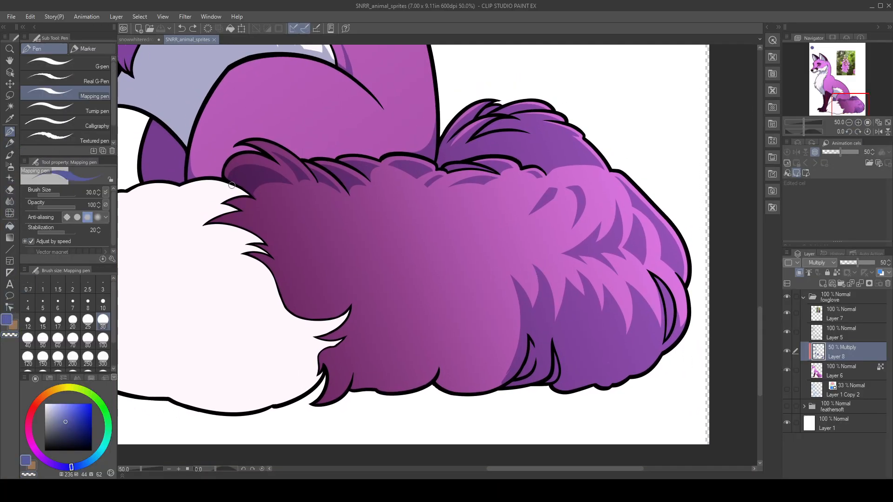
- Paint a shadow along the tail's underside between the lower notch and the inked fur tufts on the Multiply layer
left_click_drag(387, 361, 390, 309)
mouse_move(455, 292)
left_mouse_down()
mouse_move(445, 334)
mouse_move(482, 316)
mouse_move(425, 331)
mouse_move(451, 327)
mouse_move(486, 275)
left_mouse_up()
key("ctrl+z")
mouse_move(445, 332)
left_mouse_down()
mouse_move(484, 272)
mouse_move(493, 302)
mouse_move(485, 325)
mouse_move(481, 274)
mouse_move(448, 332)
left_mouse_up()
mouse_move(483, 276)
left_mouse_down()
mouse_move(457, 335)
mouse_move(483, 287)
mouse_move(464, 337)
mouse_move(485, 317)
left_mouse_up()
left_click_drag(481, 287, 482, 279)
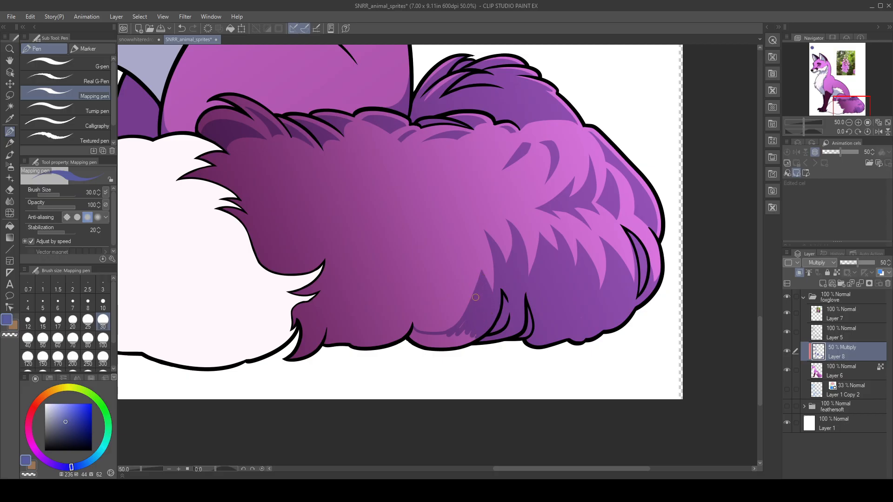
mouse_move(467, 318)
left_mouse_down()
mouse_move(437, 348)
mouse_move(478, 335)
left_mouse_up()
mouse_move(412, 329)
left_mouse_down()
mouse_move(455, 334)
mouse_move(411, 335)
mouse_move(446, 345)
left_mouse_up()
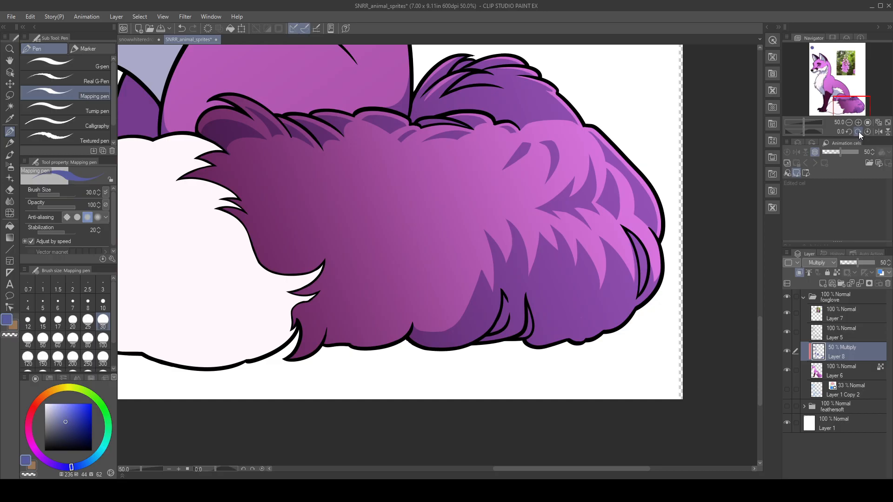
- Add a tall curved fur spike to the tail's underside shadow beside the inked tufts
left_click(878, 132)
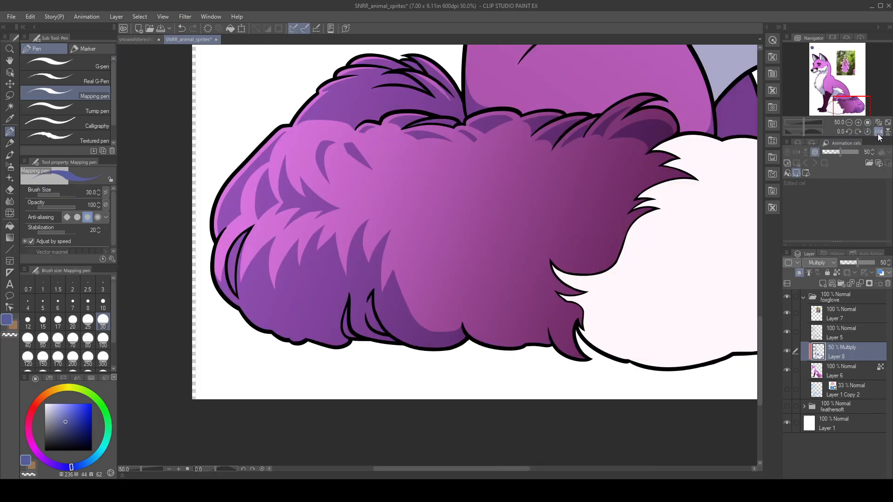
scroll(462, 275, "left", 3)
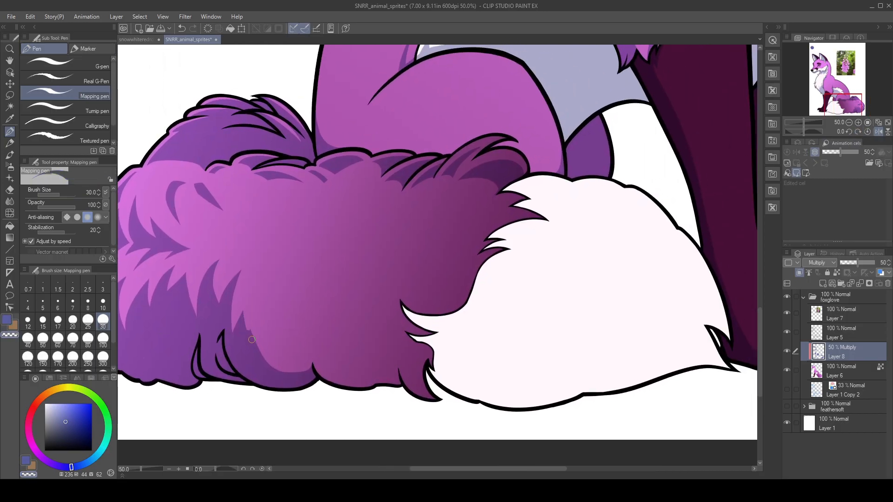
key("c")
mouse_move(275, 369)
left_mouse_down()
mouse_move(259, 345)
mouse_move(274, 281)
left_mouse_up()
key("ctrl+z")
mouse_move(271, 370)
left_mouse_down()
mouse_move(260, 342)
mouse_move(296, 267)
mouse_move(293, 372)
left_mouse_up()
mouse_move(283, 285)
left_mouse_down()
mouse_move(263, 326)
mouse_move(269, 310)
mouse_move(271, 364)
mouse_move(263, 329)
mouse_move(273, 371)
mouse_move(265, 325)
mouse_move(276, 369)
mouse_move(275, 310)
mouse_move(278, 361)
mouse_move(273, 336)
mouse_move(288, 373)
mouse_move(272, 338)
mouse_move(301, 379)
left_mouse_up()
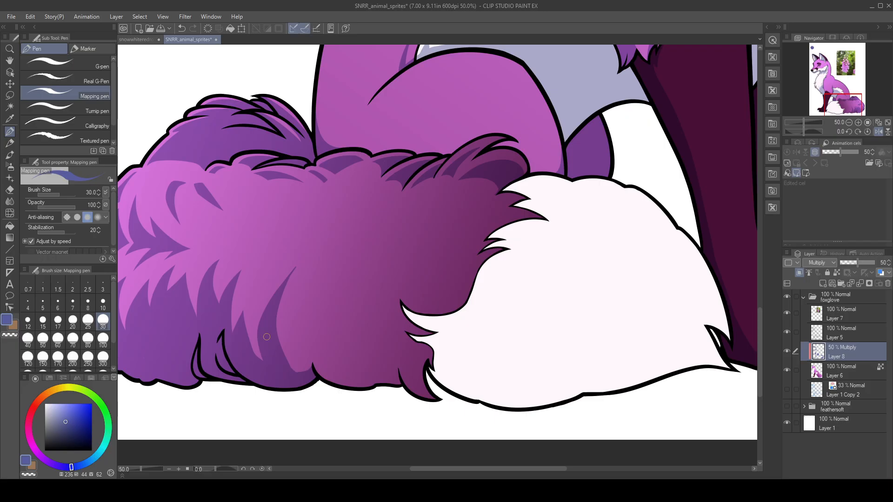
- Slim the tall shadow spike and paint a second fur spike with filled shading down to the lower notch
key("c")
mouse_move(297, 262)
left_mouse_down()
mouse_move(283, 305)
mouse_move(287, 273)
mouse_move(283, 342)
left_mouse_up()
key("c")
mouse_move(278, 294)
left_mouse_down()
mouse_move(290, 350)
mouse_move(307, 371)
left_mouse_up()
left_click_drag(276, 318, 305, 371)
mouse_move(274, 320)
left_mouse_down()
mouse_move(301, 369)
mouse_move(291, 366)
mouse_move(298, 344)
mouse_move(284, 338)
mouse_move(304, 366)
mouse_move(286, 318)
mouse_move(293, 307)
mouse_move(310, 361)
left_mouse_up()
key("ctrl+z")
left_click_drag(290, 306, 313, 352)
left_click_drag(288, 312, 306, 362)
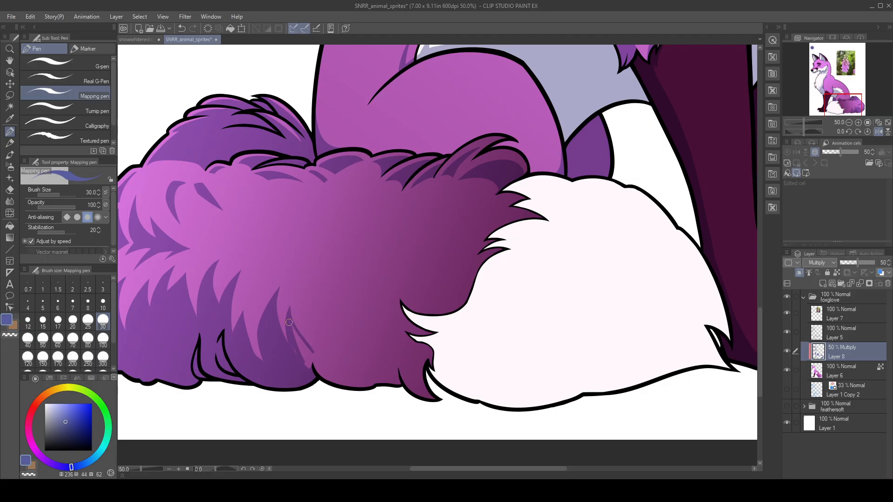
mouse_move(290, 322)
left_mouse_down()
mouse_move(308, 370)
mouse_move(290, 325)
mouse_move(309, 364)
mouse_move(293, 328)
mouse_move(311, 372)
left_mouse_up()
- Clean up the shadow edges at the lower notch and between the fur spikes with transparent color
key("c")
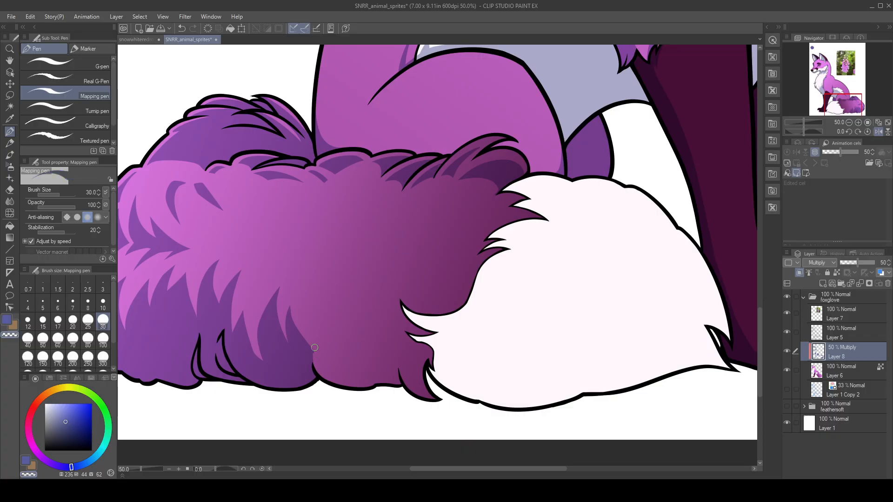
left_click_drag(314, 351, 316, 362)
key("c")
key("c")
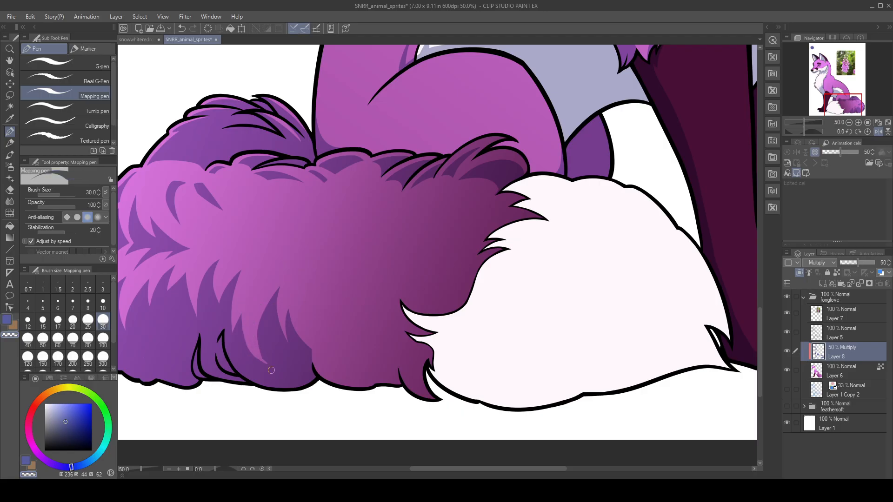
key("c")
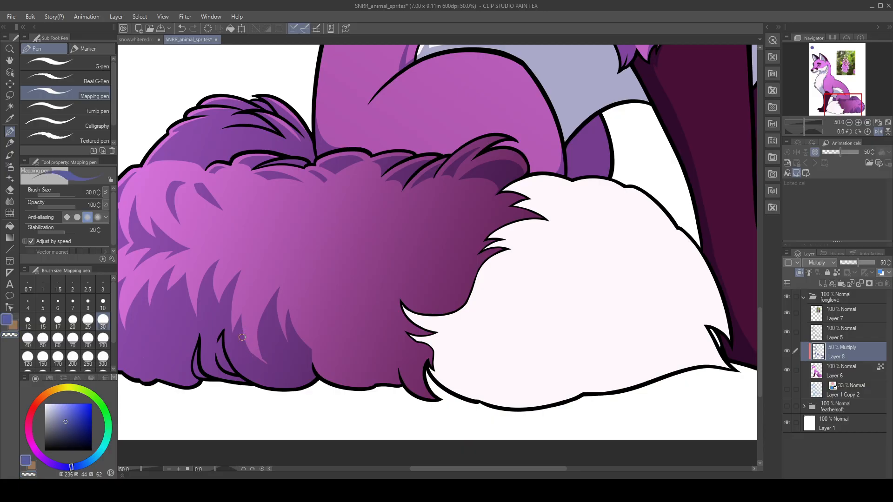
key("c")
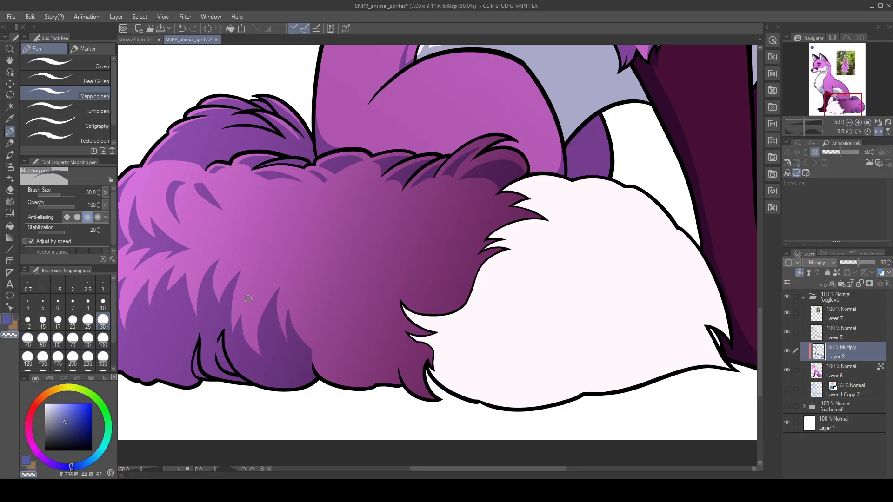
key("c")
- Refine the tips of the shadow spikes and add a small detached fur strand above them
left_click_drag(244, 300, 268, 250)
mouse_move(245, 298)
left_mouse_down()
mouse_move(270, 246)
mouse_move(254, 276)
left_mouse_up()
key("c")
key("c")
left_click_drag(305, 281, 309, 354)
left_click_drag(268, 269, 390, 273)
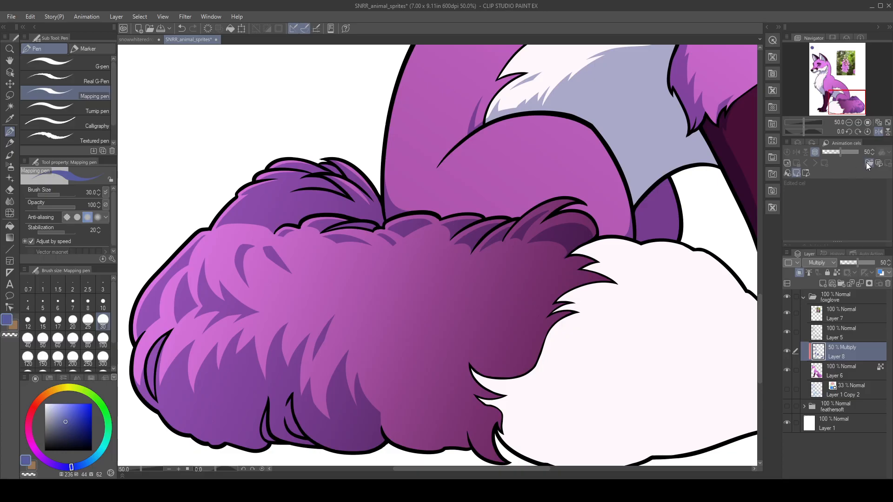
- Review the tail shading against the whole fox in normal orientation and up close
left_click(877, 122)
left_click(879, 132)
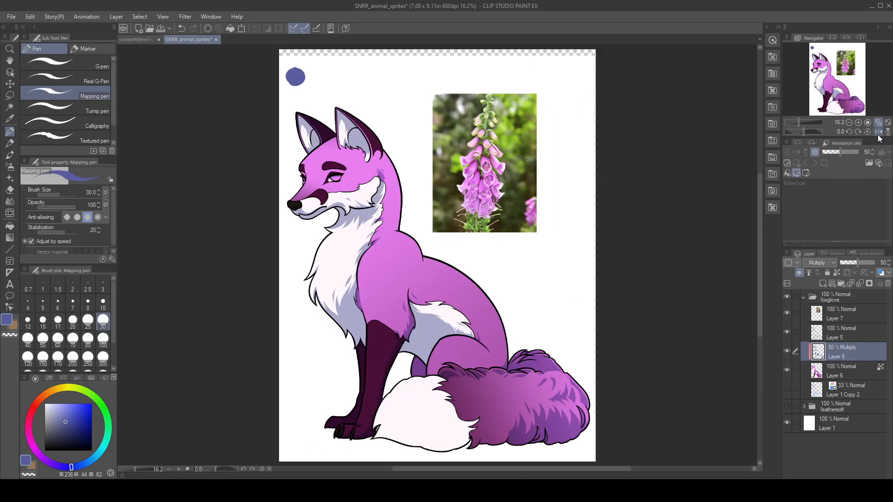
double_click(858, 122)
left_click_drag(605, 325, 514, 129)
left_click_drag(538, 266, 555, 151)
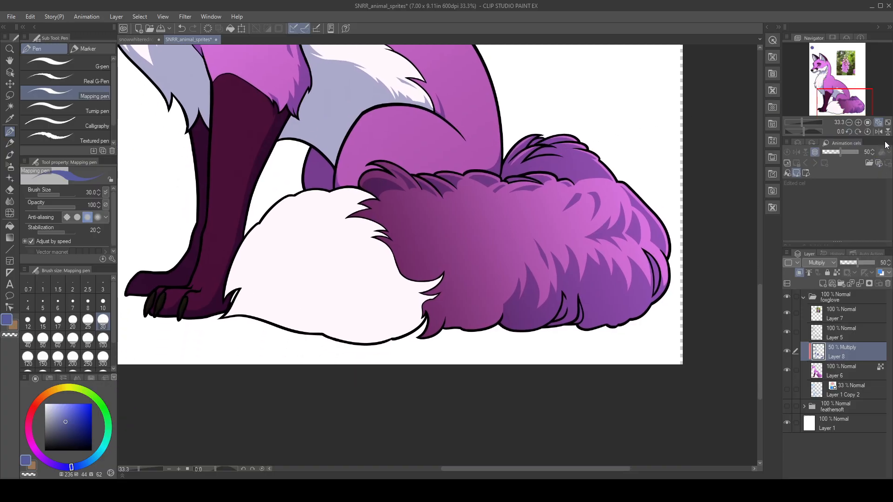
left_click(879, 132)
left_click(858, 124)
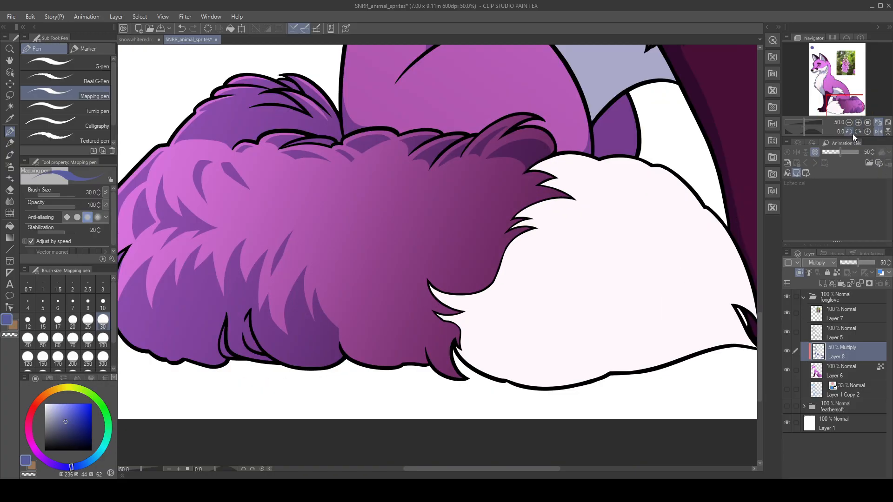
- Paint a pointed shadow spike above the tail's lower notch and sharpen its tip with transparent color
left_click(857, 132)
double_click(857, 133)
double_click(857, 133)
double_click(858, 132)
left_click(858, 132)
left_click(858, 132)
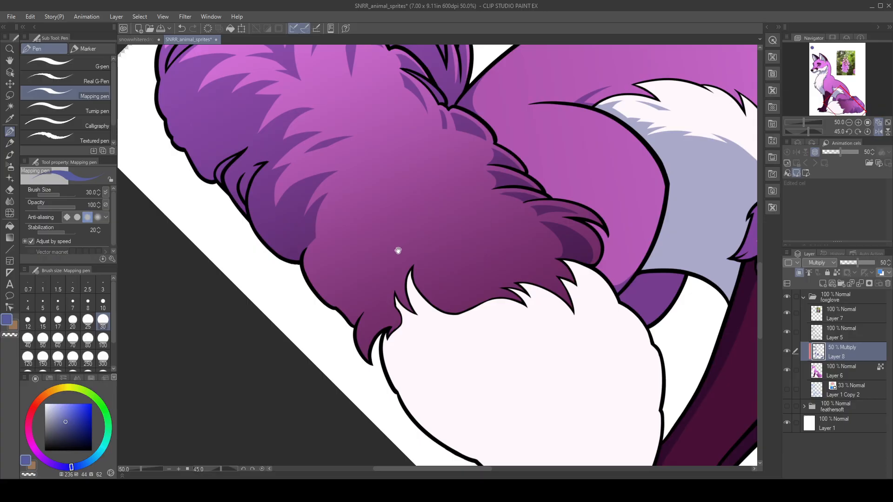
left_click_drag(400, 249, 352, 314)
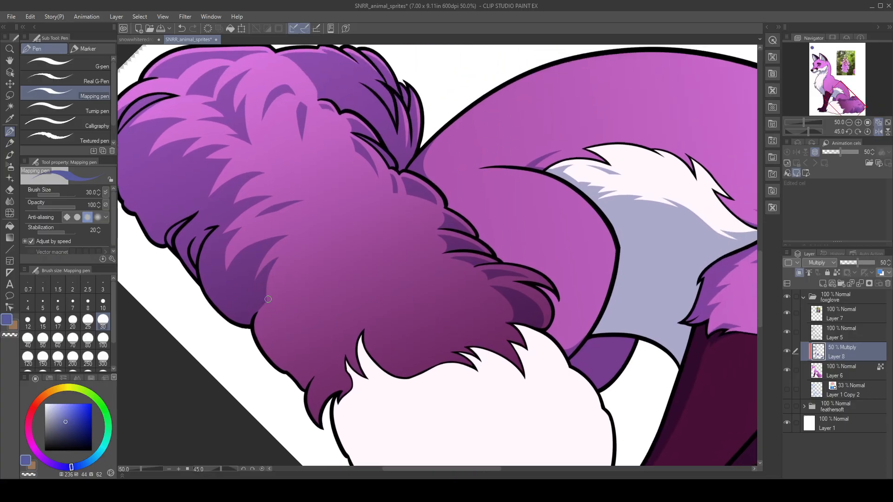
left_click_drag(268, 300, 287, 261)
mouse_move(266, 298)
left_mouse_down()
mouse_move(312, 246)
mouse_move(282, 291)
left_mouse_up()
mouse_move(297, 261)
left_mouse_down()
mouse_move(267, 301)
mouse_move(271, 286)
left_mouse_up()
key("c")
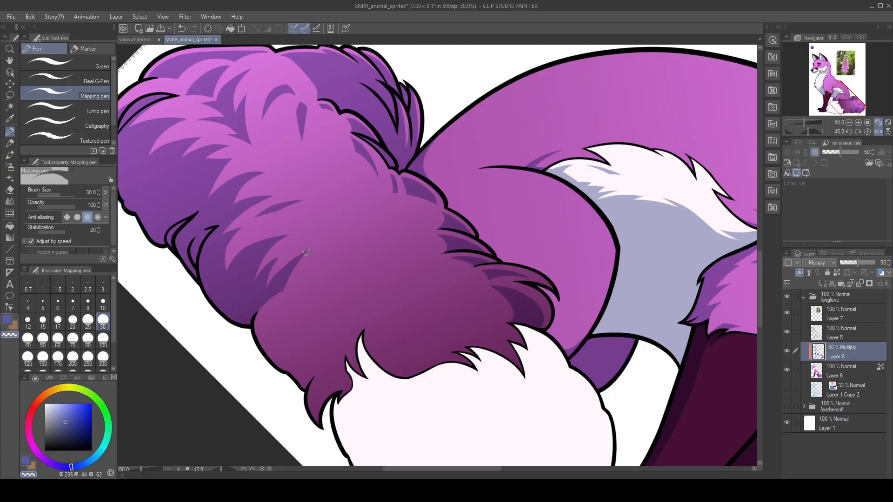
key("c")
- Outline the underside shadow past the notch, fill it at brush size 100, and extend its edge at size 30
mouse_move(281, 293)
left_mouse_down()
mouse_move(284, 274)
mouse_move(280, 342)
left_mouse_up()
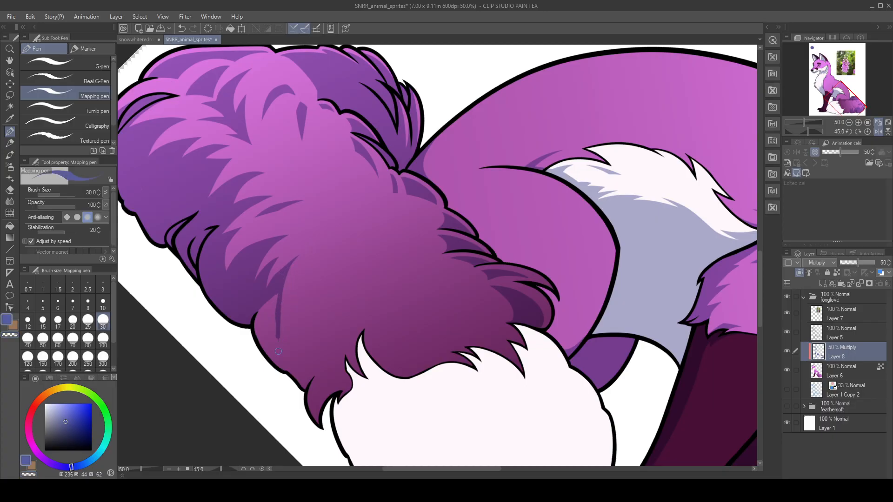
left_click(103, 338)
mouse_move(274, 299)
left_mouse_down()
mouse_move(272, 335)
mouse_move(263, 327)
left_mouse_up()
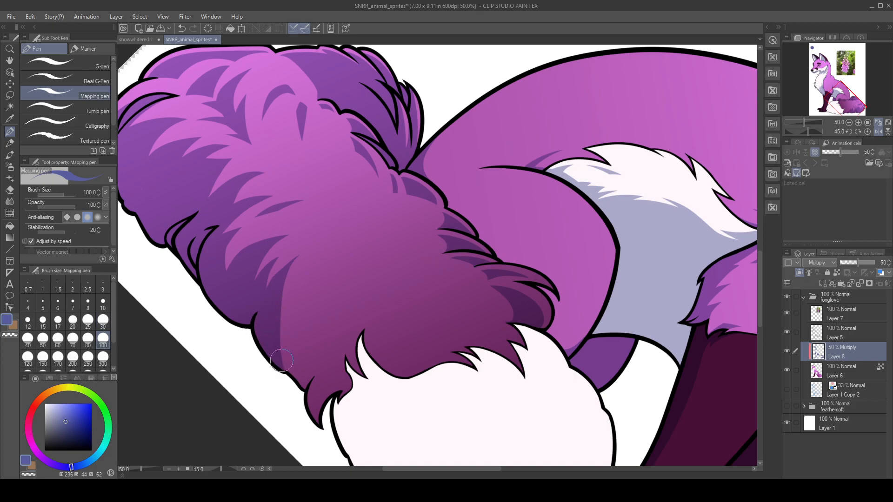
left_click(103, 320)
mouse_move(298, 255)
left_mouse_down()
mouse_move(285, 293)
mouse_move(290, 351)
left_mouse_up()
left_click_drag(285, 291, 291, 359)
mouse_move(283, 317)
left_mouse_down()
mouse_move(289, 355)
mouse_move(281, 313)
mouse_move(308, 390)
mouse_move(277, 330)
mouse_move(304, 390)
left_mouse_up()
left_click_drag(284, 357, 291, 372)
- Refine the shadow's edge past the notch and widen it with another long fur spike
key("c")
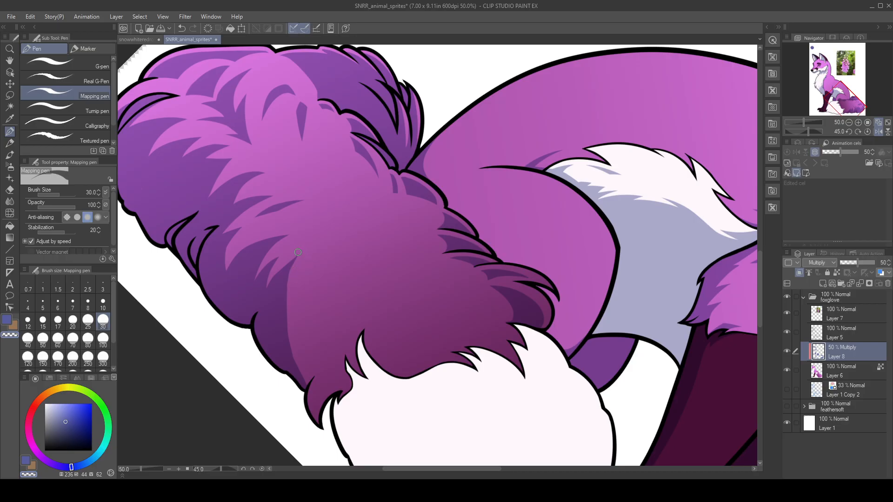
key("c")
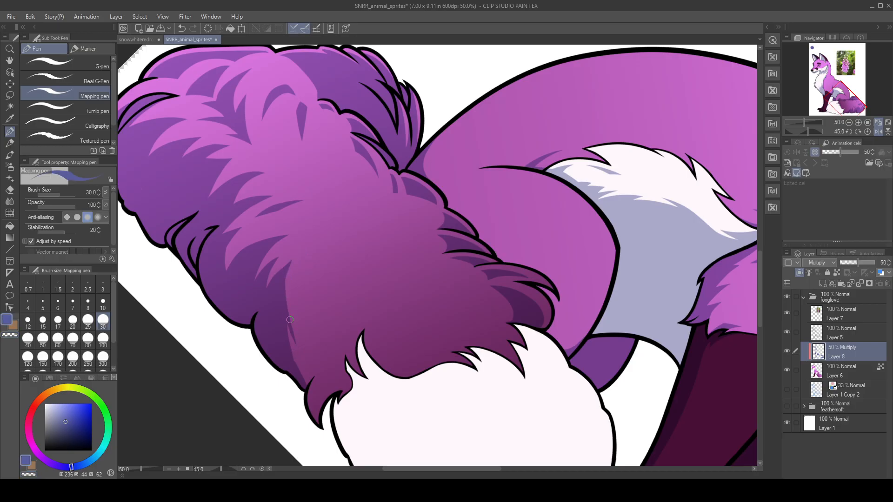
mouse_move(288, 319)
left_mouse_down()
mouse_move(290, 293)
mouse_move(323, 237)
left_mouse_up()
key("ctrl+z")
mouse_move(287, 323)
left_mouse_down()
mouse_move(327, 245)
mouse_move(303, 359)
left_mouse_up()
left_click_drag(308, 276, 297, 361)
mouse_move(299, 298)
left_mouse_down()
mouse_move(295, 364)
mouse_move(290, 352)
left_mouse_up()
mouse_move(290, 312)
left_mouse_down()
mouse_move(304, 377)
mouse_move(302, 301)
mouse_move(315, 373)
mouse_move(303, 394)
mouse_move(310, 370)
left_mouse_up()
- Extend the underside shadow with a long spike toward the white tail tip and shade the curled tuft beside it
key("c")
key("c")
left_click_drag(313, 266, 321, 372)
left_click_drag(305, 301, 317, 370)
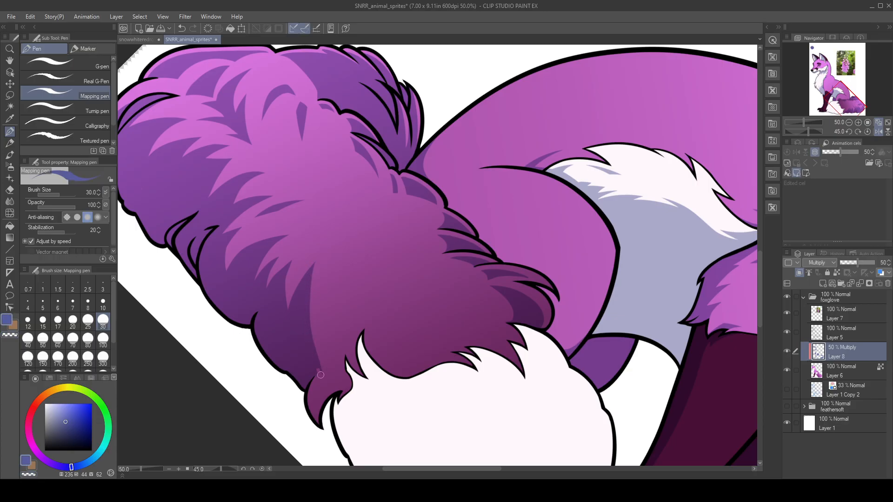
left_click_drag(308, 280, 325, 365)
left_click_drag(314, 332, 326, 372)
mouse_move(309, 288)
left_mouse_down()
mouse_move(336, 373)
mouse_move(285, 285)
left_mouse_up()
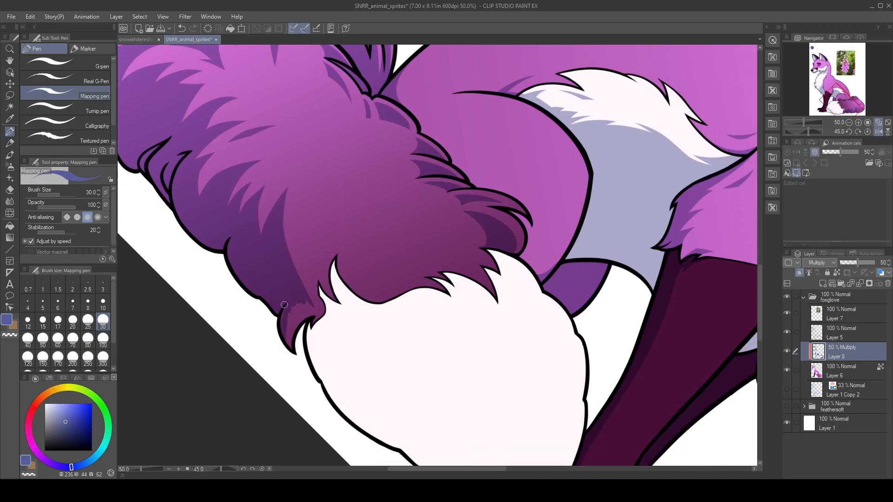
mouse_move(285, 323)
left_mouse_down()
mouse_move(311, 314)
mouse_move(313, 435)
left_mouse_up()
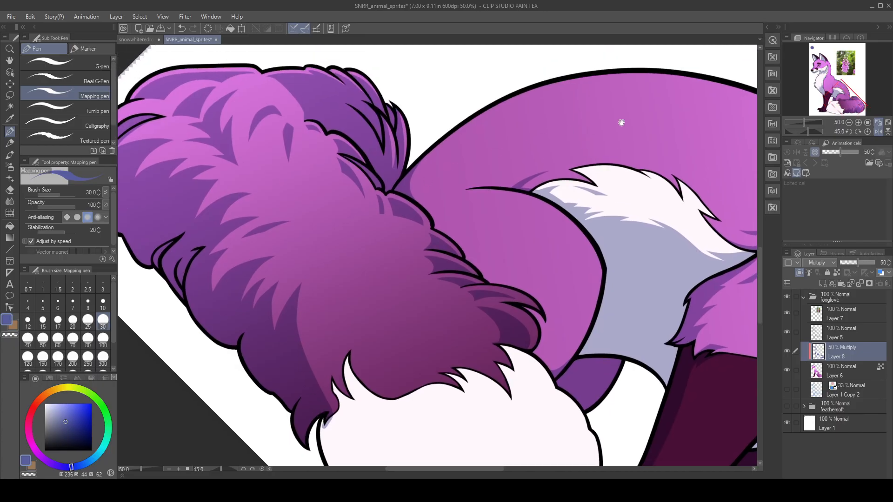
- Place a small detached fur shadow in the middle of the tail and trim its lower edge
left_click(867, 132)
left_click(878, 132)
left_click_drag(625, 310, 519, 217)
left_click(878, 132)
mouse_move(459, 200)
left_mouse_down()
mouse_move(377, 265)
mouse_move(292, 252)
mouse_move(315, 291)
mouse_move(350, 295)
mouse_move(343, 278)
mouse_move(365, 282)
mouse_move(347, 268)
mouse_move(373, 295)
left_mouse_up()
key("ctrl+z")
key("c")
mouse_move(334, 265)
left_mouse_down()
mouse_move(326, 282)
mouse_move(377, 283)
mouse_move(354, 278)
left_mouse_up()
key("c")
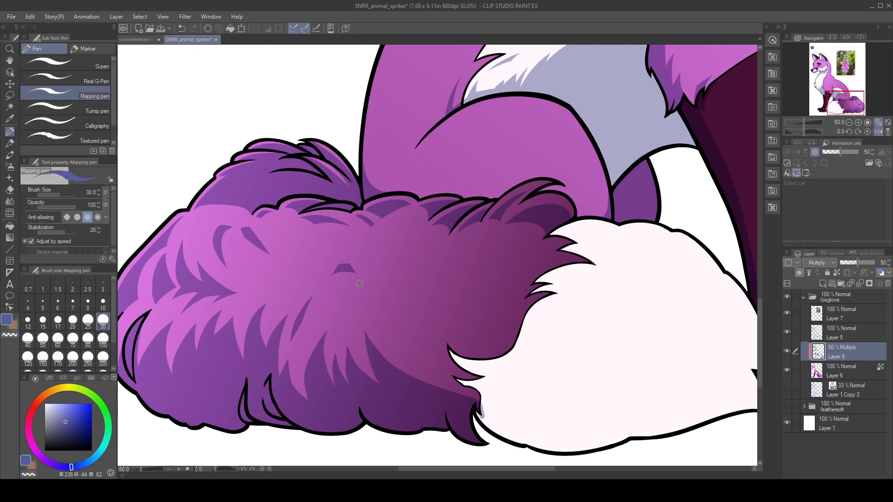
- Paint a diagonal fur shadow from mid-tail toward the white tip and taper it with transparent color
left_click_drag(367, 285, 444, 351)
left_click_drag(370, 285, 418, 326)
left_click_drag(375, 288, 416, 329)
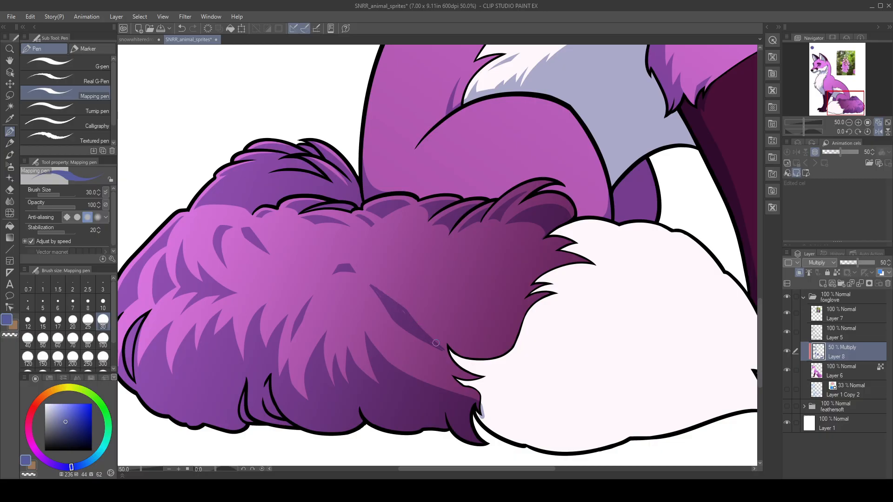
key("c")
left_click_drag(370, 283, 436, 338)
key("c")
key("c")
left_click_drag(383, 311, 437, 344)
key("ctrl+z")
mouse_move(394, 325)
left_mouse_down()
mouse_move(455, 351)
mouse_move(406, 289)
left_mouse_up()
key("c")
key("space")
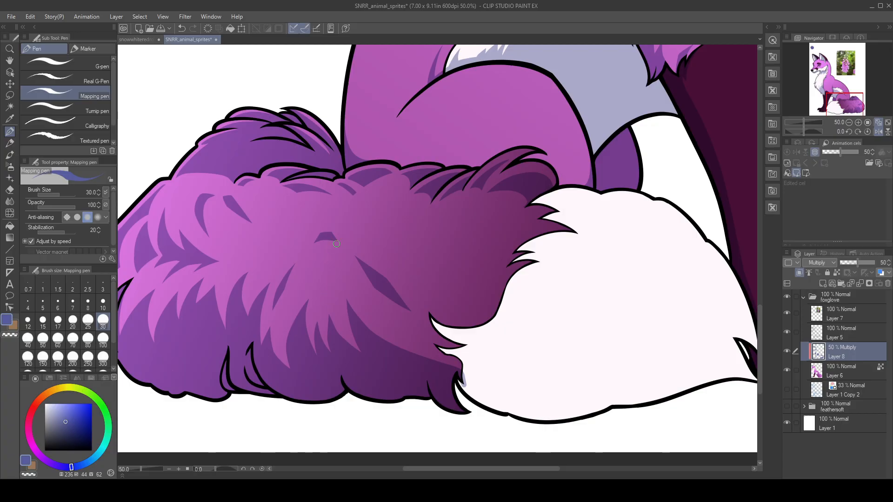
- Paint thin shadow spikes rising from the underside shading to the small mid-tail fur shadow
left_click_drag(326, 241, 313, 354)
key("ctrl+z")
left_click_drag(324, 263, 315, 349)
left_click_drag(323, 269, 313, 331)
mouse_move(322, 274)
left_mouse_down()
mouse_move(328, 248)
mouse_move(318, 317)
left_mouse_up()
left_click_drag(328, 252, 330, 334)
key("ctrl+z")
left_click_drag(328, 260, 331, 340)
left_click_drag(324, 284, 331, 351)
key("ctrl+z")
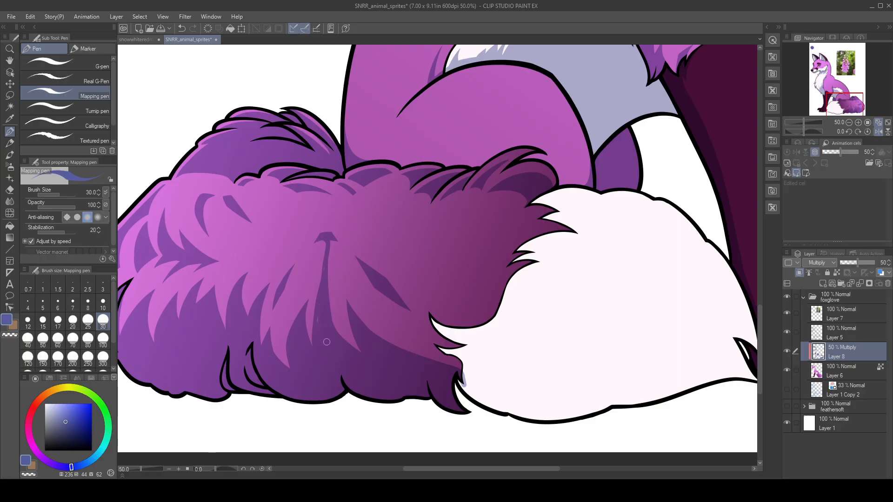
- Trim the thin spike and erase its upper end to separate it from the mid-tail fur shadow
key("c")
mouse_move(325, 265)
left_mouse_down()
mouse_move(311, 321)
mouse_move(327, 263)
mouse_move(311, 330)
left_mouse_up()
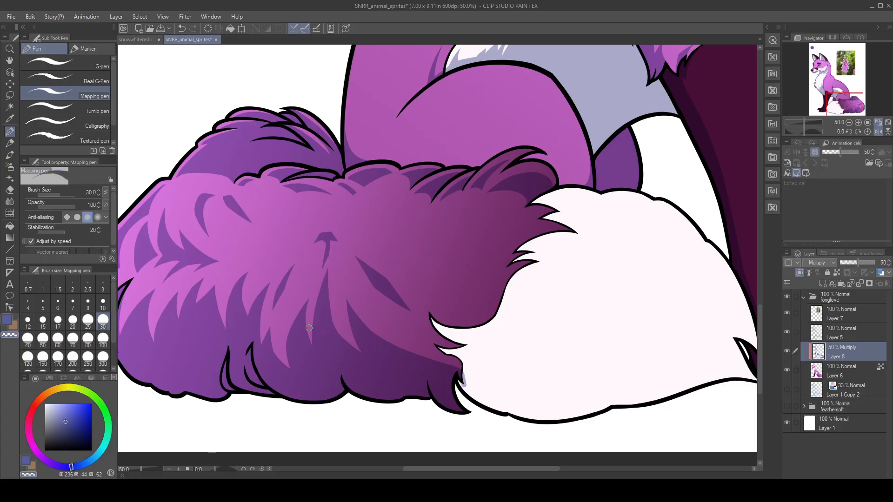
left_click_drag(323, 245, 324, 264)
key("c")
- Extend the small mid-tail shadow upward with a broad tapered fur strand
mouse_move(337, 237)
left_mouse_down()
mouse_move(361, 253)
mouse_move(369, 287)
left_mouse_up()
key("ctrl+z")
left_click_drag(355, 255, 373, 289)
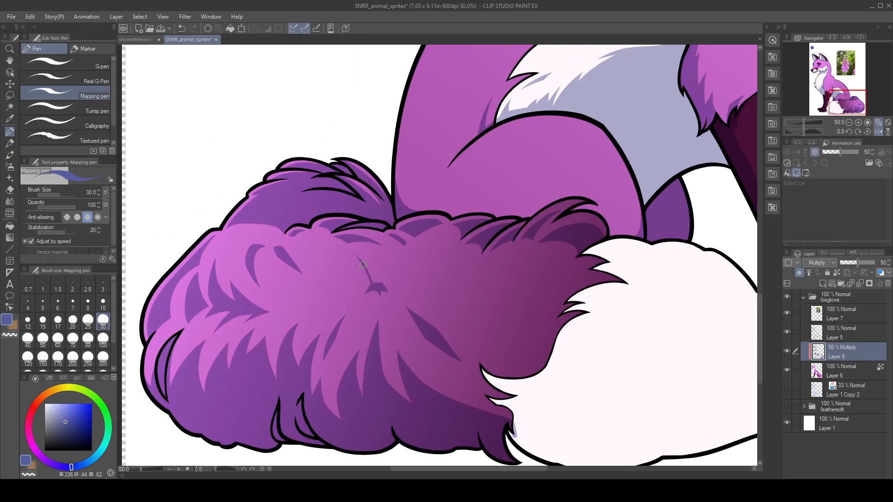
left_click_drag(357, 257, 381, 280)
key("ctrl+z")
mouse_move(354, 253)
left_mouse_down()
mouse_move(373, 258)
mouse_move(384, 283)
left_mouse_up()
left_click_drag(354, 254, 379, 279)
- Carve the mid-tail strand into a tapered shape and refine the pointed edges at its base
key("c")
left_click_drag(350, 249, 368, 283)
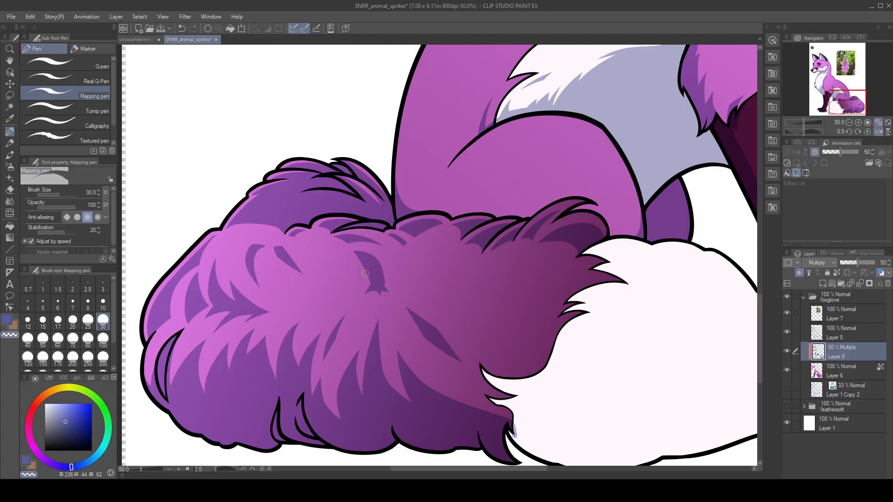
key("c")
mouse_move(353, 250)
left_mouse_down()
mouse_move(385, 263)
mouse_move(395, 296)
mouse_move(380, 268)
left_mouse_up()
key("ctrl+z")
key("c")
key("c")
key("c")
left_click_drag(383, 294, 403, 303)
left_click_drag(385, 273, 395, 297)
key("c")
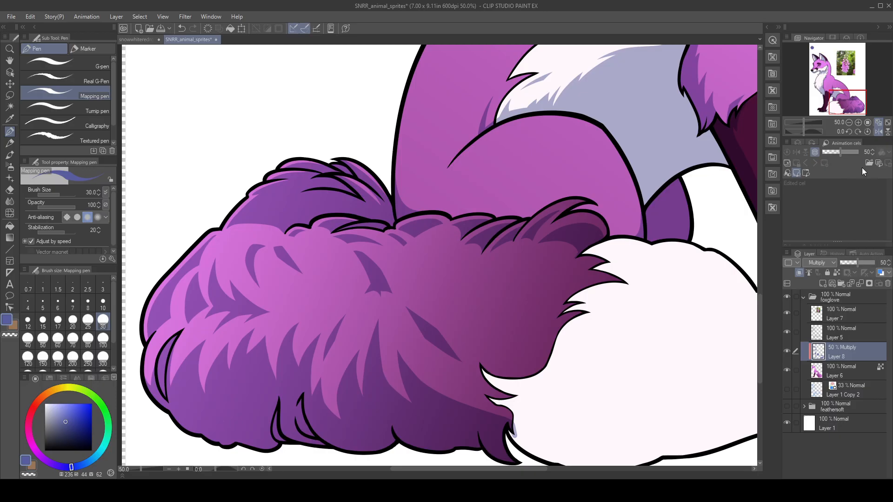
left_click(878, 131)
left_click_drag(526, 282, 414, 258)
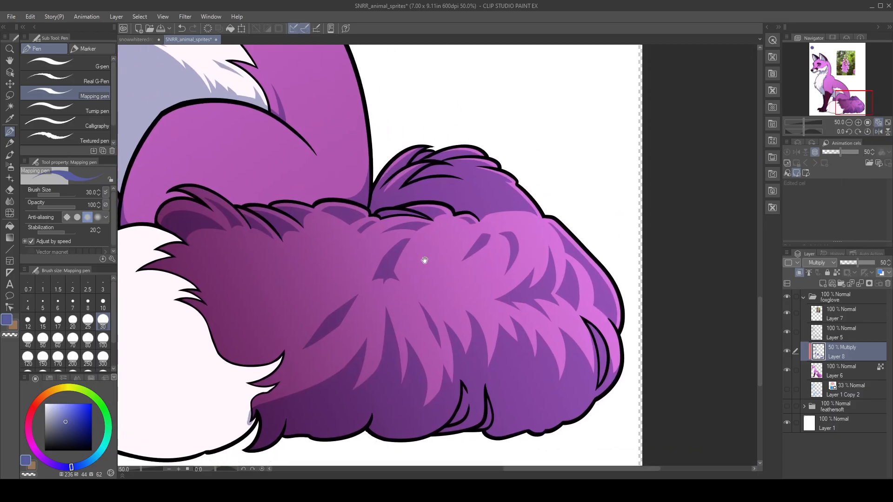
key("ctrl+z")
left_click_drag(394, 270, 455, 232)
key("ctrl+z")
left_click_drag(394, 270, 468, 230)
key("ctrl+z")
key("ctrl+z")
left_click_drag(394, 270, 471, 231)
key("ctrl+z")
left_click_drag(397, 268, 464, 232)
key("ctrl+z")
- Paint a long, thick second strand from the mid-tail shadow toward the tail's upper edge with a small spike below
left_click_drag(412, 259, 467, 233)
left_click_drag(397, 276, 463, 235)
left_click_drag(425, 257, 463, 235)
mouse_move(415, 271)
left_mouse_down()
mouse_move(392, 272)
mouse_move(436, 251)
mouse_move(390, 274)
mouse_move(450, 240)
left_mouse_up()
left_click_drag(397, 274, 441, 248)
mouse_move(398, 273)
left_mouse_down()
mouse_move(424, 261)
mouse_move(428, 272)
mouse_move(400, 281)
left_mouse_up()
key("ctrl+z")
mouse_move(401, 277)
left_mouse_down()
mouse_move(422, 290)
mouse_move(421, 299)
mouse_move(413, 272)
left_mouse_up()
key("ctrl+z")
key("ctrl+z")
- Thin and shorten the long second strand of the mid-tail shadow with transparent color
key("c")
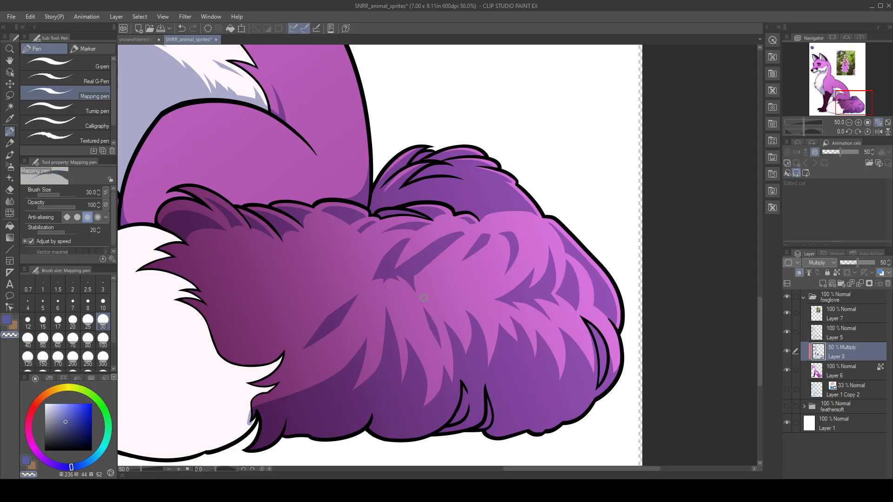
left_click_drag(417, 271, 464, 237)
mouse_move(420, 273)
left_mouse_down()
mouse_move(473, 233)
mouse_move(452, 239)
mouse_move(425, 265)
mouse_move(464, 232)
left_mouse_up()
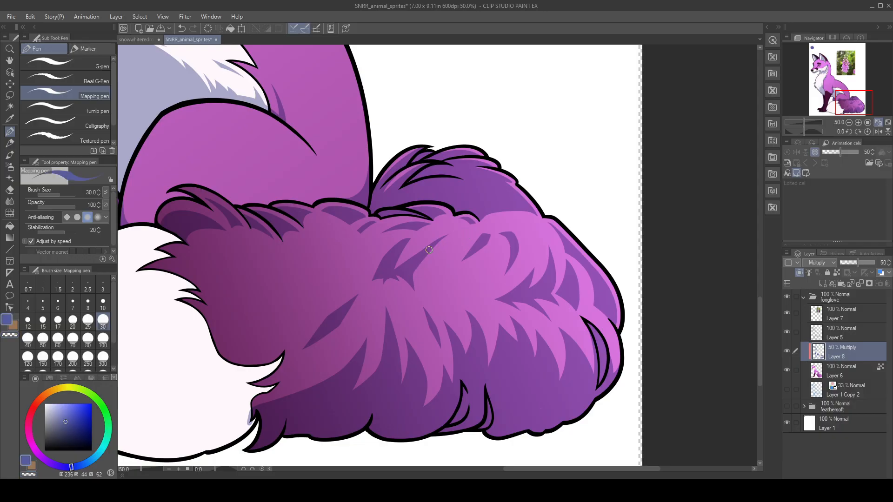
- Lengthen the upper end of the mid-tail shadow's second strand and refine its taper with transparent color
key("c")
mouse_move(394, 273)
left_mouse_down()
mouse_move(429, 239)
mouse_move(458, 232)
mouse_move(397, 271)
mouse_move(458, 232)
left_mouse_up()
key("c")
mouse_move(438, 230)
left_mouse_down()
mouse_move(464, 236)
mouse_move(423, 274)
mouse_move(427, 258)
left_mouse_up()
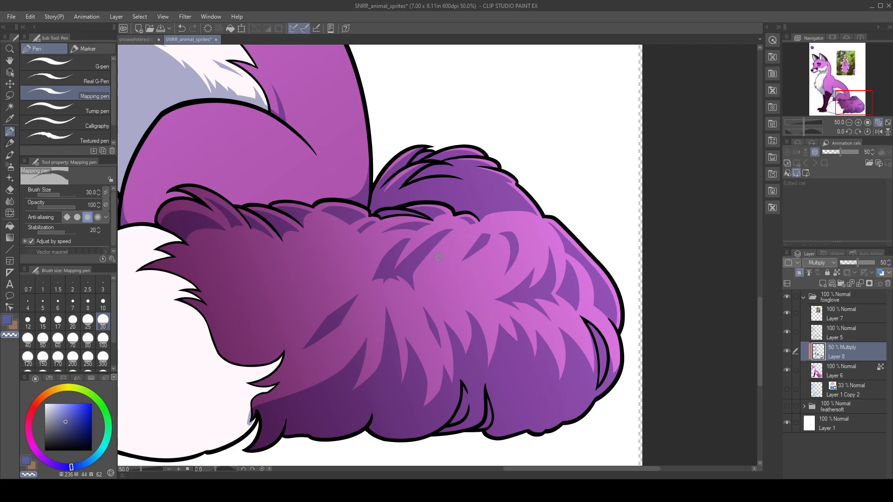
key("c")
left_click_drag(433, 332, 396, 309)
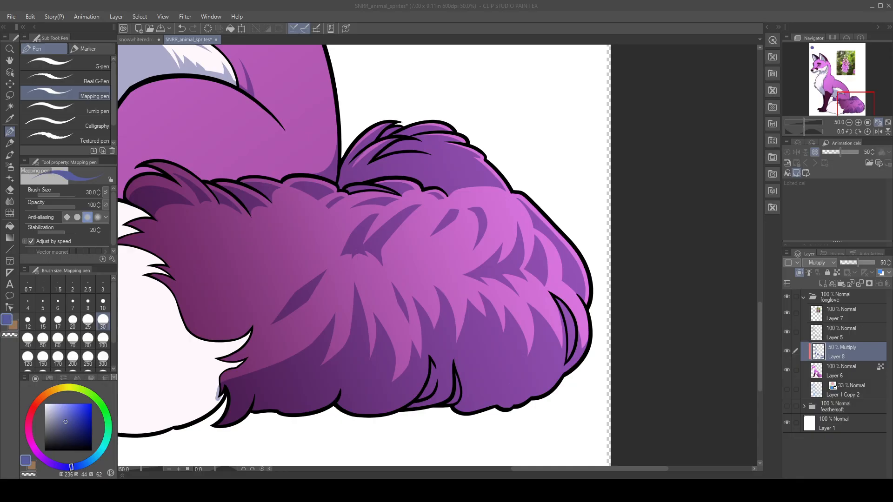
- Outline a wedge from the second strand's upper tip down toward the base of the mid-tail shadow
left_click(482, 4)
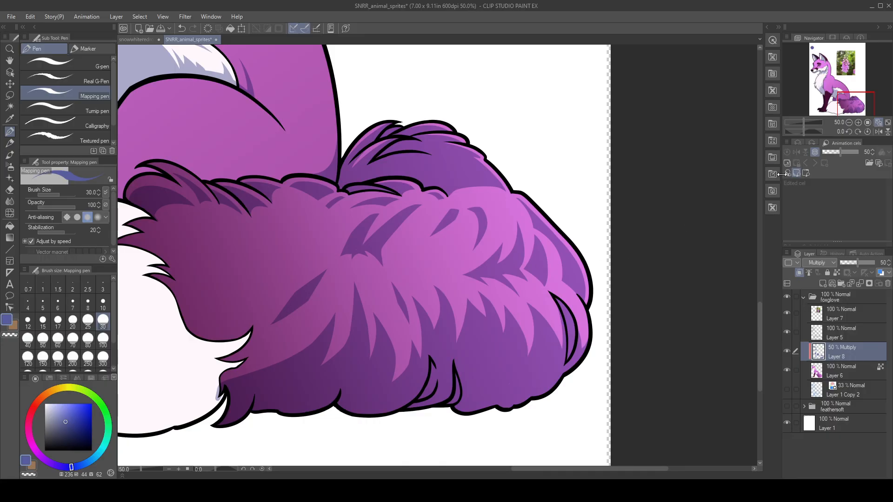
left_click(878, 134)
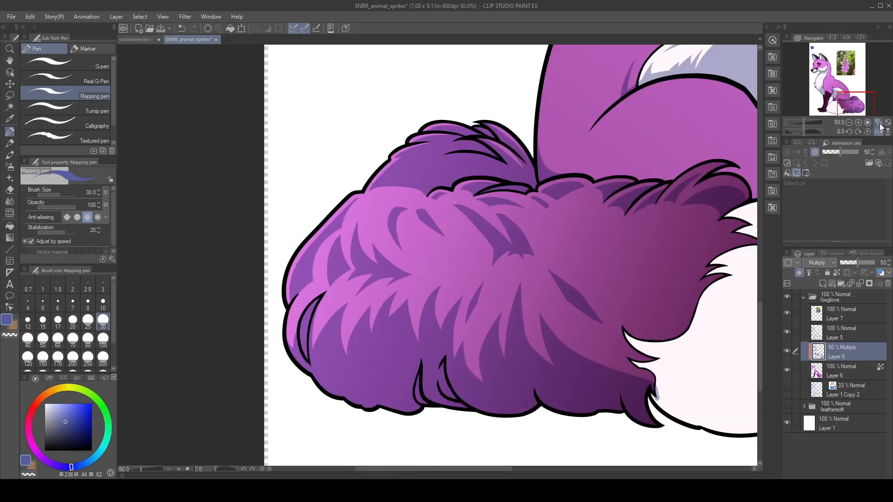
left_click(857, 123)
left_click(868, 124)
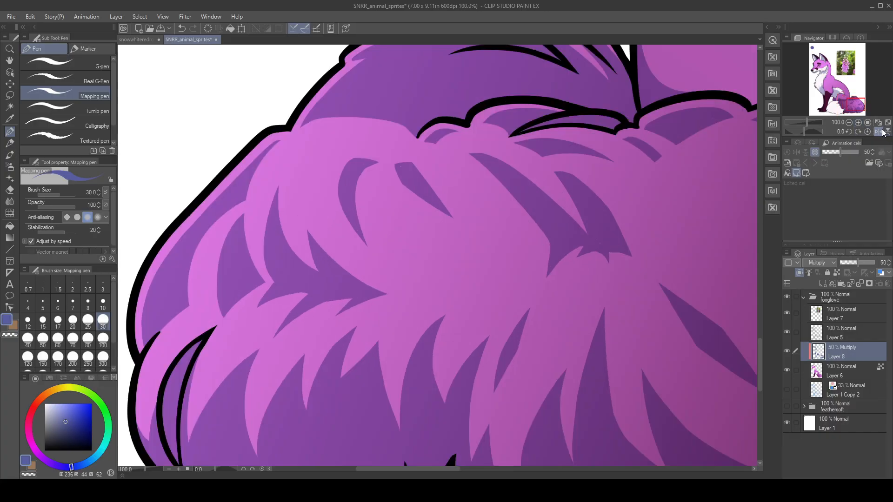
left_click(878, 133)
left_click_drag(499, 228, 553, 275)
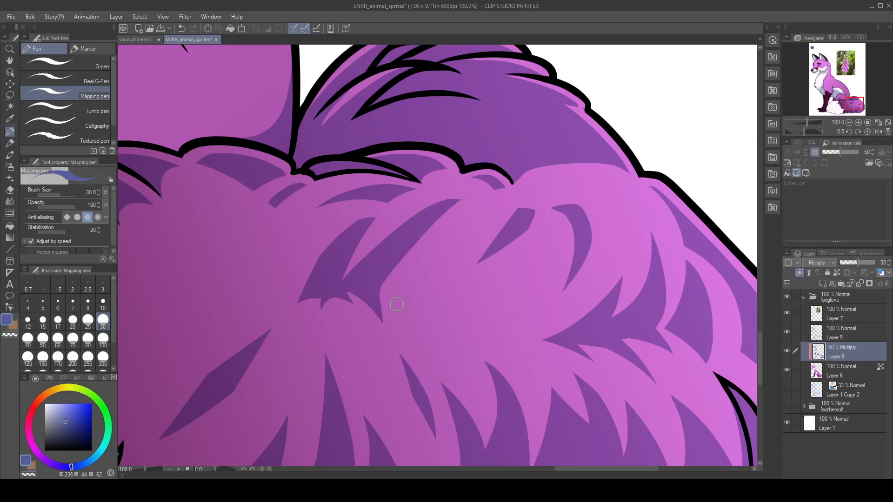
left_click_drag(455, 199, 415, 278)
key("ctrl+z")
key("ctrl+y")
key("ctrl+z")
left_click_drag(457, 200, 410, 304)
mouse_move(435, 224)
left_mouse_down()
mouse_move(402, 294)
mouse_move(388, 264)
mouse_move(378, 297)
mouse_move(416, 311)
mouse_move(377, 292)
mouse_move(431, 332)
left_mouse_up()
key("ctrl+z")
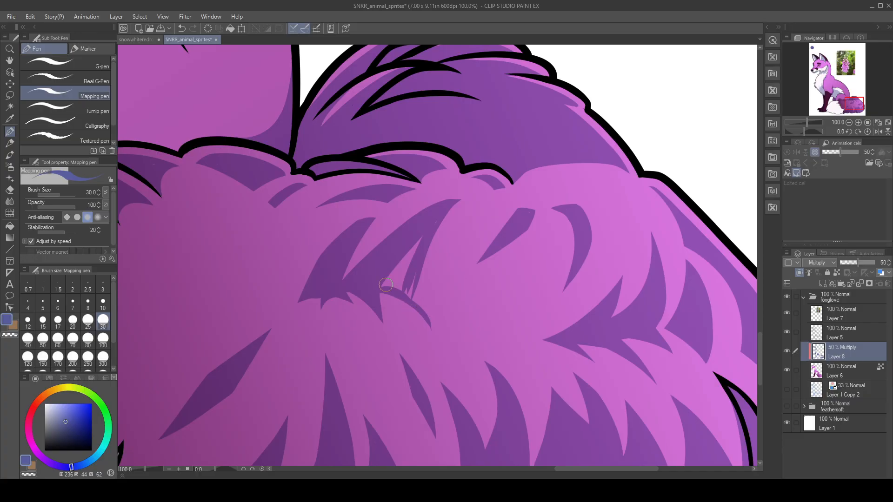
- Fill the wedge beside the second strand solidly and extend its base into a downward-pointing fur spike
left_click_drag(408, 245, 385, 289)
left_click_drag(426, 224, 392, 286)
mouse_move(413, 251)
left_mouse_down()
mouse_move(409, 300)
mouse_move(419, 261)
mouse_move(420, 309)
left_mouse_up()
mouse_move(413, 269)
left_mouse_down()
mouse_move(410, 298)
mouse_move(387, 281)
mouse_move(440, 214)
mouse_move(433, 206)
mouse_move(420, 305)
mouse_move(452, 206)
mouse_move(441, 216)
mouse_move(425, 292)
left_mouse_up()
mouse_move(446, 212)
left_mouse_down()
mouse_move(421, 292)
mouse_move(442, 322)
left_mouse_up()
left_click_drag(423, 289, 438, 333)
key("ctrl+z")
left_click_drag(422, 304, 435, 336)
key("c")
mouse_move(431, 278)
left_mouse_down()
mouse_move(438, 339)
mouse_move(433, 227)
mouse_move(429, 322)
mouse_move(467, 209)
left_mouse_up()
key("c")
key("ctrl+z")
left_click_drag(425, 308, 475, 221)
key("ctrl+z")
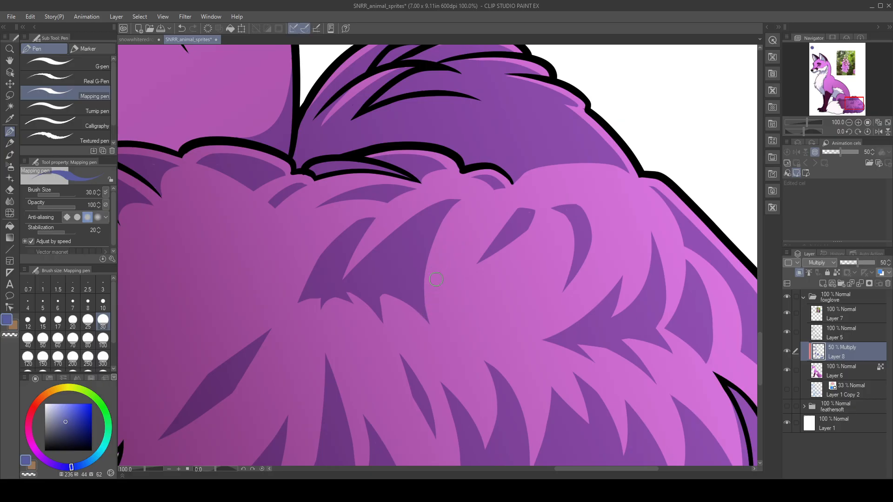
- Carve away the wedge's upper outer part with transparent color, leaving a narrow second strand above the base
key("c")
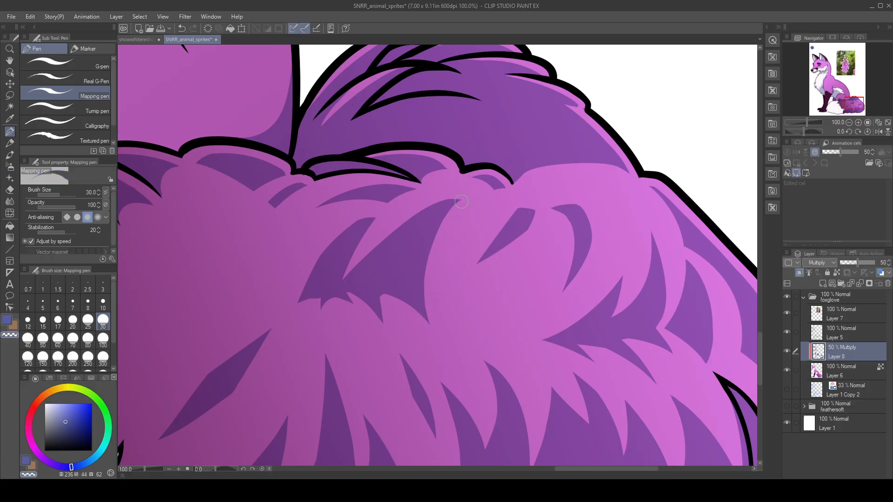
left_click_drag(459, 202, 385, 272)
key("ctrl+z")
mouse_move(464, 199)
left_mouse_down()
mouse_move(419, 247)
mouse_move(380, 268)
mouse_move(397, 275)
mouse_move(380, 281)
mouse_move(452, 237)
mouse_move(391, 276)
mouse_move(432, 245)
mouse_move(416, 263)
mouse_move(453, 210)
left_mouse_up()
left_click_drag(415, 261, 459, 200)
- Add a small pointed tuft on top of the shadow's base and trim it with transparent color
key("c")
mouse_move(373, 282)
left_mouse_down()
mouse_move(415, 274)
mouse_move(440, 244)
mouse_move(368, 282)
mouse_move(461, 248)
left_mouse_up()
key("ctrl+z")
mouse_move(422, 274)
left_mouse_down()
mouse_move(412, 279)
mouse_move(444, 254)
left_mouse_up()
key("c")
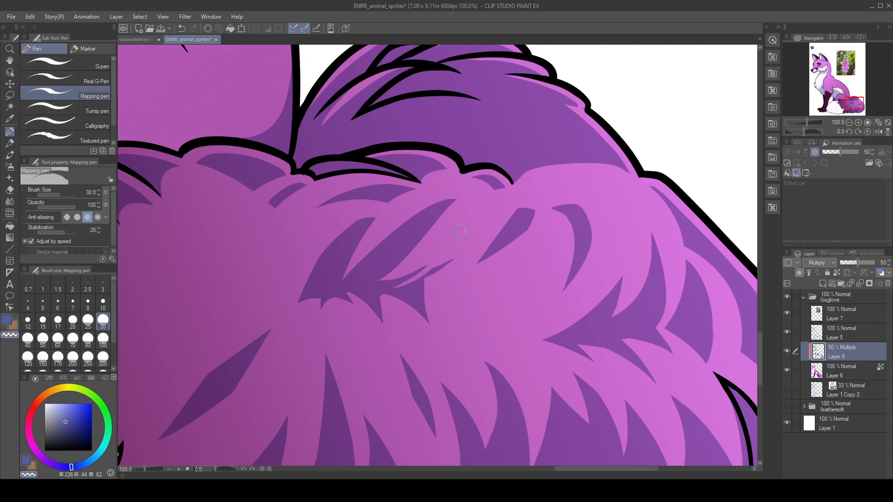
left_click_drag(394, 286, 469, 237)
key("ctrl+z")
mouse_move(397, 287)
left_mouse_down()
mouse_move(437, 273)
mouse_move(441, 263)
mouse_move(418, 278)
mouse_move(456, 256)
left_mouse_up()
- Connect the mid-tail shadow's base to the separate short strand on its right with a curved stroke
key("c")
left_click_drag(392, 289, 466, 269)
key("ctrl+z")
key("ctrl+z")
mouse_move(386, 288)
left_mouse_down()
mouse_move(479, 261)
mouse_move(446, 275)
mouse_move(494, 243)
left_mouse_up()
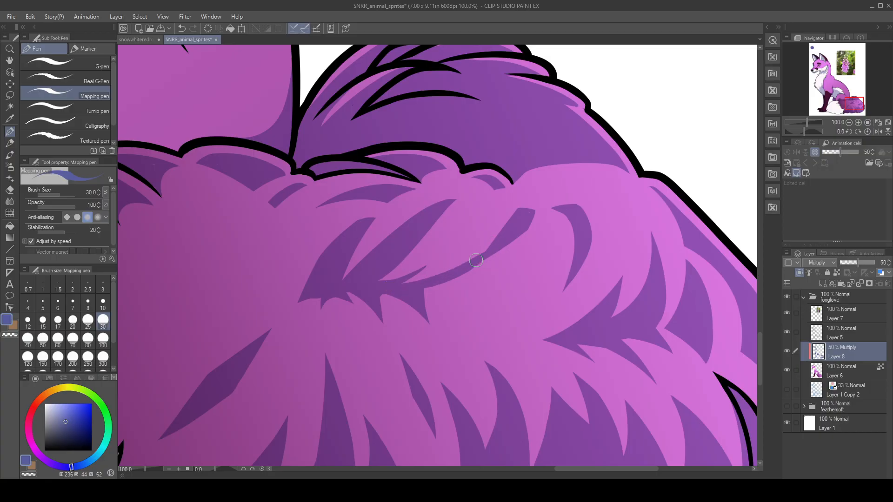
- Thicken the curved connecting strand along its outer edge so it merges smoothly with the short strand
left_click_drag(520, 215, 449, 276)
left_click_drag(515, 216, 437, 280)
mouse_move(527, 220)
left_mouse_down()
mouse_move(490, 266)
mouse_move(522, 233)
mouse_move(509, 257)
mouse_move(472, 288)
left_mouse_up()
key("ctrl+z")
key("ctrl+z")
left_click_drag(530, 215, 470, 288)
key("ctrl+z")
mouse_move(530, 215)
left_mouse_down()
mouse_move(446, 286)
mouse_move(472, 259)
mouse_move(445, 281)
mouse_move(501, 250)
mouse_move(447, 281)
mouse_move(524, 229)
mouse_move(466, 273)
mouse_move(528, 214)
mouse_move(503, 245)
mouse_move(474, 186)
mouse_move(464, 263)
mouse_move(436, 291)
mouse_move(418, 287)
mouse_move(454, 306)
mouse_move(447, 313)
mouse_move(416, 267)
mouse_move(441, 314)
mouse_move(433, 290)
mouse_move(417, 295)
mouse_move(464, 276)
mouse_move(425, 291)
mouse_move(463, 283)
left_mouse_up()
key("ctrl+z")
key("c")
key("ctrl+z")
key("ctrl+z")
key("c")
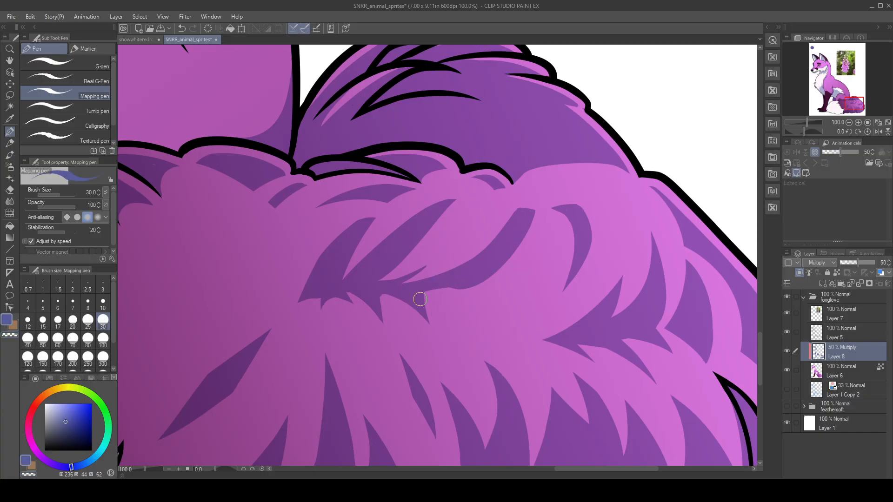
- Carve the inner edge of the connecting strand with transparent color and paint a thin spike beside it
left_click_drag(466, 359, 439, 304)
left_click_drag(398, 258, 430, 313)
key("c")
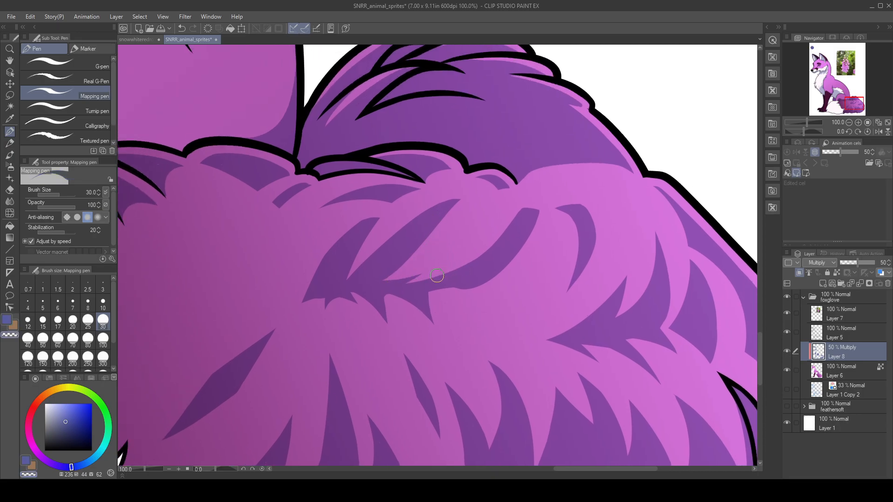
mouse_move(409, 282)
left_mouse_down()
mouse_move(468, 269)
mouse_move(523, 211)
left_mouse_up()
key("ctrl+z")
left_click_drag(422, 282, 511, 229)
key("ctrl+z")
left_click_drag(430, 280, 524, 215)
key("ctrl+z")
mouse_move(472, 258)
left_mouse_down()
mouse_move(524, 209)
mouse_move(480, 266)
mouse_move(514, 236)
mouse_move(502, 261)
left_mouse_up()
key("c")
left_click_drag(519, 226, 498, 254)
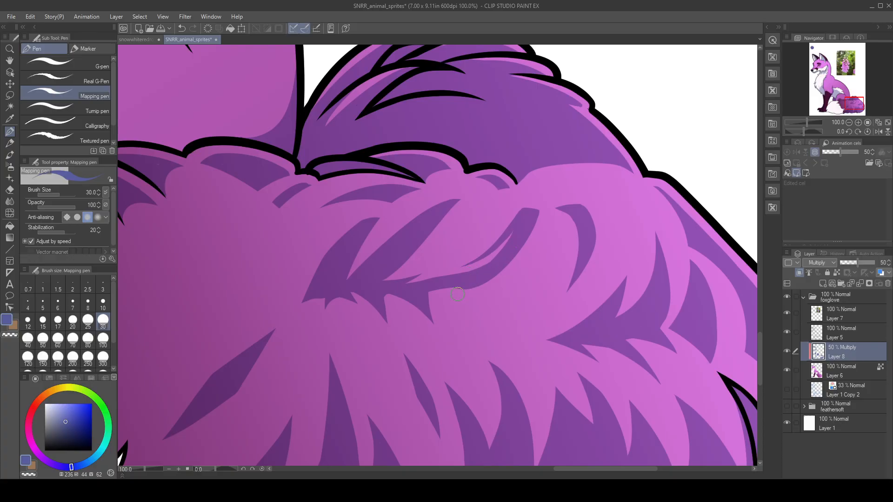
- Clean up the small tuft where the connecting strand meets the shadow's base, using transparent color
key("c")
mouse_move(418, 283)
left_mouse_down()
mouse_move(453, 271)
mouse_move(406, 283)
mouse_move(473, 260)
left_mouse_up()
key("ctrl+z")
key("c")
mouse_move(397, 287)
left_mouse_down()
mouse_move(432, 269)
mouse_move(394, 278)
mouse_move(460, 256)
left_mouse_up()
key("c")
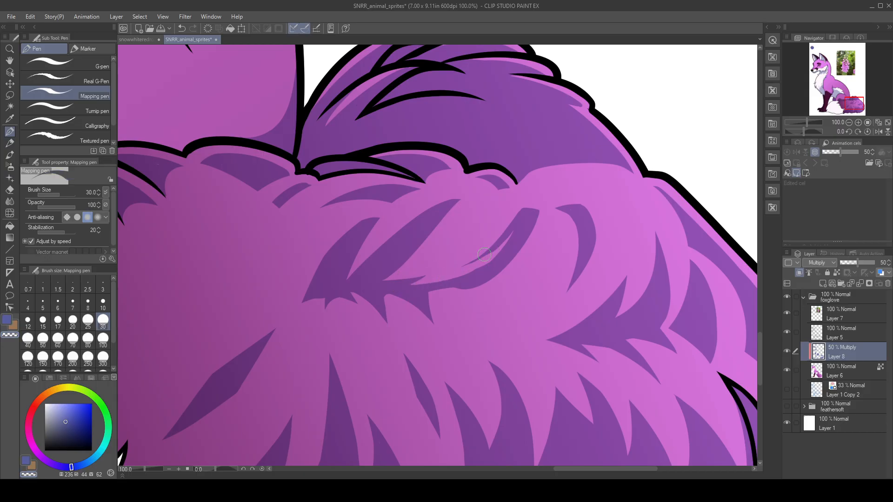
key("ctrl+z")
- Reshape the connecting strand's inner spike and thin the strand's lower edge with transparent color
mouse_move(484, 259)
left_mouse_down()
mouse_move(418, 283)
mouse_move(488, 265)
mouse_move(526, 216)
mouse_move(476, 279)
left_mouse_up()
key("c")
left_click_drag(516, 225, 468, 281)
mouse_move(511, 246)
left_mouse_down()
mouse_move(458, 278)
mouse_move(514, 262)
left_mouse_up()
key("c")
left_click_drag(435, 295, 520, 261)
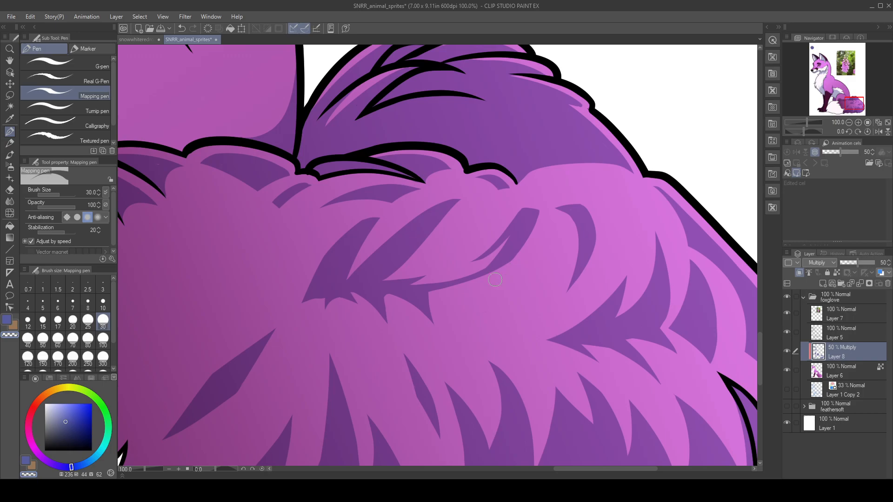
- Paint a curved, tapered outer branch from the connecting strand's upper tip down below the link
left_click_drag(534, 209, 504, 265)
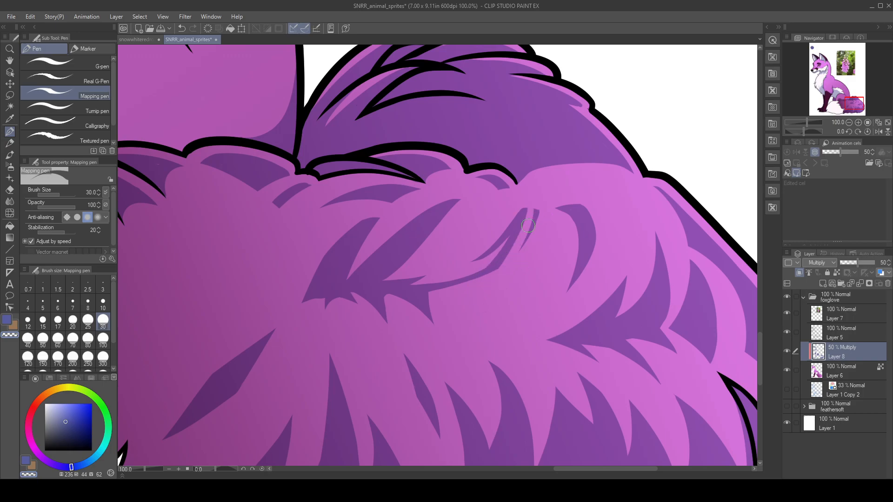
key("ctrl+z")
key("c")
left_click_drag(536, 212, 504, 279)
left_click_drag(525, 233, 470, 302)
key("ctrl+z")
mouse_move(521, 256)
left_mouse_down()
mouse_move(467, 305)
mouse_move(519, 274)
left_mouse_up()
key("ctrl+z")
mouse_move(475, 303)
left_mouse_down()
mouse_move(529, 271)
mouse_move(539, 215)
mouse_move(510, 281)
mouse_move(472, 303)
left_mouse_up()
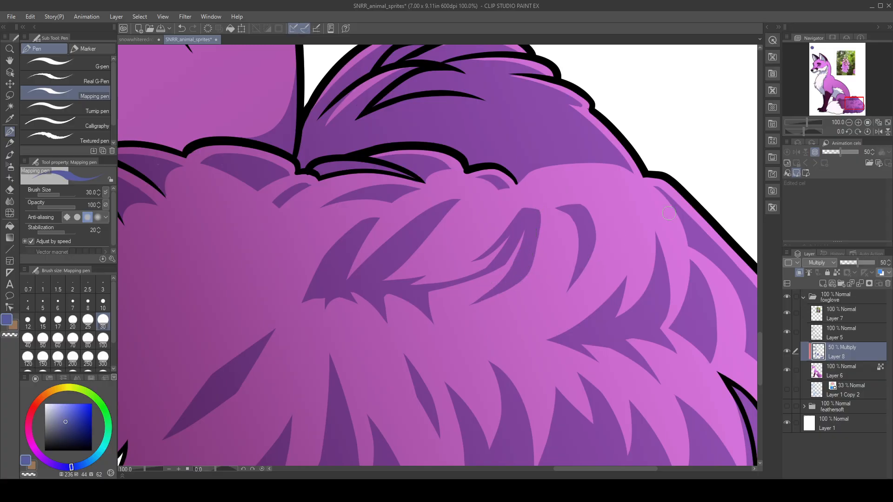
- With the canvas view mirrored, thicken the outer branch, round its upper end and shorten its lower tip
left_click(878, 132)
left_click_drag(373, 255, 405, 312)
mouse_move(370, 277)
left_mouse_down()
mouse_move(372, 266)
mouse_move(387, 277)
left_mouse_up()
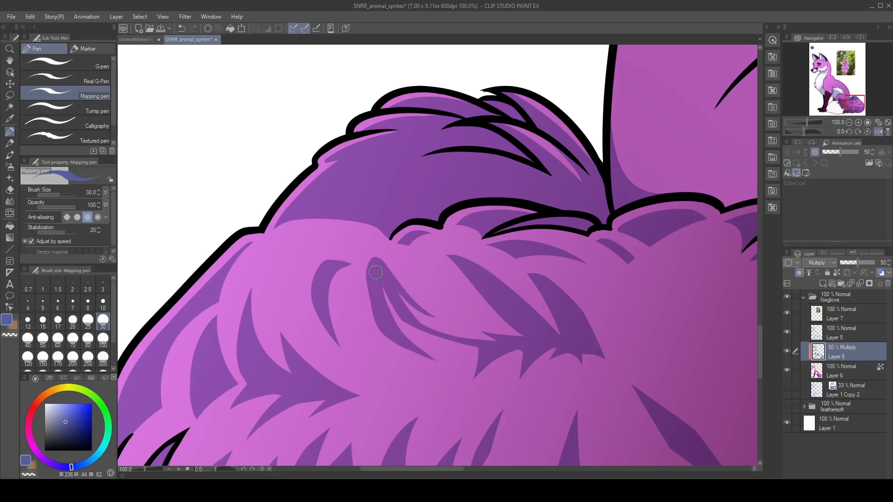
left_click_drag(375, 265, 389, 330)
mouse_move(372, 263)
left_mouse_down()
mouse_move(395, 339)
mouse_move(439, 361)
left_mouse_up()
key("c")
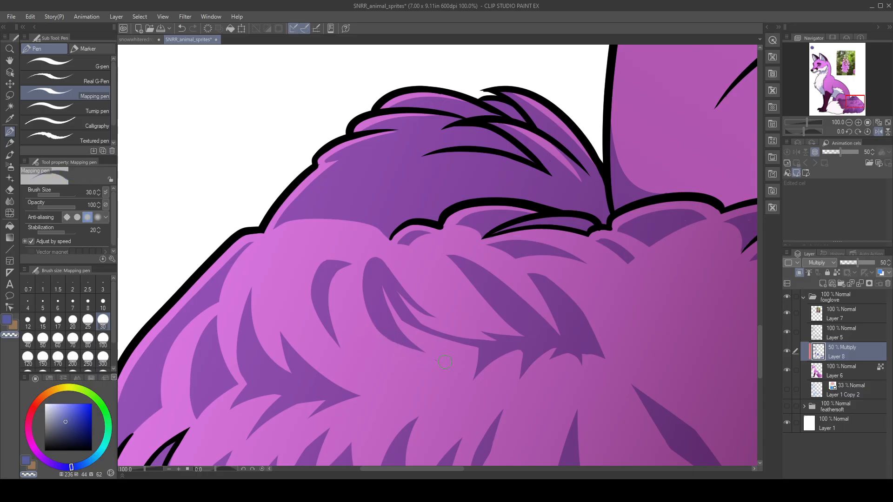
key("c")
left_click_drag(375, 259, 385, 308)
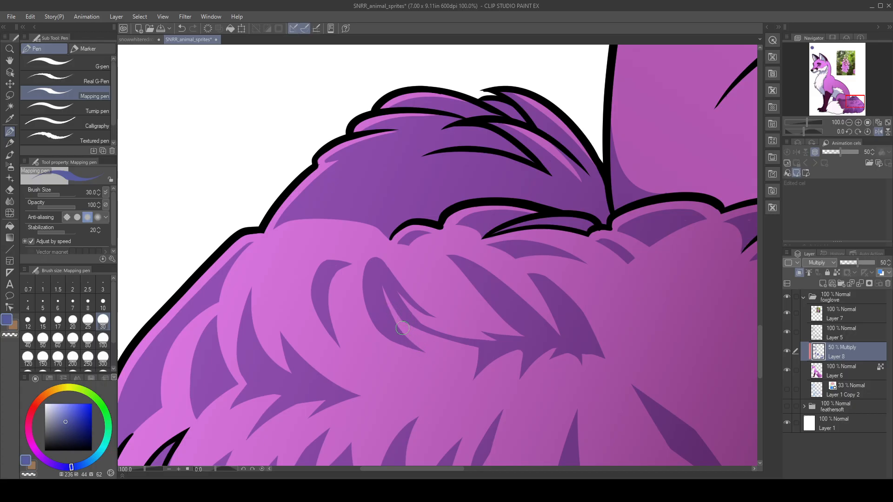
- Fill the gap between the two branches and smooth the link to the shadow's base with transparent color
mouse_move(381, 287)
left_mouse_down()
mouse_move(428, 332)
mouse_move(333, 285)
mouse_move(404, 311)
left_mouse_up()
key("ctrl+z")
left_click_drag(310, 255, 422, 310)
key("ctrl+z")
left_click_drag(304, 277, 395, 308)
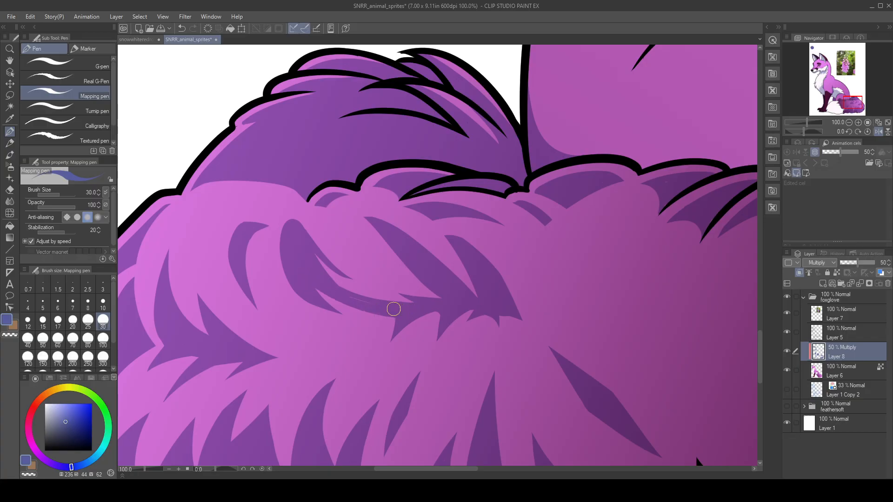
left_click_drag(310, 250, 401, 307)
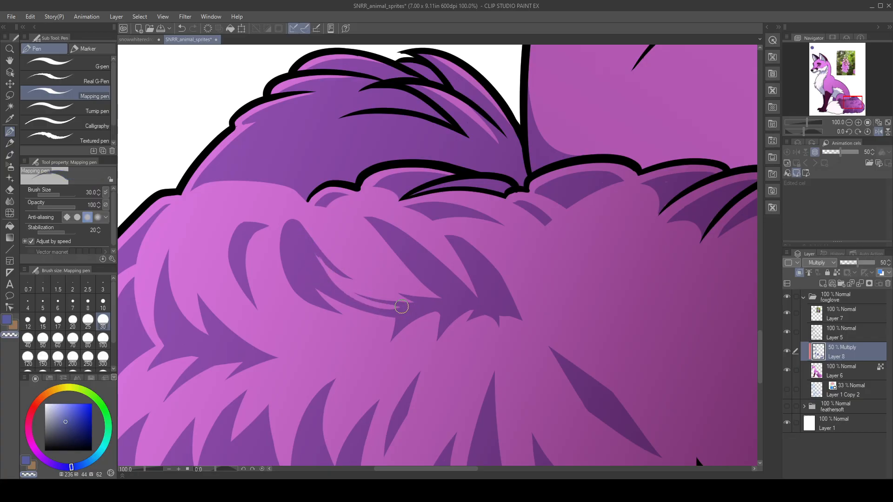
mouse_move(347, 287)
left_mouse_down()
mouse_move(386, 305)
mouse_move(396, 300)
mouse_move(358, 293)
mouse_move(415, 302)
left_mouse_up()
left_click_drag(310, 253, 342, 297)
left_click_drag(321, 257, 391, 306)
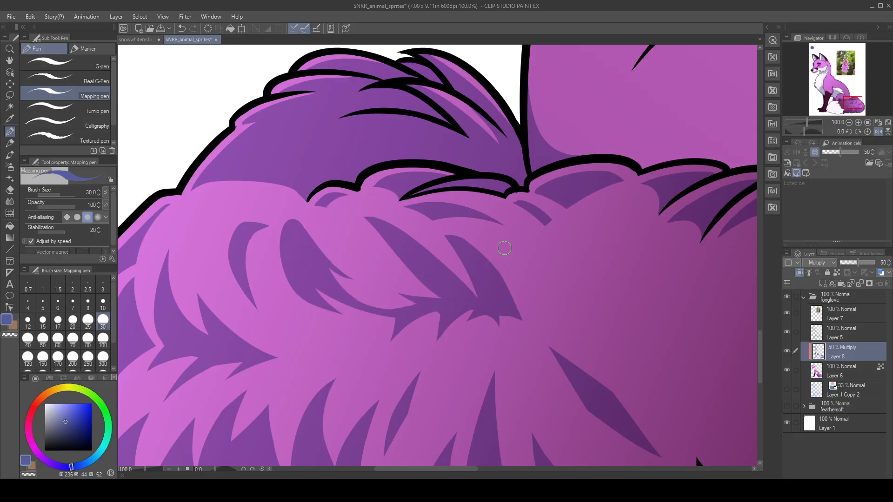
- Restore the unmirrored view, then extend and widen the second strand's upper end toward the tail's upper outline
left_click(879, 131)
mouse_move(467, 320)
left_mouse_down()
mouse_move(443, 303)
mouse_move(504, 275)
left_mouse_up()
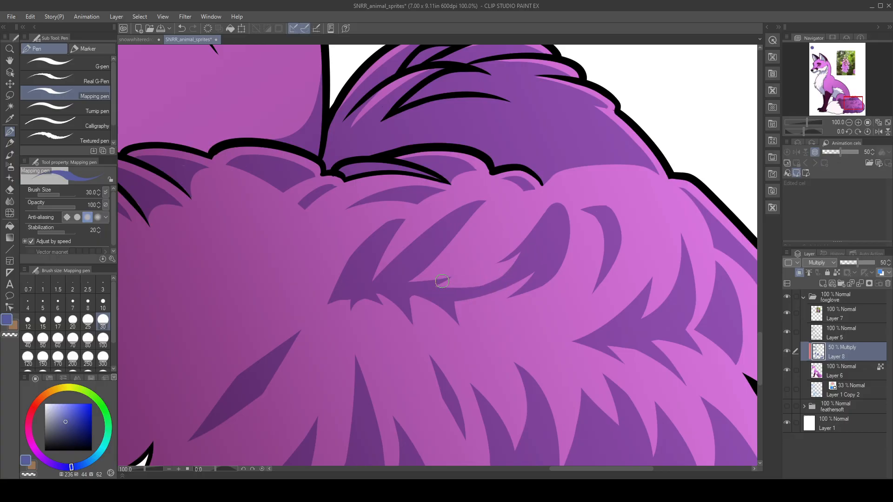
left_click_drag(526, 346, 566, 392)
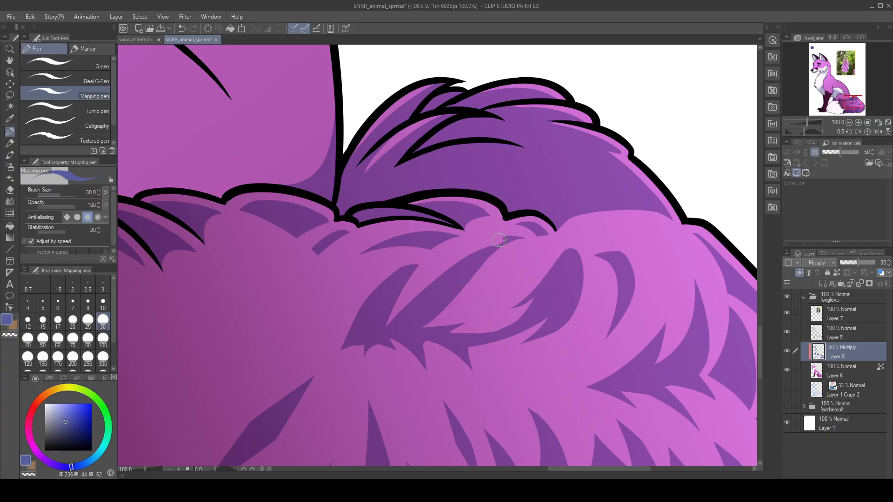
key("ctrl+z")
left_click_drag(393, 321, 498, 241)
key("ctrl+z")
left_click_drag(393, 324, 470, 253)
key("ctrl+z")
mouse_move(390, 329)
left_mouse_down()
mouse_move(452, 266)
mouse_move(490, 255)
left_mouse_up()
mouse_move(393, 327)
left_mouse_down()
mouse_move(439, 271)
mouse_move(505, 246)
left_mouse_up()
key("ctrl+z")
mouse_move(412, 303)
left_mouse_down()
mouse_move(497, 245)
mouse_move(484, 251)
mouse_move(522, 238)
mouse_move(503, 237)
mouse_move(408, 308)
left_mouse_up()
key("ctrl+z")
mouse_move(508, 239)
left_mouse_down()
mouse_move(466, 257)
mouse_move(484, 253)
left_mouse_up()
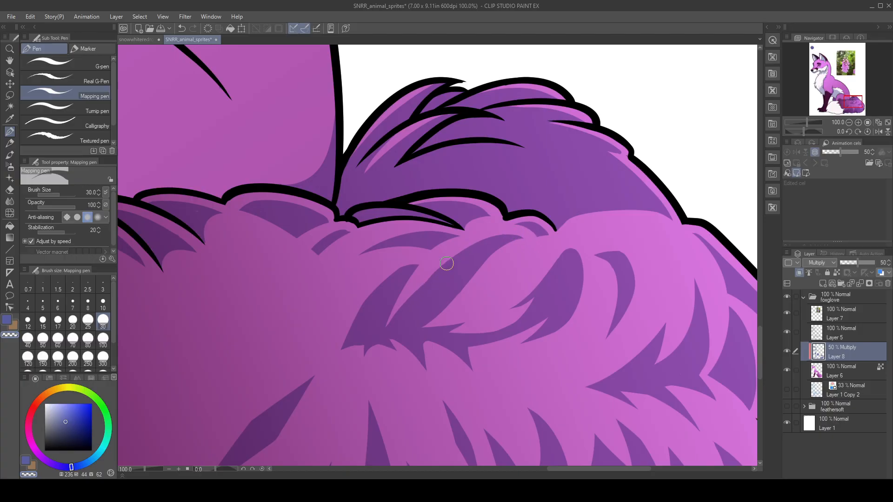
- Trim the upper edge of the second strand into a slim curved taper with transparent color
mouse_move(504, 229)
left_mouse_down()
mouse_move(443, 265)
mouse_move(406, 328)
left_mouse_up()
key("ctrl+z")
left_click_drag(509, 231, 403, 328)
key("ctrl+z")
mouse_move(516, 232)
left_mouse_down()
mouse_move(405, 316)
mouse_move(435, 272)
mouse_move(439, 278)
mouse_move(418, 304)
mouse_move(443, 257)
mouse_move(431, 282)
mouse_move(480, 236)
left_mouse_up()
left_click_drag(443, 272, 487, 231)
key("c")
left_click_drag(423, 290, 414, 320)
key("ctrl+z")
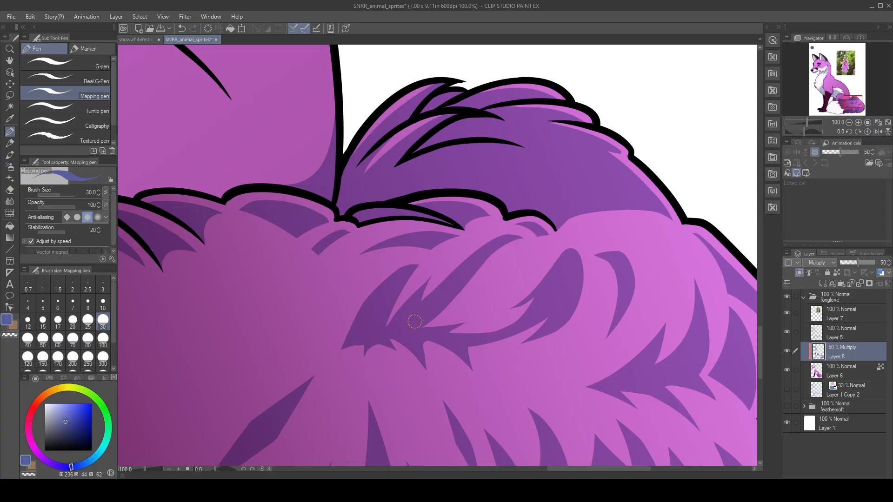
- Cut a pointed notch into the inner top edge of the large curved strand with transparent color
key("c")
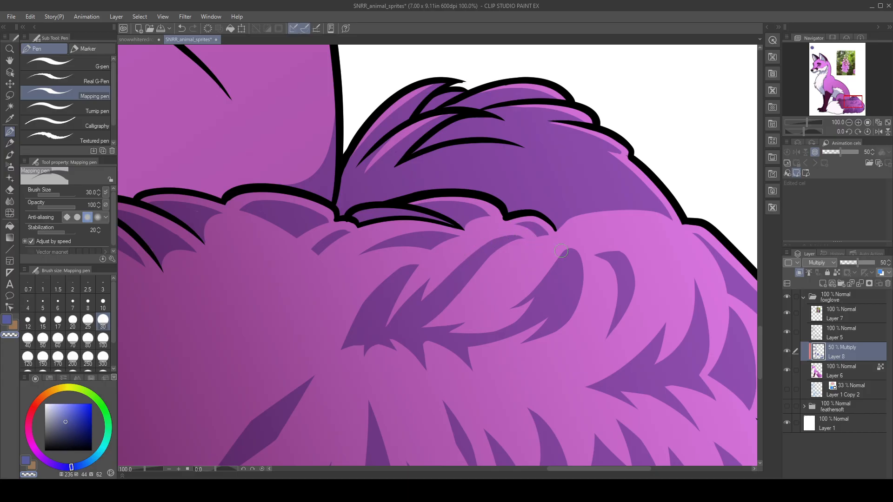
mouse_move(570, 272)
left_mouse_down()
mouse_move(496, 261)
mouse_move(458, 286)
left_mouse_up()
key("ctrl+z")
mouse_move(492, 237)
left_mouse_down()
mouse_move(469, 277)
mouse_move(496, 238)
left_mouse_up()
key("c")
left_click_drag(463, 343, 550, 339)
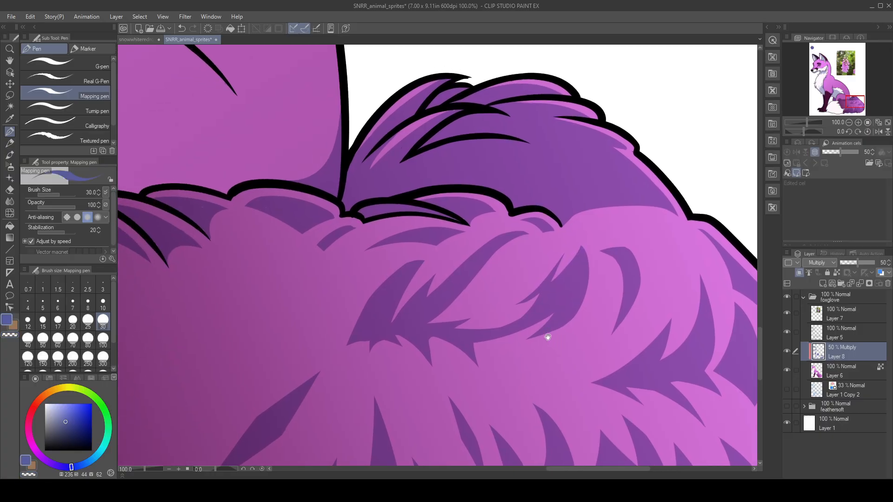
- Fill the base of the gap between the mid-tail shadow's first and second strands
key("c")
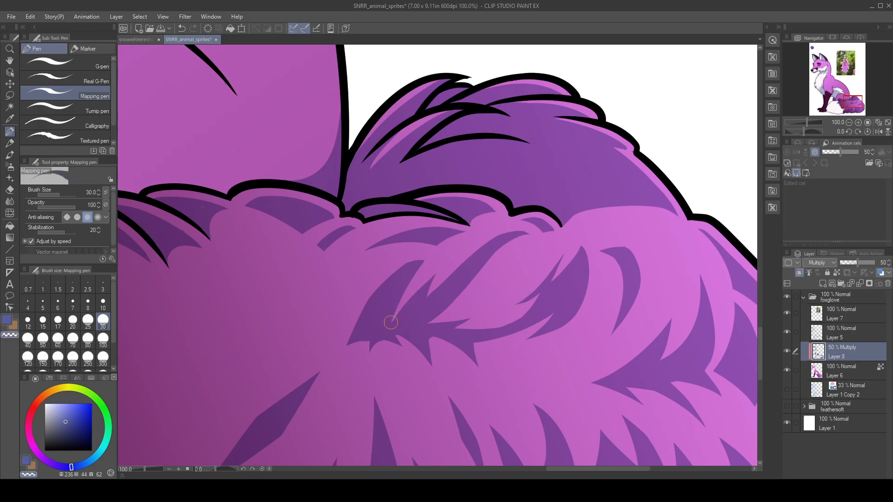
left_click_drag(407, 297, 397, 328)
key("ctrl+z")
key("c")
left_click_drag(417, 292, 391, 337)
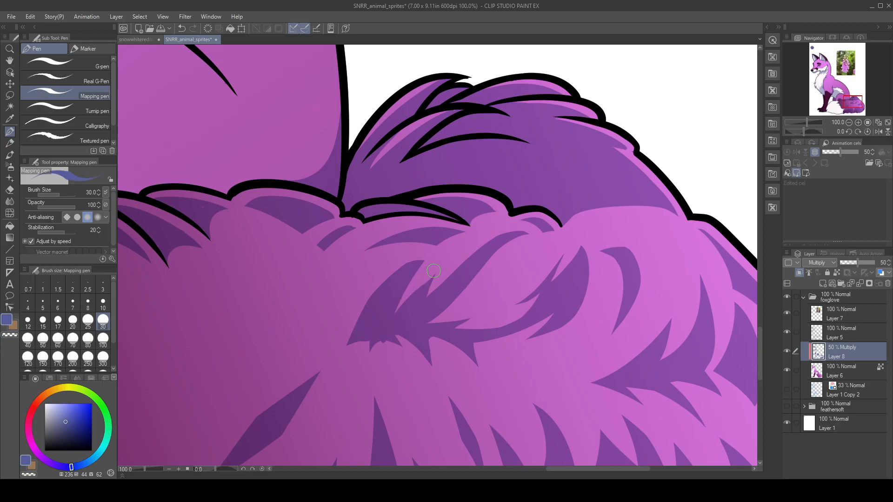
- Paint a thin curved strand from the first strand's tip down its left side and check the tail mirrored
left_click_drag(420, 261, 319, 351)
key("ctrl+z")
left_click_drag(421, 258, 326, 329)
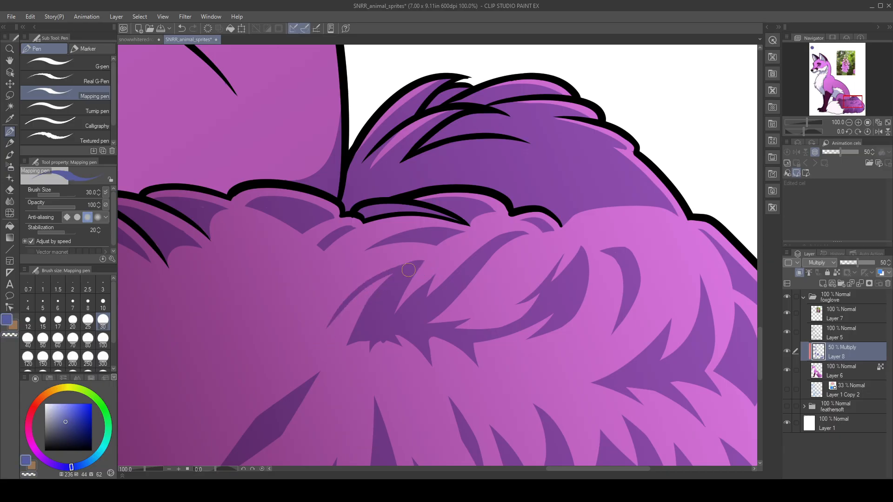
left_click_drag(346, 299, 321, 327)
left_click(849, 122)
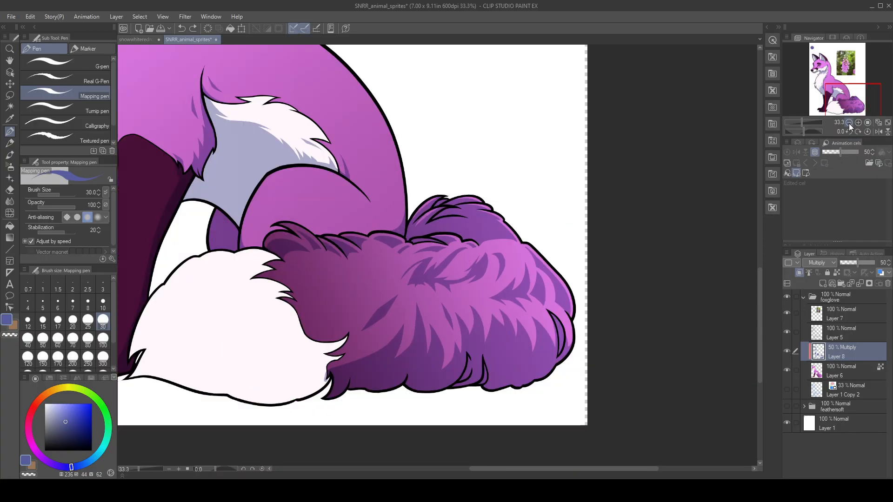
left_click(878, 132)
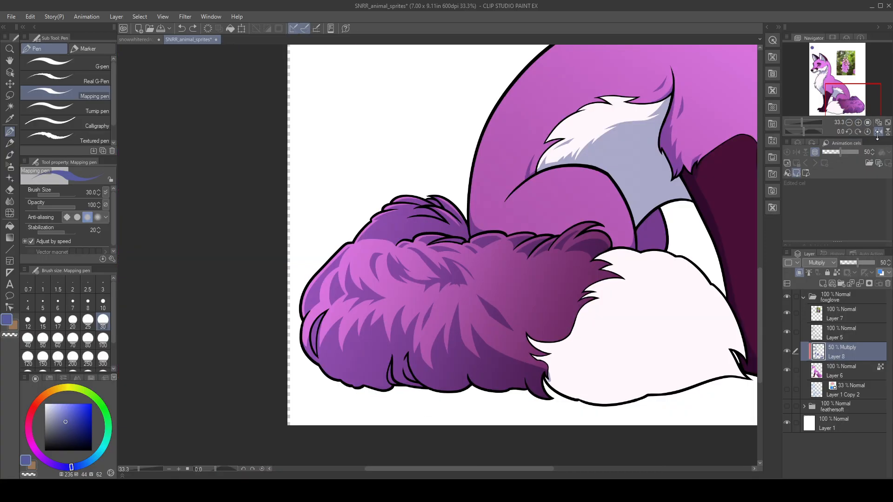
- Paint a long curved strand extending from the mid-tail shadow cluster toward the tail's white tip
left_click(859, 122)
left_click(858, 122)
left_click(859, 132)
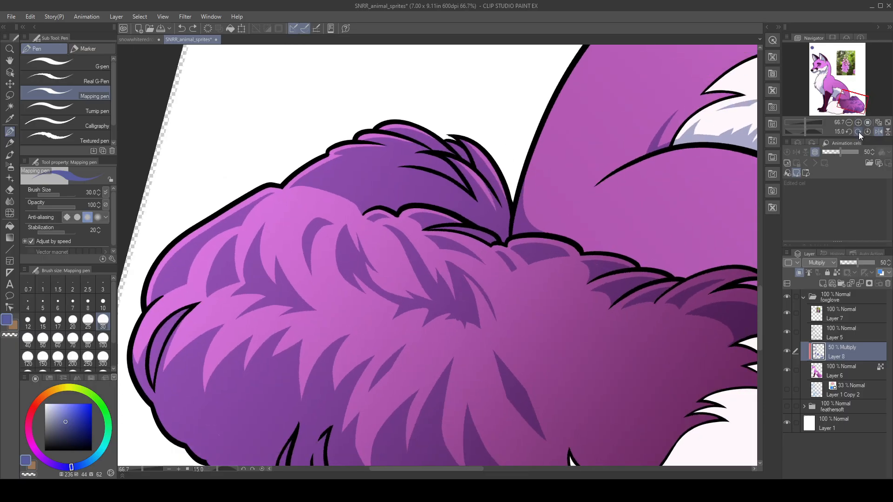
left_click(859, 131)
left_click(859, 132)
left_click(860, 133)
left_click(858, 132)
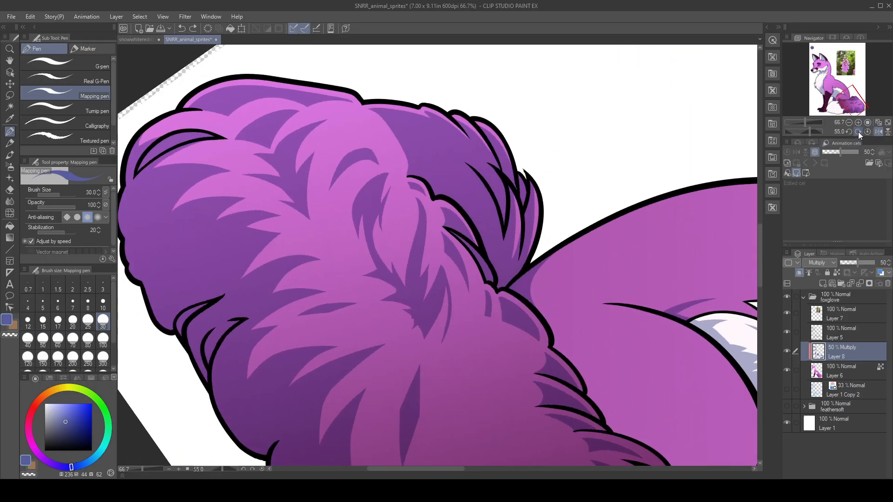
left_click(858, 122)
mouse_move(506, 357)
left_mouse_down()
mouse_move(483, 348)
mouse_move(363, 208)
mouse_move(371, 253)
left_mouse_up()
key("ctrl+z")
left_click_drag(360, 196, 371, 288)
left_click_drag(362, 197, 378, 266)
left_click_drag(364, 202, 369, 303)
- Trim the sides of the long strand into a slim pointed taper with transparent color
key("c")
left_click_drag(361, 216, 354, 309)
left_click_drag(358, 259, 349, 373)
left_click_drag(357, 302, 346, 373)
left_click_drag(362, 271, 348, 398)
key("ctrl+z")
mouse_move(359, 295)
left_mouse_down()
mouse_move(354, 413)
mouse_move(372, 277)
mouse_move(366, 220)
mouse_move(365, 323)
mouse_move(368, 286)
mouse_move(353, 362)
left_mouse_up()
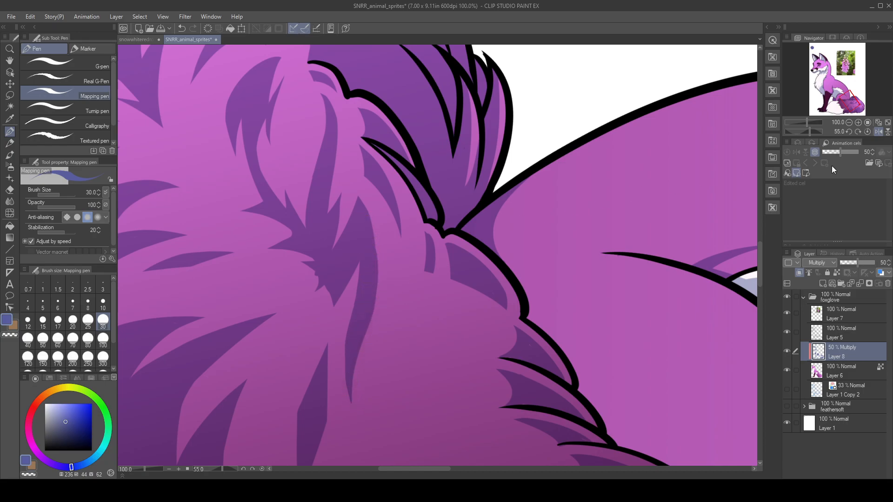
left_click(879, 132)
left_click(879, 132)
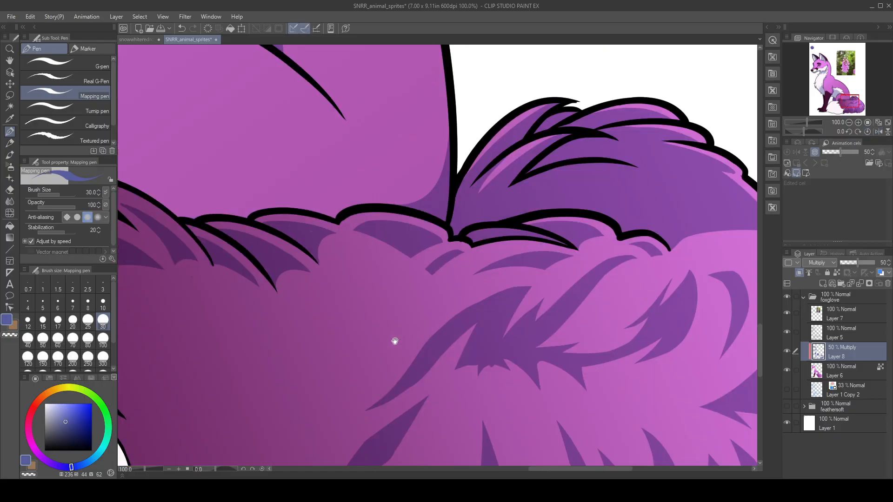
- Paint a second pointed branch off the upper side of the long mid-tail strand, widening the shadow where they join
left_click_drag(403, 344, 355, 272)
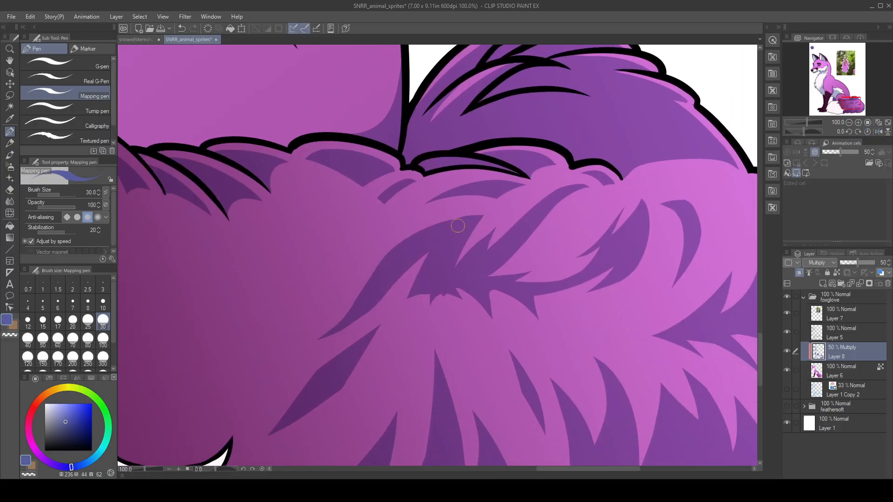
mouse_move(353, 310)
left_mouse_down()
mouse_move(408, 238)
mouse_move(482, 214)
left_mouse_up()
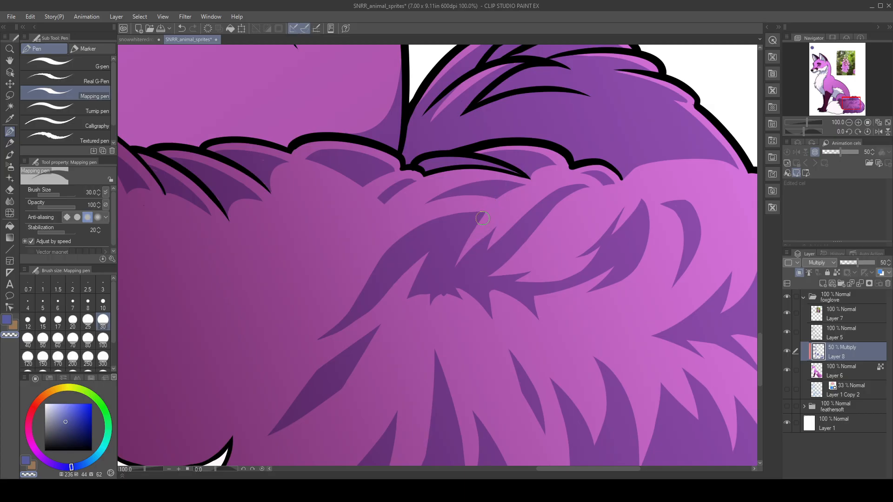
mouse_move(479, 213)
left_mouse_down()
mouse_move(435, 216)
mouse_move(326, 292)
mouse_move(365, 253)
mouse_move(354, 253)
mouse_move(342, 264)
mouse_move(445, 229)
mouse_move(385, 234)
mouse_move(464, 216)
left_mouse_up()
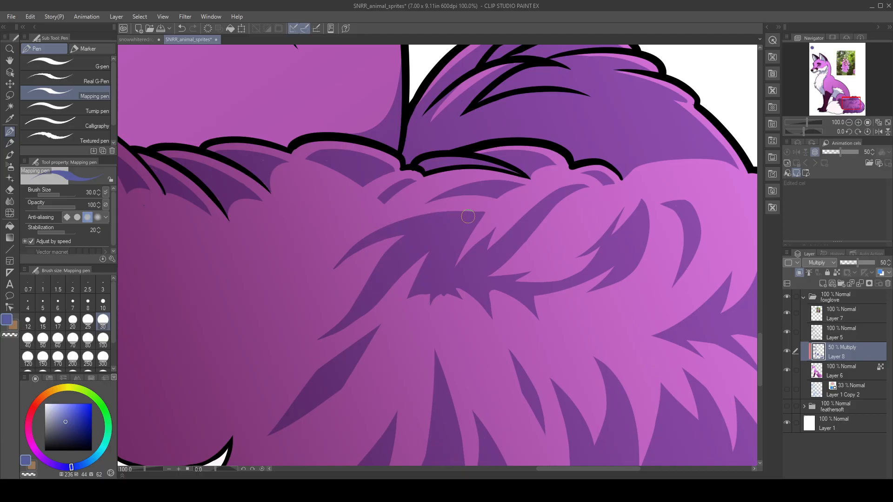
left_click_drag(361, 246, 485, 206)
key("ctrl+z")
mouse_move(379, 234)
left_mouse_down()
mouse_move(487, 208)
mouse_move(470, 209)
left_mouse_up()
- Trim the new branch's upper edge into a clean curve with a sharp corner using transparent color
key("c")
mouse_move(383, 226)
left_mouse_down()
mouse_move(457, 207)
mouse_move(498, 214)
left_mouse_up()
key("ctrl+z")
mouse_move(390, 222)
left_mouse_down()
mouse_move(486, 207)
mouse_move(503, 214)
left_mouse_up()
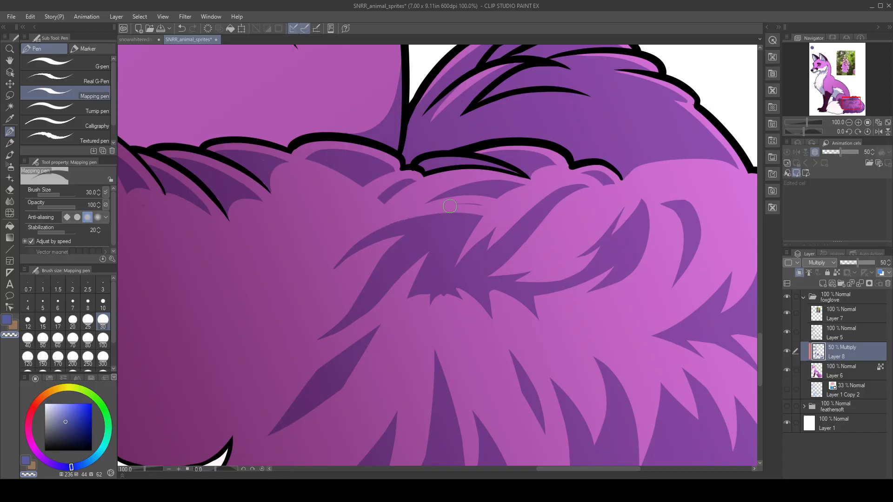
mouse_move(382, 234)
left_mouse_down()
mouse_move(437, 241)
mouse_move(399, 272)
left_mouse_up()
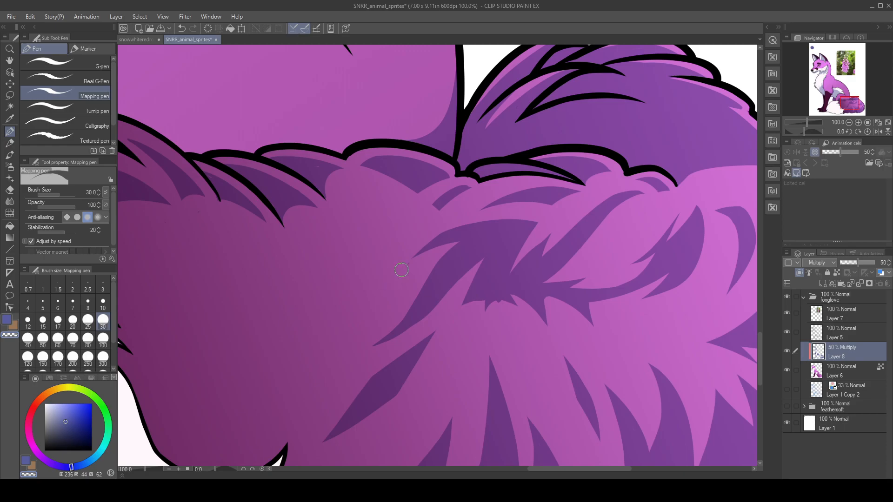
- Examine the shadows along the tail's upper edge up to the curled tuft, and the balance of the whole tail
key("c")
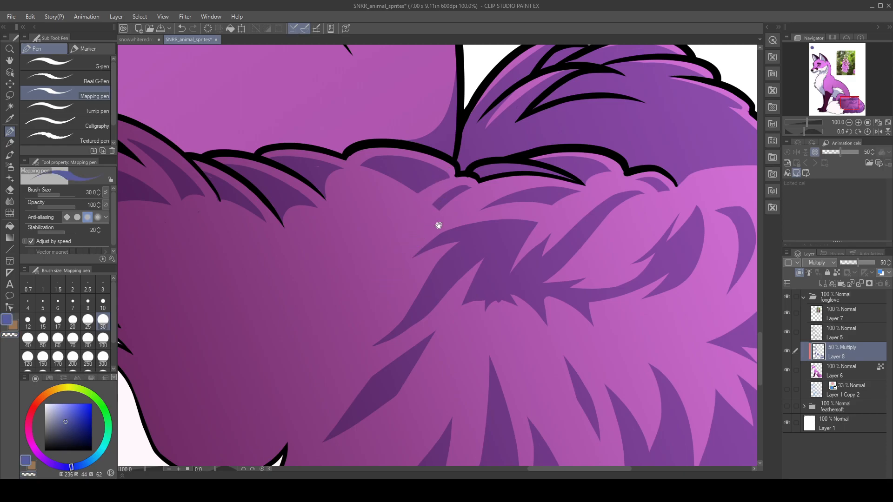
left_click_drag(437, 226, 454, 261)
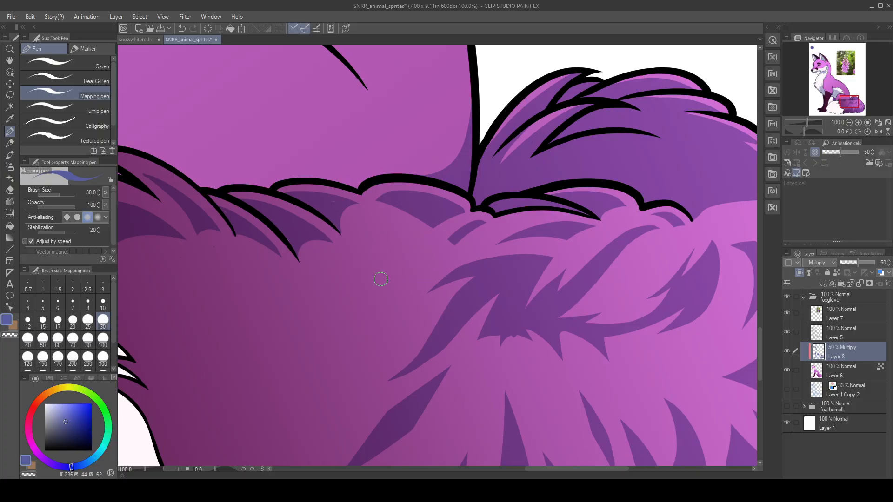
left_click_drag(379, 274, 463, 318)
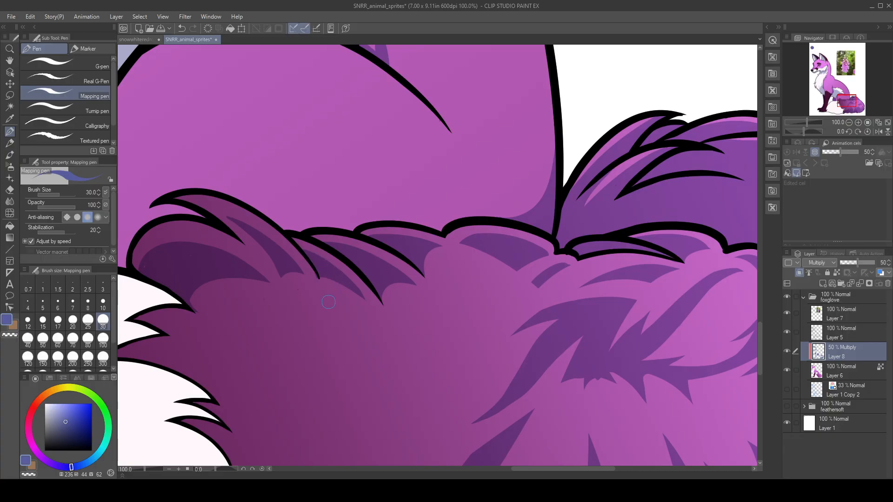
left_click_drag(256, 260, 378, 305)
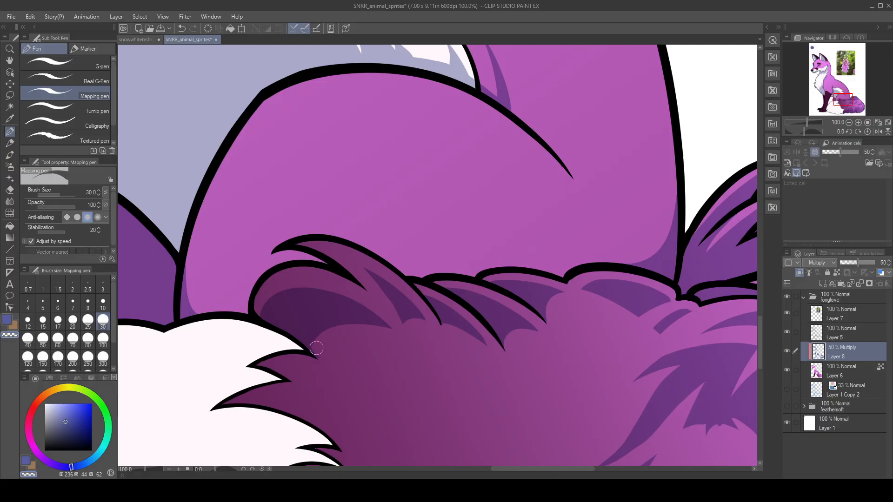
key("ctrl+z")
left_click(848, 123)
left_click(849, 122)
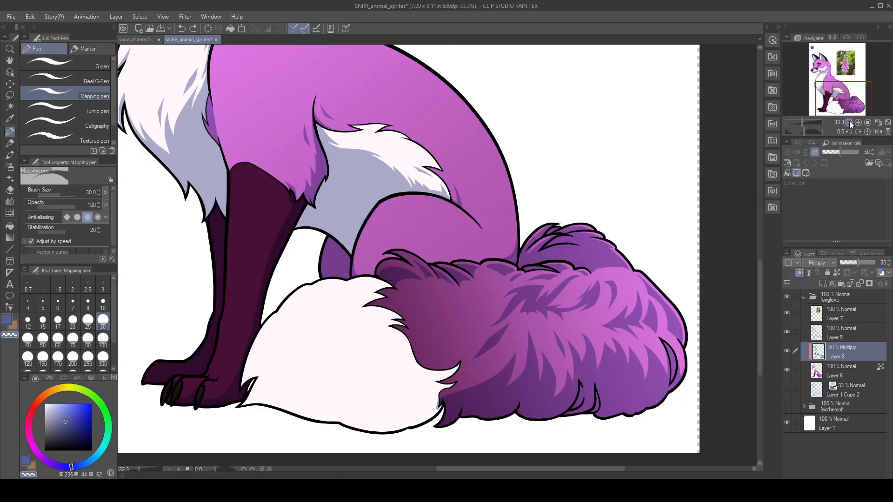
left_click(858, 122)
left_click(858, 121)
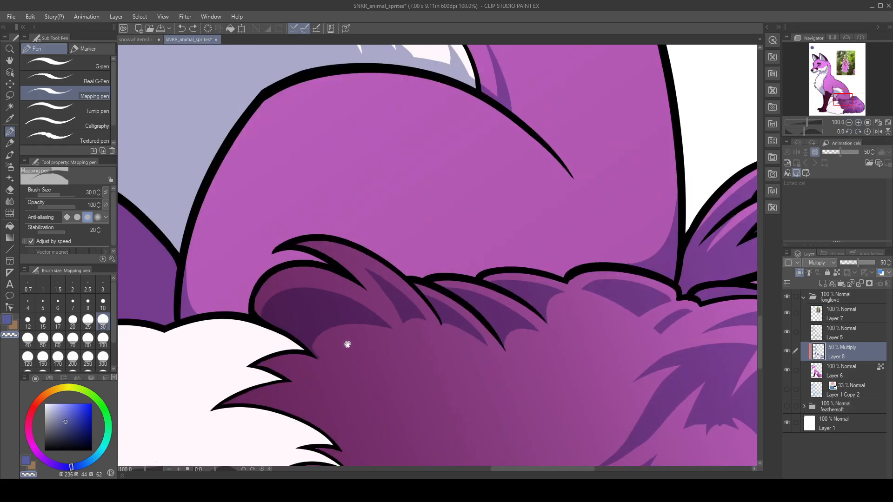
- Paint a small curved fur strand branching from the base of the curled tuft's shadow, beside the white tail tip
scroll(355, 343, "down", 2)
left_click_drag(357, 284, 365, 304)
key("ctrl+z")
key("c")
key("c")
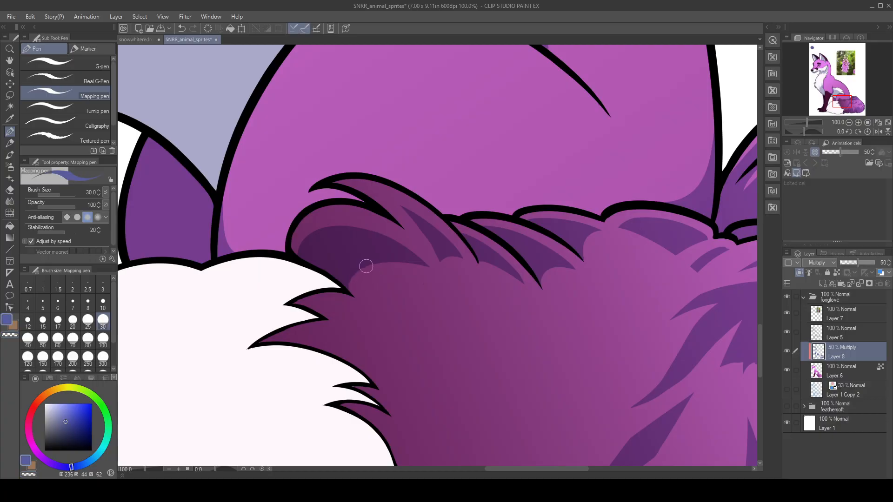
left_click(879, 131)
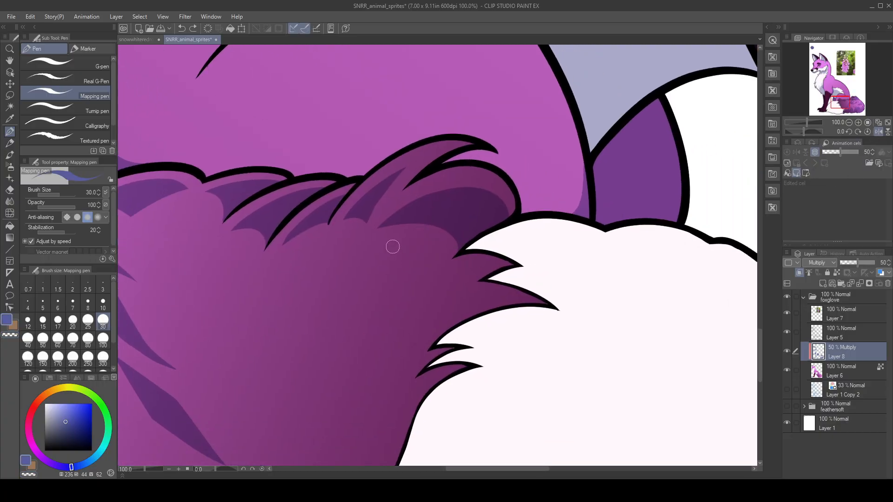
left_click_drag(381, 243, 462, 235)
key("ctrl+z")
mouse_move(382, 245)
left_mouse_down()
mouse_move(416, 236)
mouse_move(466, 247)
left_mouse_up()
key("ctrl+z")
mouse_move(383, 246)
left_mouse_down()
mouse_move(411, 235)
mouse_move(468, 246)
left_mouse_up()
left_click_drag(385, 245, 452, 252)
left_click_drag(388, 243, 455, 250)
key("ctrl+z")
key("ctrl+z")
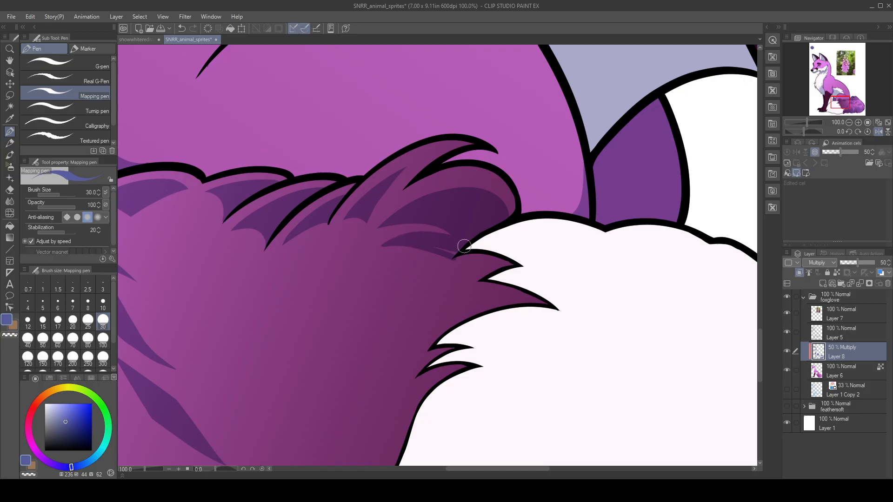
- Clean up the small strand's lower edge with transparent color, keeping the Multiply shadow layer active
key("c")
left_click_drag(369, 257, 417, 299)
left_click(828, 333)
key("c")
key("ctrl+z")
key("c")
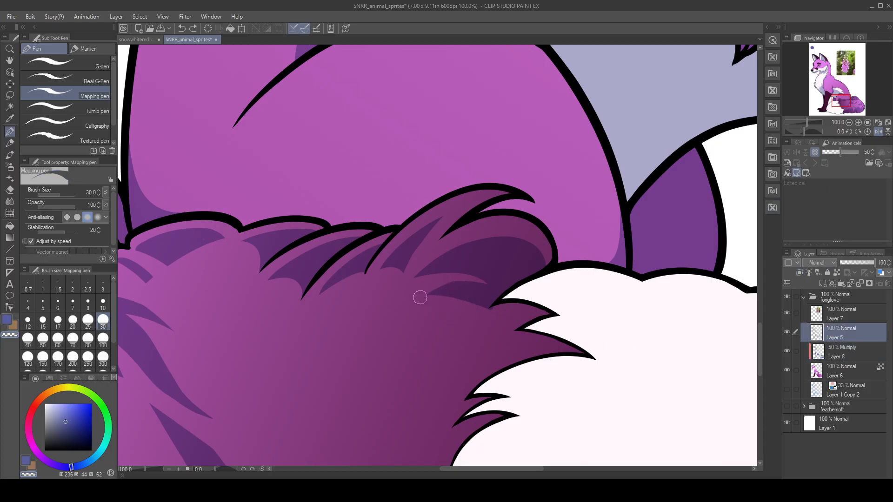
key("c")
left_click(836, 357)
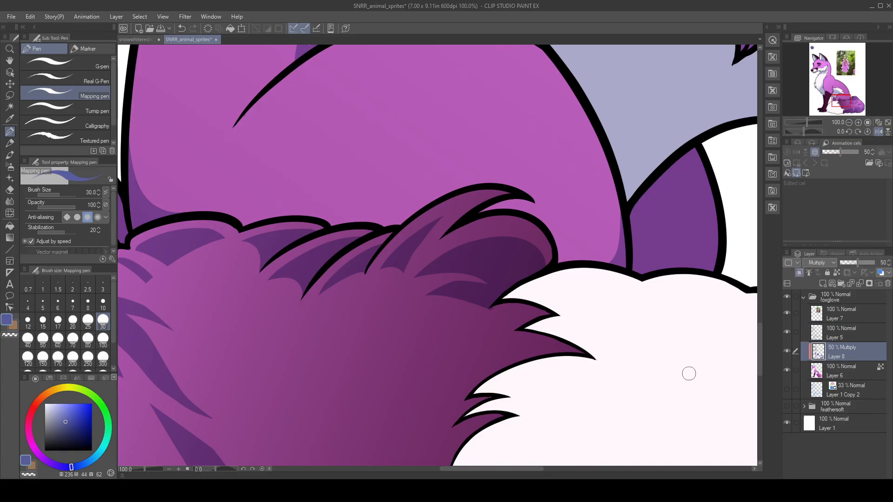
- Paint a pointed shadow strand rising from the first purple fur spike along the white tip's border
scroll(557, 365, "down", 3)
left_click(878, 133)
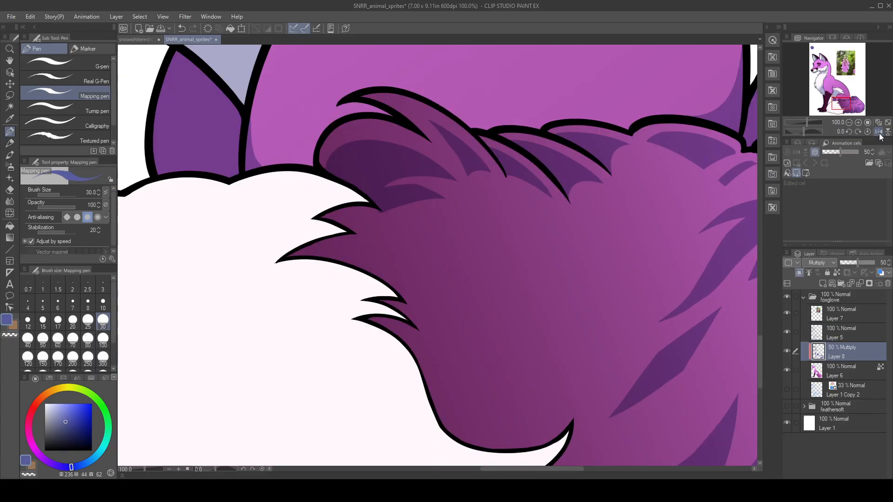
left_click_drag(404, 223, 476, 291)
key("c")
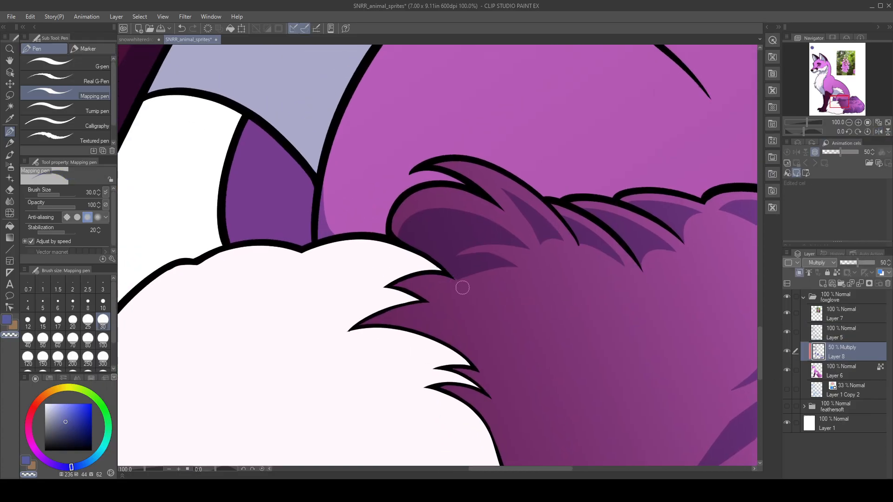
key("c")
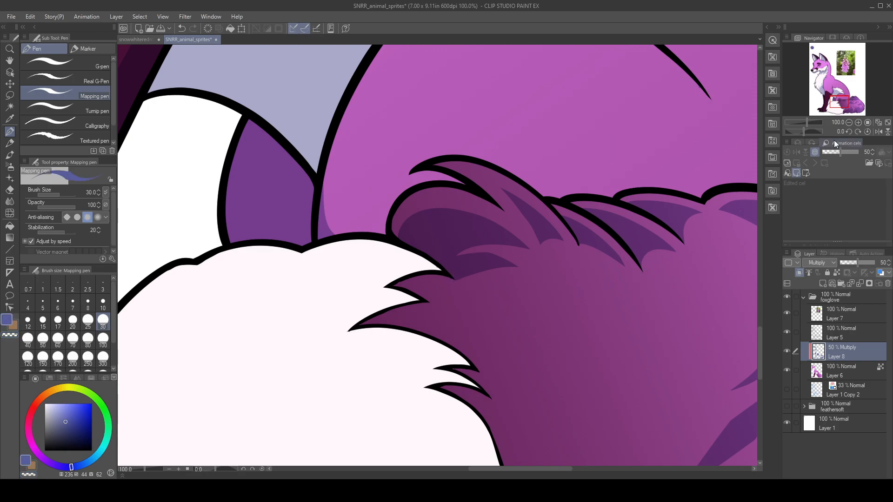
left_click(848, 132)
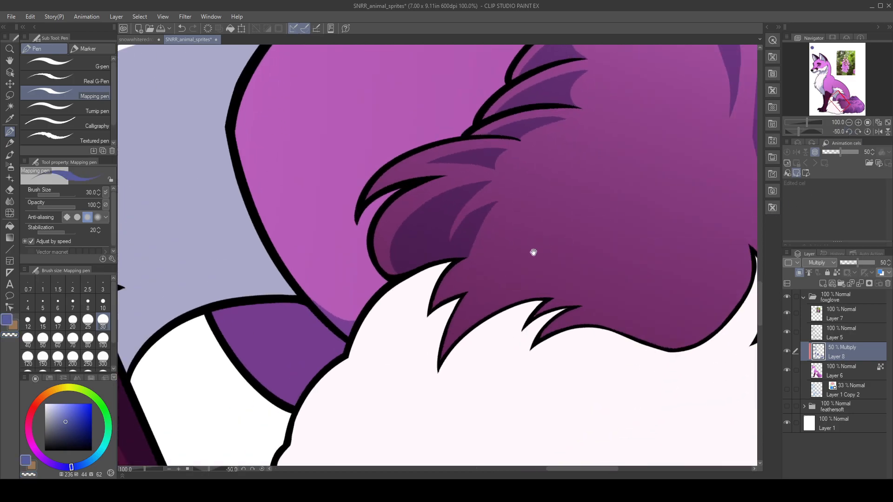
left_click_drag(539, 251, 414, 278)
key("ctrl+z")
left_click_drag(310, 333, 347, 301)
left_click_drag(344, 303, 408, 264)
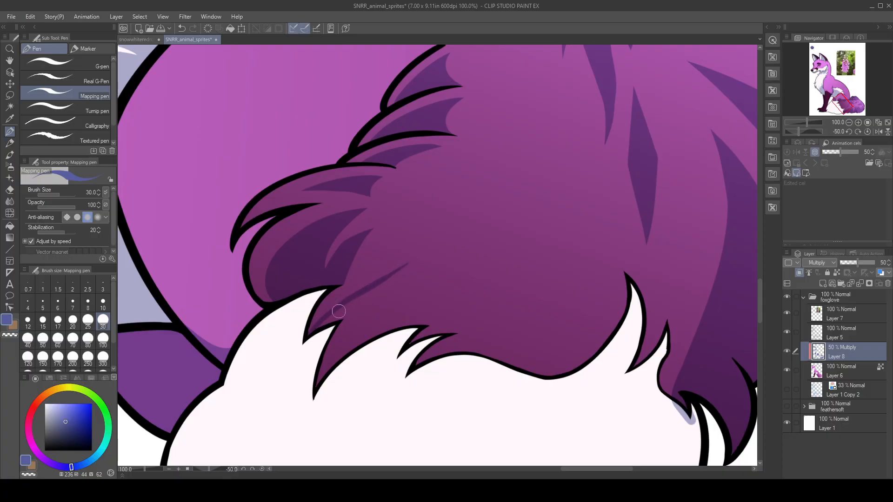
mouse_move(334, 326)
left_mouse_down()
mouse_move(380, 281)
mouse_move(325, 321)
mouse_move(376, 288)
mouse_move(342, 318)
mouse_move(390, 276)
left_mouse_up()
- Shorten and taper the first spike's shadow strand with transparent color
key("c")
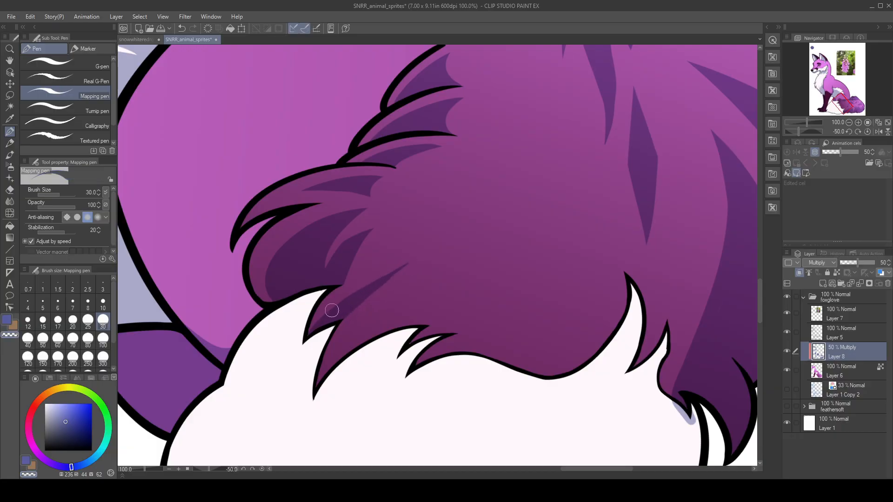
left_click_drag(310, 327, 417, 280)
key("ctrl+z")
mouse_move(303, 339)
left_mouse_down()
mouse_move(321, 314)
mouse_move(409, 271)
left_mouse_up()
left_click_drag(346, 294, 438, 247)
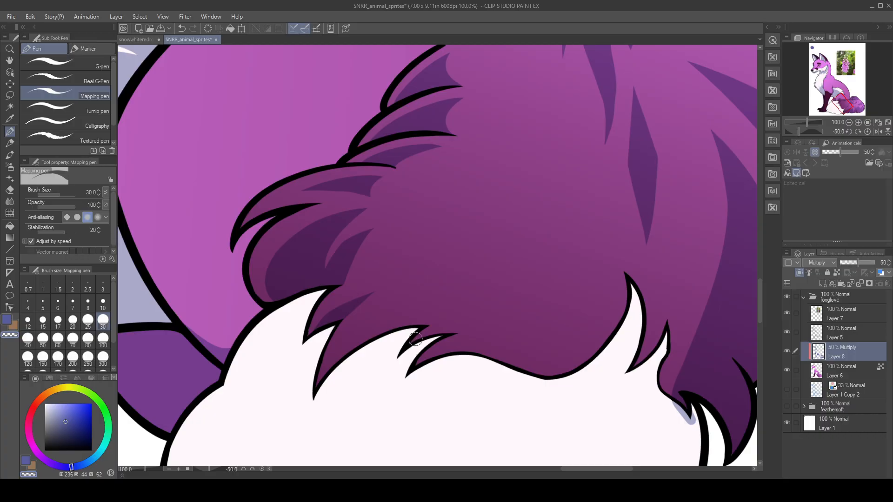
- Paint a long, broad shadow strand sweeping from the second, larger purple spike into the tail fur
left_click_drag(415, 342, 406, 250)
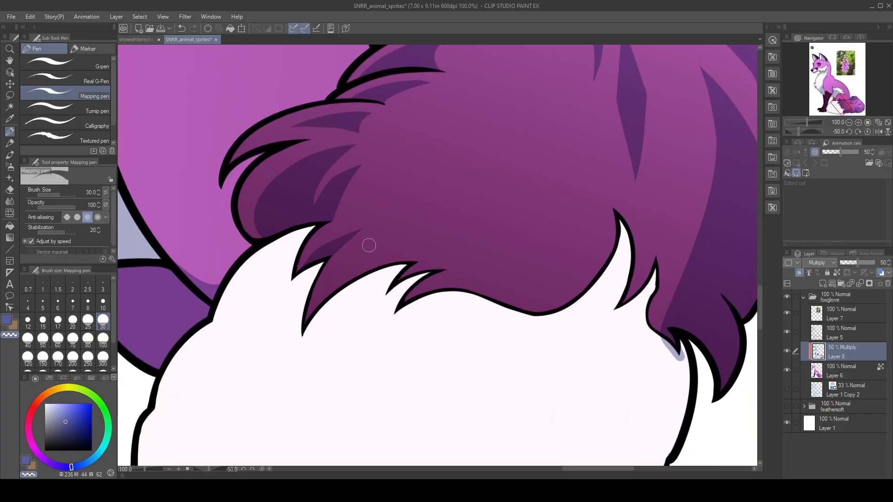
mouse_move(335, 293)
left_mouse_down()
mouse_move(284, 358)
mouse_move(407, 275)
left_mouse_up()
key("ctrl+z")
mouse_move(277, 360)
left_mouse_down()
mouse_move(328, 311)
mouse_move(426, 276)
mouse_move(346, 303)
mouse_move(372, 303)
mouse_move(373, 310)
left_mouse_up()
mouse_move(295, 349)
left_mouse_down()
mouse_move(357, 324)
mouse_move(372, 324)
mouse_move(359, 332)
mouse_move(422, 315)
left_mouse_up()
key("ctrl+z")
mouse_move(360, 330)
left_mouse_down()
mouse_move(434, 312)
mouse_move(383, 315)
mouse_move(444, 300)
left_mouse_up()
mouse_move(353, 314)
left_mouse_down()
mouse_move(427, 289)
mouse_move(426, 274)
mouse_move(433, 275)
left_mouse_up()
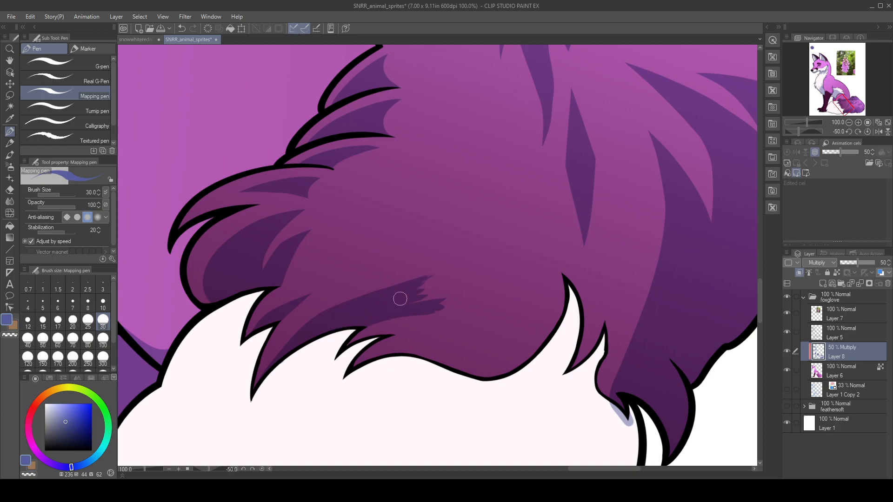
- Split the broad strand's ragged end into two tips and extend the lower one into an upward-curving strand
key("c")
left_click_drag(382, 301, 416, 282)
key("ctrl+z")
left_click_drag(375, 330, 441, 256)
mouse_move(426, 305)
left_mouse_down()
mouse_move(444, 286)
mouse_move(432, 320)
mouse_move(456, 300)
mouse_move(444, 285)
mouse_move(387, 317)
mouse_move(430, 305)
mouse_move(391, 314)
mouse_move(450, 293)
mouse_move(473, 267)
left_mouse_up()
key("c")
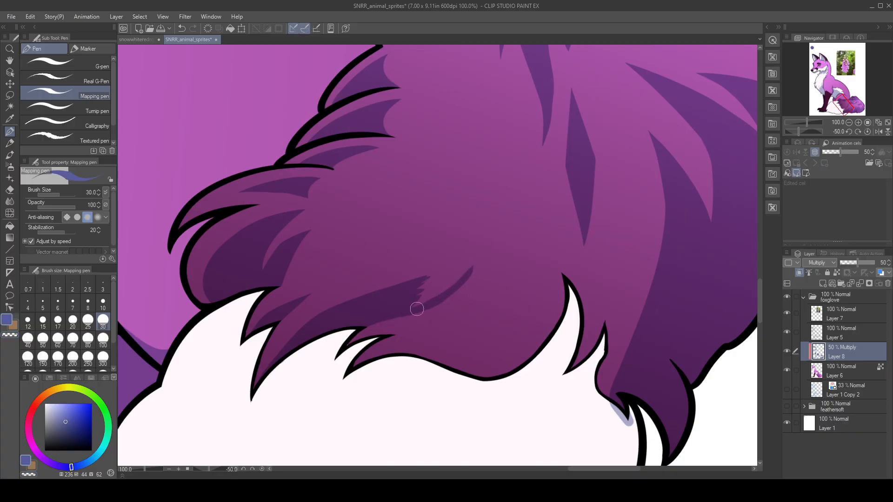
left_click_drag(428, 295, 478, 244)
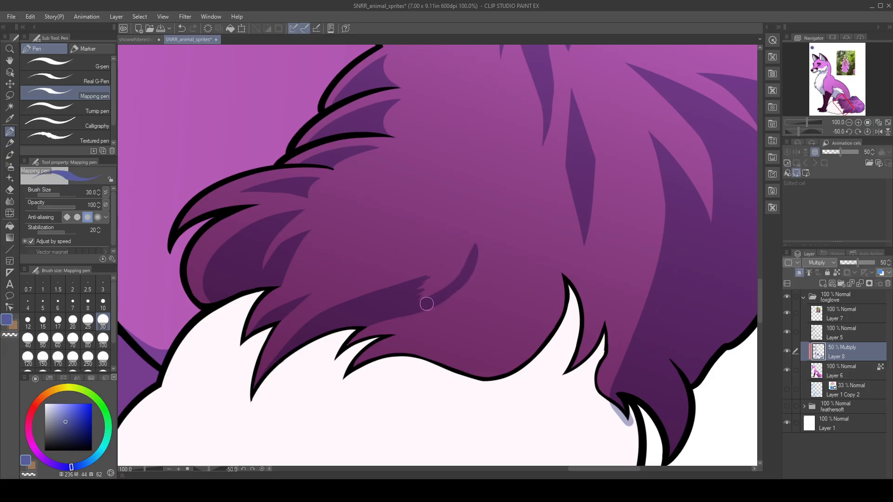
- Sharpen the broad strand's two tips and shorten the lower one with transparent color, then check the unrotated tail mirrored
key("c")
left_click_drag(466, 287, 453, 298)
mouse_move(472, 238)
left_mouse_down()
mouse_move(470, 269)
mouse_move(432, 305)
left_mouse_up()
key("ctrl+z")
left_click_drag(472, 236, 430, 318)
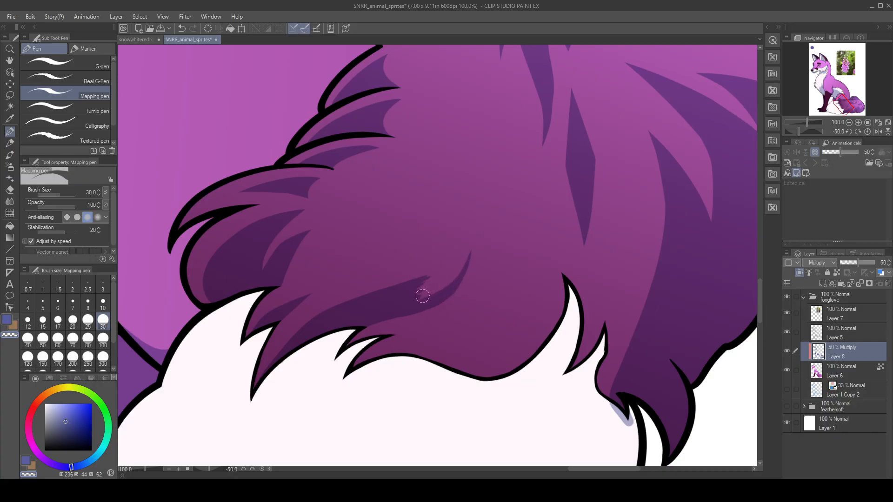
left_click_drag(379, 307, 427, 276)
mouse_move(375, 308)
left_mouse_down()
mouse_move(447, 282)
mouse_move(446, 271)
mouse_move(391, 300)
mouse_move(416, 291)
left_mouse_up()
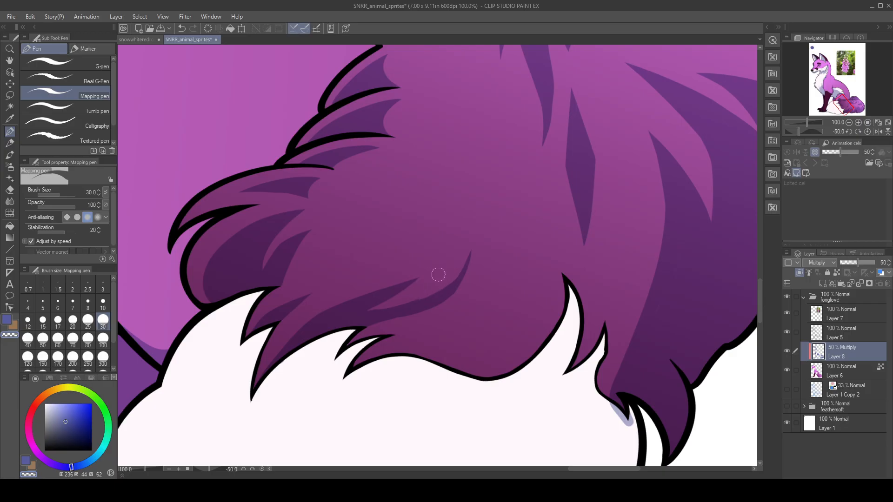
mouse_move(372, 308)
left_mouse_down()
mouse_move(488, 252)
mouse_move(479, 246)
mouse_move(434, 290)
mouse_move(475, 249)
left_mouse_up()
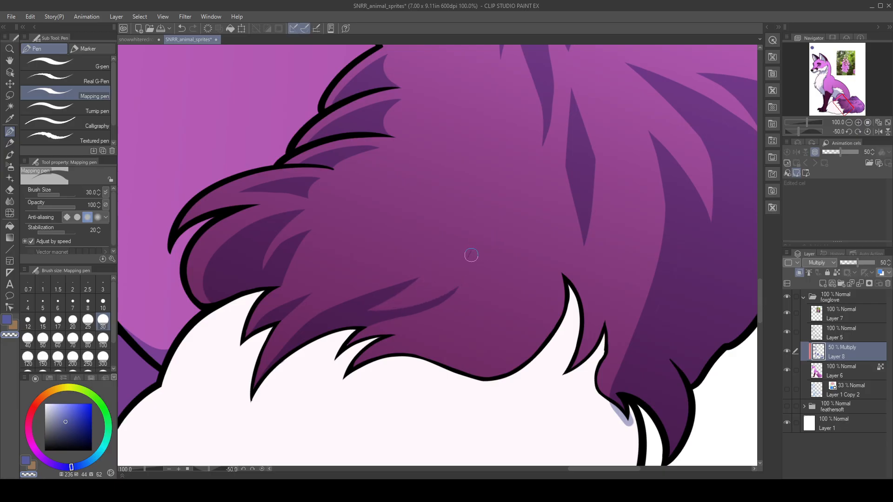
left_click(867, 132)
left_click(878, 132)
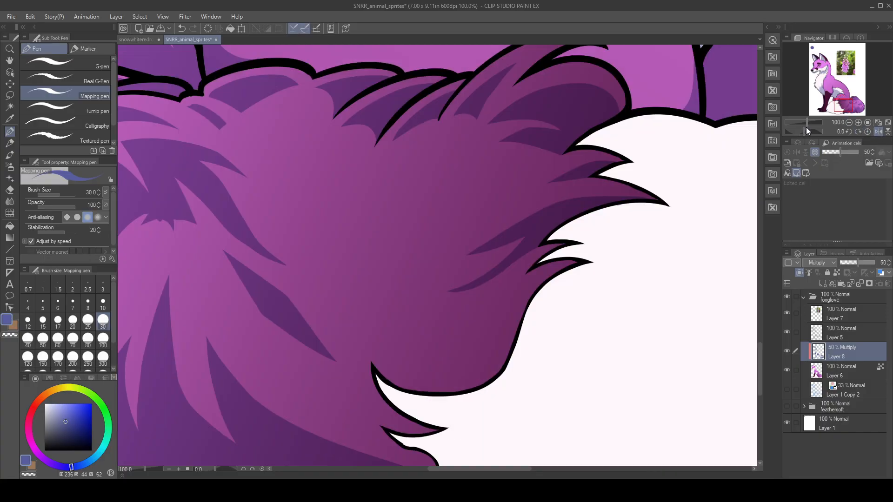
- Sample the tail's dark purple fill as the secondary color, visit the base color layer, and return to the 50% Multiply shadow layer
left_click_drag(493, 208, 576, 274)
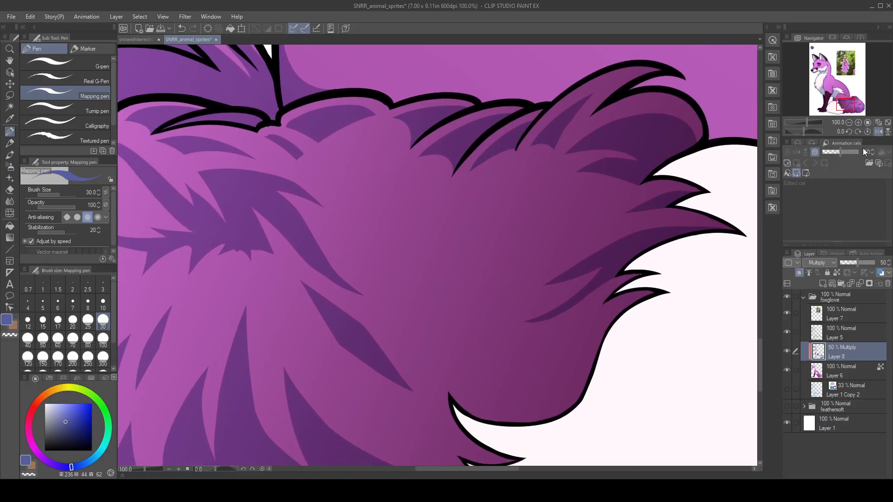
left_click(878, 132)
left_click_drag(378, 302, 331, 252)
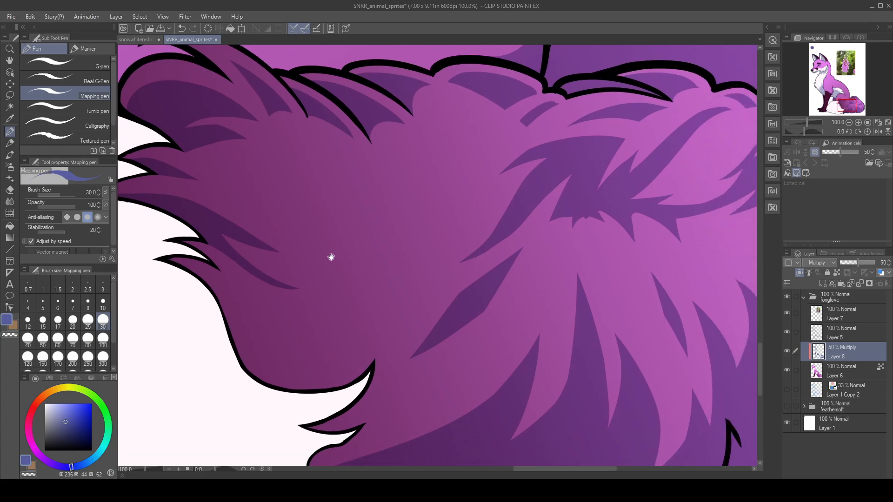
left_click_drag(264, 305, 352, 273)
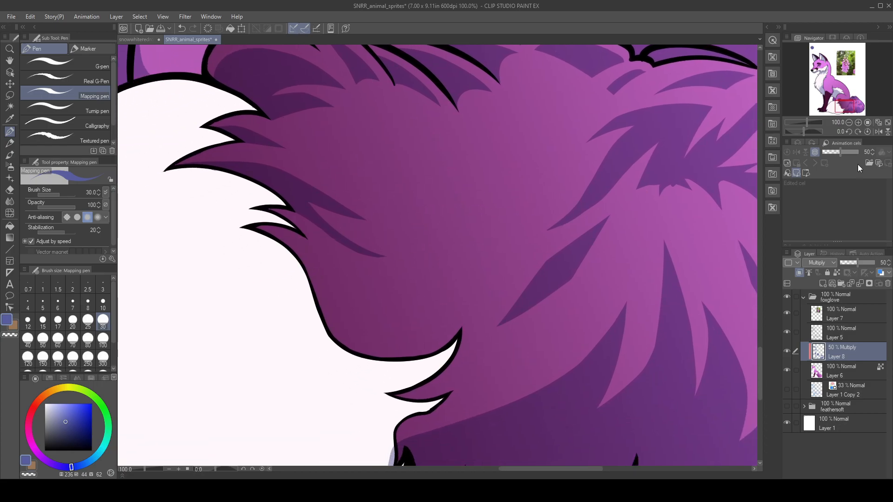
left_click_drag(849, 131, 850, 132)
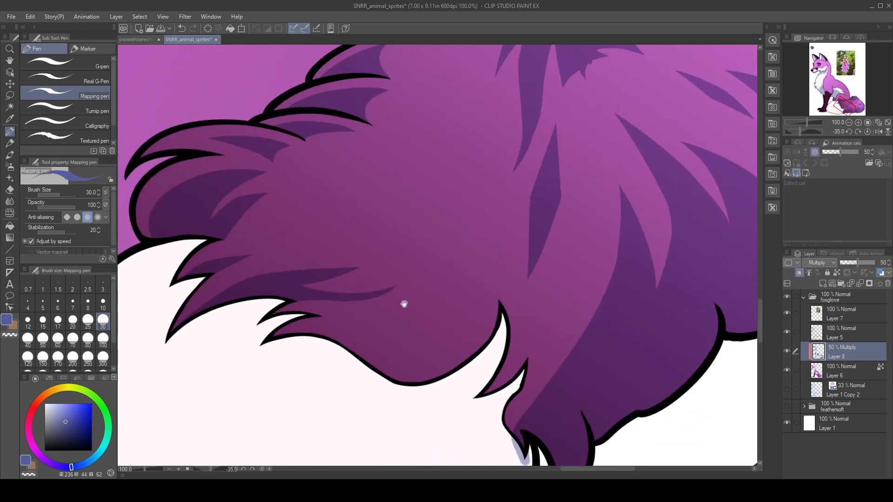
left_click_drag(412, 295, 529, 286)
key("x")
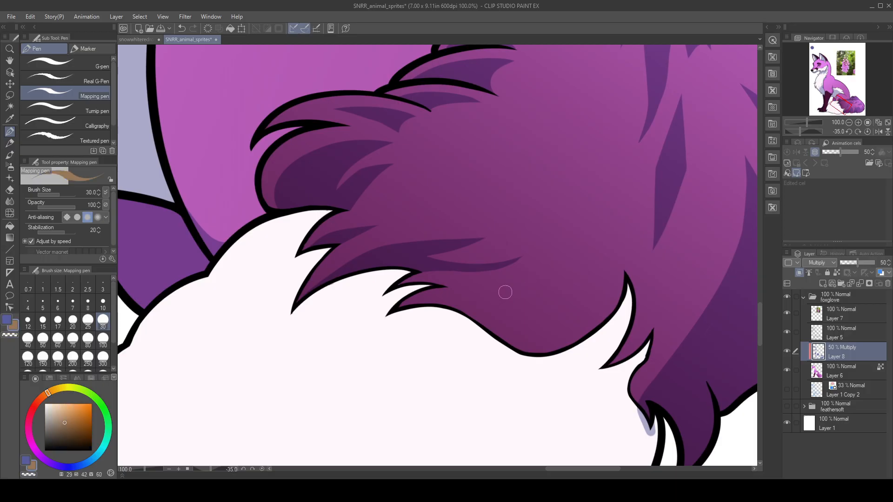
left_click(417, 299, "alt")
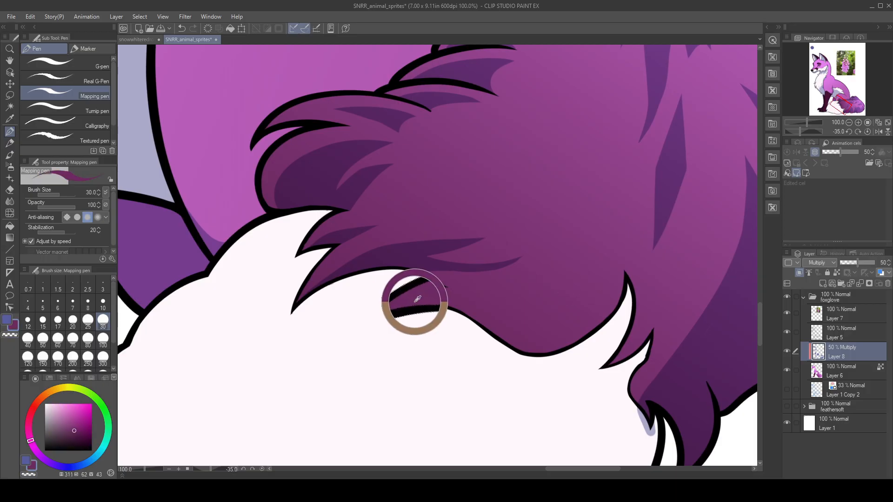
left_click(822, 372)
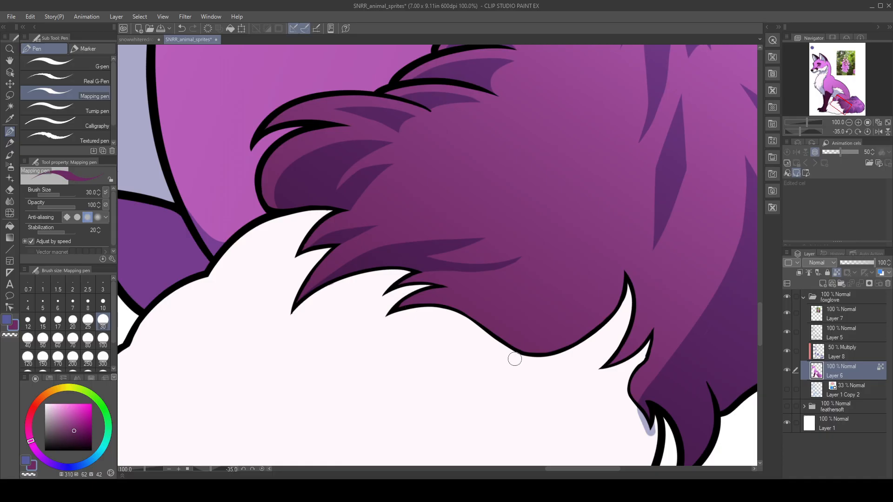
left_click_drag(646, 386, 630, 372)
left_click(834, 355)
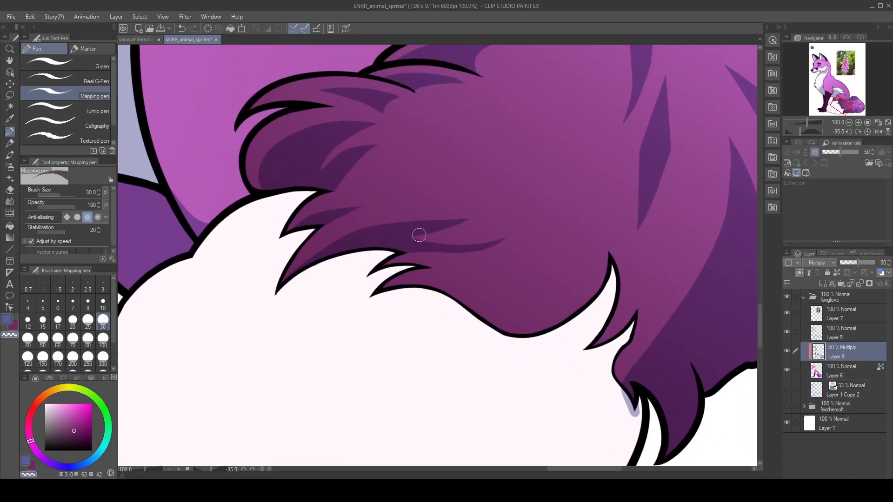
key("x")
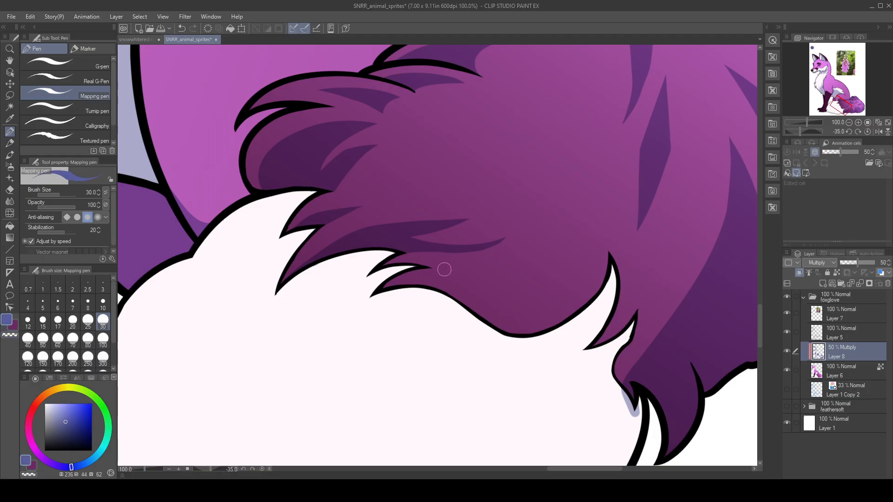
- Paint a broad shadow strand from the two small lower spikes, curving up into the tail fur to a pointed tip
left_click_drag(442, 270, 441, 292)
left_click_drag(378, 292, 445, 288)
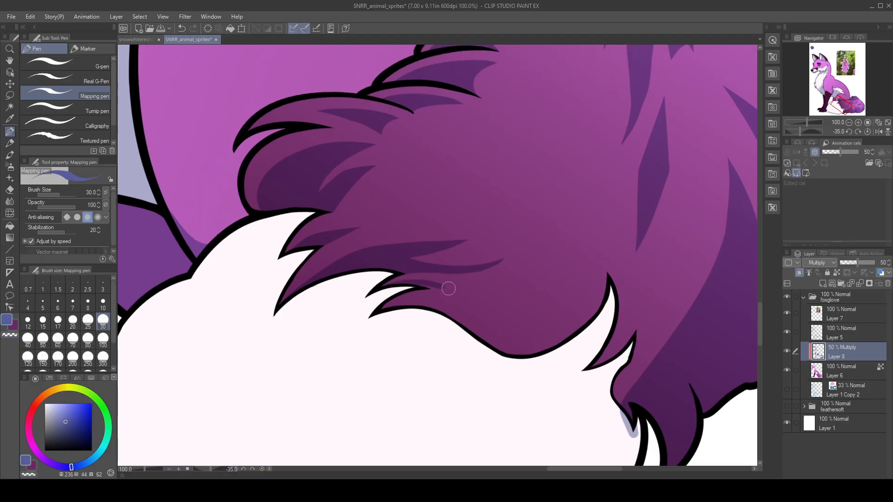
left_click_drag(386, 287, 493, 282)
key("ctrl+z")
mouse_move(385, 290)
left_mouse_down()
mouse_move(491, 281)
mouse_move(401, 286)
mouse_move(504, 258)
left_mouse_up()
left_click_drag(398, 286, 535, 255)
mouse_move(427, 284)
left_mouse_down()
mouse_move(536, 252)
mouse_move(471, 281)
mouse_move(532, 244)
mouse_move(467, 271)
mouse_move(544, 235)
left_mouse_up()
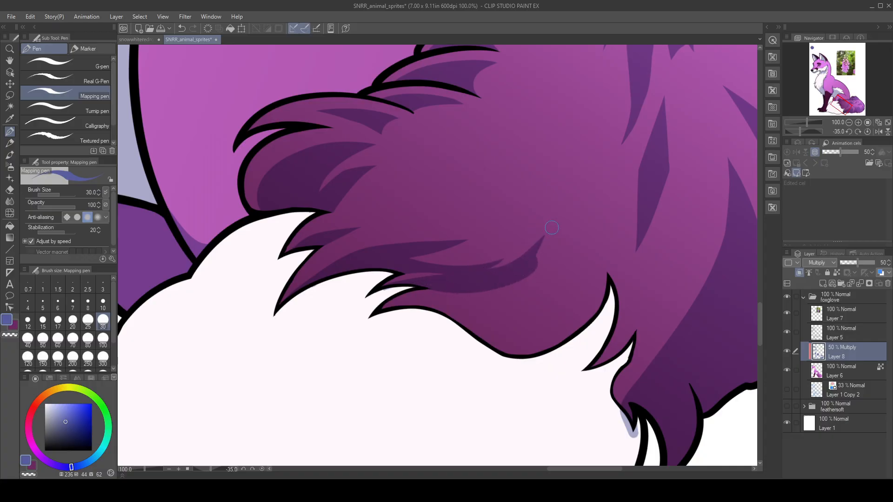
- Add a short spike and a long upward-curving strand beneath the broad strand, and check the unrotated tail mirrored
scroll(464, 304, "down", 2)
mouse_move(393, 287)
left_mouse_down()
mouse_move(515, 287)
mouse_move(392, 291)
mouse_move(515, 264)
mouse_move(511, 255)
mouse_move(447, 287)
mouse_move(434, 281)
mouse_move(455, 294)
mouse_move(410, 291)
mouse_move(500, 306)
left_mouse_up()
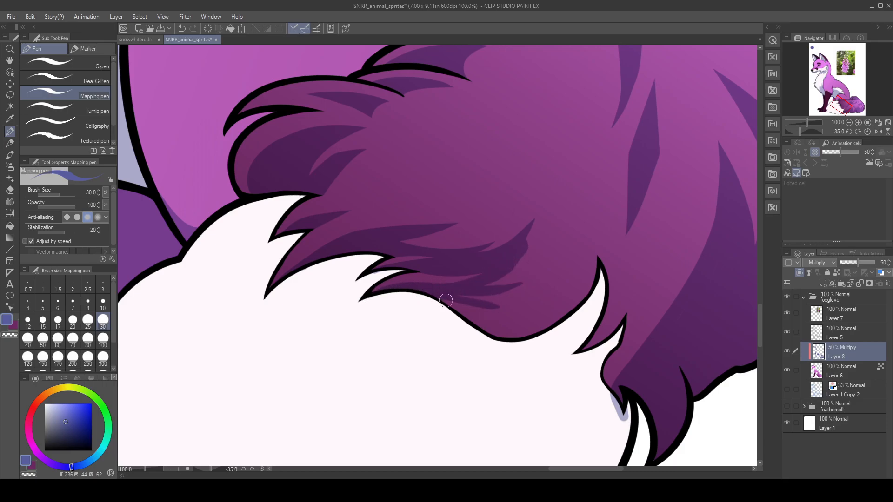
left_click_drag(439, 298, 552, 263)
left_click_drag(437, 292, 567, 255)
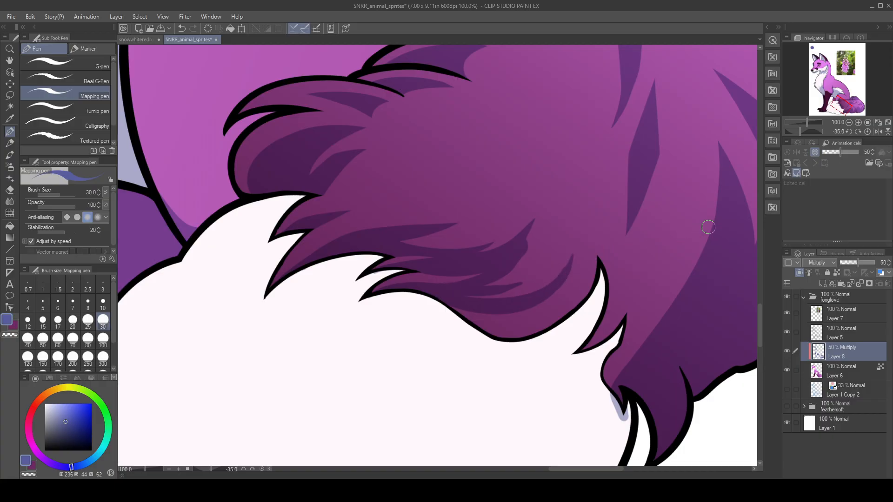
left_click(866, 132)
left_click(878, 132)
left_click_drag(430, 331, 546, 281)
left_click_drag(466, 352, 454, 264)
mouse_move(432, 301)
left_mouse_down()
mouse_move(452, 315)
mouse_move(437, 408)
left_mouse_up()
left_click(881, 132)
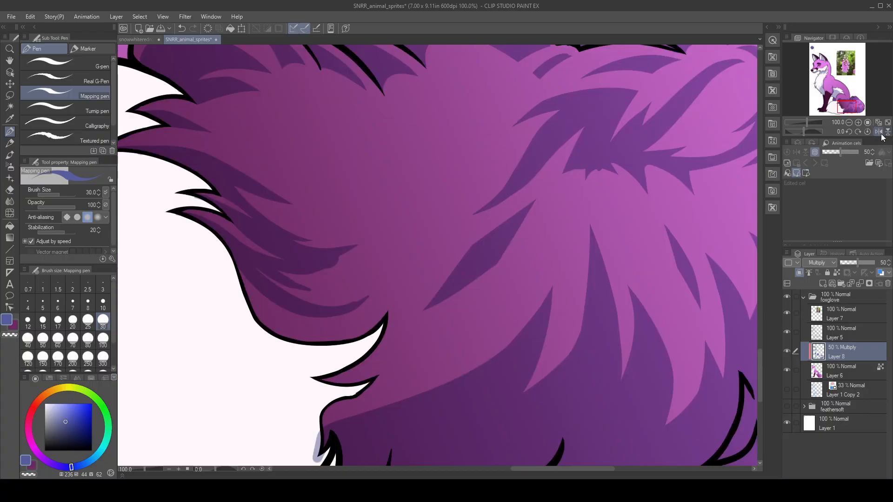
- Carve a small rounded notch into the lower edge of the central fur shadow with transparent color
left_click_drag(610, 171, 486, 226)
key("c")
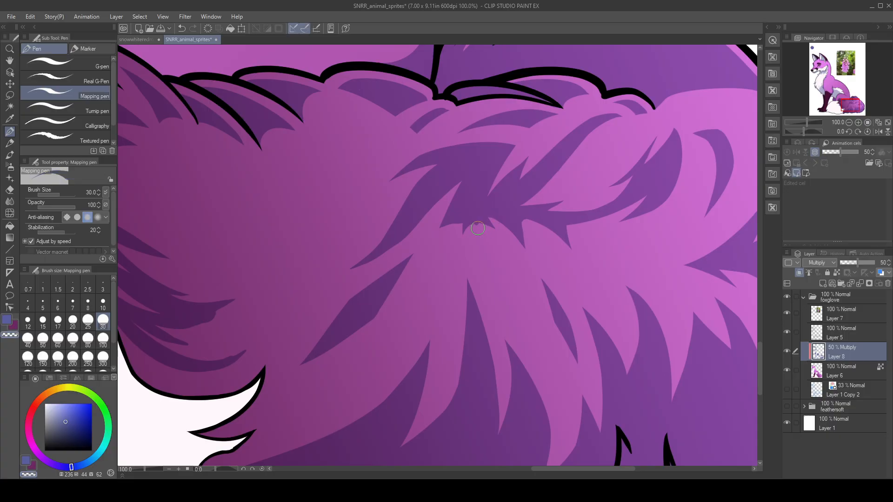
mouse_move(468, 234)
left_mouse_down()
mouse_move(484, 225)
mouse_move(487, 240)
left_mouse_up()
key("ctrl+z")
left_click_drag(460, 225, 464, 231)
key("c")
- Extend the large lower shadow along the fur beside the white notch and add a tapered spike below the diamond-shaped strand
left_click_drag(512, 363, 457, 296)
mouse_move(399, 262)
left_mouse_down()
mouse_move(424, 302)
mouse_move(434, 253)
left_mouse_up()
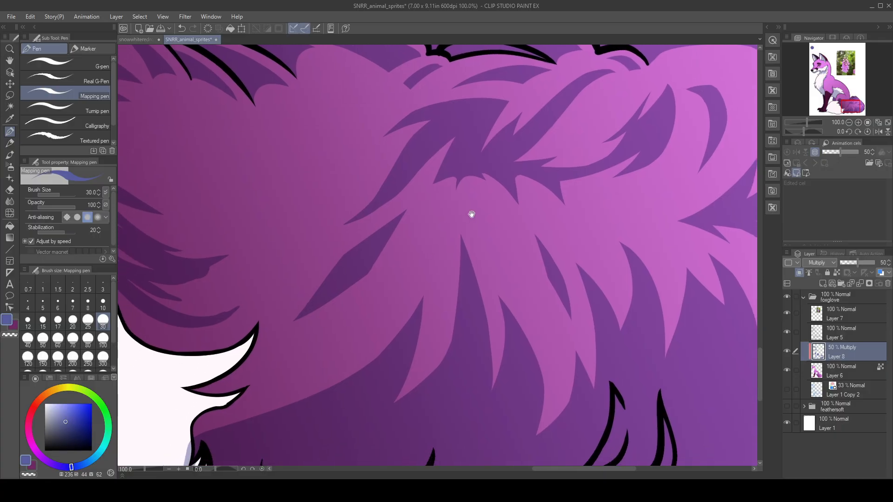
left_click_drag(470, 213, 436, 233)
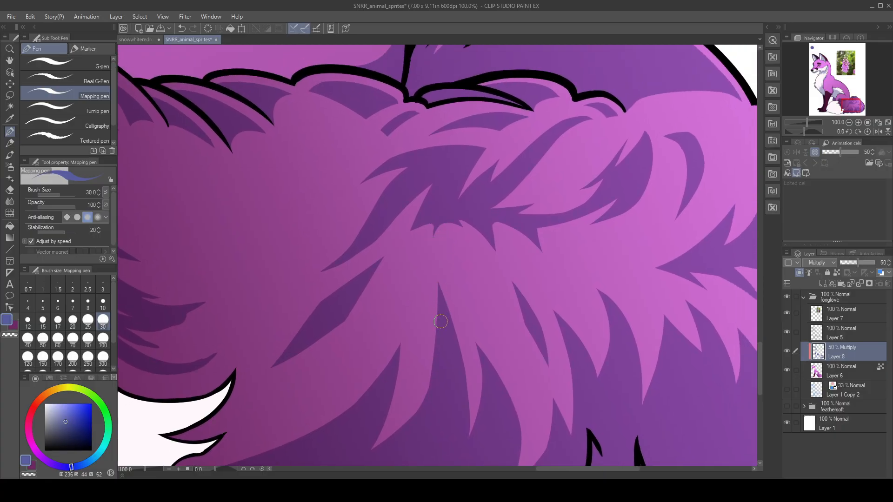
left_click_drag(458, 371, 571, 281)
left_click_drag(329, 319, 319, 317)
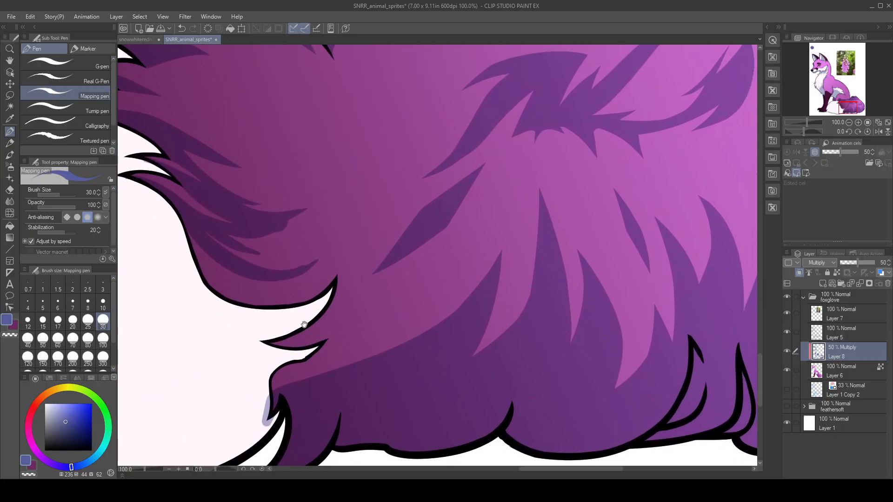
mouse_move(275, 398)
left_mouse_down()
mouse_move(291, 372)
mouse_move(373, 347)
mouse_move(362, 364)
left_mouse_up()
mouse_move(298, 380)
left_mouse_down()
mouse_move(371, 356)
mouse_move(374, 346)
mouse_move(359, 349)
mouse_move(385, 327)
mouse_move(378, 316)
mouse_move(408, 281)
left_mouse_up()
key("ctrl+z")
left_click_drag(363, 343, 424, 272)
key("ctrl+z")
mouse_move(360, 349)
left_mouse_down()
mouse_move(440, 251)
mouse_move(335, 393)
left_mouse_up()
left_click_drag(419, 274, 352, 364)
left_click_drag(404, 292, 364, 349)
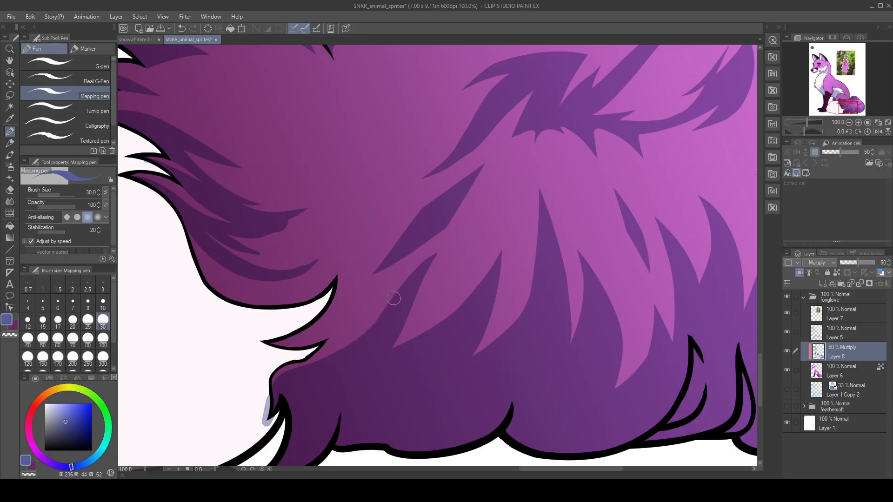
- Widen the tapered spike and smooth the lower shadow's edge beside the white notch
mouse_move(302, 372)
left_mouse_down()
mouse_move(461, 239)
mouse_move(383, 316)
left_mouse_up()
key("ctrl+z")
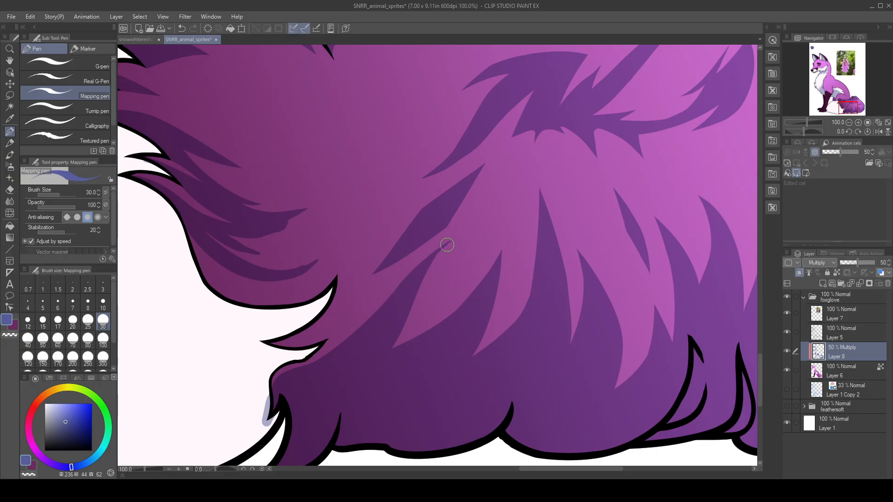
key("c")
key("c")
left_click_drag(446, 277, 468, 295)
left_click_drag(470, 244, 377, 331)
key("ctrl+z")
left_click_drag(465, 247, 374, 327)
mouse_move(295, 362)
left_mouse_down()
mouse_move(328, 362)
mouse_move(380, 312)
left_mouse_up()
mouse_move(330, 362)
left_mouse_down()
mouse_move(366, 342)
mouse_move(446, 251)
left_mouse_up()
mouse_move(403, 295)
left_mouse_down()
mouse_move(365, 343)
mouse_move(413, 290)
mouse_move(389, 319)
left_mouse_up()
key("ctrl+z")
mouse_move(364, 346)
left_mouse_down()
mouse_move(352, 356)
mouse_move(419, 306)
mouse_move(350, 355)
mouse_move(405, 315)
mouse_move(360, 350)
mouse_move(424, 294)
mouse_move(437, 268)
mouse_move(389, 315)
mouse_move(412, 279)
mouse_move(348, 341)
mouse_move(404, 285)
mouse_move(353, 336)
mouse_move(431, 285)
mouse_move(424, 309)
mouse_move(328, 394)
left_mouse_up()
- Join the diamond-shaped strand to the large lower shadow with broad strokes between them
key("c")
key("c")
mouse_move(308, 362)
left_mouse_down()
mouse_move(346, 345)
mouse_move(401, 247)
left_mouse_up()
key("ctrl+z")
left_click_drag(346, 352, 453, 217)
left_click_drag(393, 300, 464, 215)
- Reshape the joined strand's outer edge into a smooth curve with a finer tip using transparent color
key("c")
left_click_drag(513, 167, 407, 259)
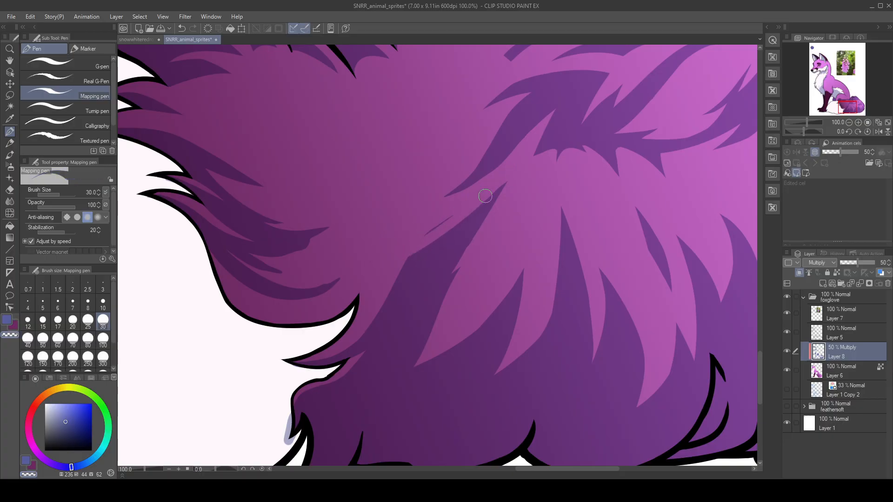
key("ctrl+z")
left_click_drag(515, 166, 396, 277)
mouse_move(499, 179)
left_mouse_down()
mouse_move(384, 278)
mouse_move(400, 265)
left_mouse_up()
left_click_drag(481, 199, 408, 254)
left_click_drag(459, 216, 415, 247)
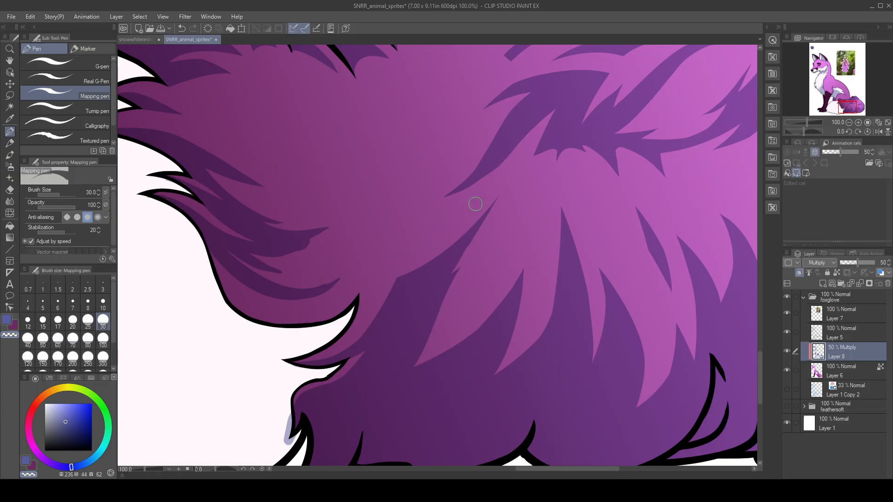
- Refine the joined strand's inner edge and shorten its tip with transparent color
left_click_drag(503, 253, 402, 267)
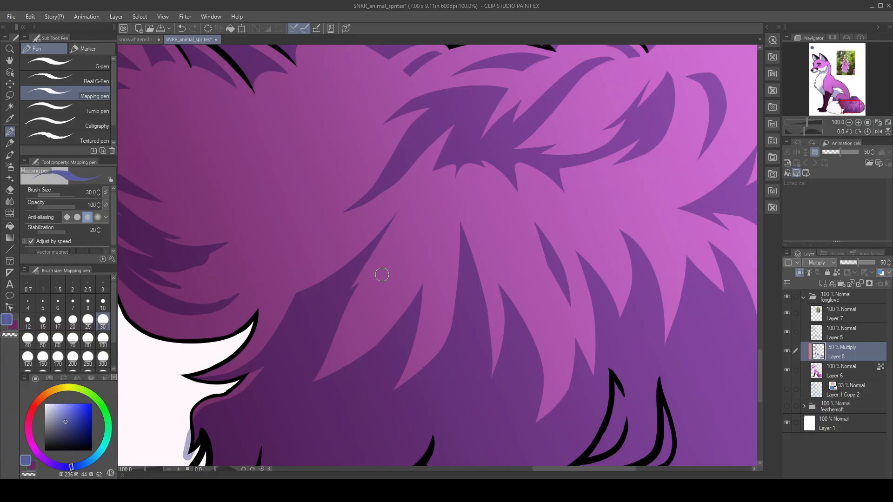
left_click_drag(384, 270, 372, 287)
left_click_drag(408, 204, 356, 284)
key("ctrl+z")
left_click_drag(409, 201, 358, 283)
key("ctrl+z")
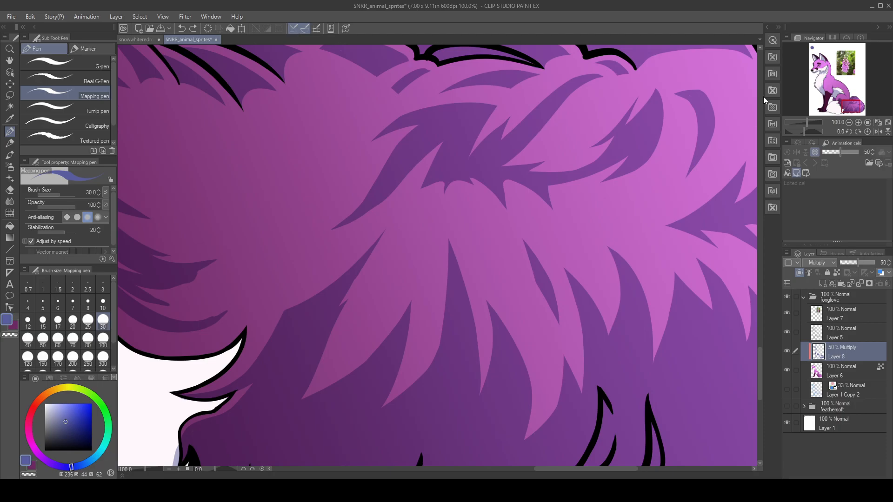
mouse_move(398, 289)
left_mouse_down()
mouse_move(450, 340)
mouse_move(381, 379)
mouse_move(337, 326)
mouse_move(322, 322)
mouse_move(371, 279)
mouse_move(336, 308)
mouse_move(354, 259)
left_mouse_up()
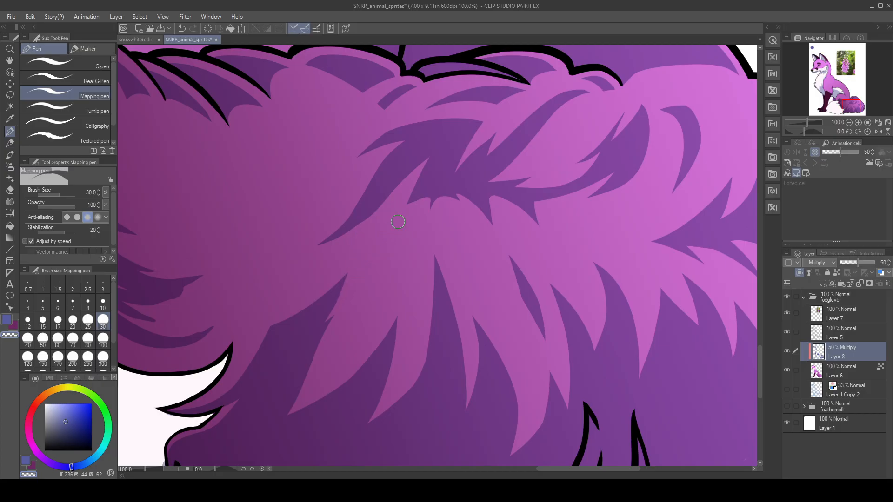
- Paint a slim separate shadow strand in the gap between the shortened tip and the central fur shadow
key("c")
left_click_drag(343, 299, 394, 226)
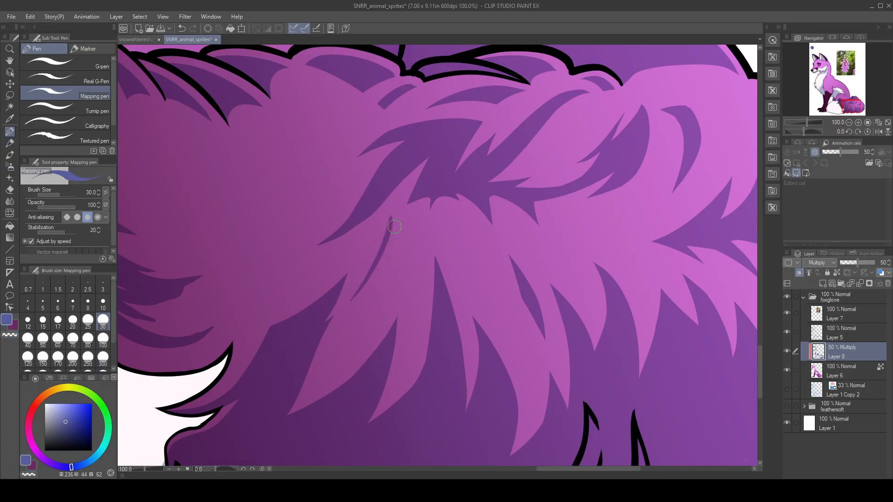
key("c")
key("c")
left_click_drag(390, 247, 357, 300)
key("ctrl+z")
mouse_move(398, 226)
left_mouse_down()
mouse_move(364, 289)
mouse_move(387, 267)
mouse_move(350, 302)
left_mouse_up()
- Taper the slim strand's upper tip and fill out its body into a small diamond shape
key("c")
left_click_drag(397, 217, 386, 267)
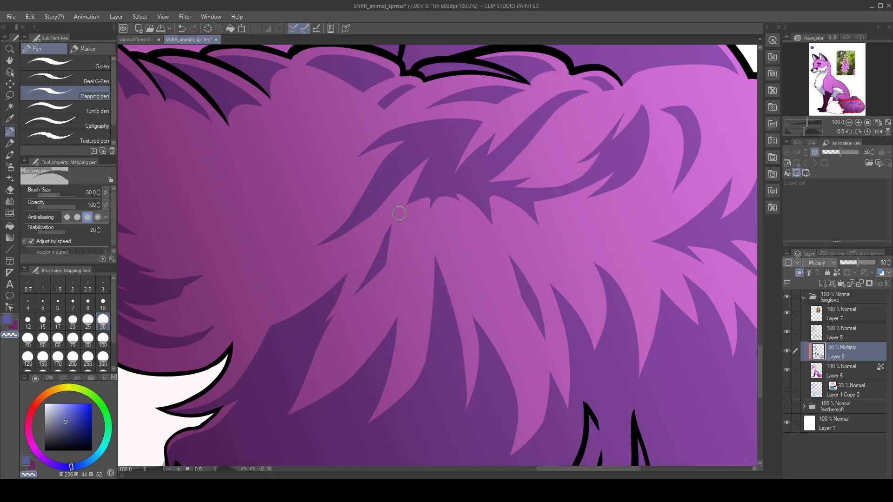
key("c")
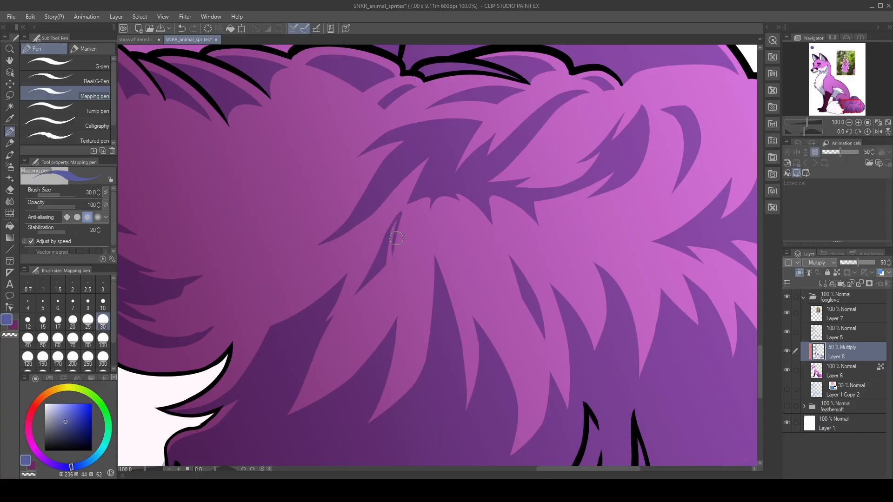
mouse_move(401, 214)
left_mouse_down()
mouse_move(398, 252)
mouse_move(382, 267)
mouse_move(386, 253)
left_mouse_up()
key("c")
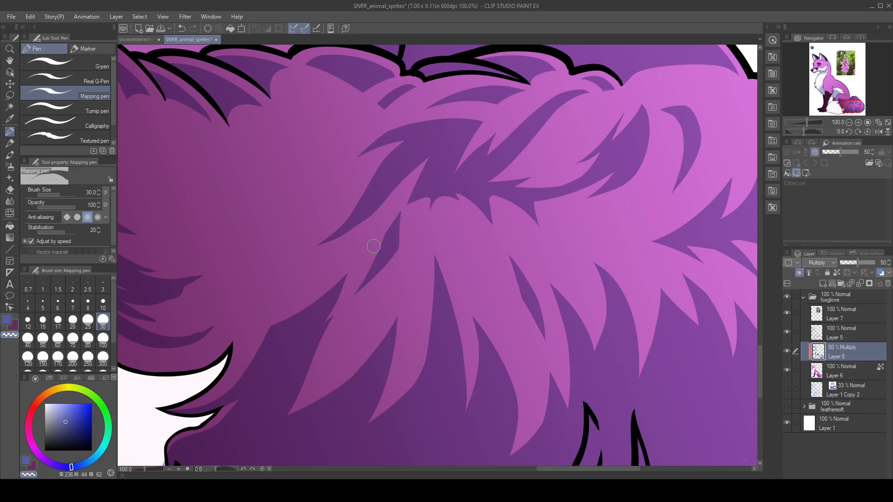
- Trim the tip of the central shadow's long strand beside the slim diamond with transparent color
left_click_drag(394, 285, 471, 301)
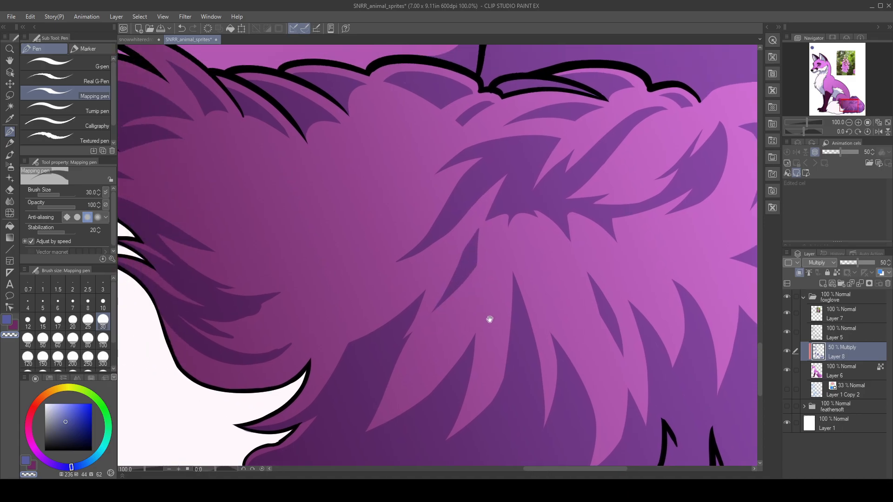
left_click_drag(498, 339, 418, 383)
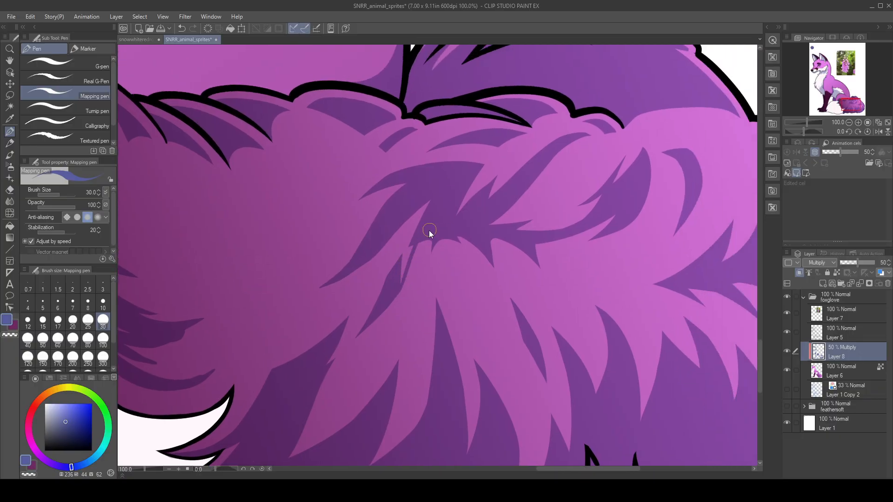
left_click_drag(311, 291, 484, 206)
key("ctrl+z")
left_click_drag(386, 245, 488, 192)
key("c")
left_click_drag(393, 245, 454, 278)
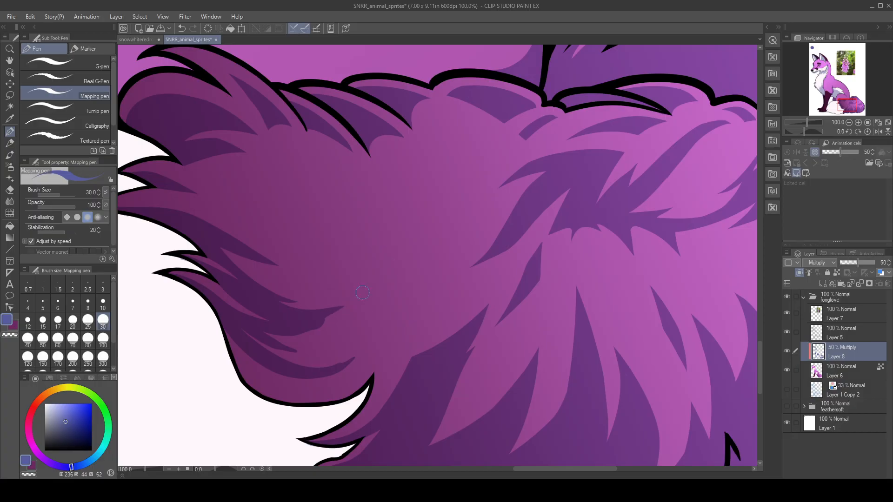
- Outline a new long diagonal strand in the open fur between the central shadow and the lower spike shadows
left_click_drag(478, 201, 343, 329)
key("ctrl+z")
mouse_move(475, 208)
left_mouse_down()
mouse_move(435, 260)
mouse_move(354, 308)
mouse_move(407, 270)
mouse_move(479, 198)
mouse_move(430, 259)
left_mouse_up()
key("ctrl+z")
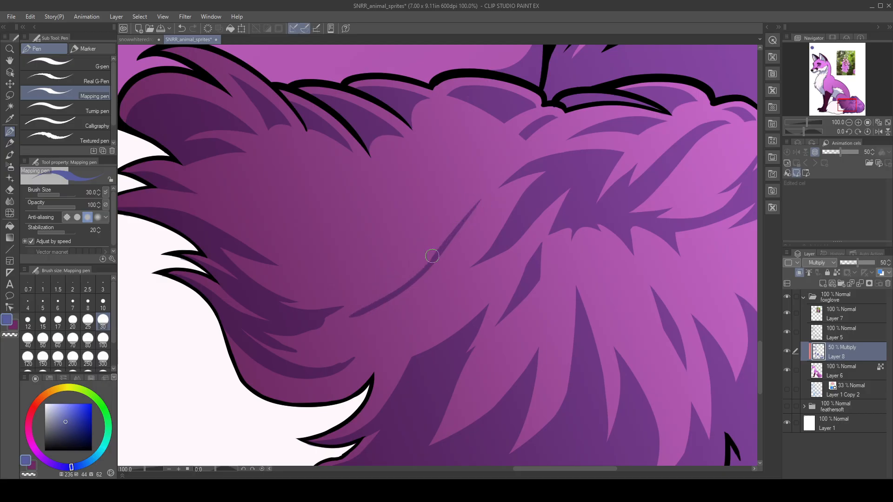
key("ctrl+z")
left_click_drag(483, 197, 428, 263)
mouse_move(483, 199)
left_mouse_down()
mouse_move(363, 306)
mouse_move(433, 229)
mouse_move(484, 195)
left_mouse_up()
key("ctrl+z")
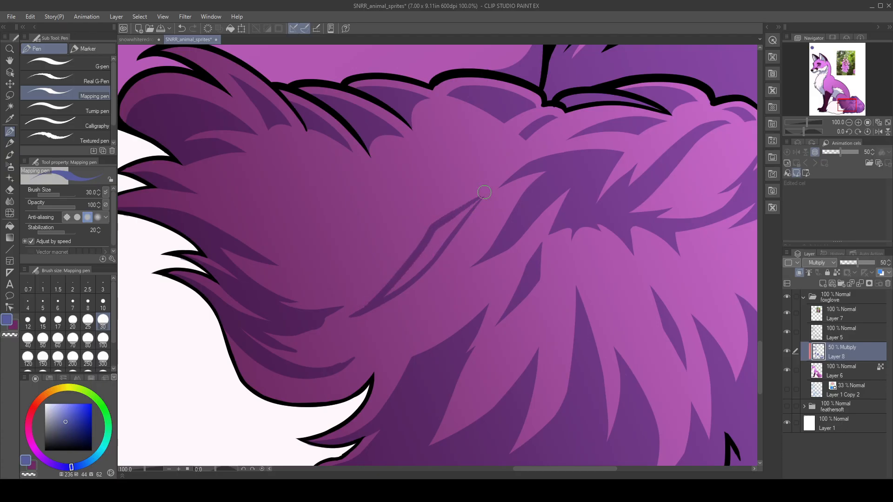
- Redraw the edges of the long diagonal strand's outline in the open fur below the central shadow
key("ctrl+z")
left_click_drag(355, 316, 427, 229)
key("ctrl+z")
mouse_move(355, 316)
left_mouse_down()
mouse_move(415, 236)
mouse_move(470, 204)
left_mouse_up()
key("ctrl+z")
left_click_drag(414, 241, 485, 195)
key("ctrl+z")
left_click_drag(414, 242, 487, 194)
key("ctrl+z")
mouse_move(416, 238)
left_mouse_down()
mouse_move(488, 193)
mouse_move(398, 256)
left_mouse_up()
key("ctrl+z")
- Fill the long diagonal strand's outline with solid shadow color
mouse_move(480, 198)
left_mouse_down()
mouse_move(400, 269)
mouse_move(416, 263)
left_mouse_up()
left_click_drag(454, 228, 376, 301)
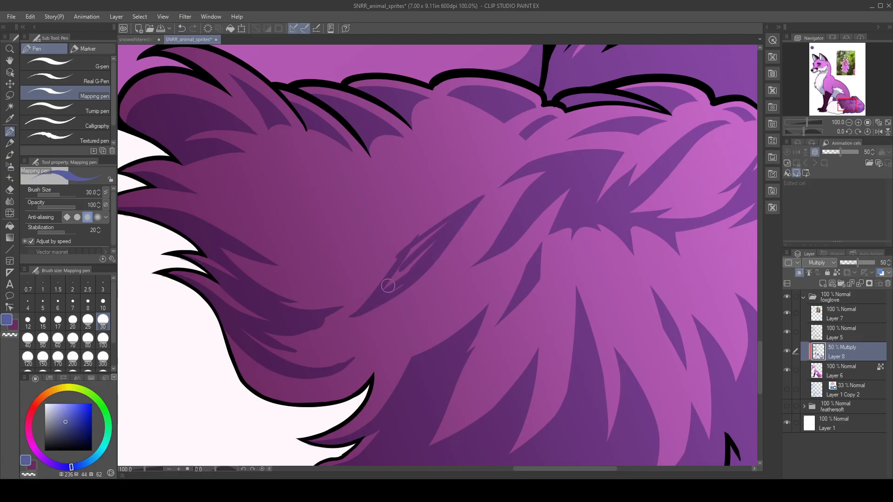
left_click_drag(441, 240, 378, 295)
left_click_drag(442, 229, 400, 265)
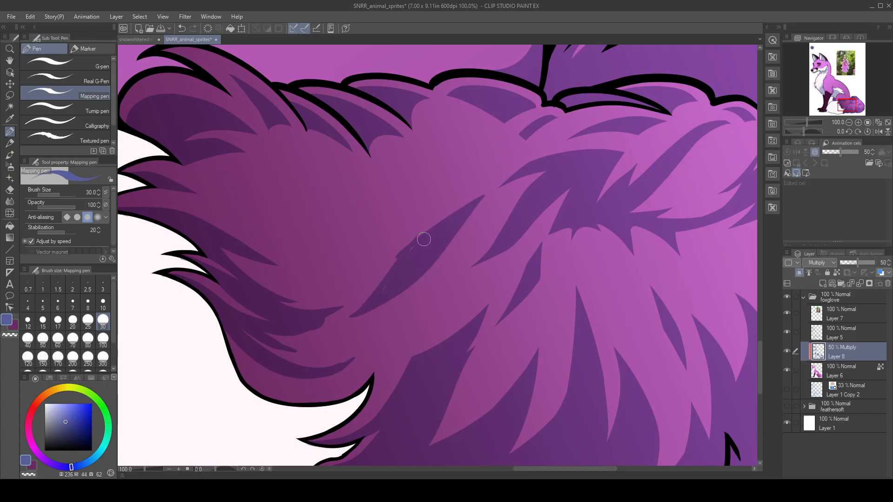
- Trim the long diagonal strand's upper edge and both tips with transparent color into a slimmer, sharper shape
key("ctrl+z")
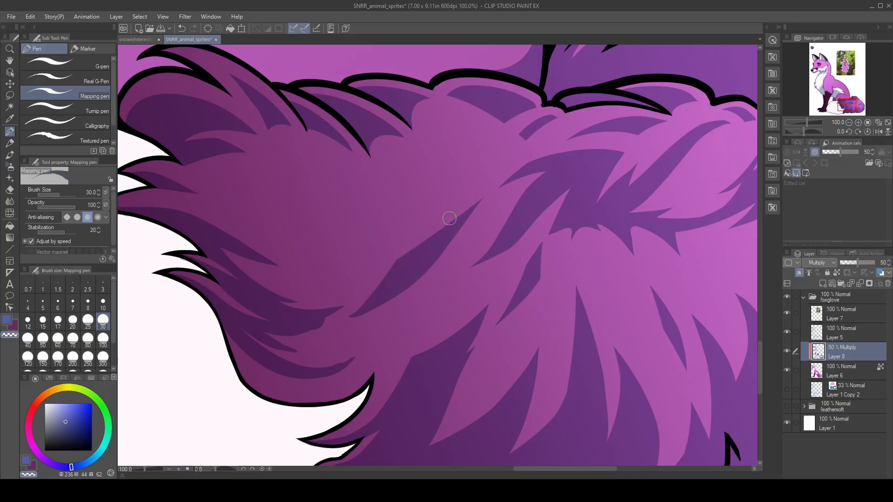
mouse_move(343, 320)
left_mouse_down()
mouse_move(420, 255)
mouse_move(491, 220)
left_mouse_up()
key("ctrl+z")
left_click_drag(493, 191, 401, 252)
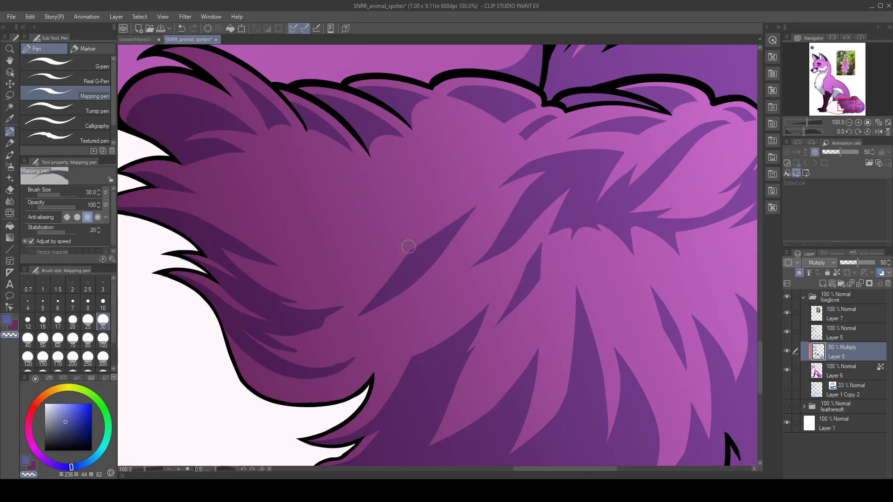
left_click_drag(490, 193, 434, 268)
key("ctrl+z")
mouse_move(482, 201)
left_mouse_down()
mouse_move(414, 296)
mouse_move(460, 213)
mouse_move(400, 268)
left_mouse_up()
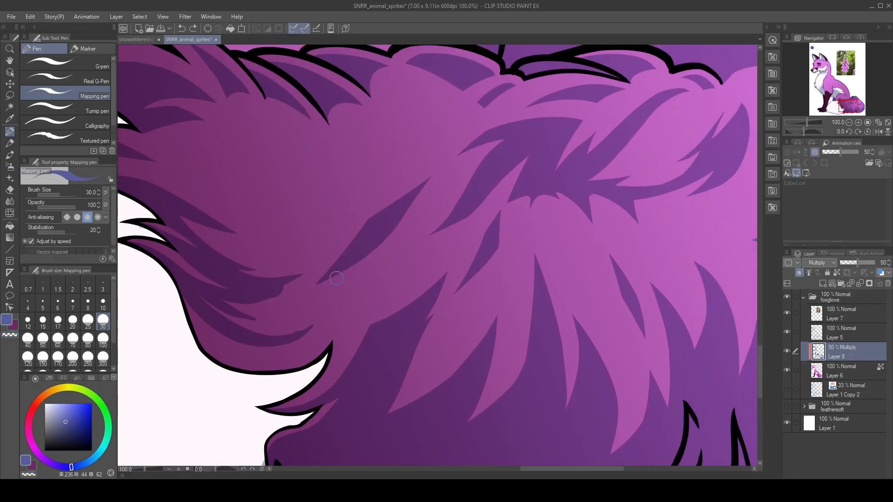
- Add a pointed side spike to the lower edge of the long diagonal strand and clean up its edge
mouse_move(319, 284)
left_mouse_down()
mouse_move(401, 249)
mouse_move(375, 245)
mouse_move(353, 257)
mouse_move(415, 239)
left_mouse_up()
key("c")
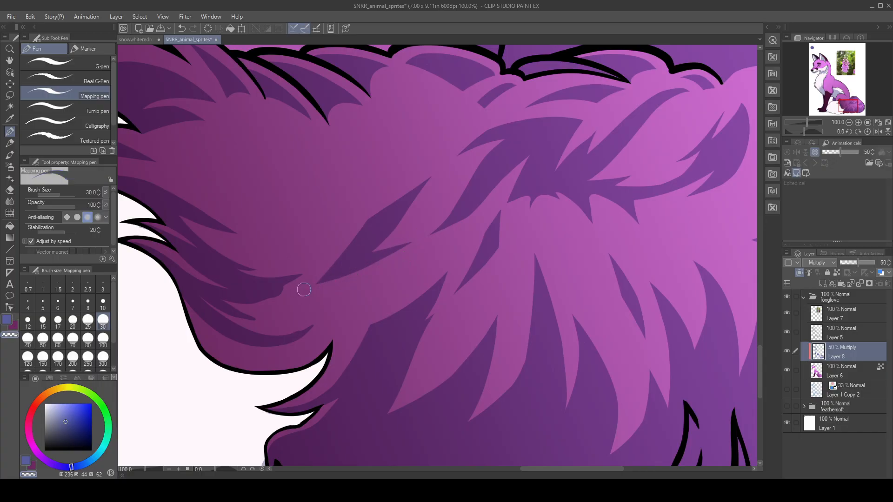
key("c")
left_click_drag(387, 277, 436, 361)
left_click_drag(409, 258, 456, 218)
- Rework the tip of the central shadow's lower prong into a forked point beside the long diagonal strand
left_click(878, 133)
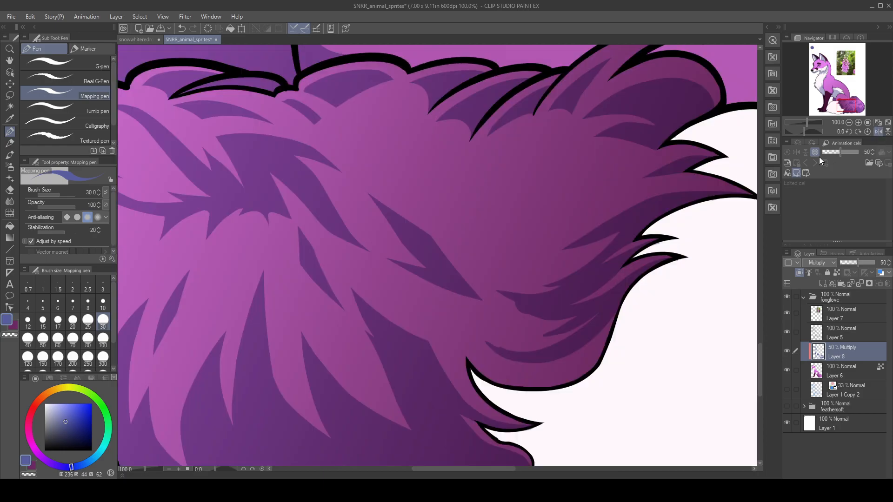
left_click_drag(546, 298, 529, 348)
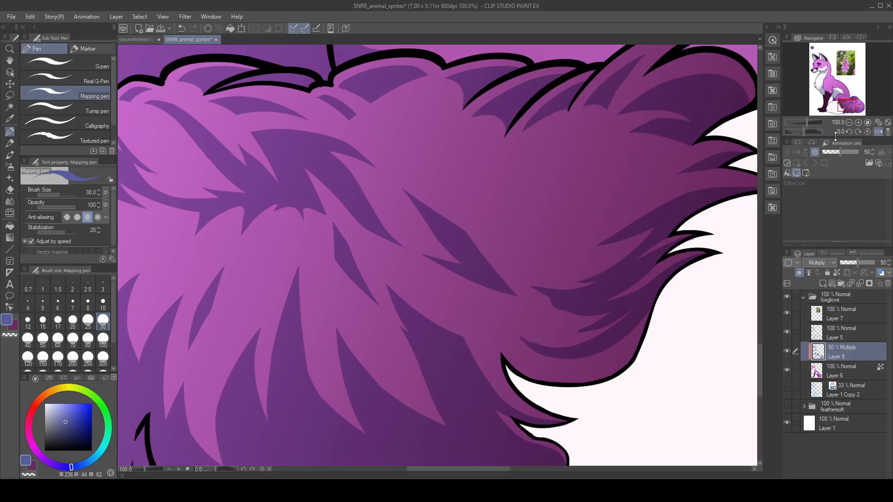
left_click(879, 132)
mouse_move(559, 249)
left_mouse_down()
mouse_move(358, 273)
mouse_move(380, 214)
mouse_move(335, 296)
left_mouse_up()
key("ctrl+z")
key("ctrl+z")
key("ctrl+z")
mouse_move(377, 222)
left_mouse_down()
mouse_move(335, 299)
mouse_move(373, 224)
left_mouse_up()
key("ctrl+z")
key("ctrl+z")
left_click_drag(335, 295, 385, 211)
mouse_move(339, 292)
left_mouse_down()
mouse_move(374, 222)
mouse_move(333, 308)
left_mouse_up()
key("c")
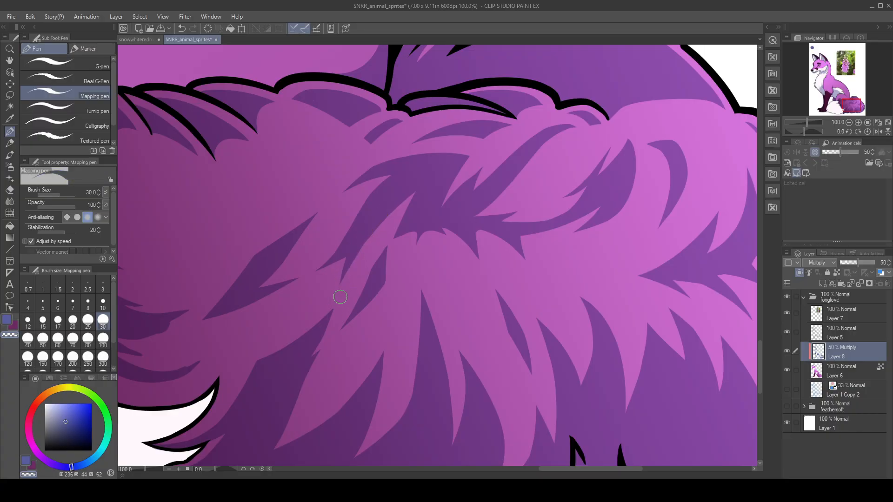
key("ctrl+z")
left_click_drag(360, 260, 338, 303)
- Fill the light gap inside the central shadow's lower prong to join it to the main body
left_click_drag(364, 309, 458, 272)
key("c")
mouse_move(449, 223)
left_mouse_down()
mouse_move(377, 283)
mouse_move(434, 211)
left_mouse_up()
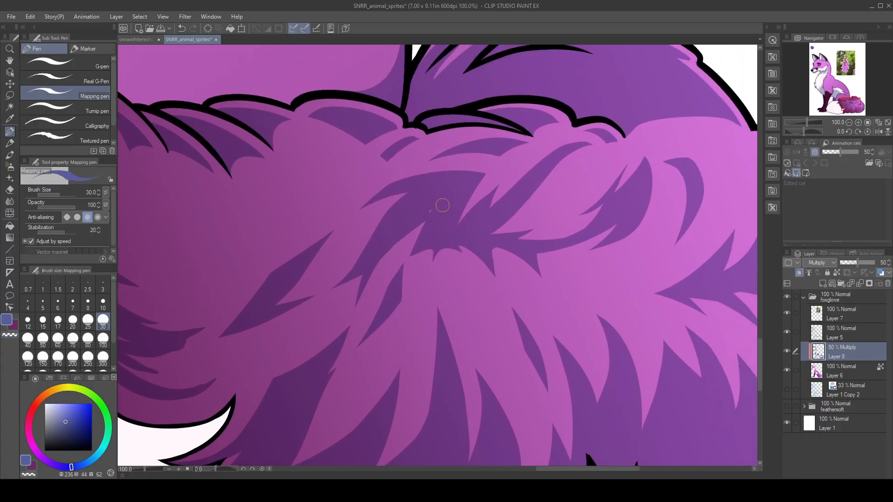
key("ctrl+z")
left_click_drag(374, 261, 444, 203)
mouse_move(374, 271)
left_mouse_down()
mouse_move(422, 245)
mouse_move(380, 260)
mouse_move(452, 209)
mouse_move(376, 254)
mouse_move(372, 312)
left_mouse_up()
key("c")
- Break up the central shadow's upper edge with a thin fur spike, trimming it with transparent color
left_click_drag(402, 233, 470, 216)
left_click_drag(402, 236, 467, 226)
key("ctrl+z")
left_click_drag(404, 235, 474, 225)
left_click_drag(415, 231, 469, 215)
key("c")
left_click_drag(401, 237, 464, 224)
key("c")
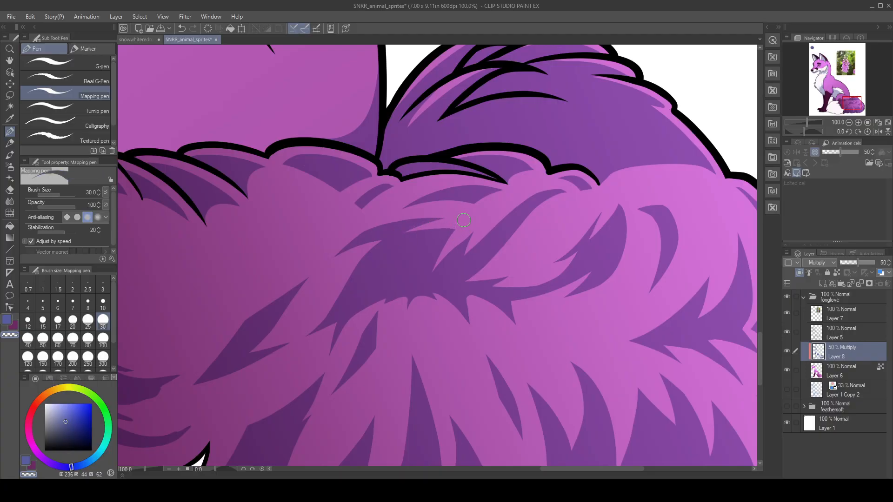
- Refine the notch between the central shadow's upper edge and its long strand leading up to the rump
left_click_drag(460, 219, 431, 268)
key("c")
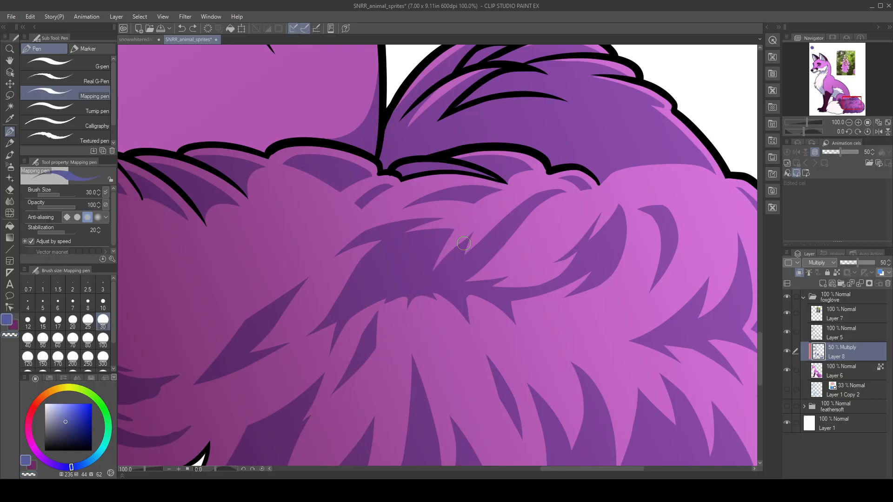
key("ctrl+z")
left_click_drag(461, 251, 425, 285)
left_click_drag(394, 251, 473, 207)
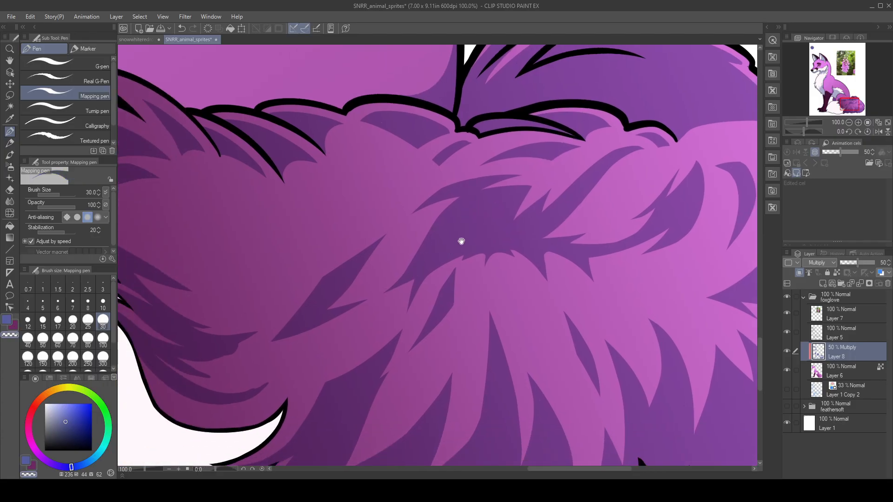
left_click_drag(450, 300, 515, 300)
left_click_drag(449, 242, 413, 289)
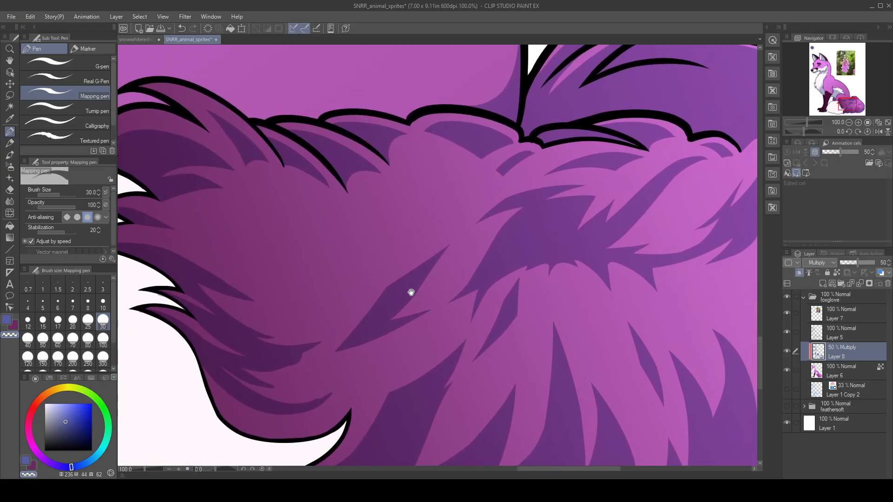
left_click_drag(423, 253, 385, 287)
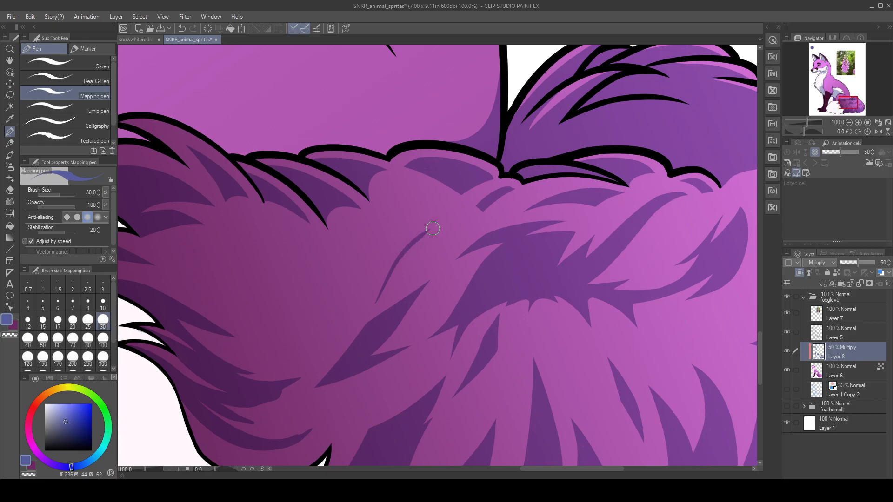
mouse_move(408, 288)
left_mouse_down()
mouse_move(425, 299)
mouse_move(504, 301)
mouse_move(509, 284)
left_mouse_up()
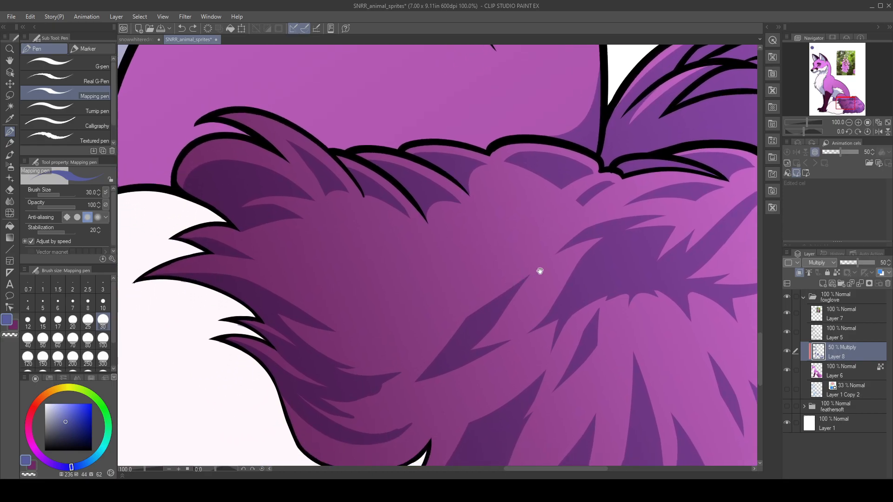
- Outline and fill a triangular shadow in the open fur between the central shadow and the tail's upper outline
left_click(878, 132)
left_click_drag(431, 216, 526, 275)
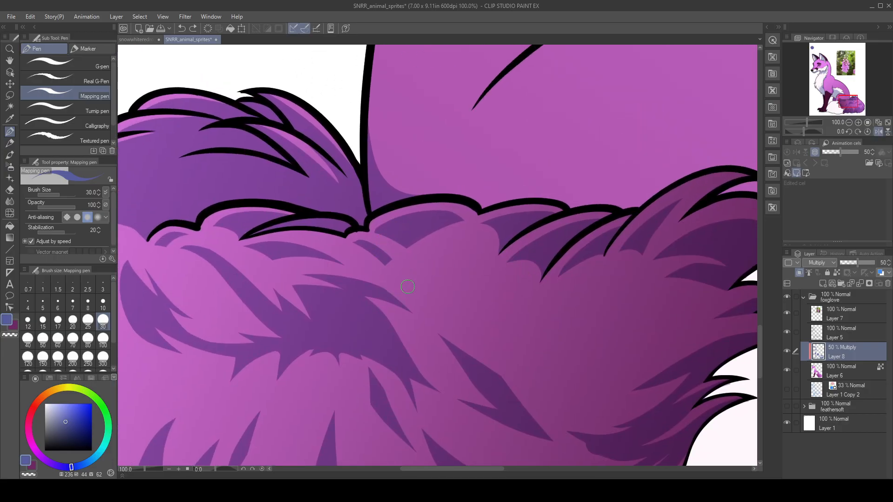
left_click_drag(398, 283, 433, 310)
mouse_move(403, 283)
left_mouse_down()
mouse_move(400, 276)
mouse_move(448, 256)
left_mouse_up()
mouse_move(397, 279)
left_mouse_down()
mouse_move(470, 251)
mouse_move(443, 312)
left_mouse_up()
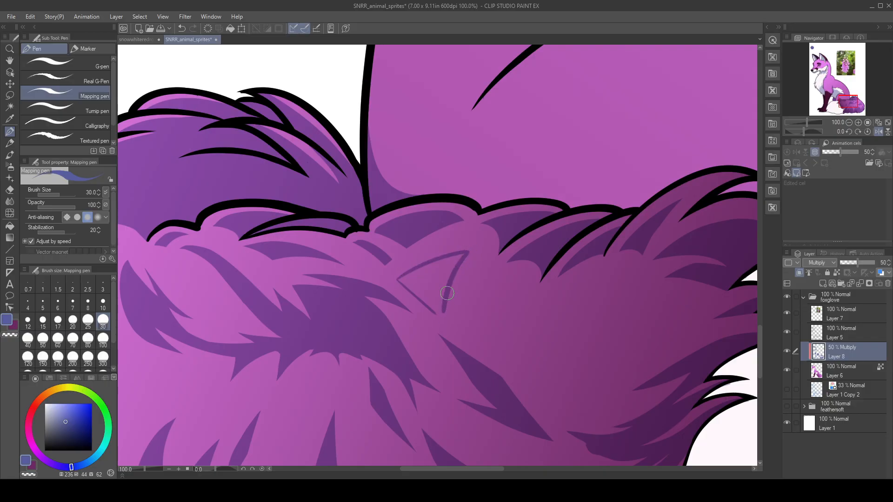
mouse_move(469, 251)
left_mouse_down()
mouse_move(399, 281)
mouse_move(416, 272)
mouse_move(402, 283)
mouse_move(438, 309)
left_mouse_up()
mouse_move(412, 282)
left_mouse_down()
mouse_move(440, 308)
mouse_move(431, 274)
mouse_move(443, 285)
mouse_move(460, 258)
mouse_move(420, 280)
mouse_move(441, 274)
mouse_move(446, 306)
left_mouse_up()
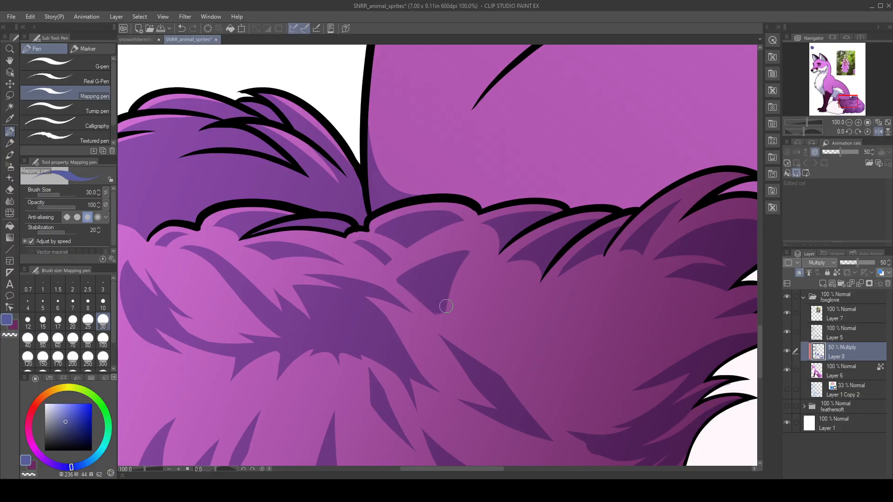
- Reshape the triangular shadow's lower corner into a longer point reaching toward the long diagonal strand
left_click(880, 133)
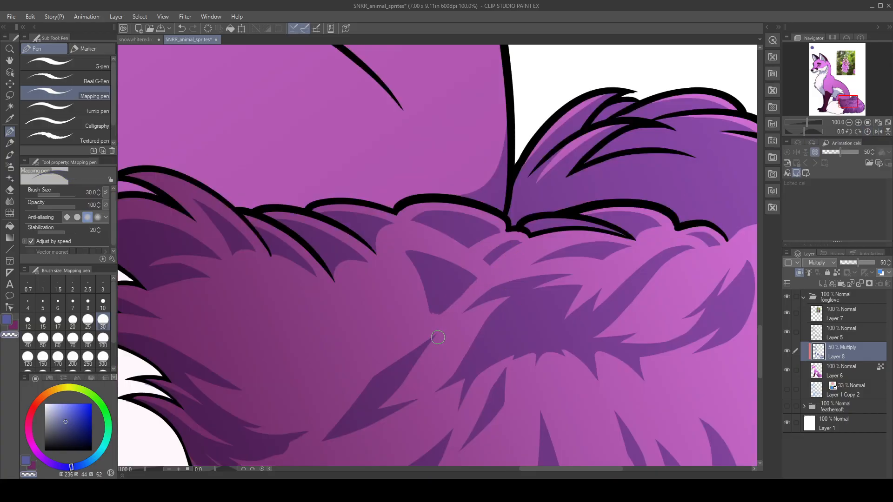
left_click_drag(469, 278, 445, 315)
key("ctrl+z")
left_click_drag(473, 279, 441, 320)
key("ctrl+z")
left_click_drag(473, 279, 442, 323)
key("ctrl+z")
mouse_move(429, 293)
left_mouse_down()
mouse_move(431, 324)
mouse_move(432, 307)
mouse_move(441, 320)
mouse_move(452, 307)
mouse_move(432, 329)
left_mouse_up()
key("c")
key("ctrl+z")
key("ctrl+z")
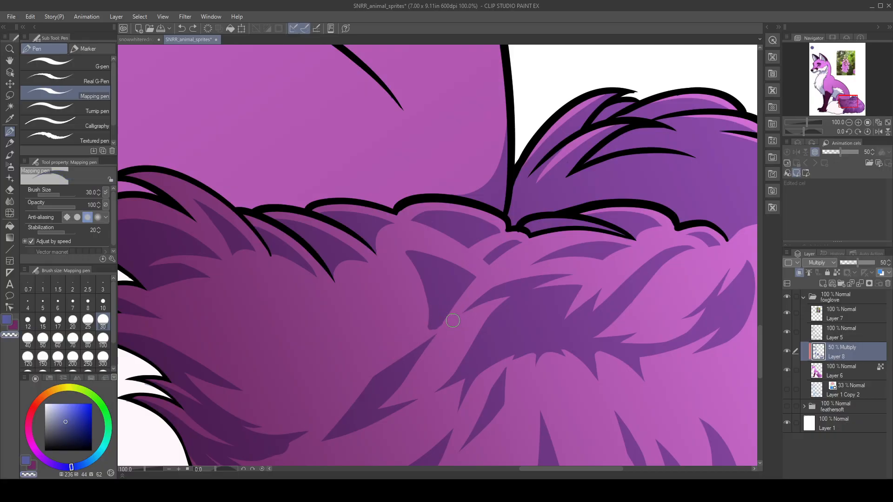
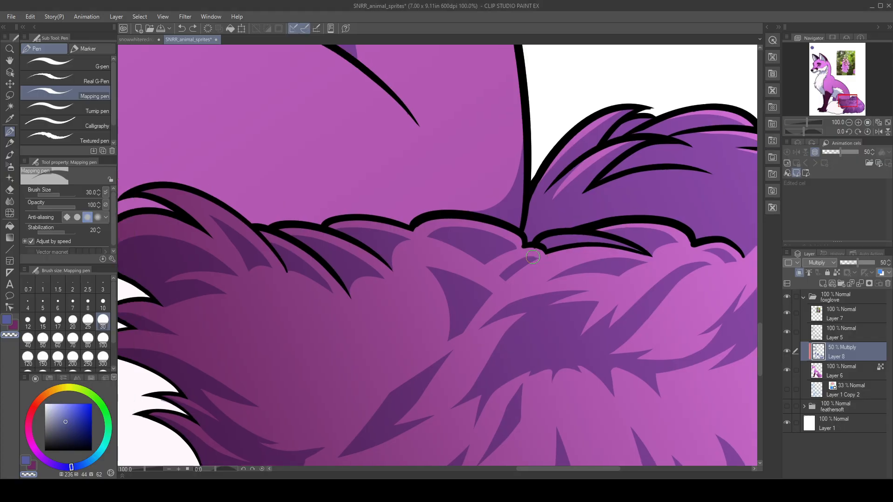
- Touch up the small shadow strand just below the notch in the tail's upper outline
key("c")
left_click_drag(532, 256, 536, 258)
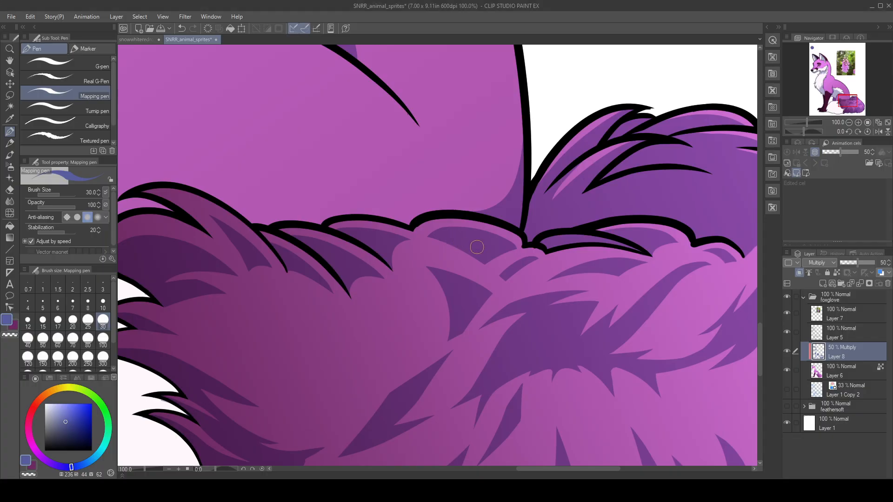
left_click_drag(486, 308, 579, 215)
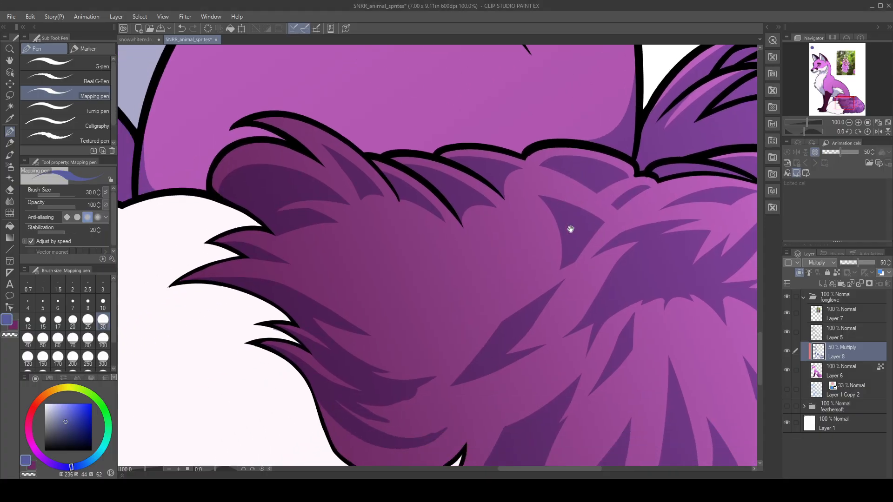
- Paint a slim curved strand next to the triangular shadow, sweeping up toward the tail's upper outline
left_click(879, 132)
mouse_move(396, 207)
left_mouse_down()
mouse_move(339, 305)
mouse_move(389, 221)
left_mouse_up()
key("ctrl+z")
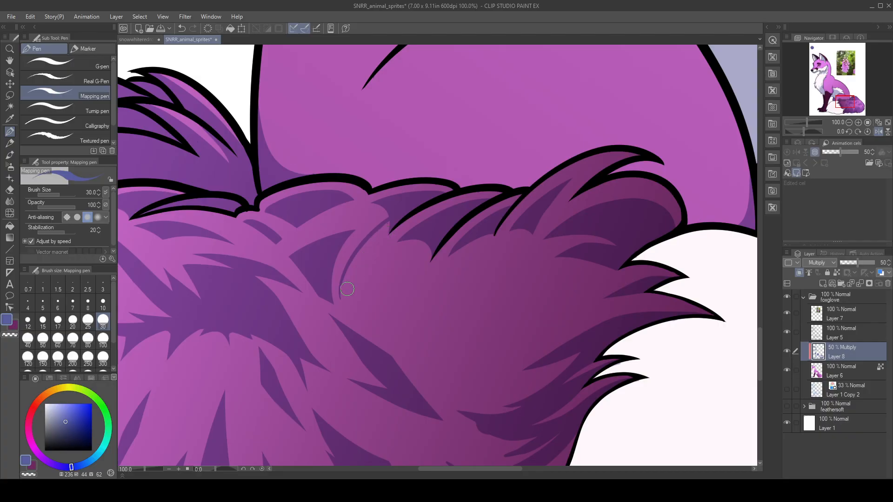
left_click_drag(341, 300, 388, 227)
key("ctrl+z")
mouse_move(340, 300)
left_mouse_down()
mouse_move(406, 220)
mouse_move(351, 281)
left_mouse_up()
key("ctrl+z")
key("ctrl+z")
mouse_move(341, 298)
left_mouse_down()
mouse_move(396, 216)
mouse_move(352, 267)
left_mouse_up()
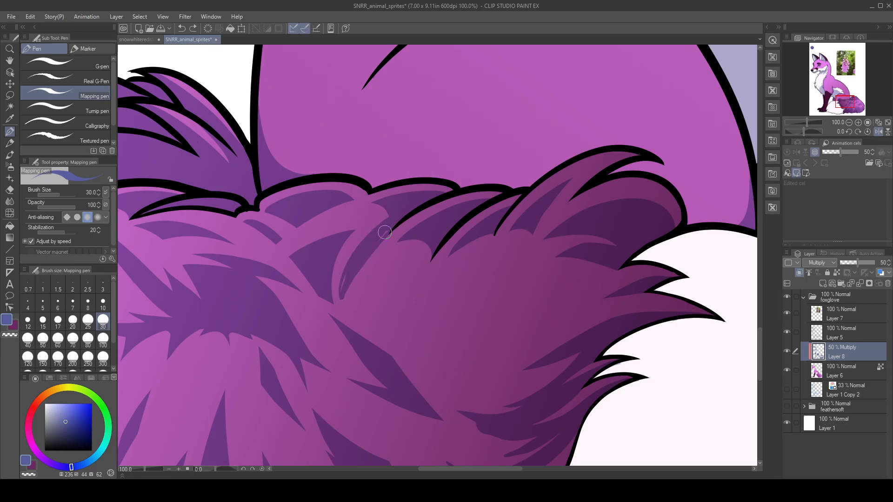
- Trim the curved strand's outer edge with transparent color and repaint its lower tip as a sharp point
key("c")
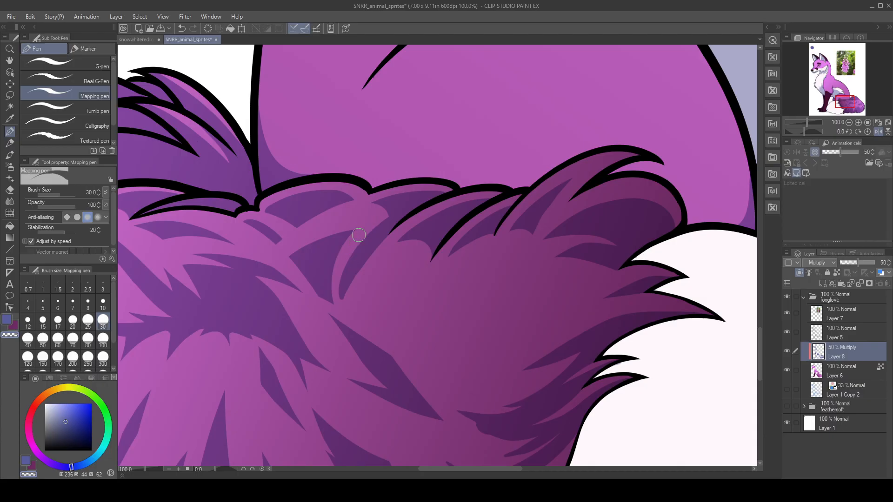
key("ctrl+z")
left_click_drag(380, 246, 350, 301)
key("c")
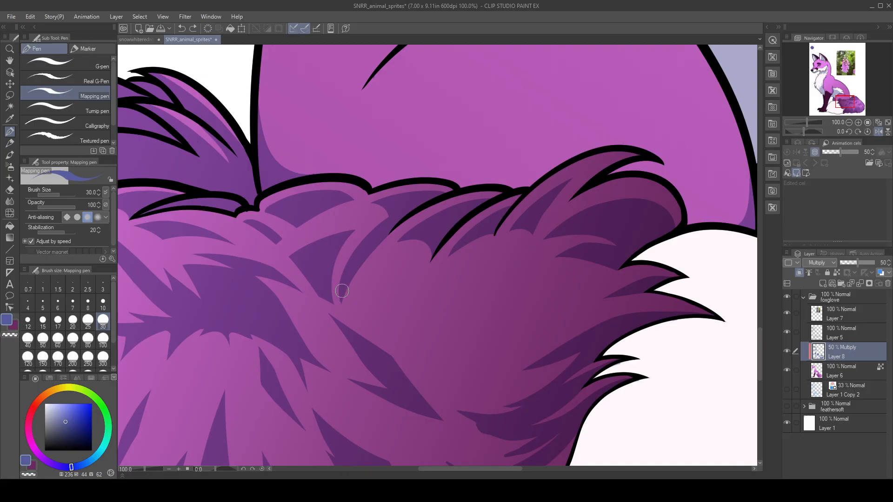
left_click_drag(342, 296, 343, 307)
key("c")
left_click_drag(365, 227, 353, 325)
key("ctrl+z")
key("c")
mouse_move(365, 242)
left_mouse_down()
mouse_move(406, 273)
mouse_move(373, 326)
left_mouse_up()
key("c")
key("ctrl+z")
left_click_drag(390, 257, 376, 311)
key("ctrl+z")
left_click_drag(460, 365, 637, 237)
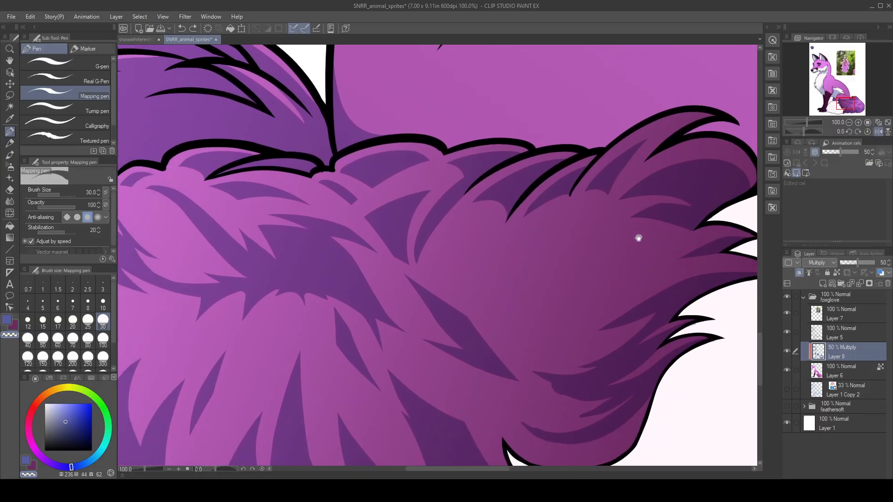
left_click(880, 134)
mouse_move(444, 239)
left_mouse_down()
mouse_move(450, 339)
mouse_move(433, 268)
mouse_move(445, 232)
left_mouse_up()
left_click_drag(423, 285, 458, 346)
left_click(879, 133)
left_click_drag(544, 291, 439, 261)
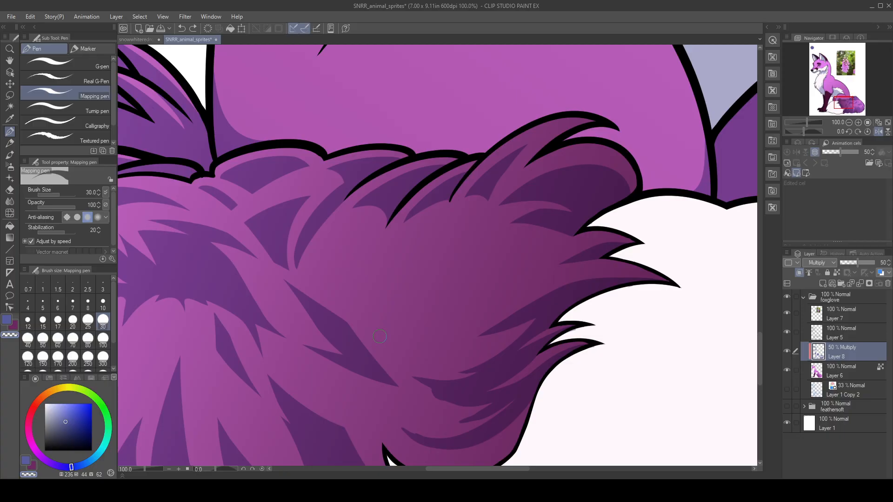
left_click_drag(367, 318, 330, 384)
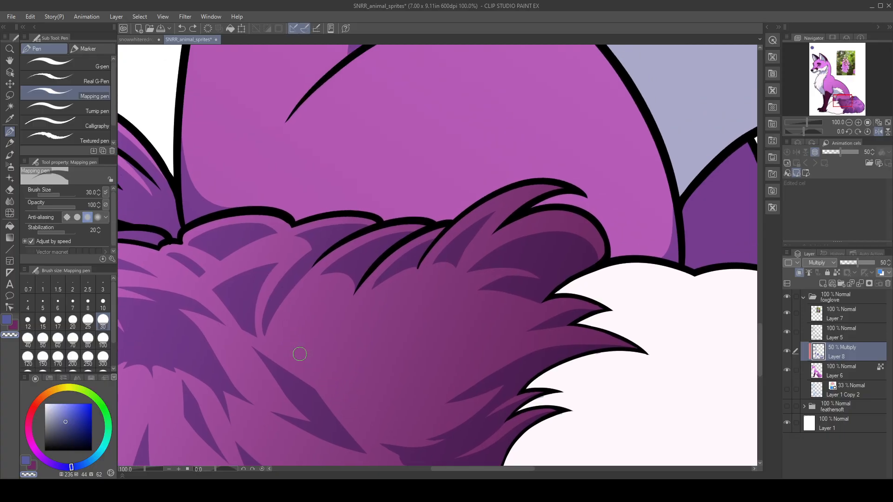
- Outline a new slim, bent strand alongside the long diagonal strand, on the side facing the tail tip
left_click(858, 132)
left_click(858, 132)
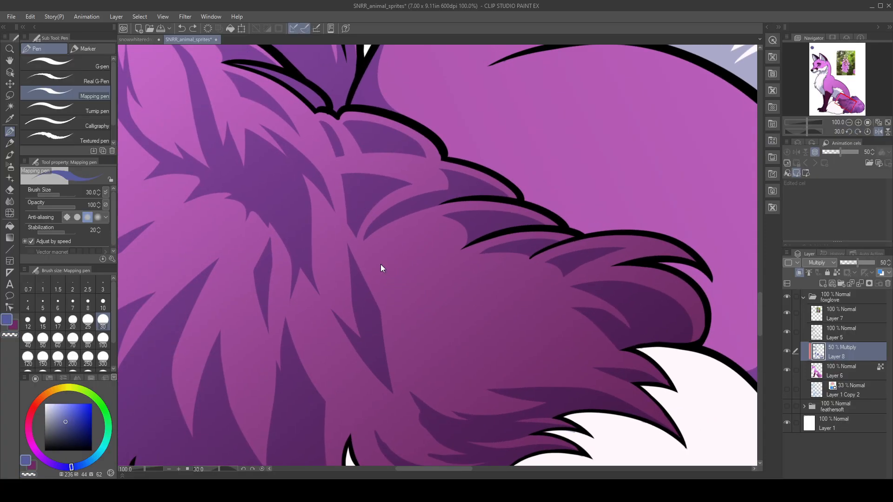
mouse_move(374, 257)
left_mouse_down()
mouse_move(404, 293)
mouse_move(395, 282)
mouse_move(412, 312)
mouse_move(421, 370)
left_mouse_up()
key("ctrl+z")
left_click_drag(379, 264, 414, 351)
key("ctrl+z")
mouse_move(382, 266)
left_mouse_down()
mouse_move(398, 290)
mouse_move(410, 359)
left_mouse_up()
key("ctrl+z")
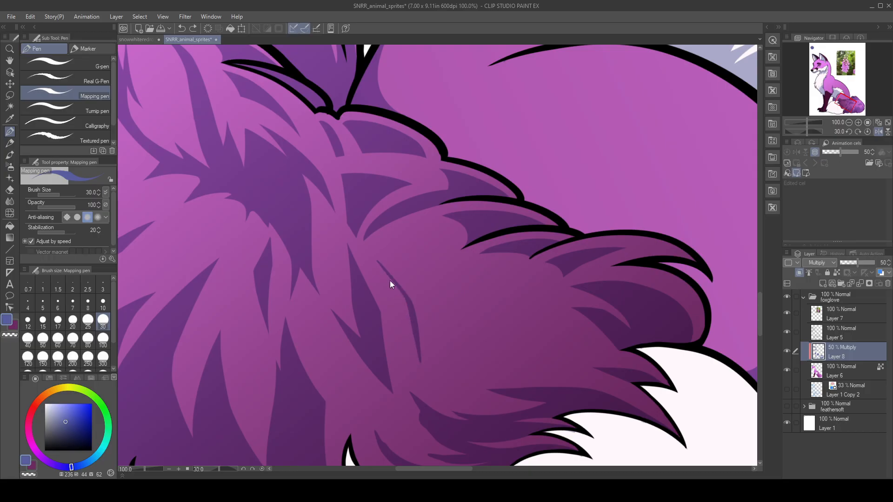
left_click(866, 132)
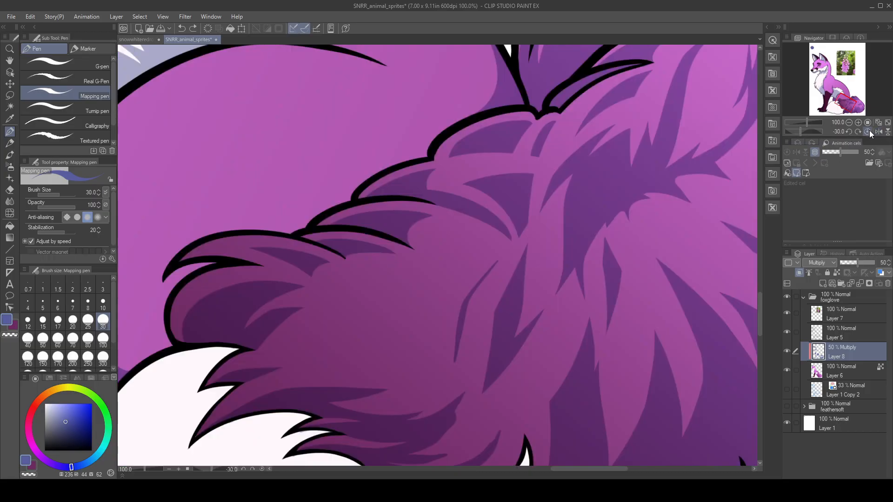
left_click(878, 132)
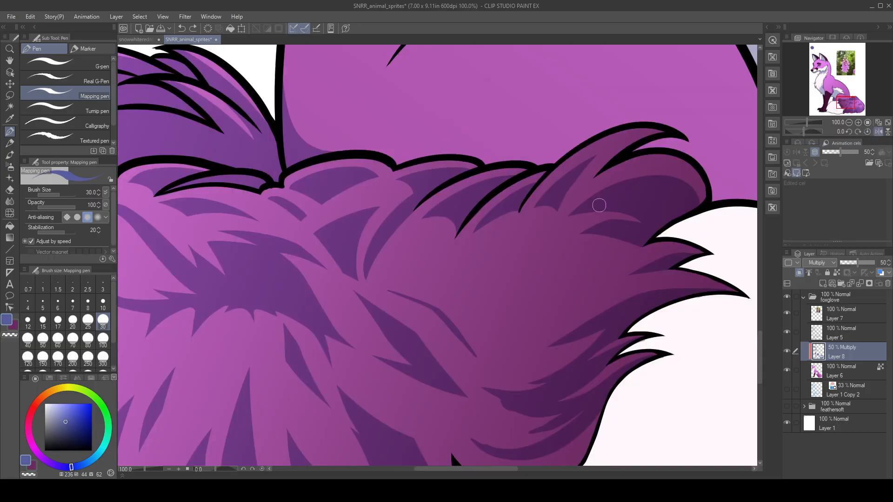
mouse_move(394, 287)
left_mouse_down()
mouse_move(441, 215)
mouse_move(466, 203)
left_mouse_up()
key("ctrl+z")
mouse_move(385, 291)
left_mouse_down()
mouse_move(475, 198)
mouse_move(429, 299)
left_mouse_up()
key("ctrl+z")
left_click_drag(470, 210, 430, 299)
key("ctrl+z")
mouse_move(470, 209)
left_mouse_down()
mouse_move(433, 306)
mouse_move(458, 216)
left_mouse_up()
key("ctrl+z")
key("ctrl+z")
- Paint a curved shadow strand in the open fur, sweeping from the tail's upper outline down toward the slim bent strand
left_click_drag(389, 294, 471, 207)
mouse_move(399, 273)
left_mouse_down()
mouse_move(445, 220)
mouse_move(416, 246)
mouse_move(478, 192)
mouse_move(426, 236)
mouse_move(439, 250)
mouse_move(473, 204)
mouse_move(454, 229)
mouse_move(425, 294)
left_mouse_up()
key("ctrl+z")
left_click_drag(424, 247, 402, 295)
key("ctrl+z")
mouse_move(415, 261)
left_mouse_down()
mouse_move(411, 298)
mouse_move(420, 254)
mouse_move(407, 285)
mouse_move(395, 288)
mouse_move(417, 295)
left_mouse_up()
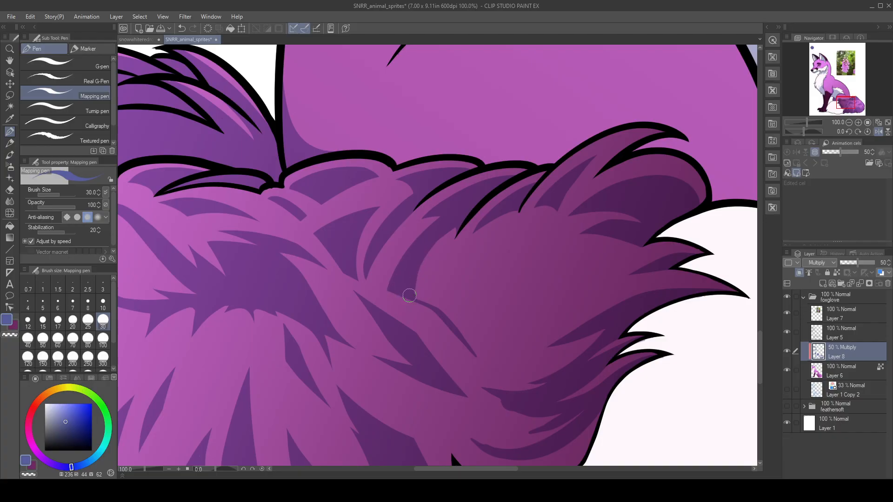
key("c")
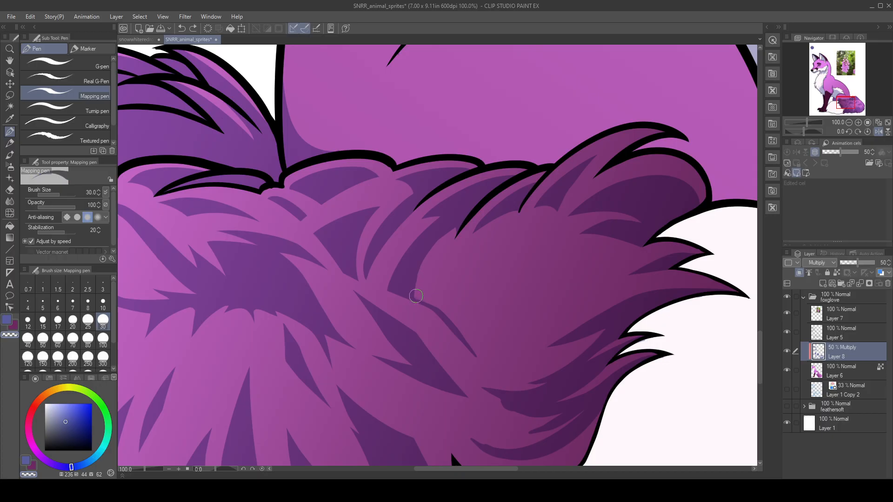
key("c")
- Fill out the curved strand on its tail-tip side and bring its lower end down onto the bent strand
mouse_move(433, 249)
left_mouse_down()
mouse_move(428, 270)
mouse_move(459, 221)
mouse_move(434, 288)
mouse_move(461, 218)
mouse_move(433, 300)
left_mouse_up()
key("ctrl+z")
key("ctrl+z")
left_click_drag(459, 228, 437, 283)
key("ctrl+z")
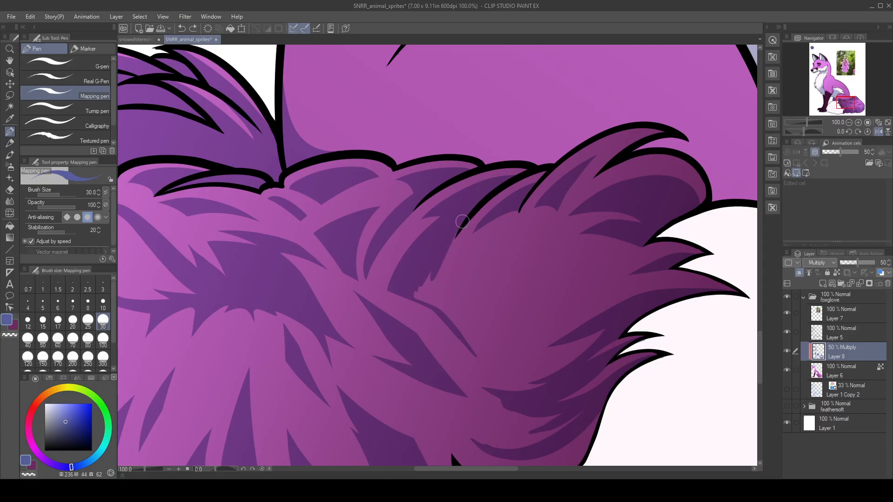
left_click_drag(459, 227, 442, 317)
key("ctrl+z")
left_click_drag(431, 263, 432, 299)
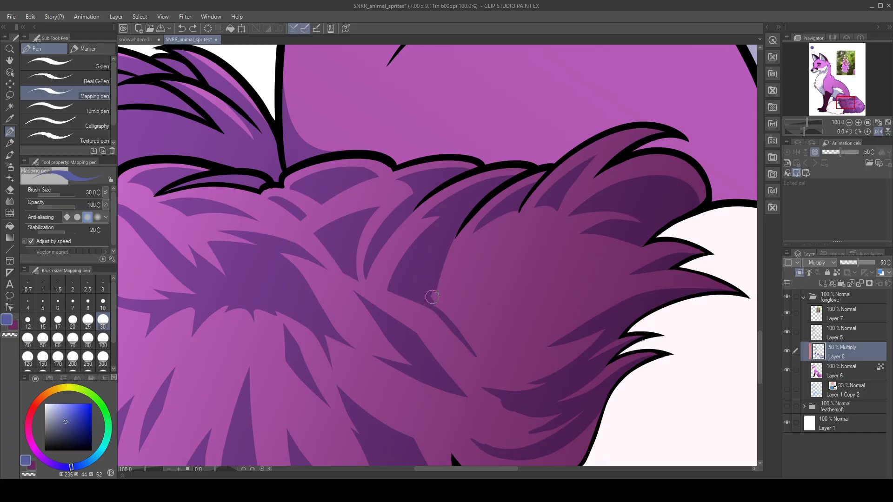
- Widen the curved strand into a broad shadow running from the upper outline to farther along the bent strand
left_click_drag(456, 234, 440, 291)
key("ctrl+z")
left_click_drag(466, 216, 450, 318)
left_click_drag(434, 281, 431, 294)
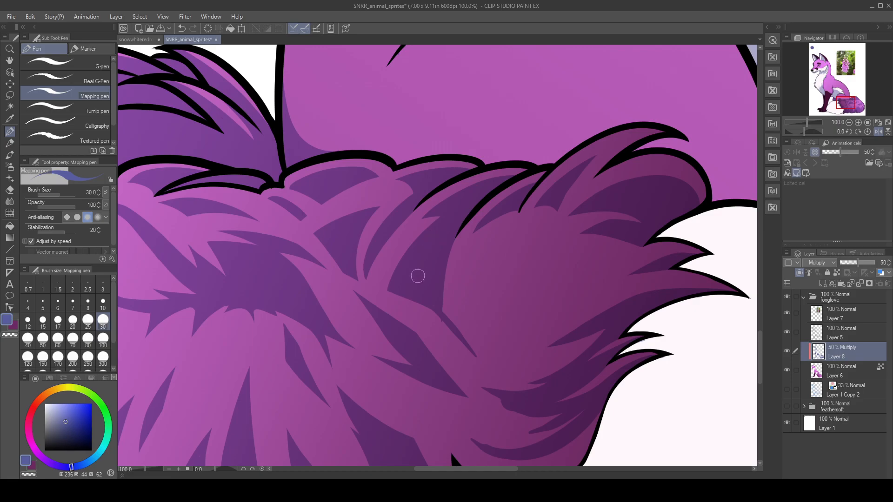
- Smooth the broad shadow's outer edge with transparent color and erase the bent strand's remaining tail below it
key("c")
left_click_drag(470, 225, 452, 316)
key("ctrl+z")
mouse_move(465, 231)
left_mouse_down()
mouse_move(445, 292)
mouse_move(452, 314)
left_mouse_up()
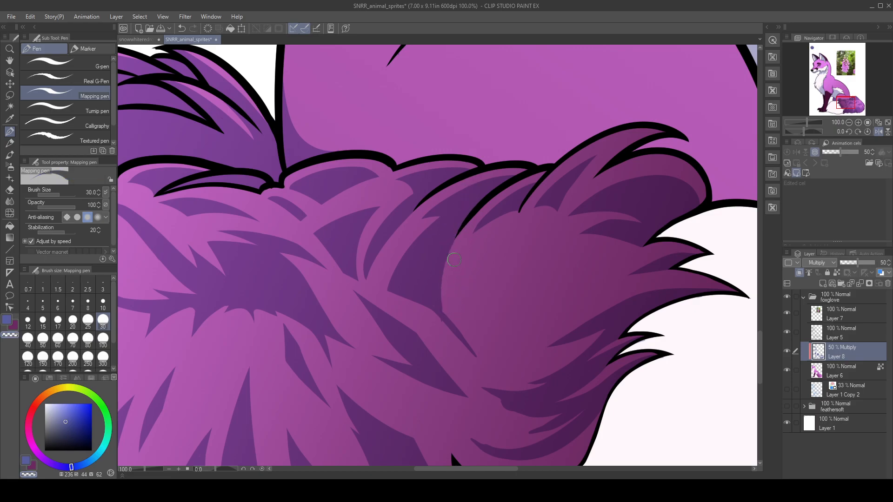
left_click_drag(448, 324, 477, 363)
key("c")
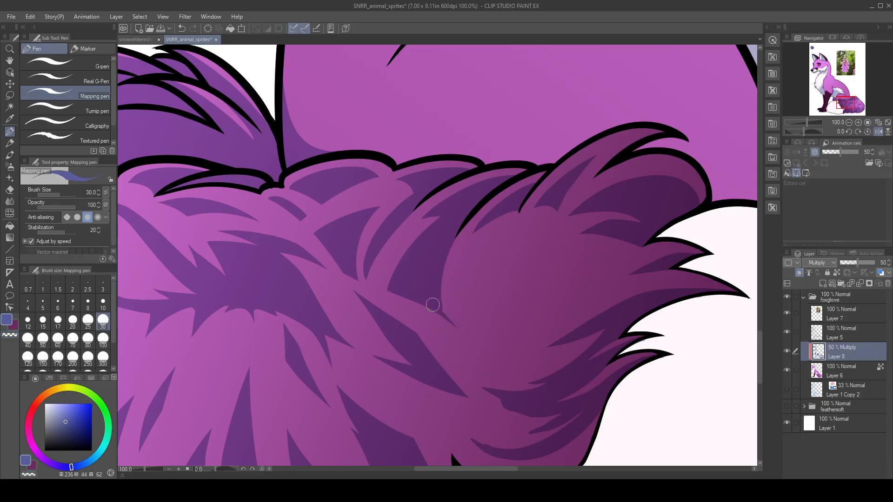
left_click_drag(454, 325, 473, 361)
key("ctrl+z")
- Extend the shadow from the lower tip tufts into a pointed strand curving up toward the long diagonal strand
left_click(878, 132)
left_click_drag(536, 300, 495, 212)
left_click_drag(359, 270, 418, 275)
left_click_drag(374, 302, 439, 266)
key("ctrl+z")
mouse_move(377, 301)
left_mouse_down()
mouse_move(430, 279)
mouse_move(451, 249)
mouse_move(390, 314)
left_mouse_up()
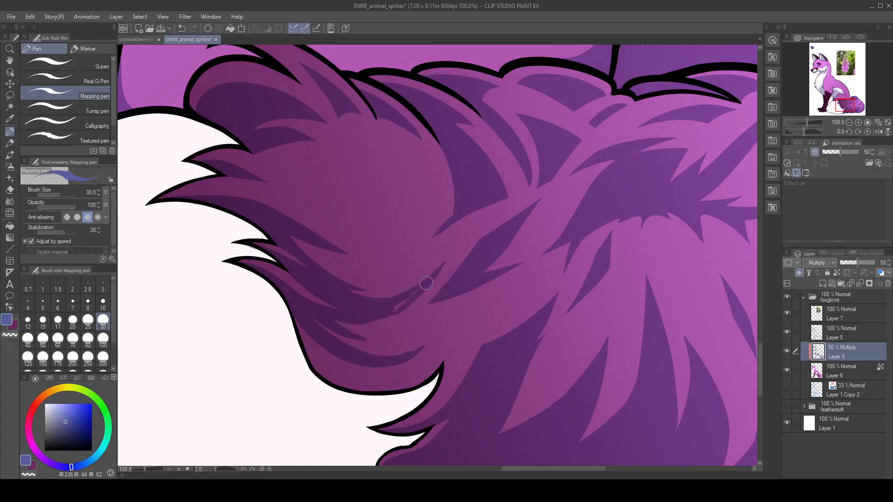
mouse_move(335, 319)
left_mouse_down()
mouse_move(428, 277)
mouse_move(393, 313)
left_mouse_up()
key("ctrl+z")
mouse_move(441, 254)
left_mouse_down()
mouse_move(389, 310)
mouse_move(412, 313)
mouse_move(429, 227)
left_mouse_up()
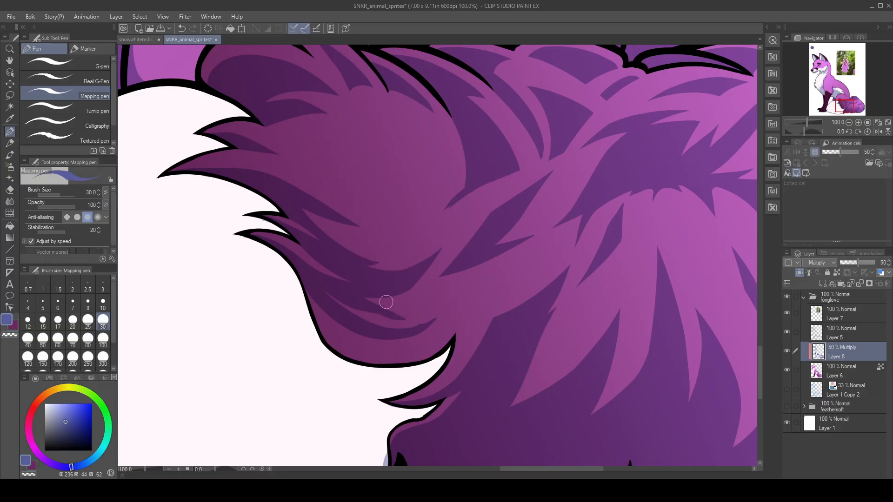
- Thicken the lowest curved shadow, extend it to a point above the lower notch, and clean its underside with transparent color
left_click_drag(393, 324, 355, 307)
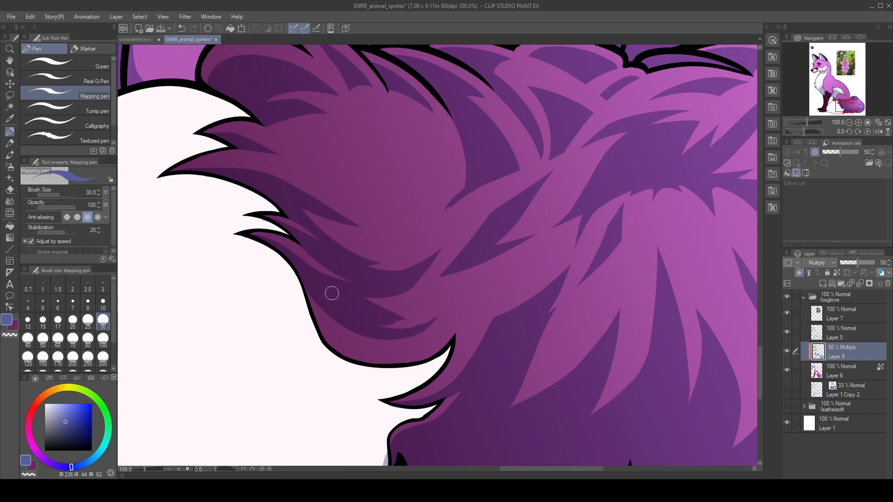
key("ctrl+z")
mouse_move(387, 311)
left_mouse_down()
mouse_move(462, 298)
mouse_move(385, 325)
left_mouse_up()
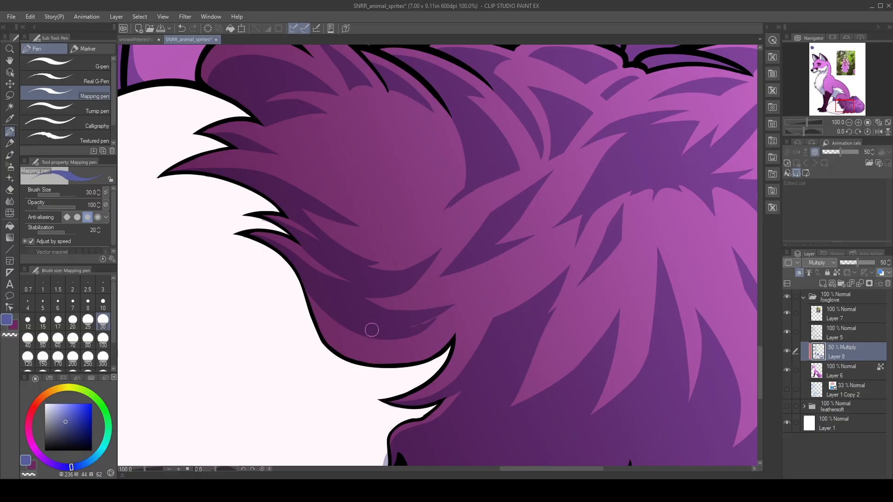
left_click_drag(457, 305, 426, 325)
key("c")
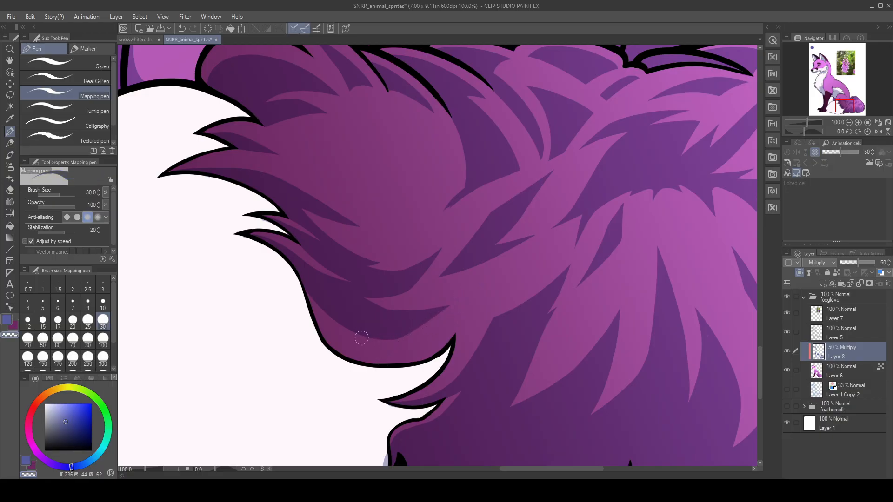
left_click_drag(391, 355, 420, 299)
key("c")
- Shade along the tail's lower outline up to the notch, leaving a thin light crescent inside the shadow
mouse_move(333, 220)
left_mouse_down()
mouse_move(353, 280)
mouse_move(375, 299)
left_mouse_up()
mouse_move(350, 255)
left_mouse_down()
mouse_move(400, 302)
mouse_move(392, 299)
mouse_move(458, 298)
left_mouse_up()
key("ctrl+z")
mouse_move(347, 246)
left_mouse_down()
mouse_move(387, 290)
mouse_move(352, 251)
mouse_move(423, 309)
mouse_move(445, 300)
mouse_move(412, 280)
mouse_move(392, 305)
mouse_move(474, 284)
left_mouse_up()
mouse_move(407, 297)
left_mouse_down()
mouse_move(481, 269)
mouse_move(445, 293)
mouse_move(458, 289)
mouse_move(494, 255)
left_mouse_up()
mouse_move(457, 298)
left_mouse_down()
mouse_move(487, 265)
mouse_move(466, 295)
left_mouse_up()
mouse_move(407, 308)
left_mouse_down()
mouse_move(460, 305)
mouse_move(375, 334)
left_mouse_up()
key("c")
key("c")
key("ctrl+z")
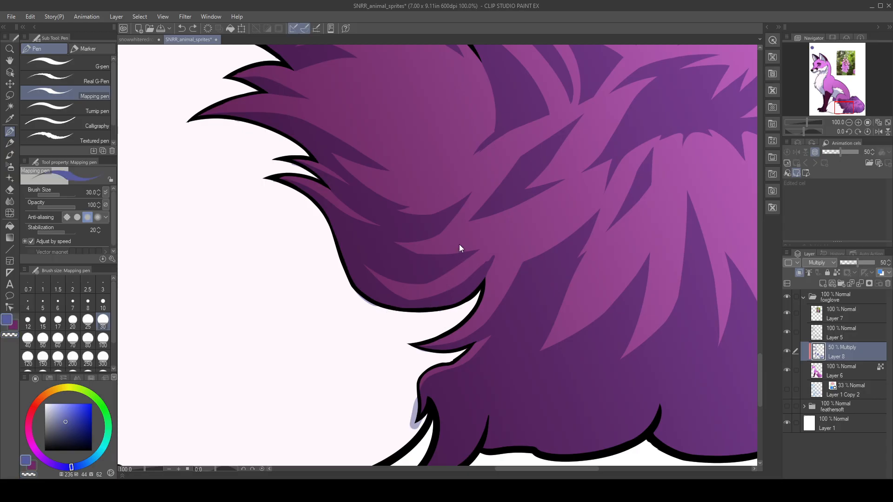
- Refine the shadow around the lower notch and trim its edge beside the notch with transparent color
left_click_drag(482, 261, 409, 299)
mouse_move(369, 332)
left_mouse_down()
mouse_move(441, 272)
mouse_move(417, 325)
left_mouse_up()
key("c")
left_click_drag(427, 274, 420, 335)
key("ctrl+z")
left_click_drag(424, 273, 421, 341)
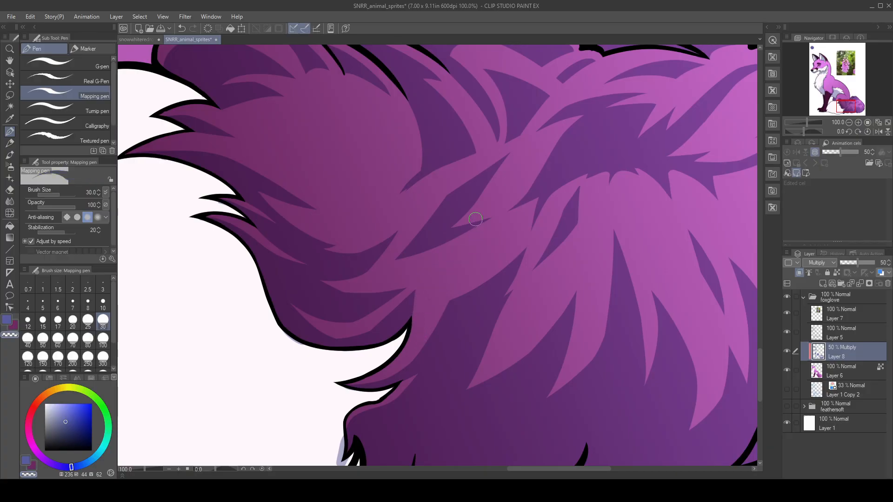
- Recut the light crescent above the lower outline with transparent color, making it wider toward the notch
key("c")
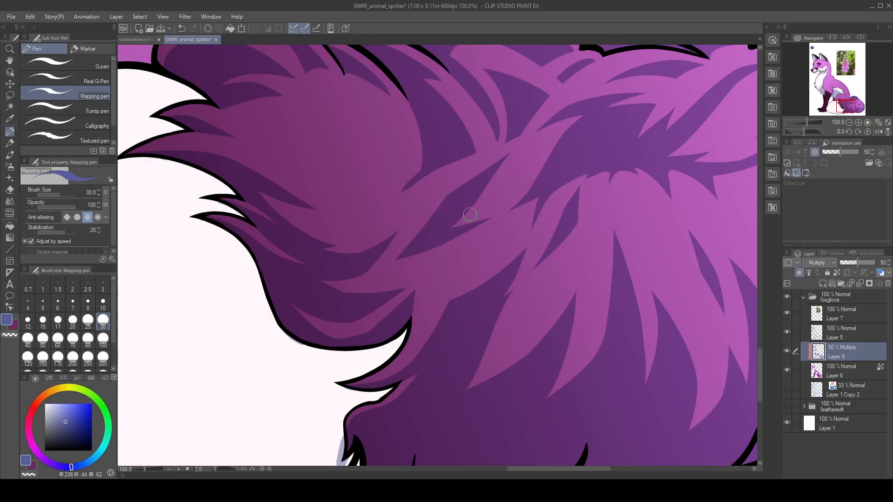
key("c")
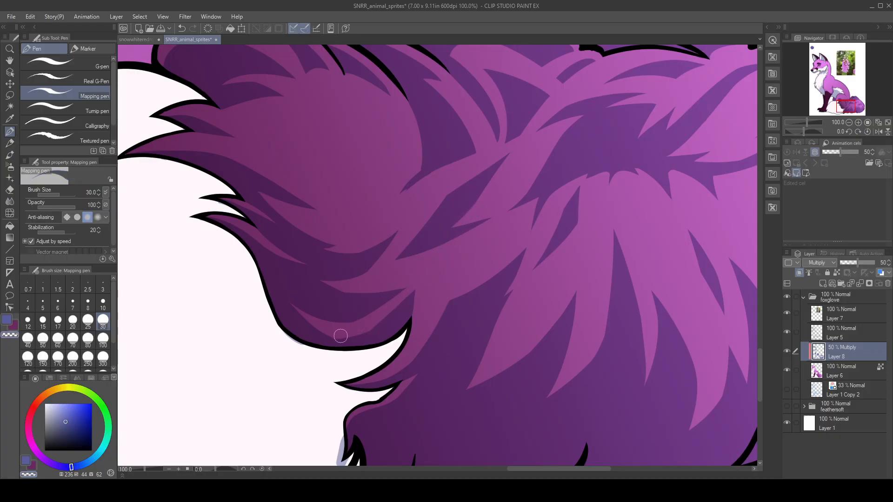
key("ctrl+z")
left_click_drag(336, 332, 434, 277)
left_click_drag(374, 319, 430, 265)
key("c")
left_click_drag(434, 279, 519, 221)
key("ctrl+z")
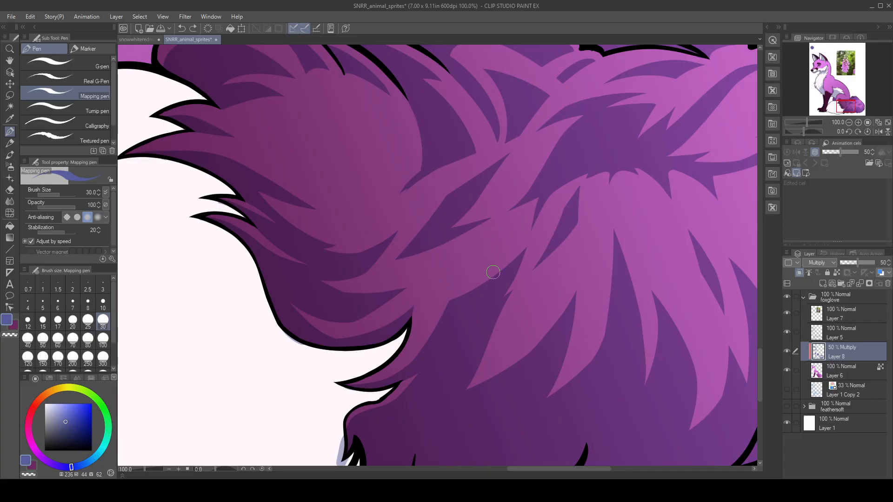
mouse_move(458, 284)
left_mouse_down()
mouse_move(440, 312)
mouse_move(456, 285)
left_mouse_up()
key("ctrl+z")
mouse_move(426, 348)
left_mouse_down()
mouse_move(465, 278)
mouse_move(492, 258)
left_mouse_up()
key("ctrl+z")
left_click_drag(448, 300, 495, 255)
key("ctrl+z")
left_click_drag(432, 304, 487, 257)
key("ctrl+z")
- Add a slim diagonal strand above the lower notch, join it to the large underside shadow, and reshape that shadow's edge
left_click_drag(411, 311, 488, 255)
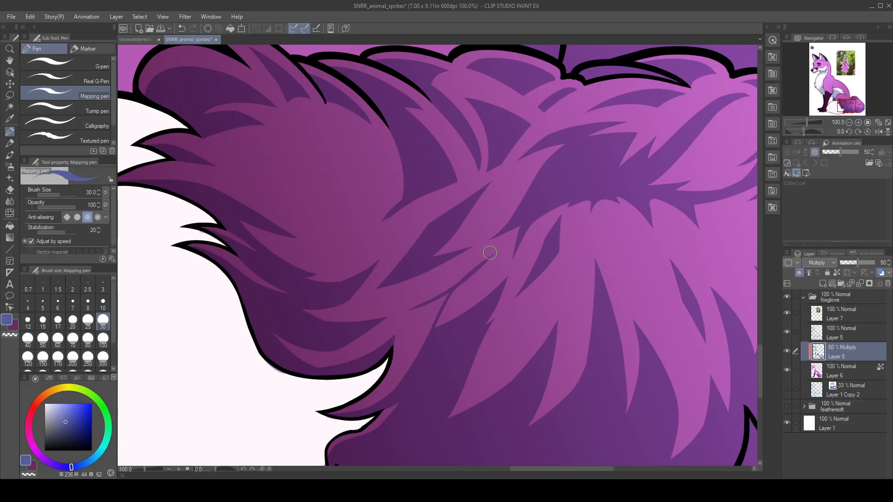
mouse_move(429, 305)
left_mouse_down()
mouse_move(445, 298)
mouse_move(403, 381)
left_mouse_up()
key("ctrl+z")
left_click_drag(424, 309, 398, 401)
left_click_drag(431, 306, 427, 344)
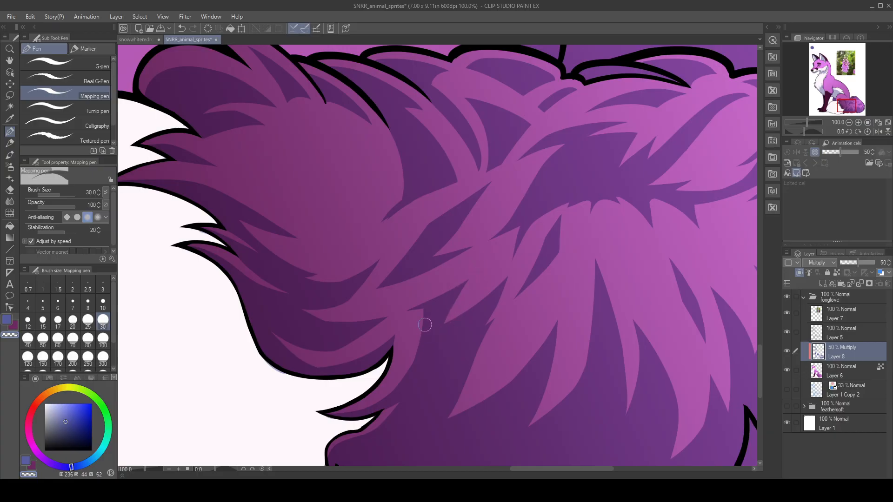
left_click_drag(479, 308, 492, 247)
mouse_move(527, 191)
left_mouse_down()
mouse_move(488, 333)
mouse_move(435, 325)
mouse_move(480, 313)
mouse_move(445, 353)
mouse_move(470, 313)
left_mouse_up()
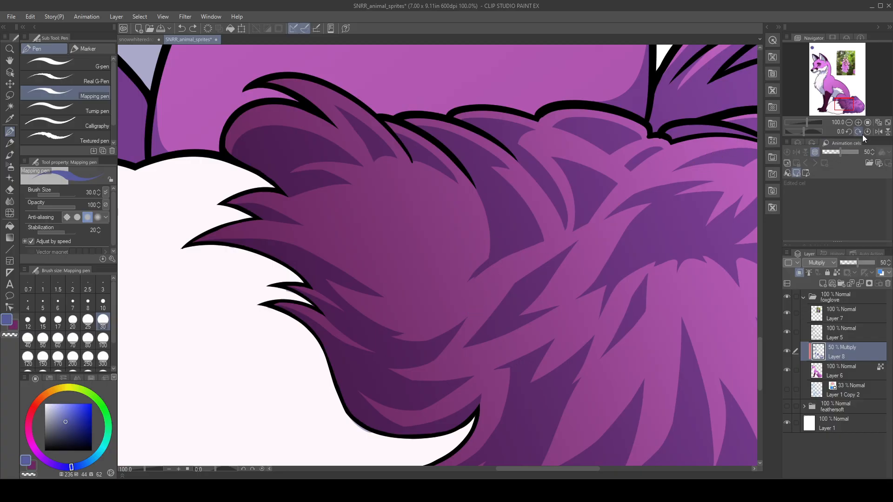
- Shorten the thin pointed tip at the base of the broad curved shadow using transparent color
left_click(878, 131)
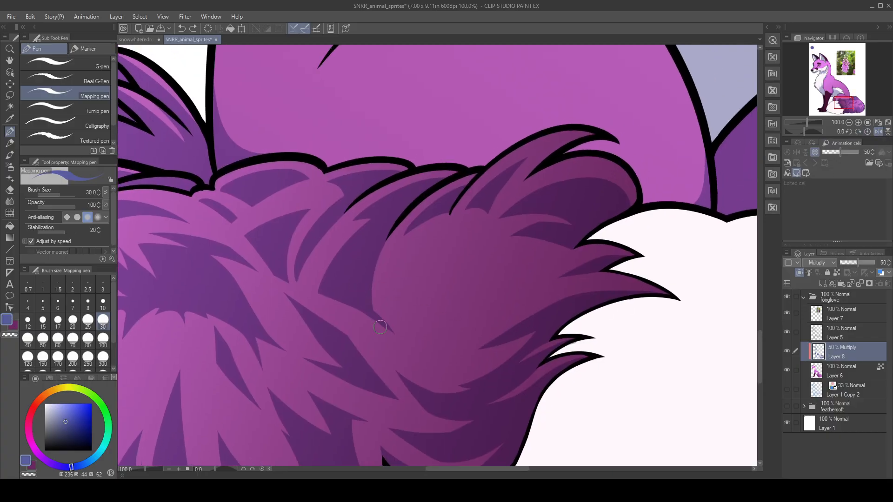
key("c")
left_click_drag(341, 306, 403, 341)
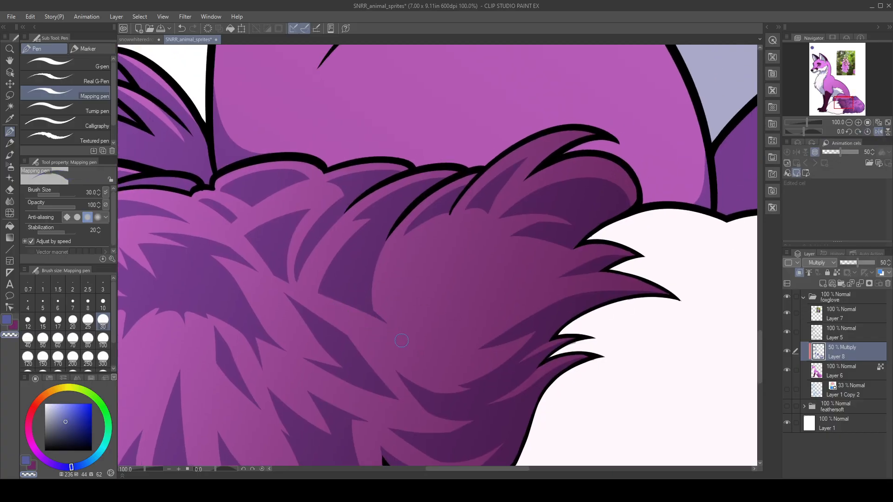
key("c")
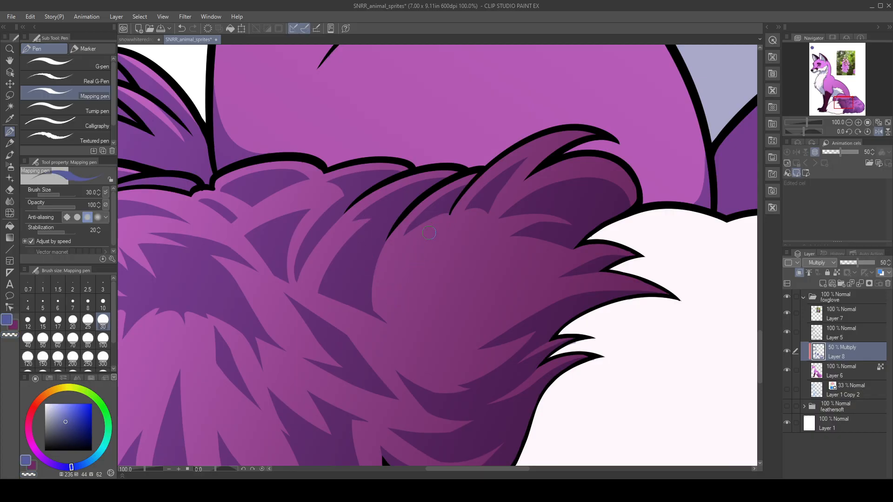
- Paint a forked shadow strand in the open fur just beyond the broad curved shadow, pointing down from the upper outline
left_click_drag(442, 223, 402, 279)
key("ctrl+z")
mouse_move(442, 231)
left_mouse_down()
mouse_move(395, 312)
mouse_move(419, 259)
mouse_move(432, 251)
left_mouse_up()
mouse_move(403, 284)
left_mouse_down()
mouse_move(446, 225)
mouse_move(427, 279)
left_mouse_up()
left_click_drag(438, 240, 422, 316)
key("c")
key("c")
left_click_drag(423, 262, 423, 320)
- Sharpen the forked strand by trimming its outer edge with transparent color
key("c")
left_click_drag(456, 217, 428, 329)
key("ctrl+z")
mouse_move(454, 226)
left_mouse_down()
mouse_move(424, 304)
mouse_move(426, 335)
left_mouse_up()
key("c")
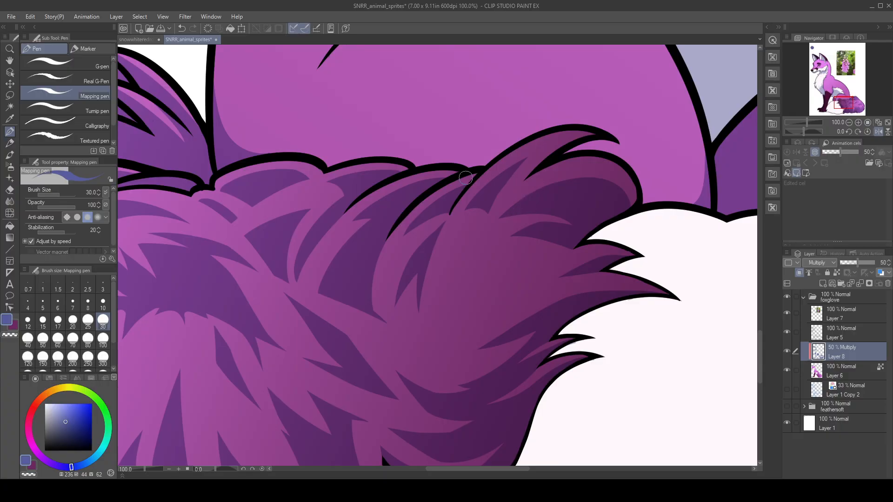
- Paint a slim hooked strand next to the forked one, arching below the tail's upper tuft and tapering downward
left_click_drag(483, 224, 437, 300)
left_click_drag(448, 270, 434, 308)
key("ctrl+z")
mouse_move(452, 261)
left_mouse_down()
mouse_move(435, 307)
mouse_move(481, 224)
mouse_move(434, 319)
left_mouse_up()
left_click_drag(460, 242, 439, 308)
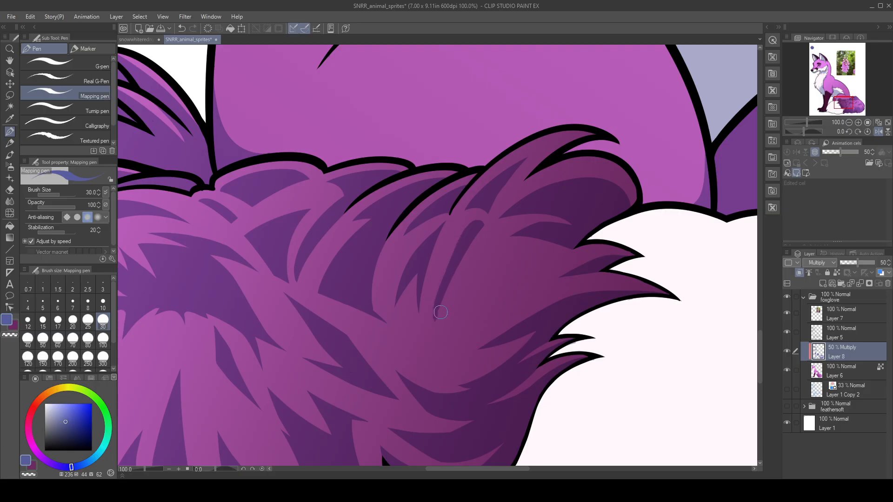
mouse_move(454, 256)
left_mouse_down()
mouse_move(440, 325)
mouse_move(484, 219)
mouse_move(477, 254)
mouse_move(489, 225)
mouse_move(448, 301)
left_mouse_up()
- Try trimming the hooked strand's outer edge with transparent color, undo the trim, and rework the strand's upper bend
key("c")
left_click_drag(481, 226, 436, 343)
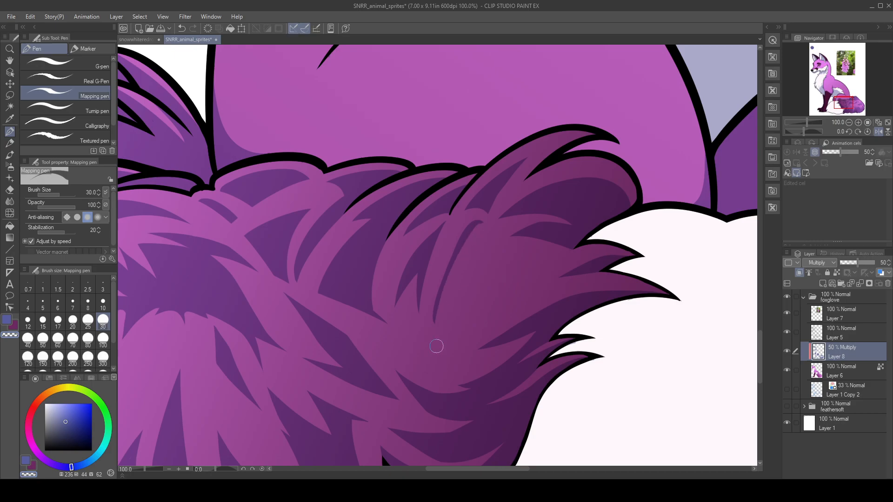
key("ctrl+z")
key("ctrl+z")
left_click_drag(489, 225, 462, 249)
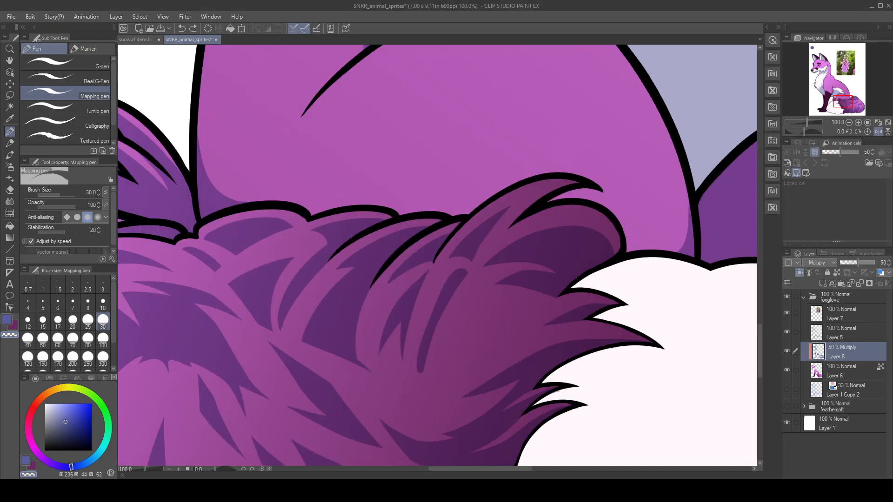
- Erase the long lower part of the hooked strand with transparent color, keeping a short hook below the upper tuft
mouse_move(515, 349)
left_mouse_down()
mouse_move(531, 251)
mouse_move(521, 338)
left_mouse_up()
key("c")
mouse_move(459, 213)
left_mouse_down()
mouse_move(454, 301)
mouse_move(451, 268)
mouse_move(453, 290)
left_mouse_up()
key("ctrl+z")
key("c")
left_click_drag(451, 236, 449, 314)
left_click_drag(445, 253, 444, 319)
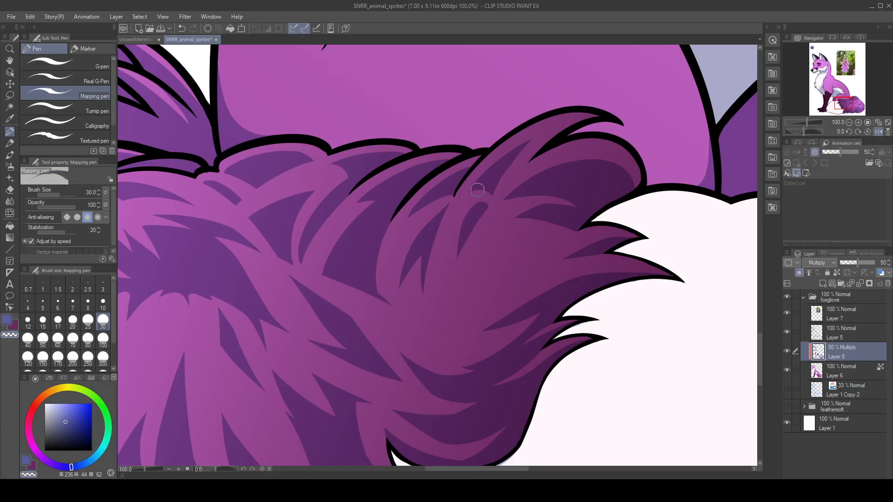
key("c")
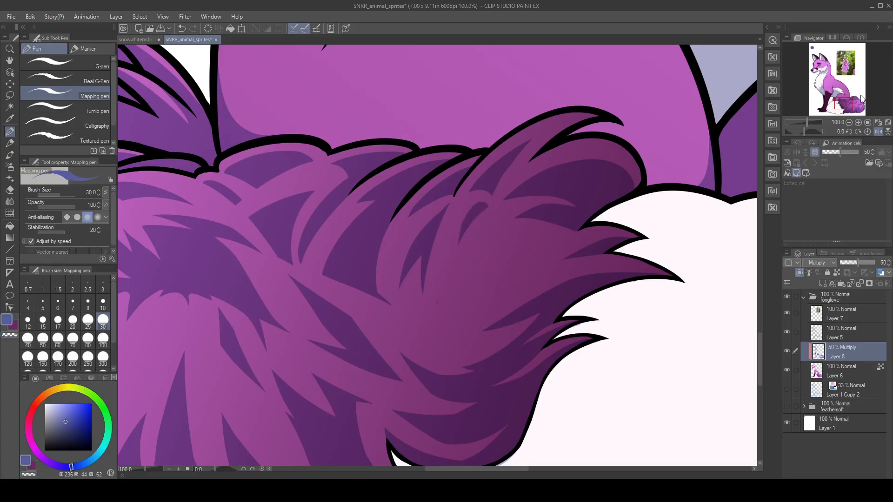
- Paint a long curved wedge of shadow through the open fur between the tip tufts and the short hook
left_click(877, 132)
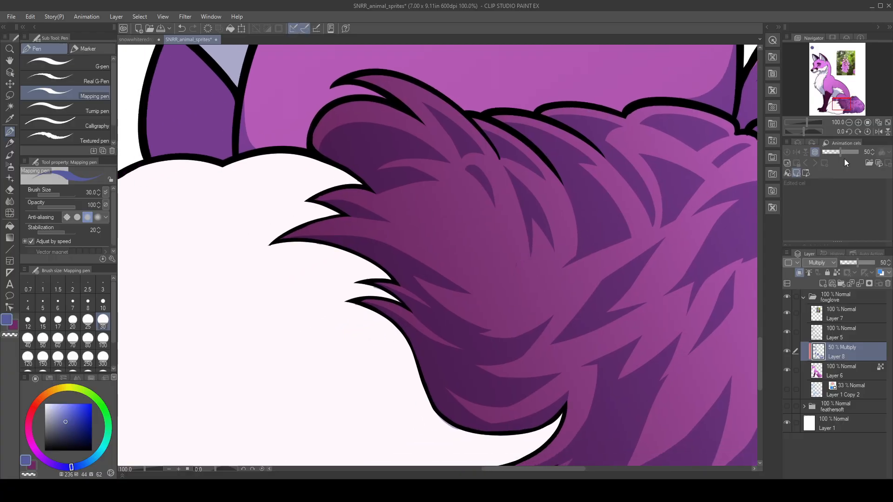
left_click(849, 132)
left_click(849, 132)
left_click(849, 132)
left_click(850, 132)
left_click(849, 132)
left_click(849, 132)
left_click(850, 132)
left_click(850, 132)
left_click_drag(427, 231, 410, 275)
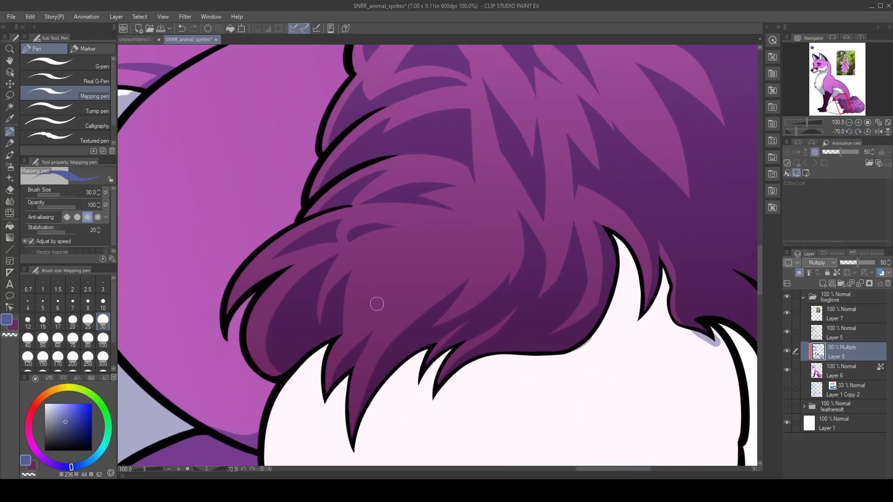
mouse_move(362, 316)
left_mouse_down()
mouse_move(380, 269)
mouse_move(458, 243)
left_mouse_up()
left_click_drag(363, 313, 395, 295)
left_click_drag(363, 320, 414, 290)
key("ctrl+z")
mouse_move(362, 310)
left_mouse_down()
mouse_move(420, 287)
mouse_move(388, 306)
mouse_move(466, 239)
mouse_move(433, 272)
mouse_move(455, 250)
mouse_move(417, 260)
mouse_move(435, 251)
mouse_move(376, 291)
mouse_move(392, 268)
mouse_move(368, 306)
left_mouse_up()
mouse_move(393, 269)
left_mouse_down()
mouse_move(375, 307)
mouse_move(404, 275)
mouse_move(368, 313)
mouse_move(443, 249)
left_mouse_up()
- Trim the curved wedge's upper edge with transparent color so it tapers to a point
key("c")
left_click_drag(381, 271, 464, 243)
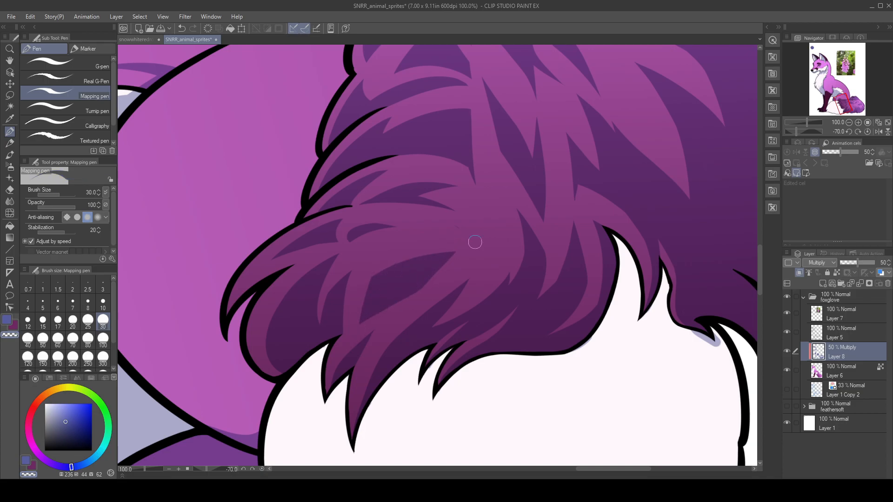
key("c")
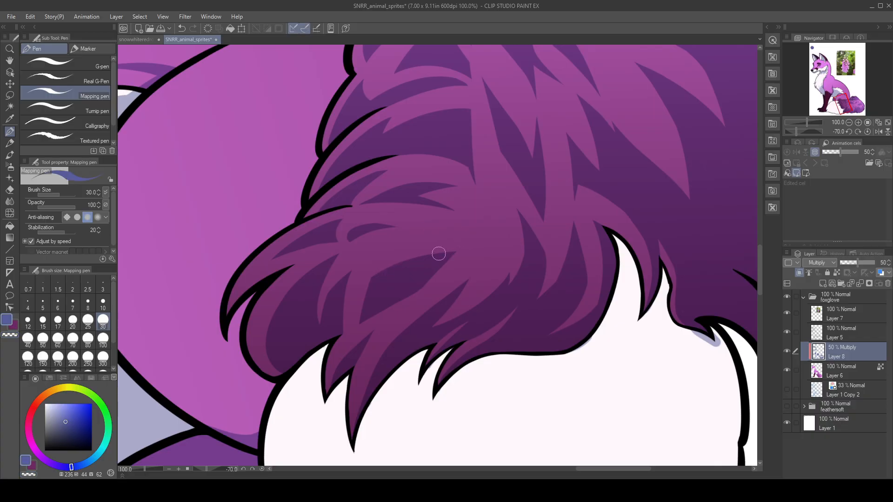
- Paint a slim second strand between the curved wedge and the short hook, following the wedge's curve
left_click_drag(375, 260, 476, 237)
key("ctrl+z")
left_click_drag(378, 255, 467, 233)
left_click_drag(383, 251, 468, 235)
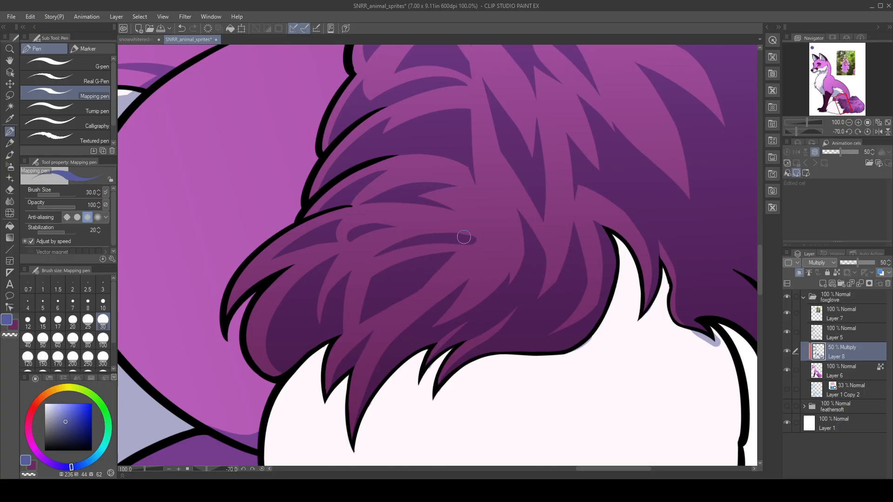
- Separate the slim second strand from the wedge by trimming its edge and end with transparent color
key("c")
left_click_drag(375, 256, 477, 236)
key("ctrl+z")
left_click_drag(369, 259, 478, 242)
mouse_move(403, 254)
left_mouse_down()
mouse_move(498, 241)
mouse_move(486, 231)
left_mouse_up()
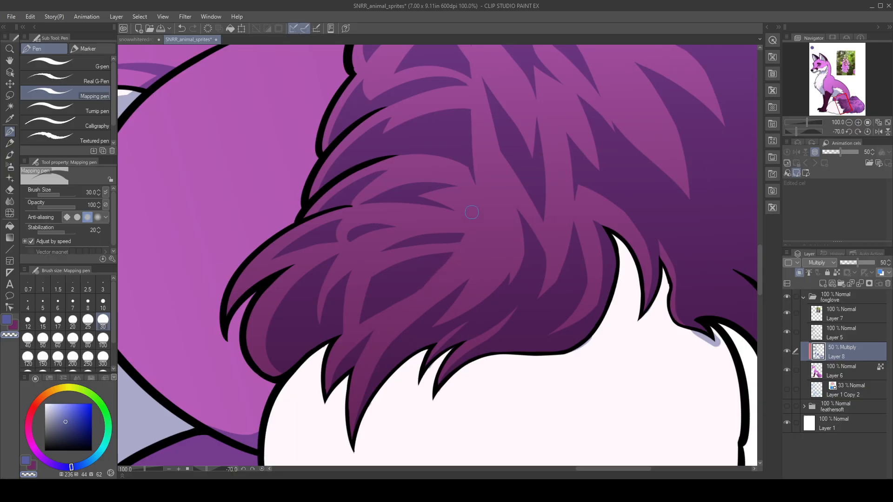
- Examine the fur shadows near the tail tip from upright, rotated and mirrored views for open areas and uneven flow
key("c")
left_click(865, 132)
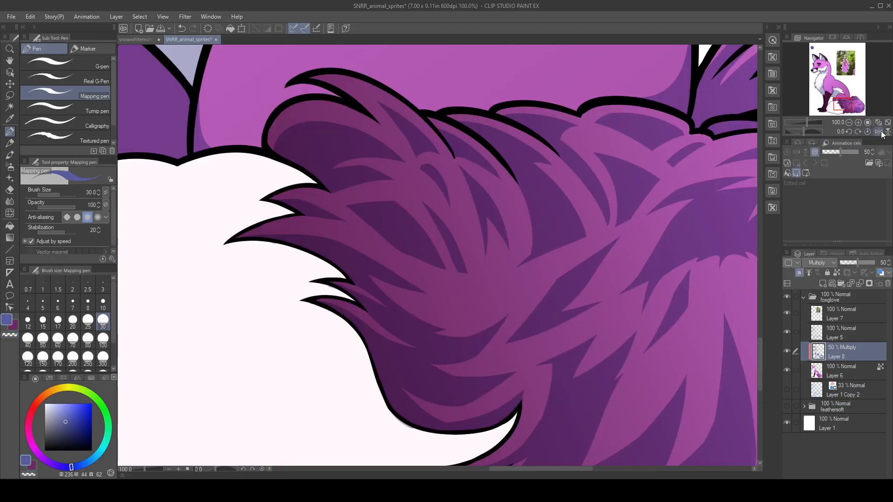
left_click(879, 132)
key("c")
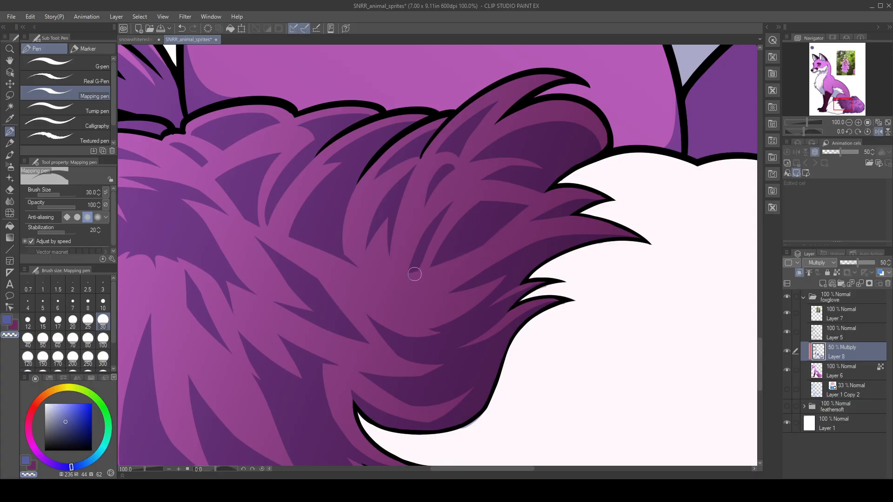
key("c")
left_click_drag(423, 304, 465, 305)
left_click(878, 132)
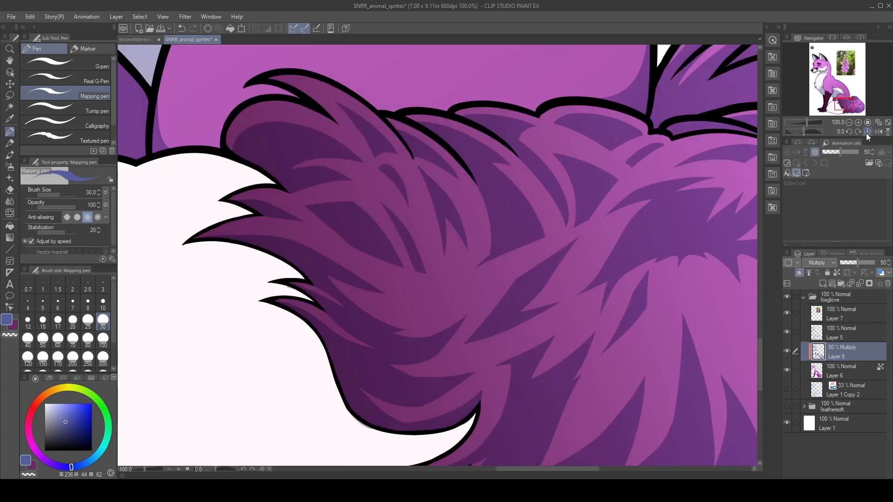
left_click(848, 132)
left_click(848, 133)
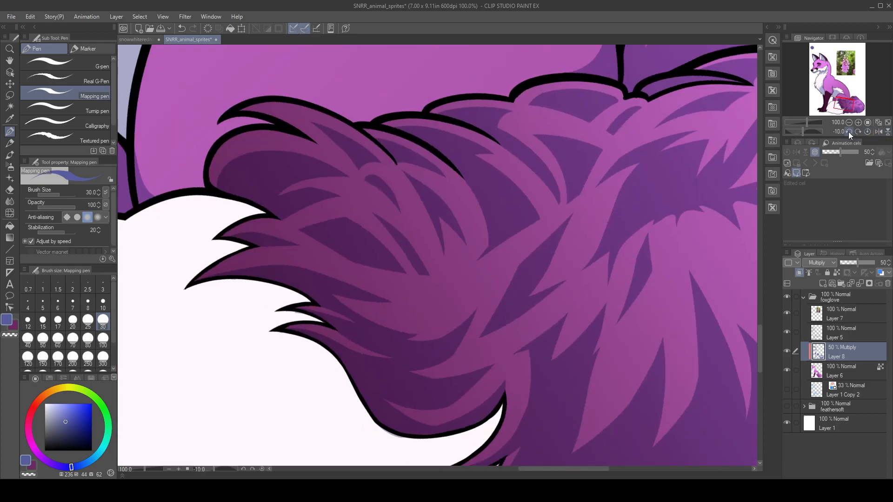
left_click(847, 132)
left_click(847, 132)
left_click(847, 132)
left_click(847, 132)
left_click(847, 132)
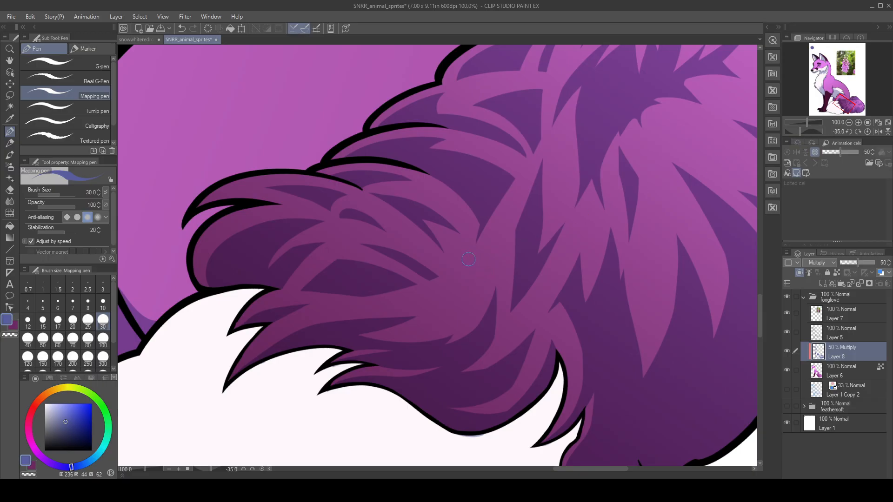
key("ctrl+z")
left_click(842, 101)
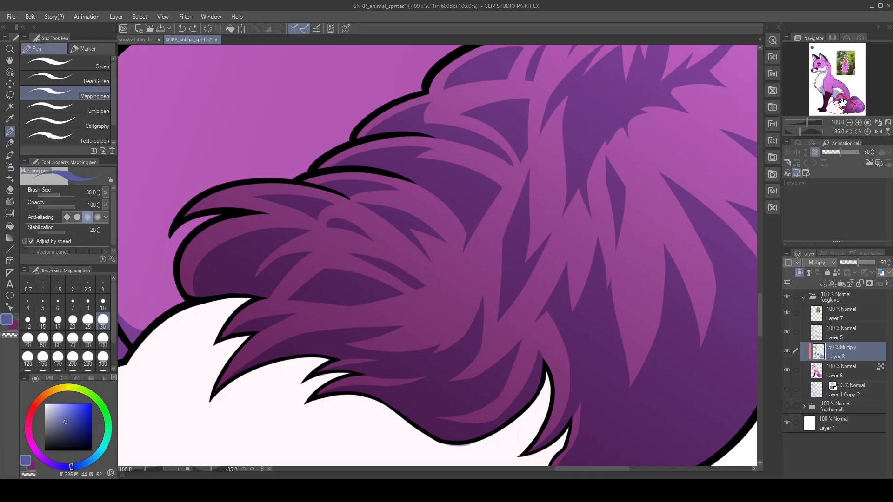
left_click(867, 132)
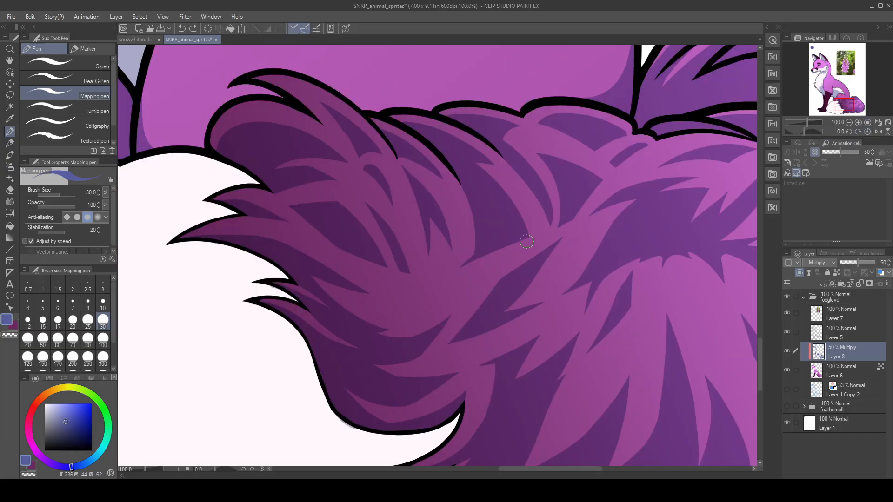
left_click(877, 132)
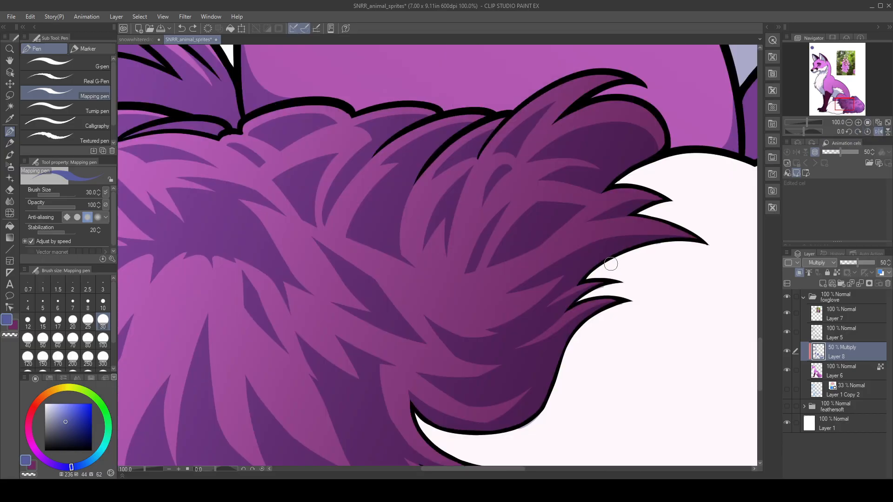
left_click(850, 132)
left_click(850, 132)
left_click(850, 132)
left_click(850, 132)
left_click(850, 132)
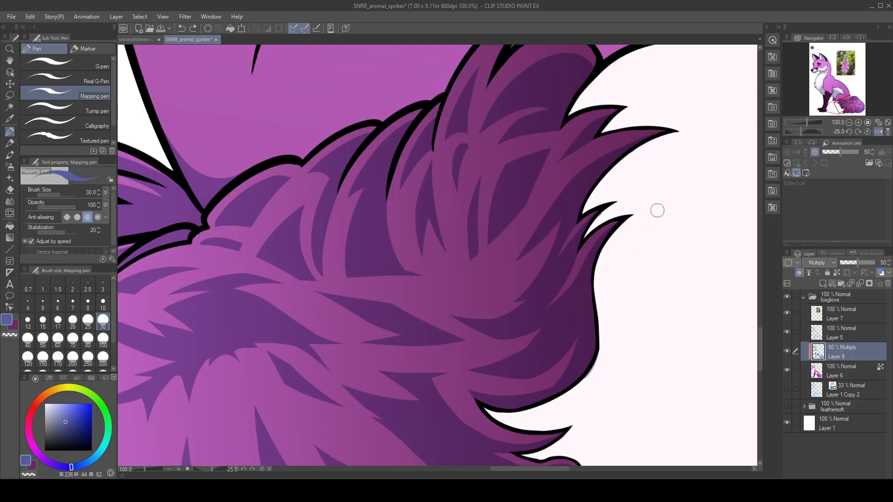
left_click(866, 133)
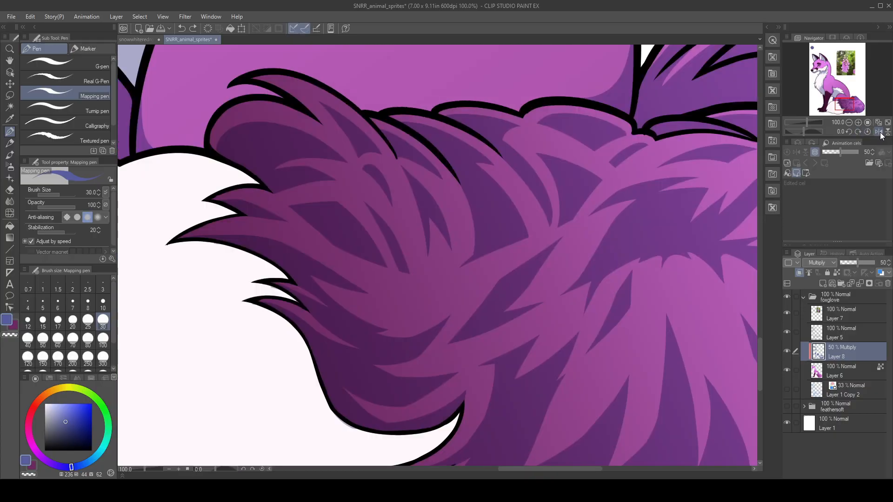
left_click(878, 132)
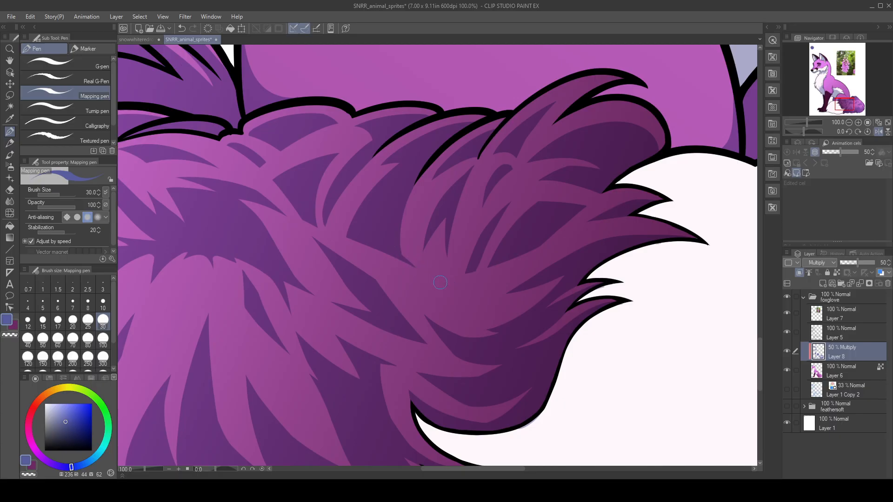
- Paint a slim diagonal shadow strand in the open fur between the tip tufts' shadows and the large central wedge
left_click(848, 132)
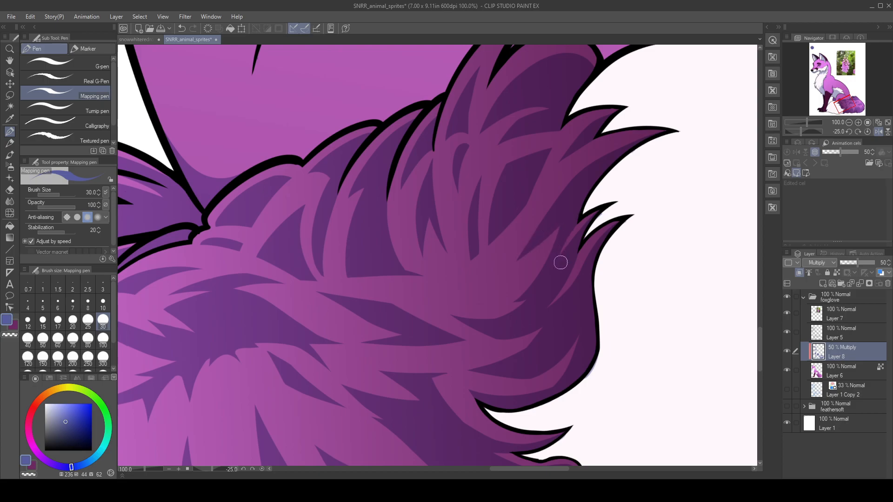
left_click_drag(568, 335, 588, 304)
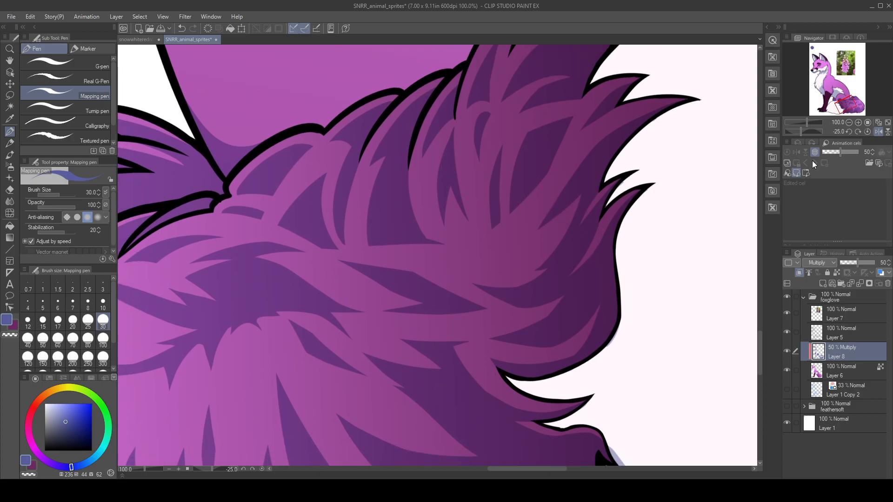
left_click(878, 131)
left_click(863, 131)
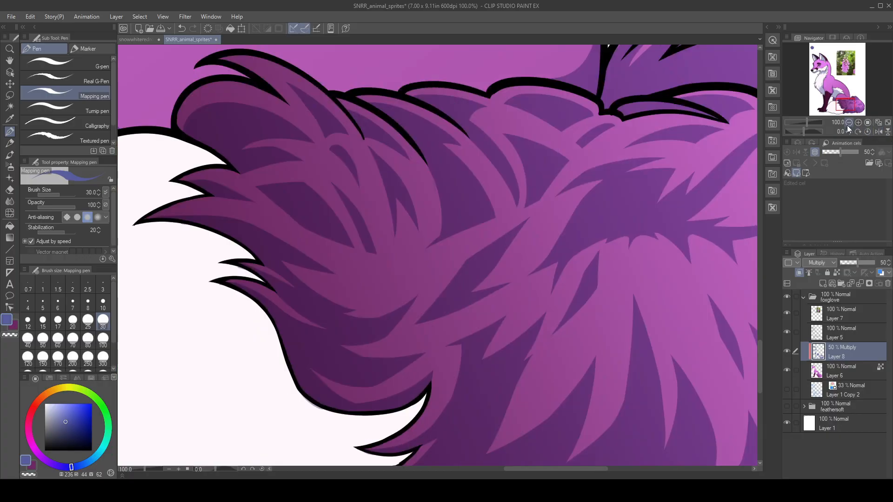
left_click(848, 131)
left_click(849, 131)
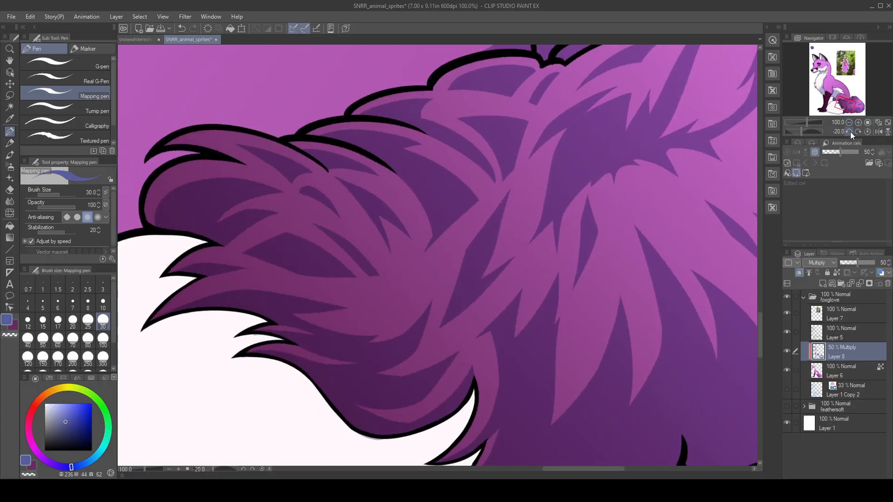
left_click_drag(378, 301, 441, 263)
key("ctrl+z")
mouse_move(376, 301)
left_mouse_down()
mouse_move(405, 294)
mouse_move(443, 262)
left_mouse_up()
mouse_move(377, 302)
left_mouse_down()
mouse_move(423, 292)
mouse_move(444, 262)
left_mouse_up()
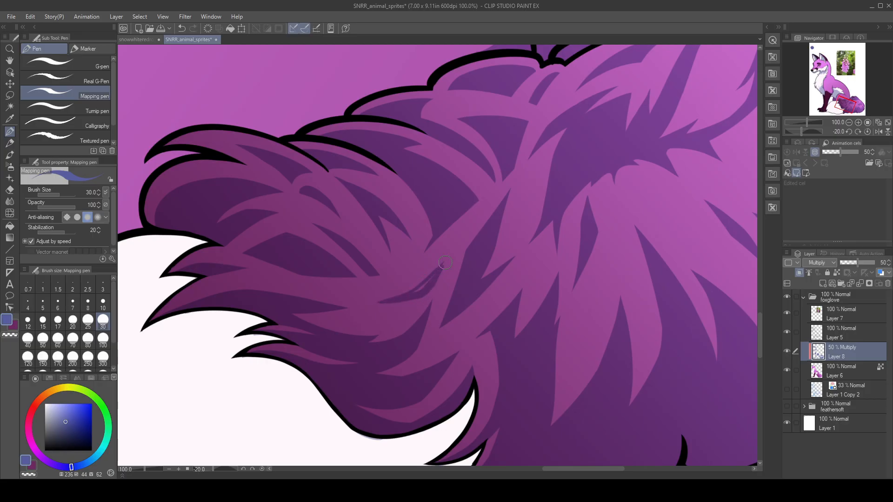
- Trim the slim diagonal strand with transparent color into a short tapered sliver
key("c")
left_click_drag(371, 304, 456, 254)
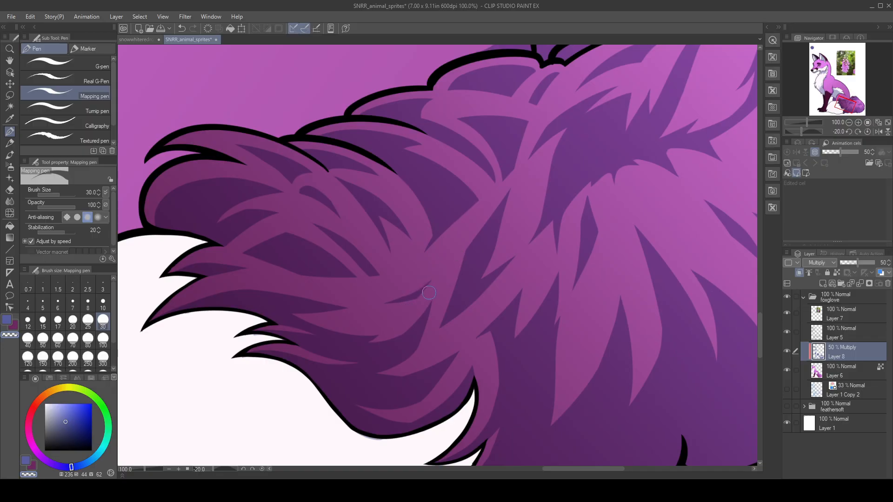
key("c")
key("c")
key("c")
- Review the whole tail's shading against the fox's body, in both normal and mirrored views
scroll(590, 293, "down", 1)
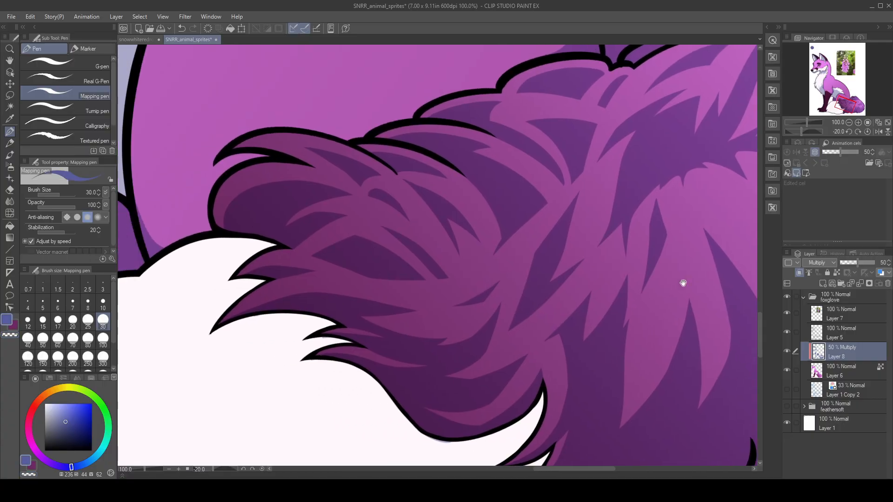
left_click(849, 123)
left_click(848, 123)
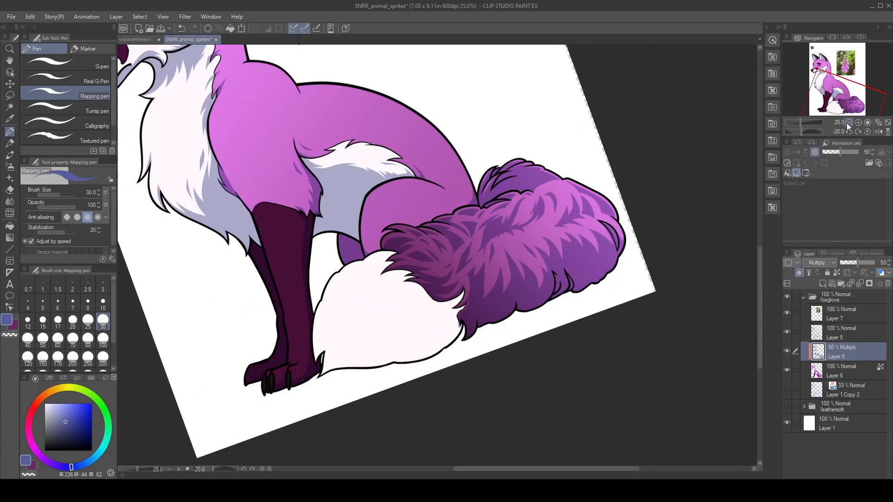
left_click_drag(682, 259, 709, 260)
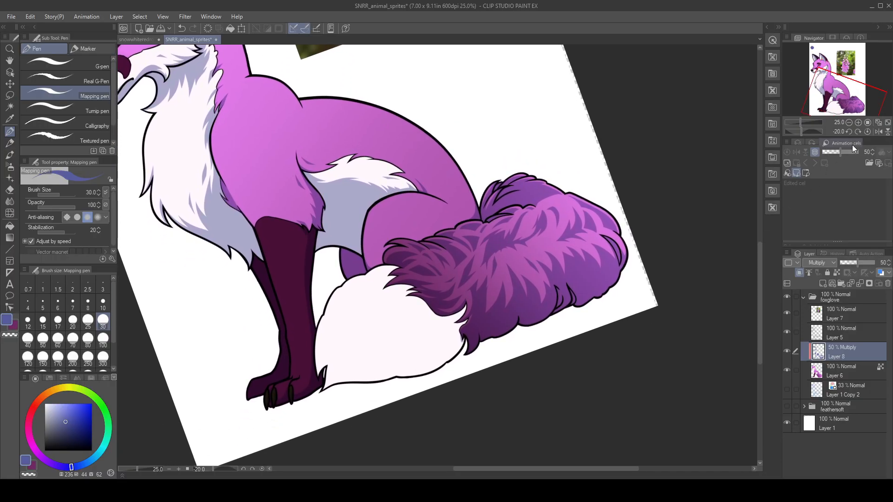
left_click(875, 132)
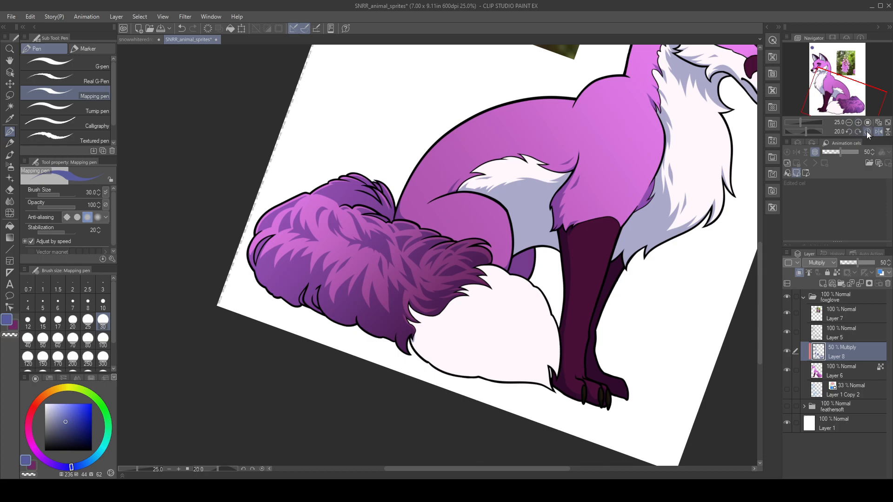
left_click(867, 132)
left_click(857, 123)
left_click(857, 123)
left_click(857, 123)
left_click_drag(423, 281, 629, 262)
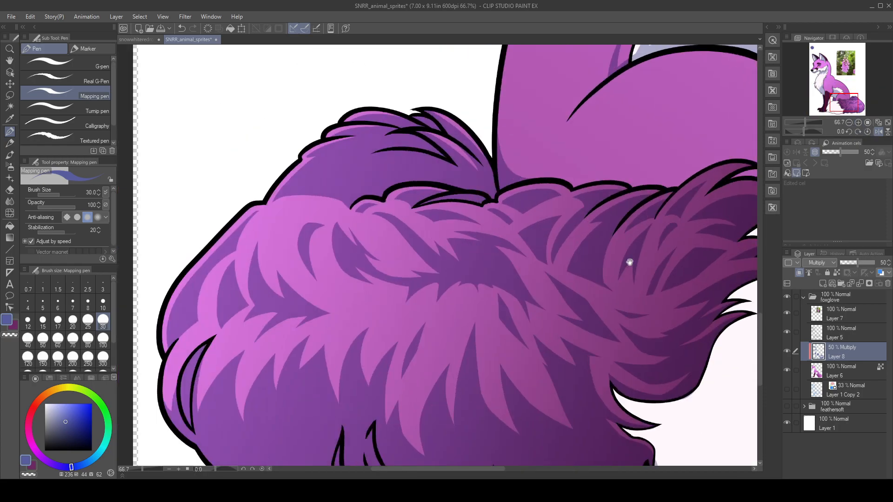
left_click_drag(395, 289, 508, 259)
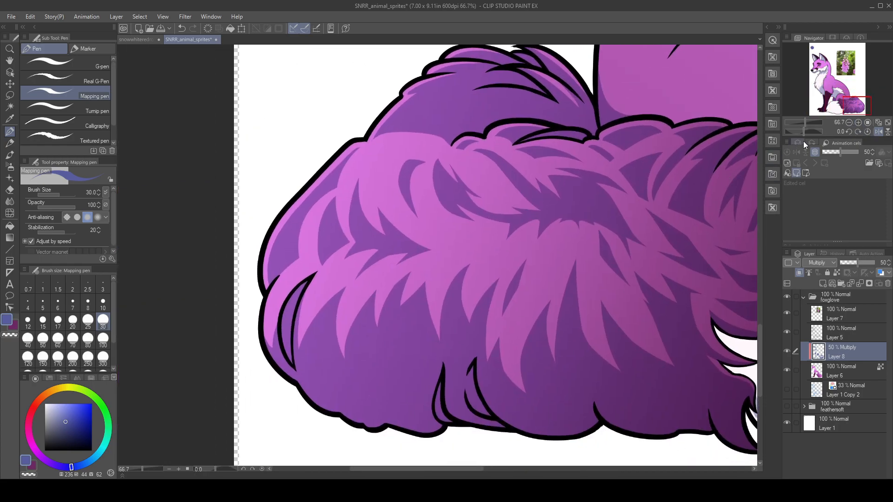
- Paint a small arched shadow strand in the open fur between the two large branching shadows mid-tail
left_click(858, 122)
left_click(858, 122)
left_click_drag(452, 254, 498, 231)
key("ctrl+z")
mouse_move(447, 257)
left_mouse_down()
mouse_move(503, 222)
mouse_move(537, 229)
left_mouse_up()
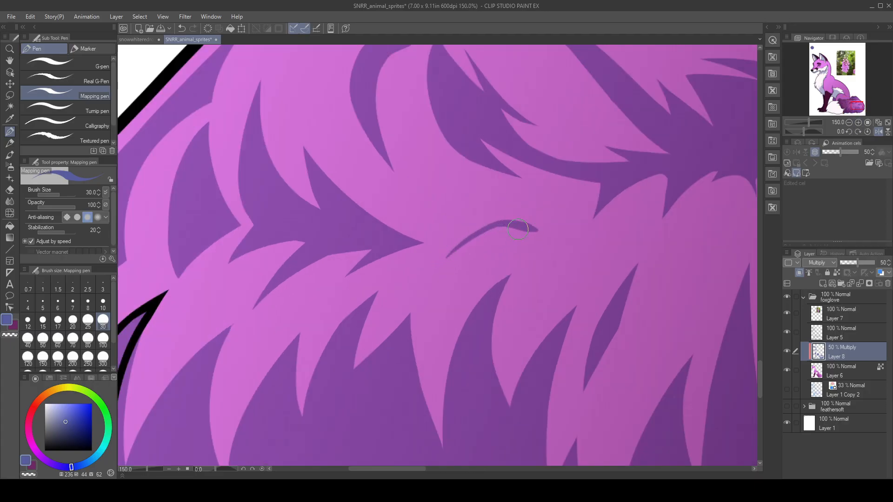
left_click_drag(455, 251, 539, 229)
left_click_drag(476, 237, 507, 229)
- Trim the small arched strand's underside and upper edge with transparent color so both ends taper to points
key("c")
mouse_move(438, 269)
left_mouse_down()
mouse_move(504, 236)
mouse_move(565, 235)
left_mouse_up()
key("ctrl+z")
mouse_move(445, 270)
left_mouse_down()
mouse_move(487, 243)
mouse_move(573, 244)
left_mouse_up()
key("ctrl+z")
mouse_move(439, 269)
left_mouse_down()
mouse_move(490, 241)
mouse_move(576, 243)
left_mouse_up()
mouse_move(481, 213)
left_mouse_down()
mouse_move(584, 233)
mouse_move(480, 219)
mouse_move(541, 230)
left_mouse_up()
key("c")
left_click_drag(489, 222, 456, 259)
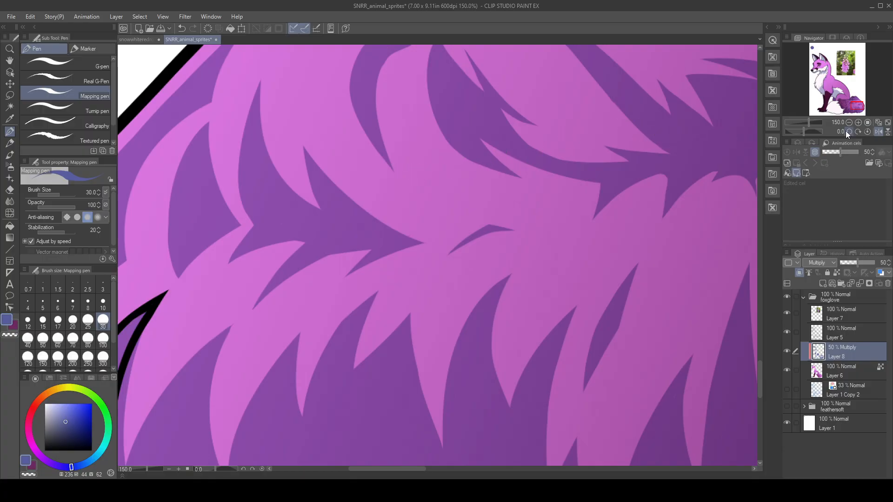
- Examine the finished fur shadows across the whole tail, from its outer curve to the tip tufts
left_click(847, 102)
left_click_drag(845, 101, 853, 108)
left_click(849, 123)
left_click(849, 122)
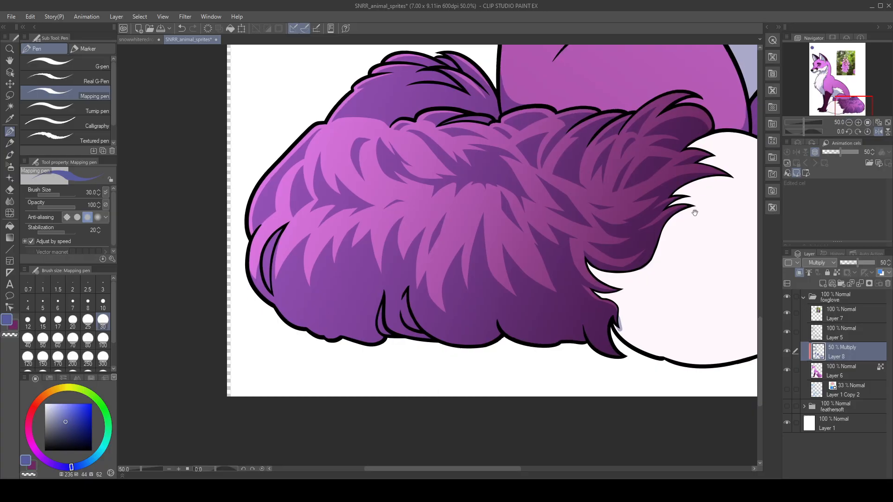
left_click(876, 132)
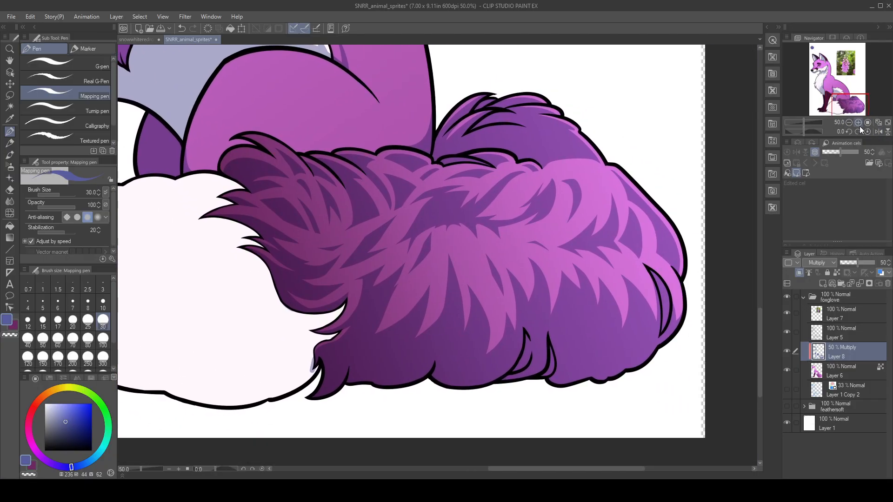
left_click(858, 122)
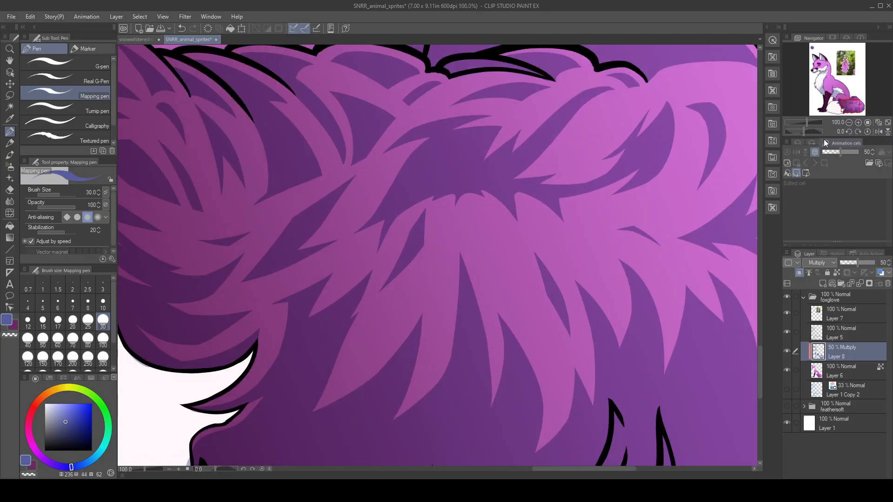
left_click_drag(551, 276, 450, 246)
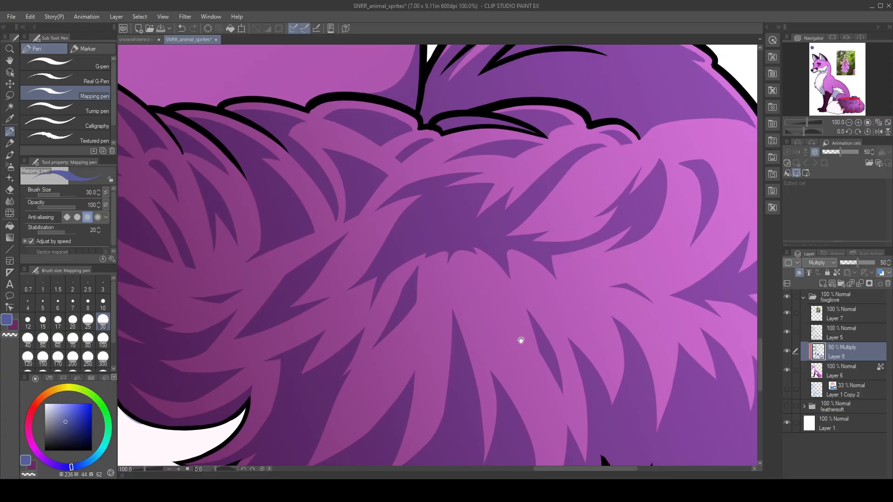
left_click_drag(526, 339, 420, 239)
left_click_drag(427, 276, 431, 303)
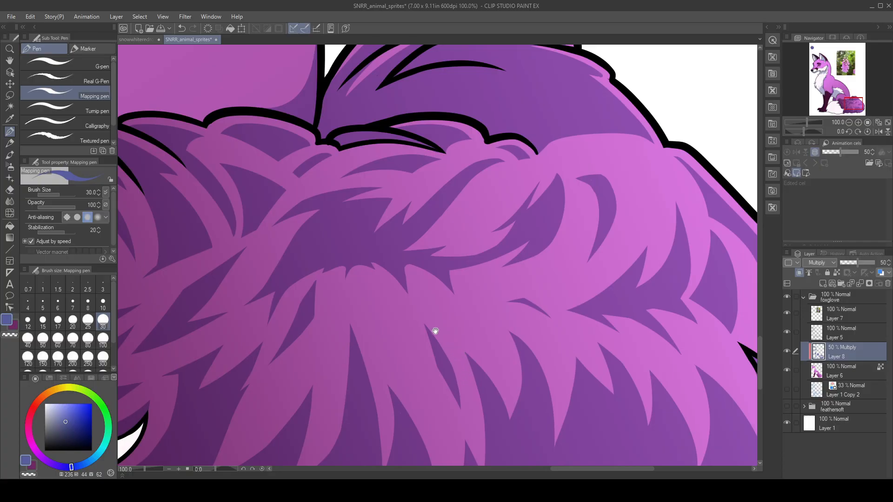
left_click_drag(434, 328, 522, 255)
left_click_drag(428, 276, 540, 342)
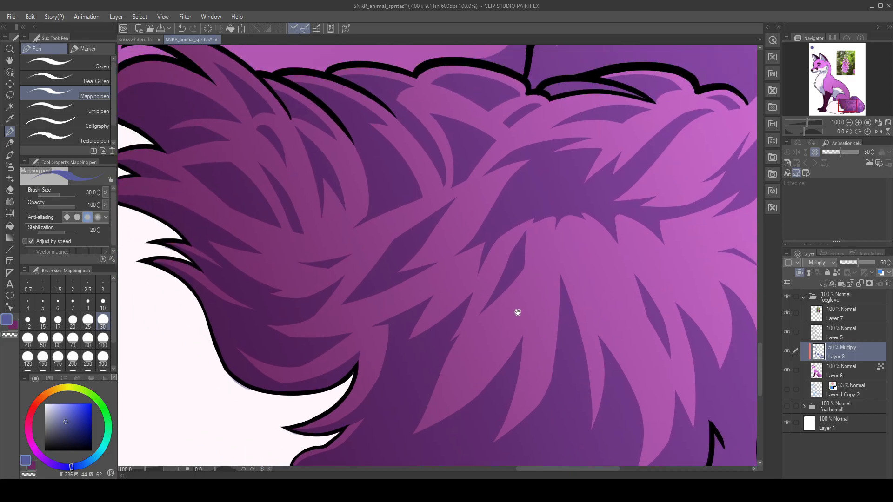
left_click_drag(515, 303, 564, 363)
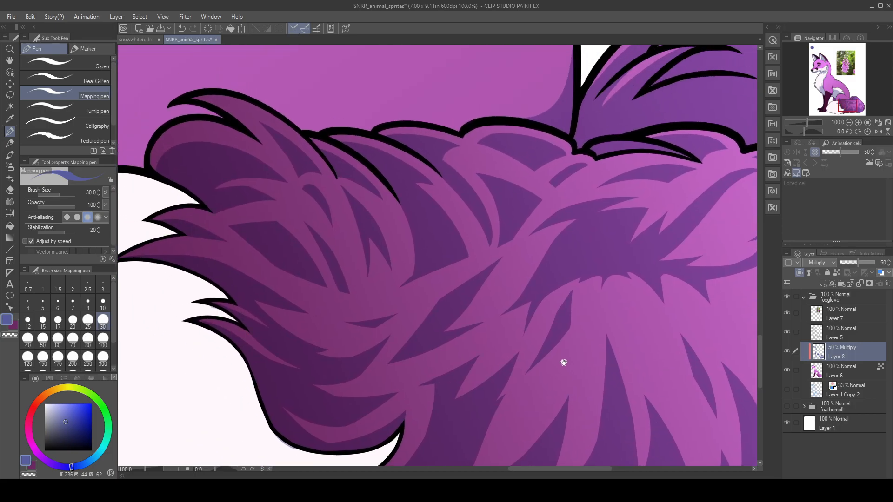
- Erase the shadow color spilling onto the white tail tip along the outlines of the purple fur tufts
left_click_drag(468, 277, 563, 296)
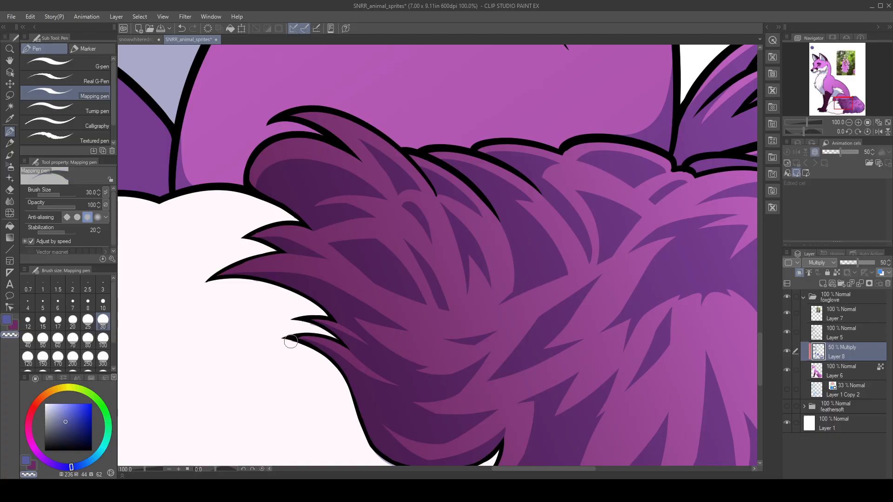
left_click_drag(348, 343, 439, 228)
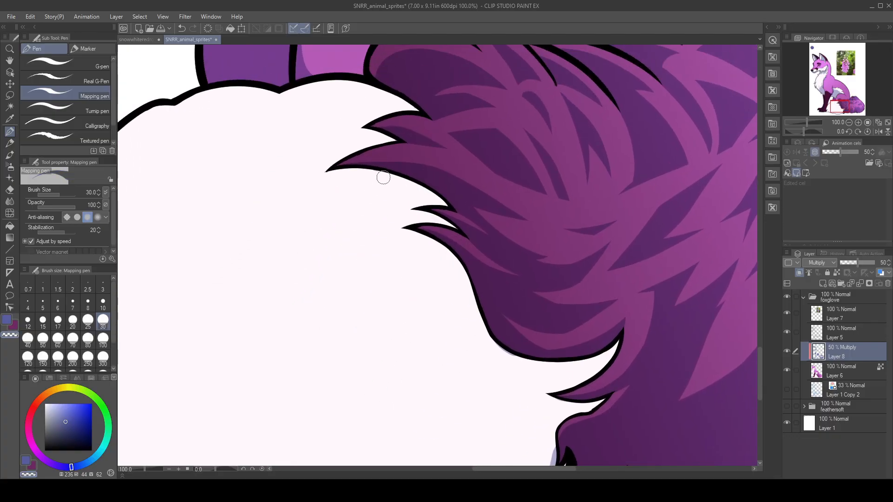
left_click_drag(487, 293, 428, 175)
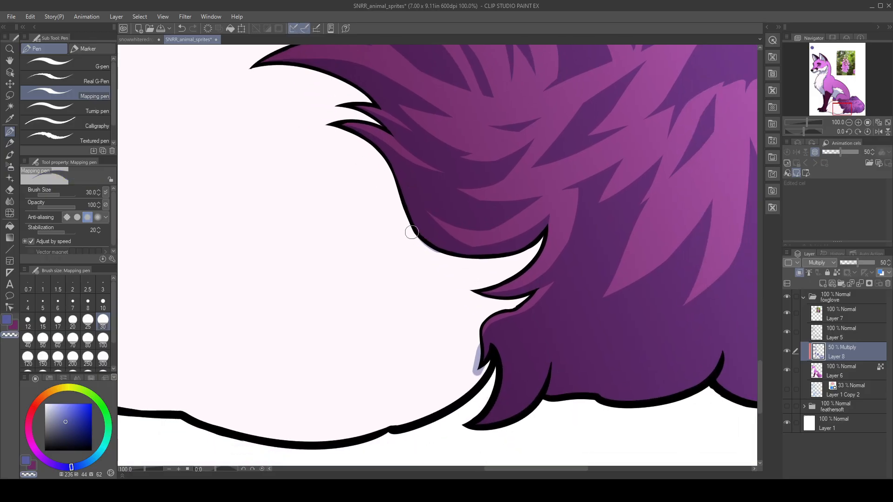
left_click_drag(472, 346, 473, 373)
left_click_drag(473, 341, 473, 375)
- Paint a tapering shadow along the white tail tip's lower edge where it meets the purple fur
mouse_move(390, 430)
left_mouse_down()
mouse_move(420, 313)
mouse_move(506, 236)
mouse_move(408, 303)
left_mouse_up()
key("ctrl+z")
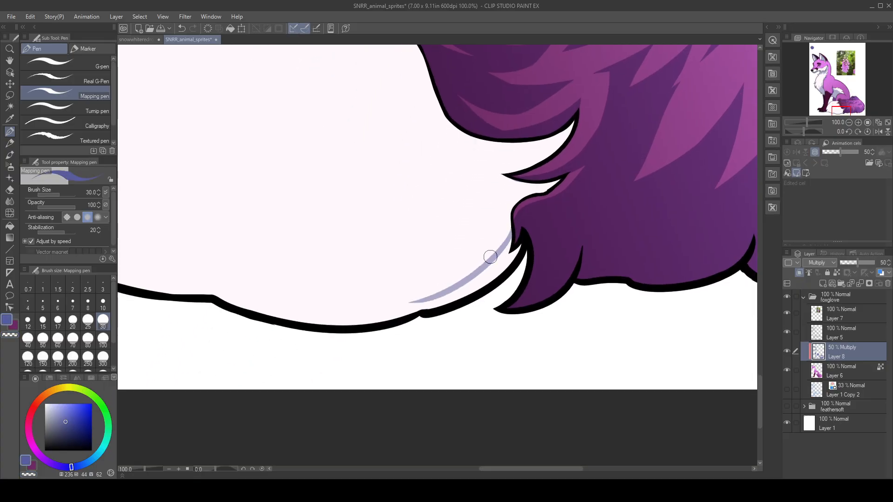
mouse_move(501, 244)
left_mouse_down()
mouse_move(498, 263)
mouse_move(421, 309)
mouse_move(520, 238)
mouse_move(452, 309)
mouse_move(518, 237)
mouse_move(487, 272)
mouse_move(367, 334)
left_mouse_up()
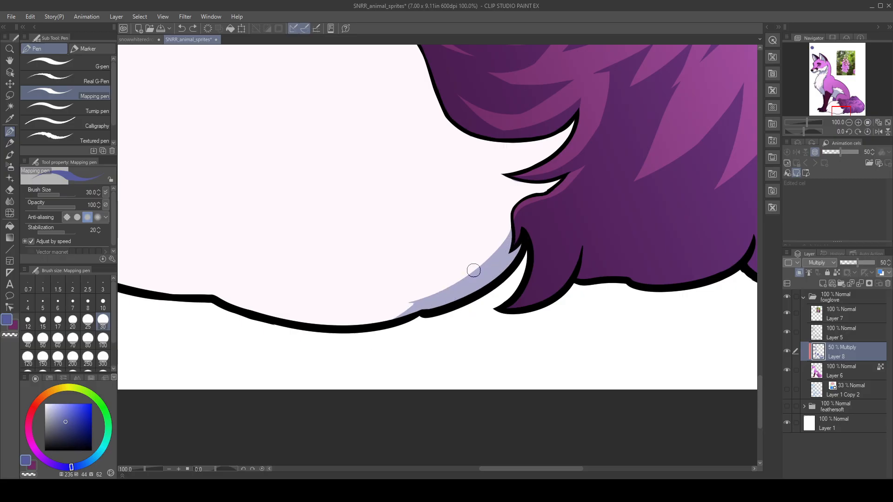
- Paint a short curved shadow stroke along the light fur band at the purple fur's lower curve beside the white tip
left_click_drag(526, 200, 481, 341)
left_click_drag(502, 212, 516, 333)
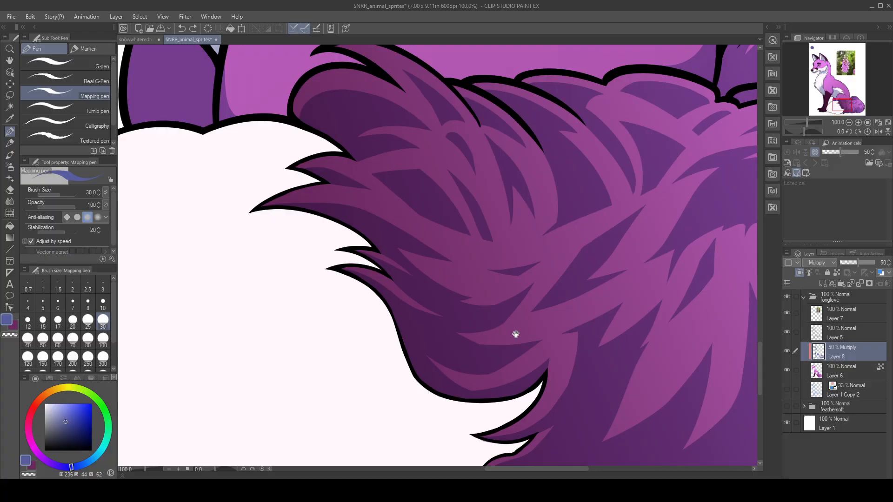
left_click_drag(446, 382, 529, 365)
key("ctrl+z")
left_click_drag(442, 378, 522, 377)
- Review the fur shadows across the middle and outer curve of the tail in both normal and mirrored views
left_click_drag(461, 309, 516, 423)
left_click_drag(554, 301, 413, 247)
left_click_drag(558, 351, 552, 265)
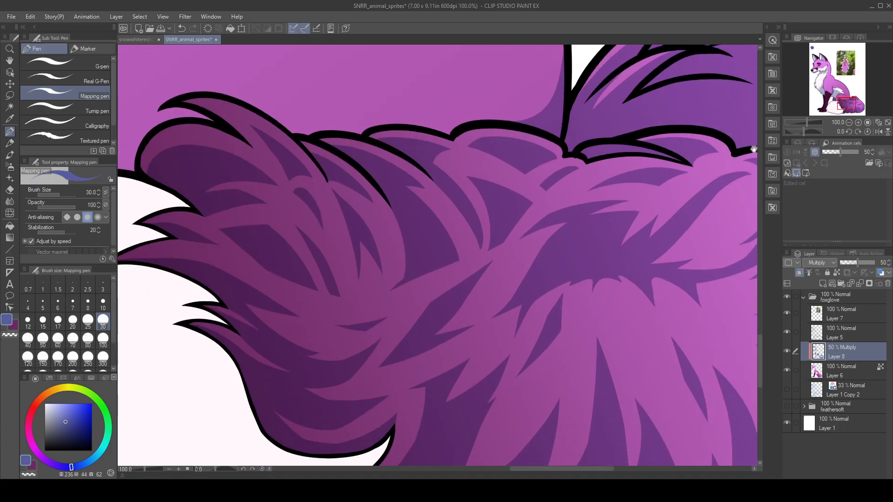
left_click(877, 131)
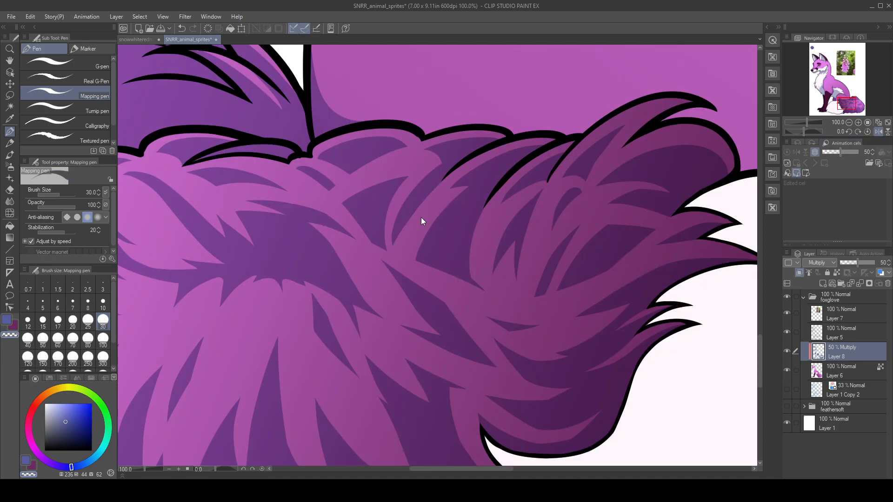
mouse_move(407, 192)
left_mouse_down()
mouse_move(396, 254)
mouse_move(486, 295)
mouse_move(435, 196)
mouse_move(588, 243)
left_mouse_up()
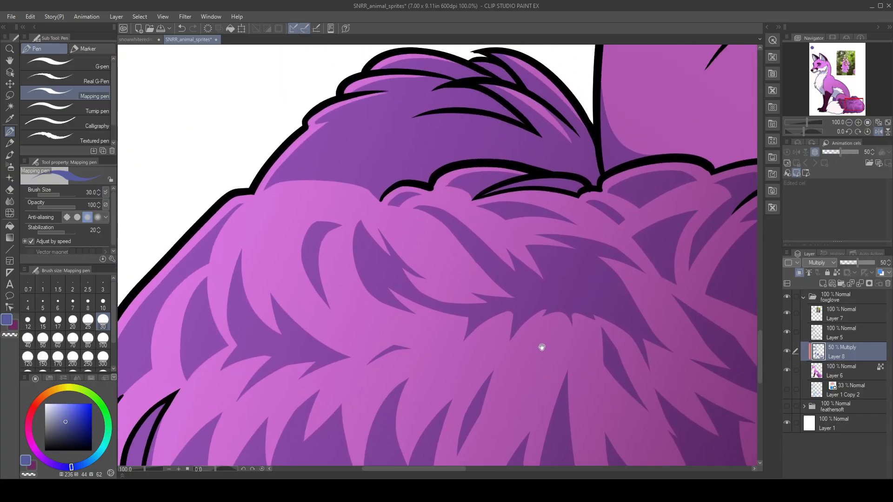
left_click_drag(455, 324, 506, 285)
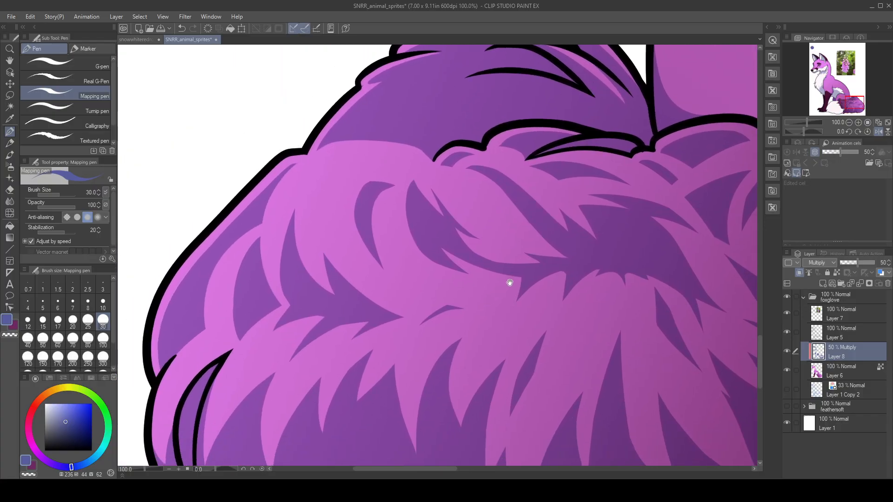
left_click(878, 132)
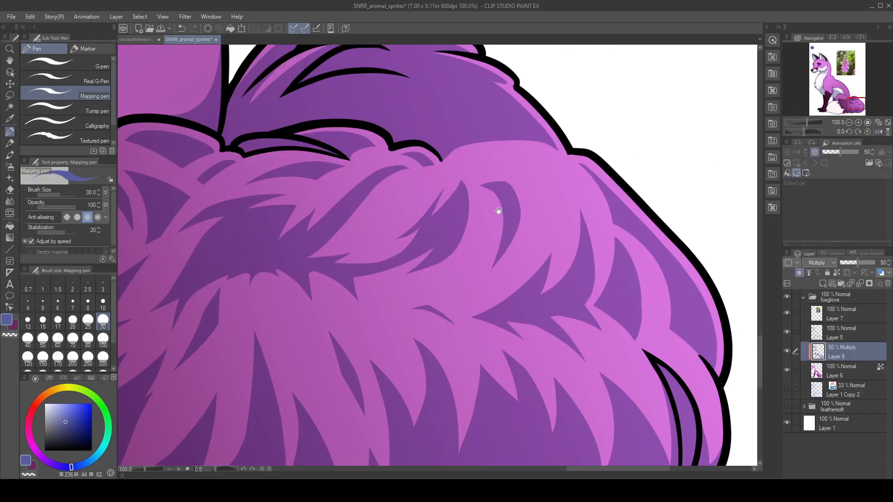
left_click_drag(495, 211, 484, 237)
- In the mirrored view, paint an arched shadow strand across the tail's upper fur, just below the large shadow at its base
left_click(876, 133)
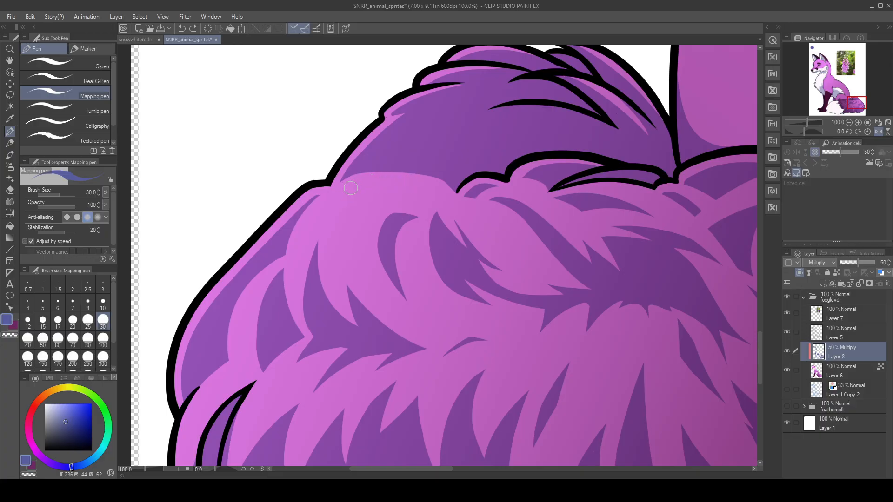
left_click_drag(401, 220, 419, 214)
mouse_move(346, 197)
left_mouse_down()
mouse_move(391, 185)
mouse_move(430, 193)
left_mouse_up()
mouse_move(331, 222)
left_mouse_down()
mouse_move(360, 202)
mouse_move(431, 194)
left_mouse_up()
key("ctrl+z")
mouse_move(331, 221)
left_mouse_down()
mouse_move(397, 191)
mouse_move(368, 196)
mouse_move(375, 191)
mouse_move(340, 214)
mouse_move(394, 190)
mouse_move(363, 193)
mouse_move(401, 189)
mouse_move(325, 230)
mouse_move(359, 205)
mouse_move(437, 196)
mouse_move(416, 201)
mouse_move(409, 192)
mouse_move(390, 192)
mouse_move(432, 193)
left_mouse_up()
key("c")
key("c")
key("ctrl+z")
- Reshape the arched strand's underside and inner end, then trim stray edges with transparent color
left_click_drag(361, 197, 433, 207)
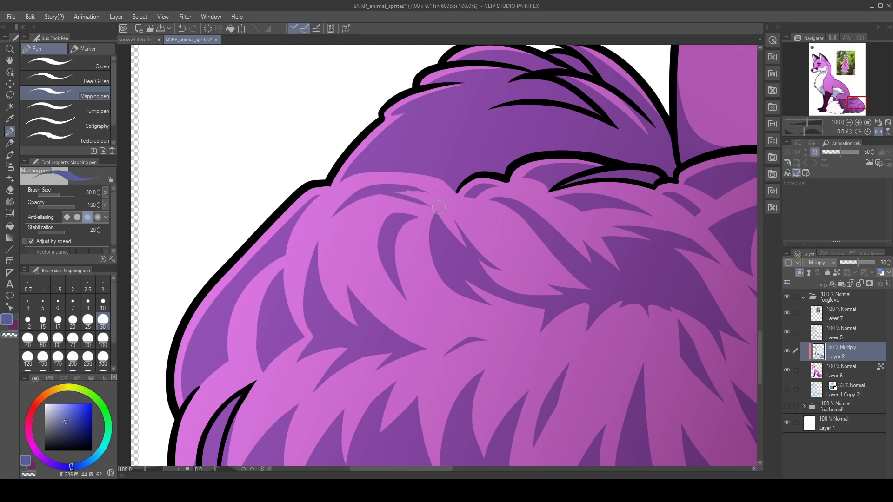
key("ctrl+z")
mouse_move(374, 192)
left_mouse_down()
mouse_move(423, 204)
mouse_move(383, 191)
mouse_move(434, 201)
left_mouse_up()
key("ctrl+z")
key("ctrl+z")
left_click_drag(373, 186, 434, 200)
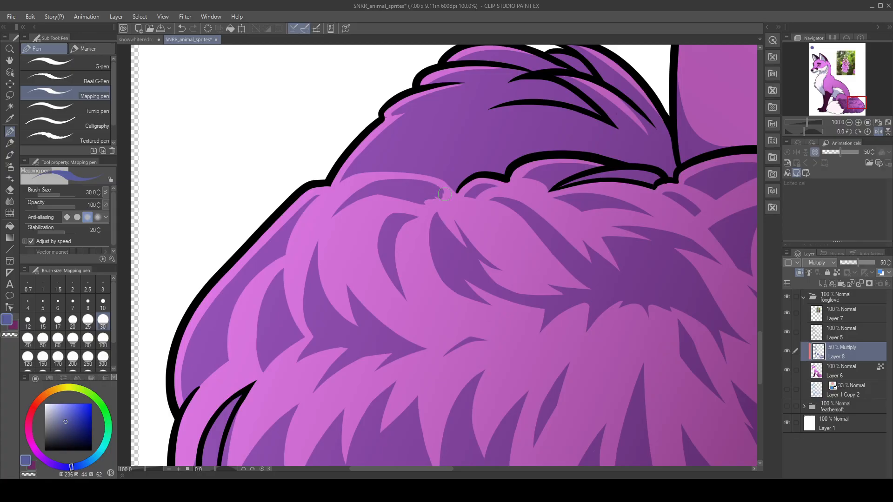
key("c")
left_click_drag(422, 206, 455, 201)
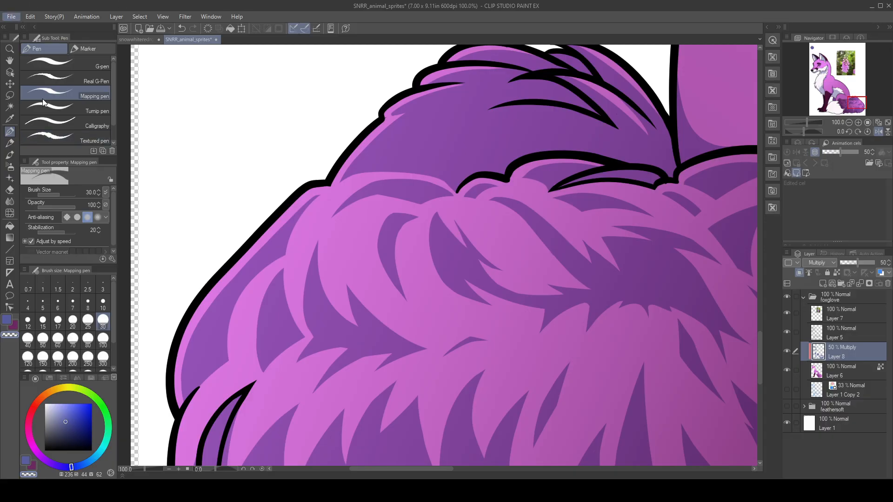
- Open the guardarmor document and bring its first row of costumed figures into close view
left_click(48, 57)
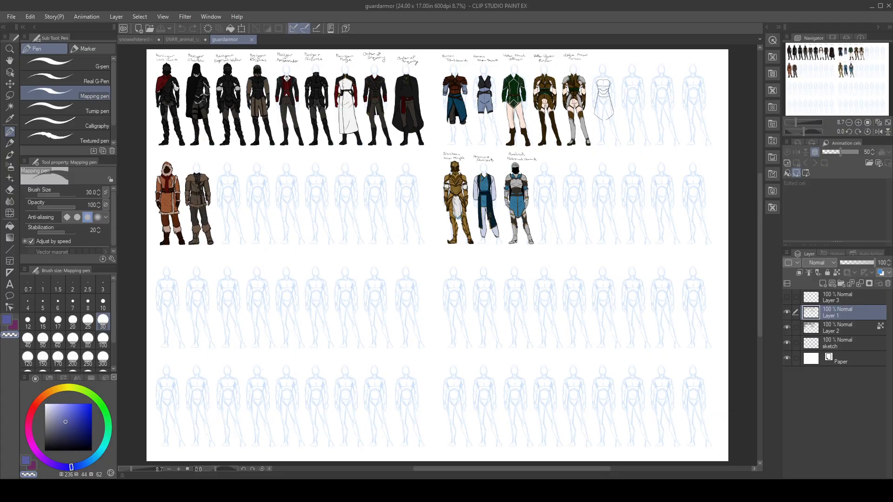
left_click_drag(849, 64, 835, 40)
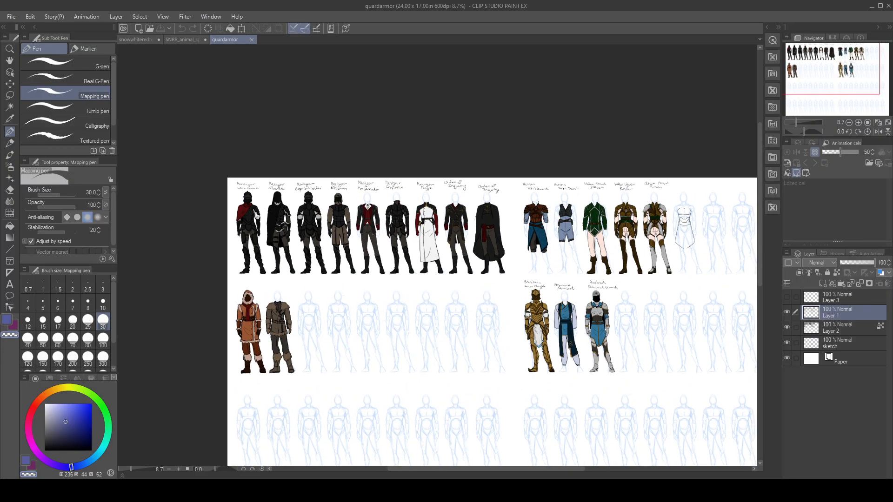
scroll(385, 219, "up", 4)
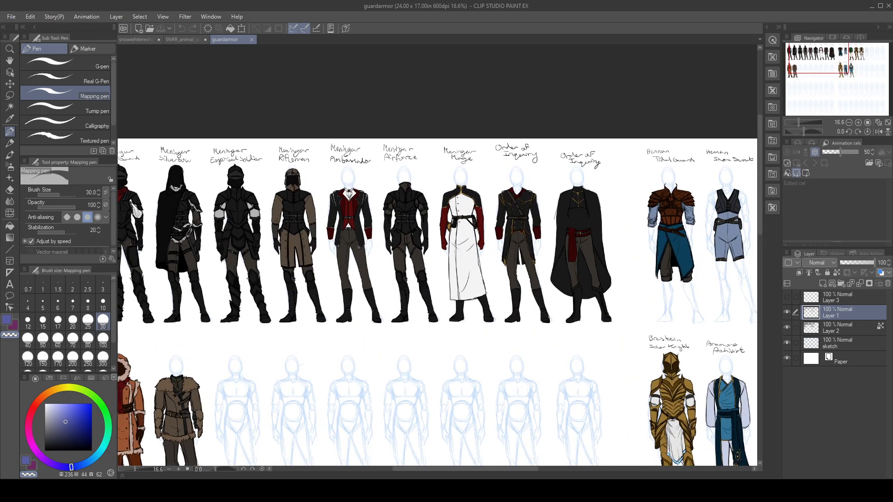
left_click_drag(819, 53, 816, 57)
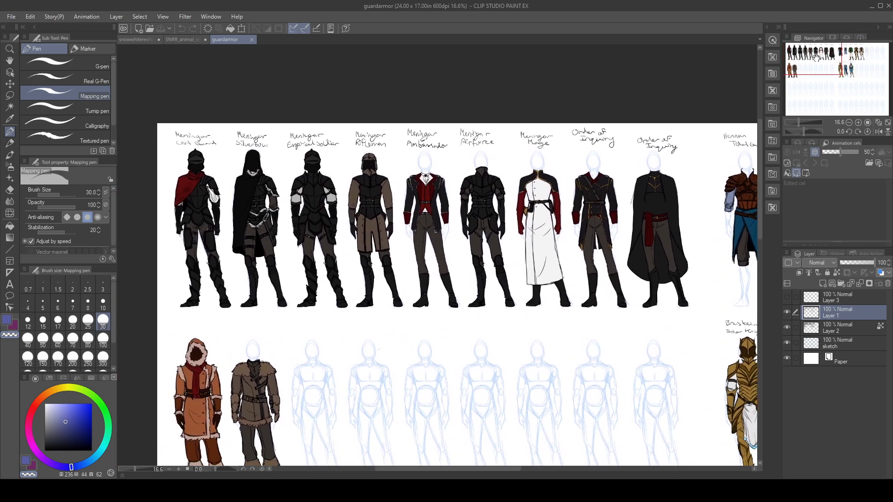
scroll(436, 158, "up", 3)
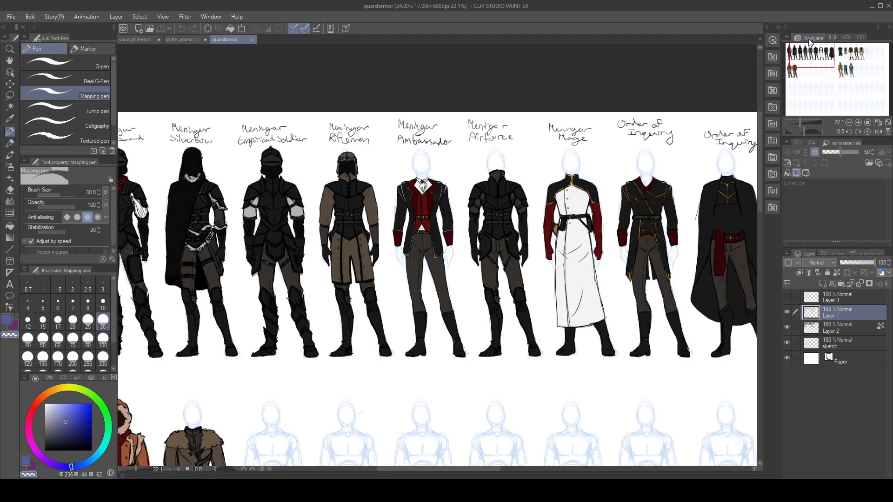
scroll(585, 285, "down", 1)
left_click_drag(820, 56, 821, 57)
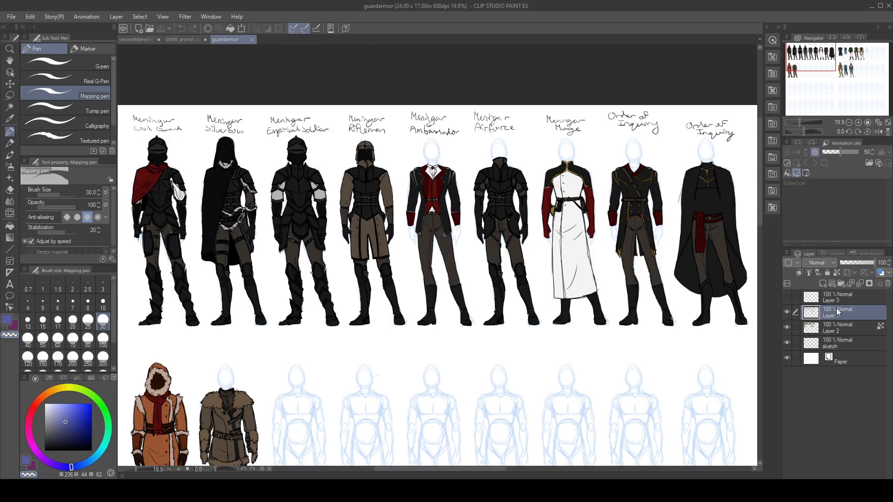
- Add a new layer above Layer 1 and choose white as the fill color
left_click(823, 285)
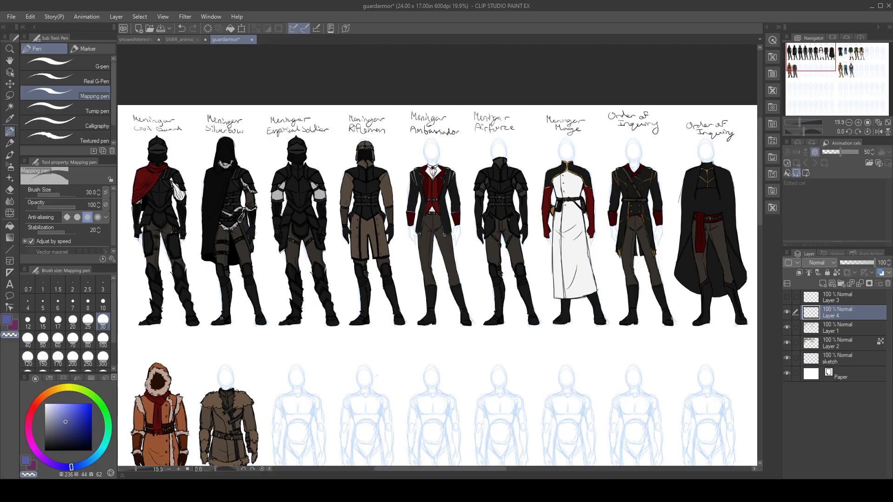
left_click(9, 226)
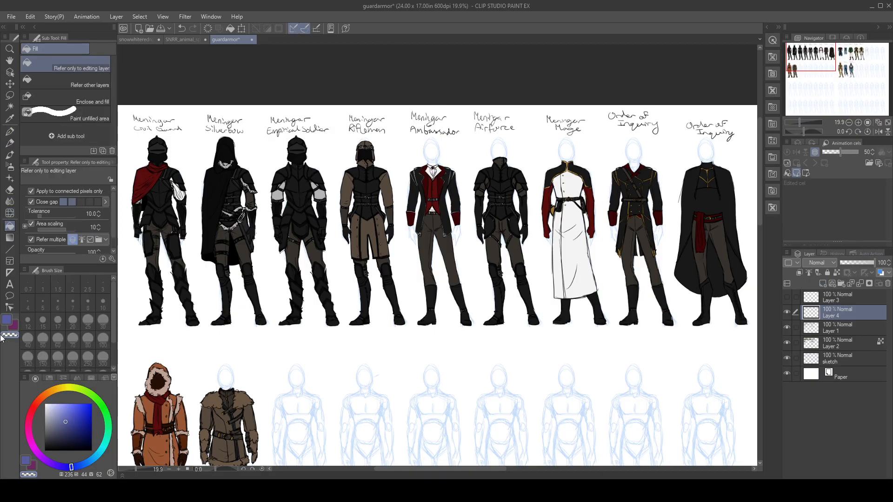
left_click_drag(67, 406, 39, 391)
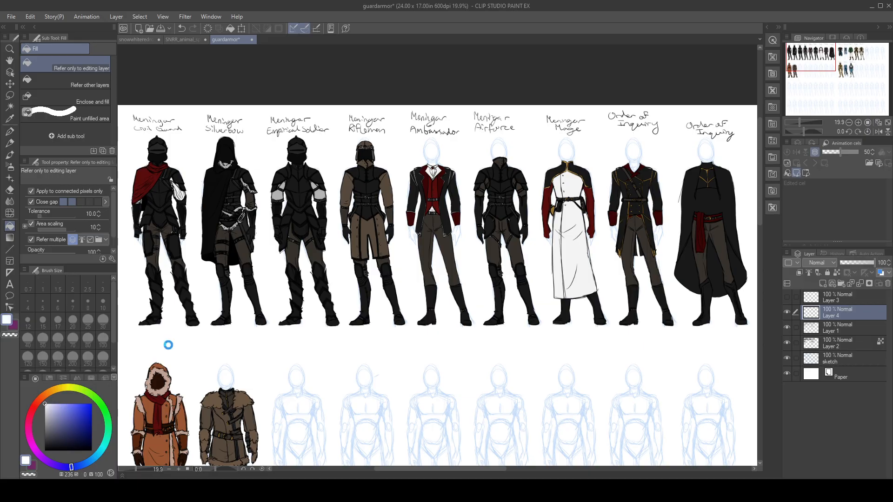
- Fill the entire new layer with white and set its blending mode to Overlay
left_click(230, 29)
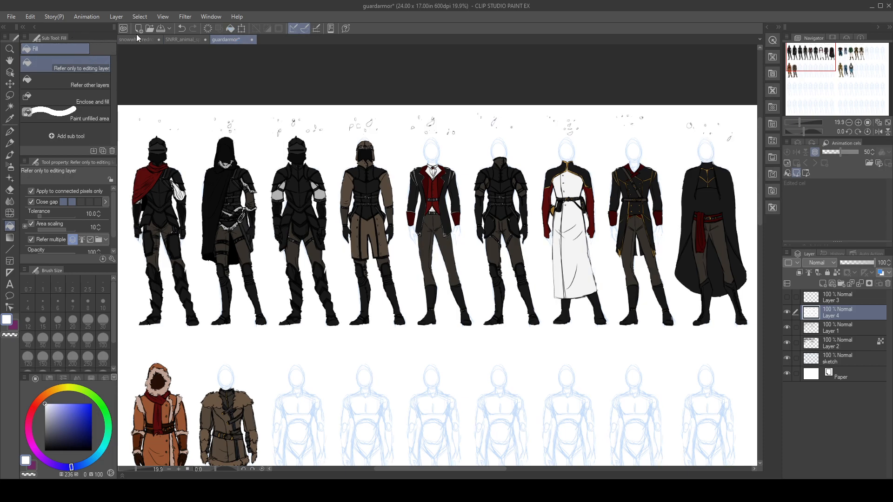
key("ctrl+z")
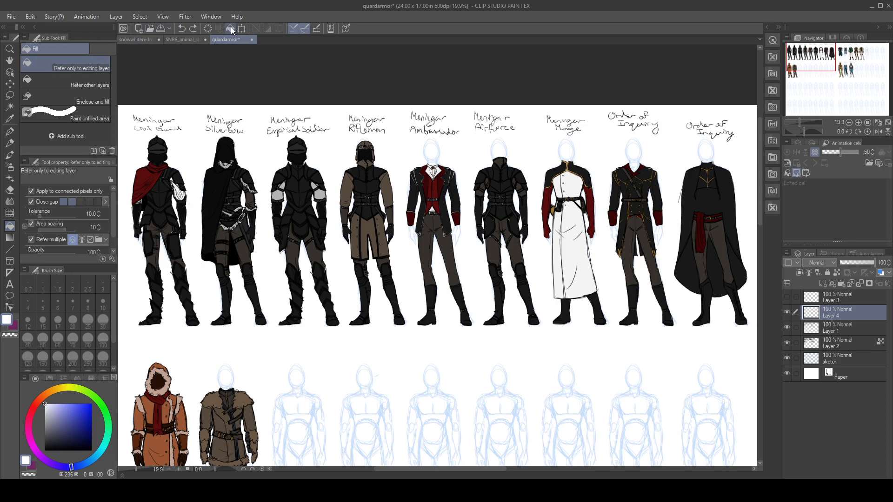
left_click(231, 28)
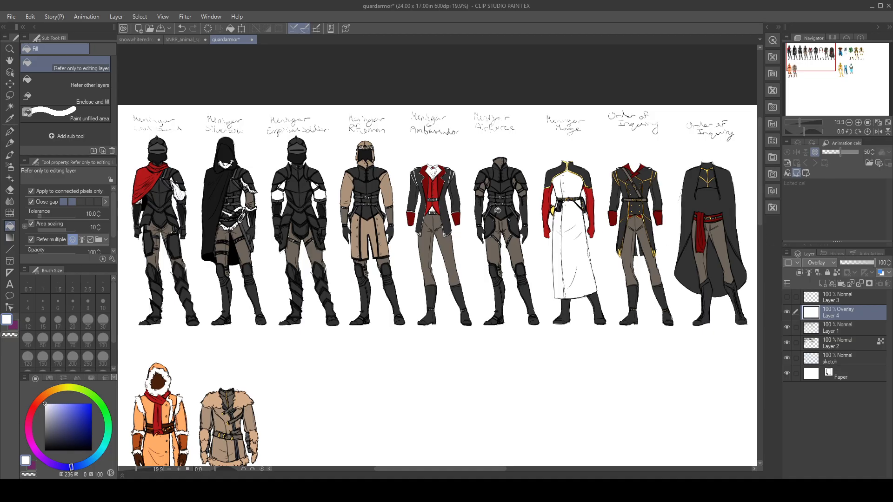
- Hide the Layer 2 colors to view the bare costume line art, then show them again
left_click(10, 85)
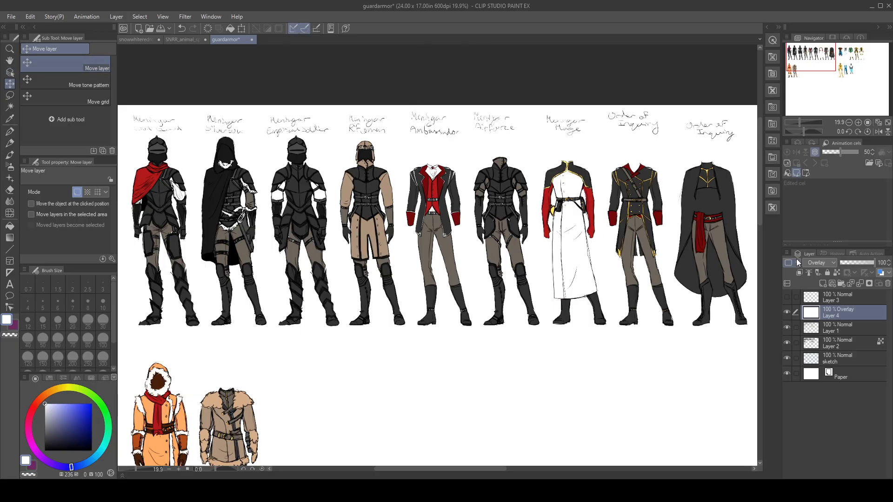
left_click(786, 342)
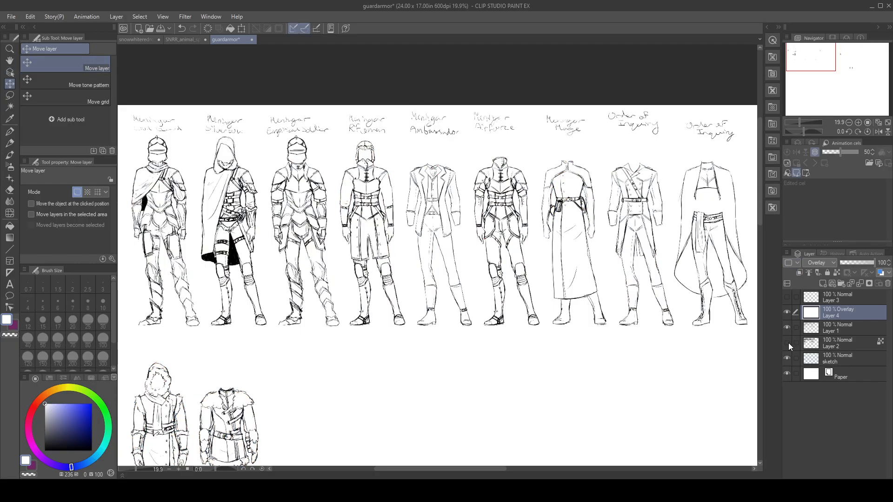
left_click(787, 342)
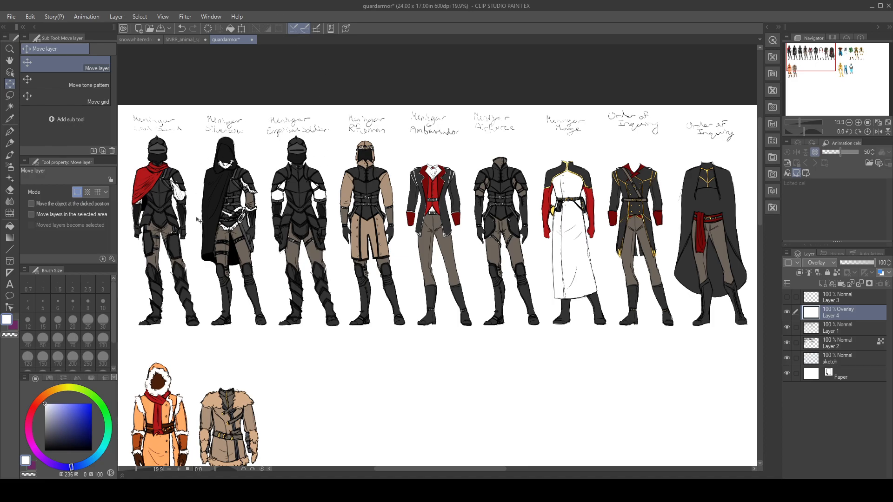
- Examine the brightened costume designs up close, from the Civil Guard to the Ambassador
scroll(199, 217, "up", 1)
scroll(199, 222, "up", 2)
left_click_drag(803, 55, 797, 53)
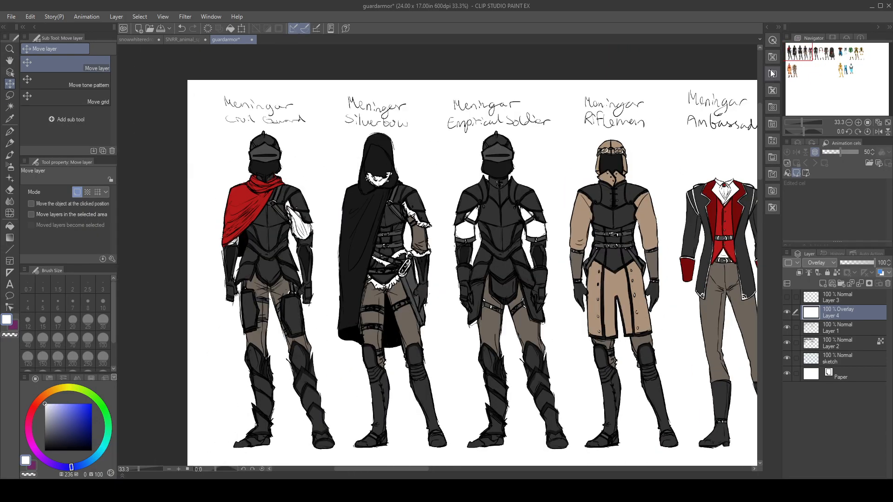
scroll(359, 285, "up", 1)
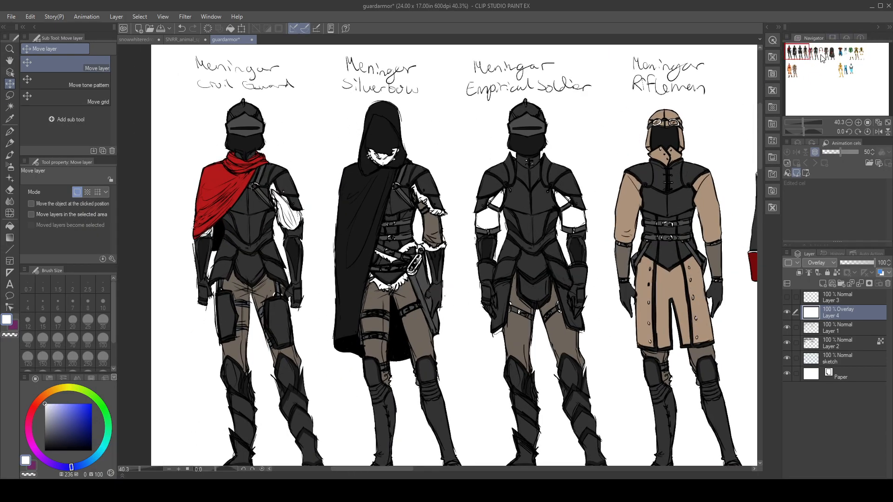
left_click_drag(807, 53, 808, 54)
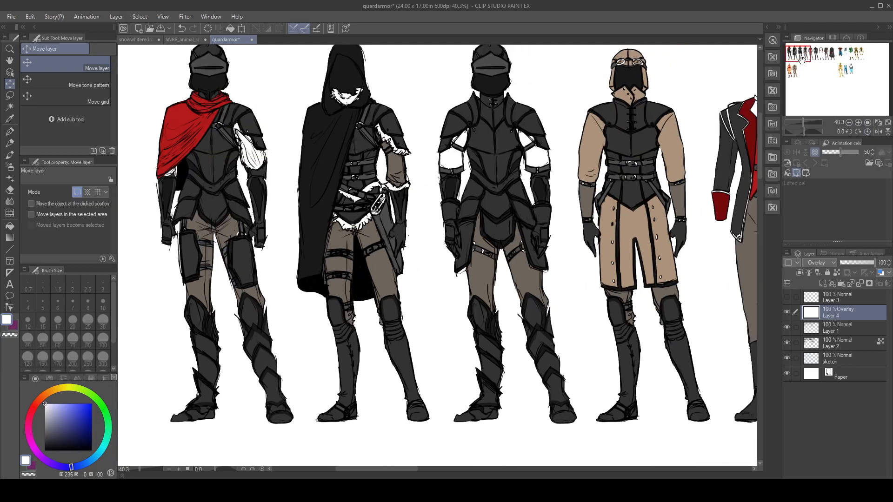
left_click_drag(801, 57, 802, 56)
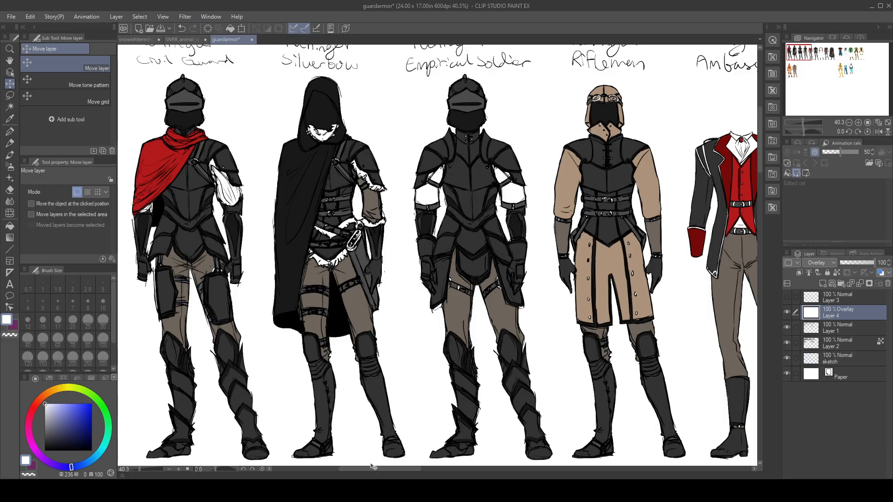
left_click_drag(368, 471, 375, 470)
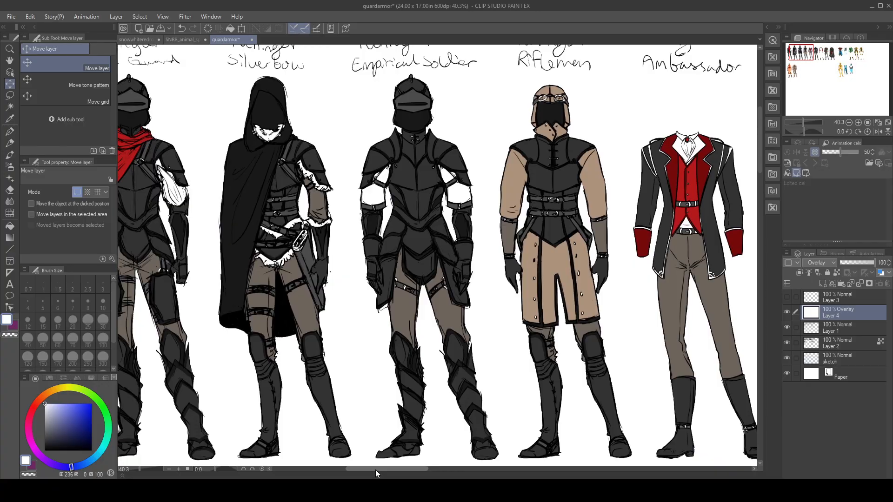
- Examine the rest of the costume sheet's upper row up close, from the Ambassador to the Idella Armed Forces
left_click_drag(376, 469, 406, 467)
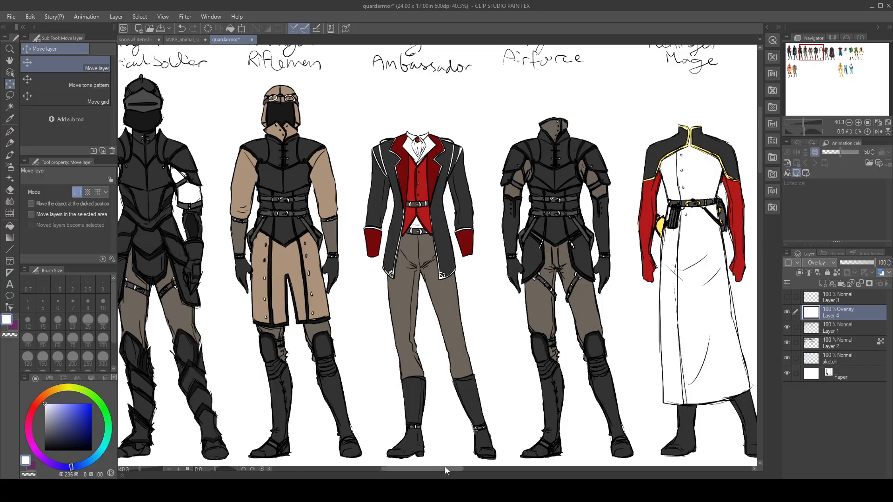
mouse_move(445, 467)
left_mouse_down()
mouse_move(467, 468)
mouse_move(456, 466)
left_mouse_up()
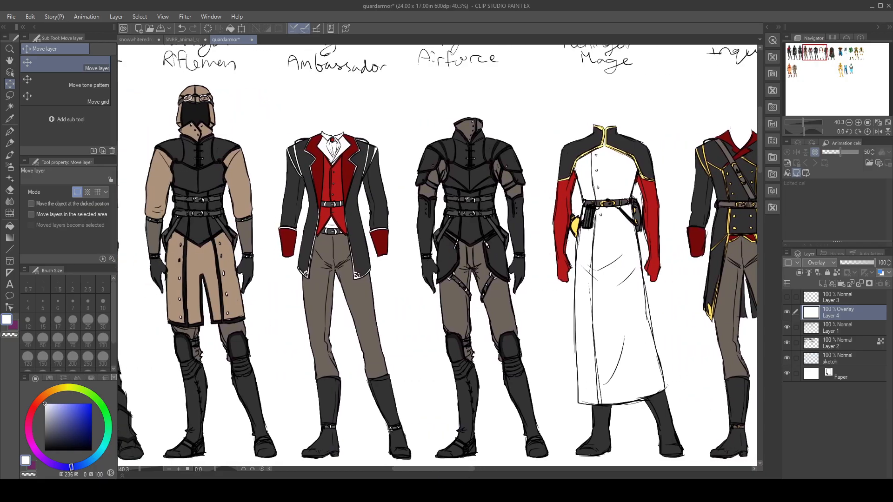
left_click(849, 123)
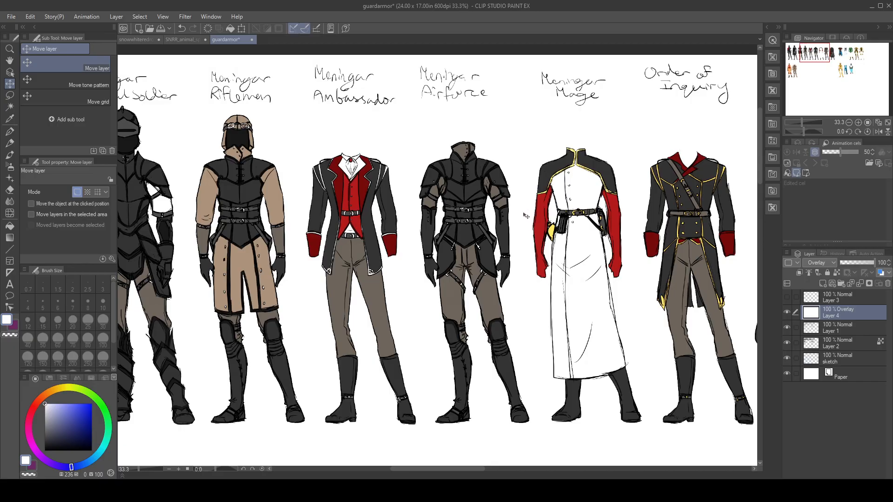
left_click_drag(436, 474, 462, 468)
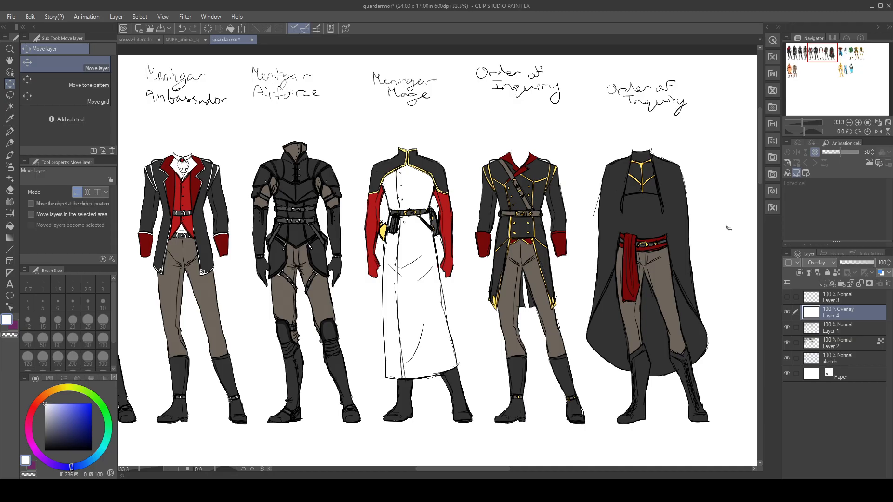
scroll(548, 295, "down", 2)
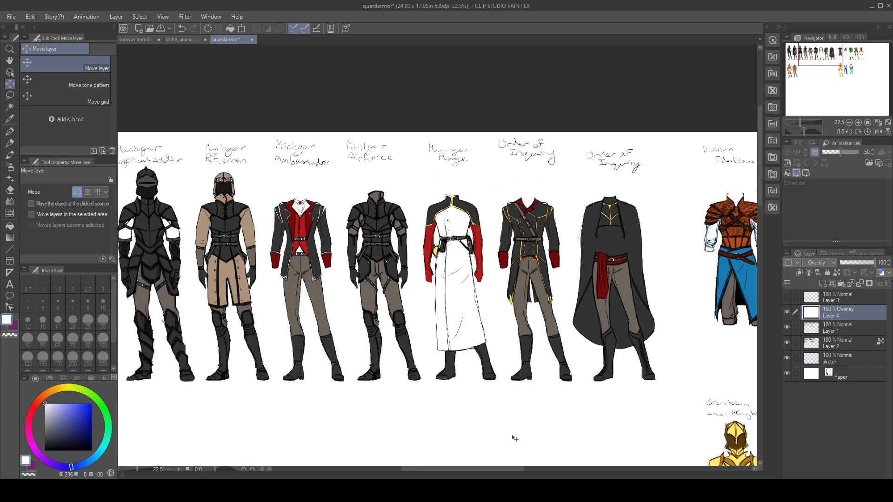
left_click_drag(429, 470, 512, 469)
scroll(376, 315, "up", 2)
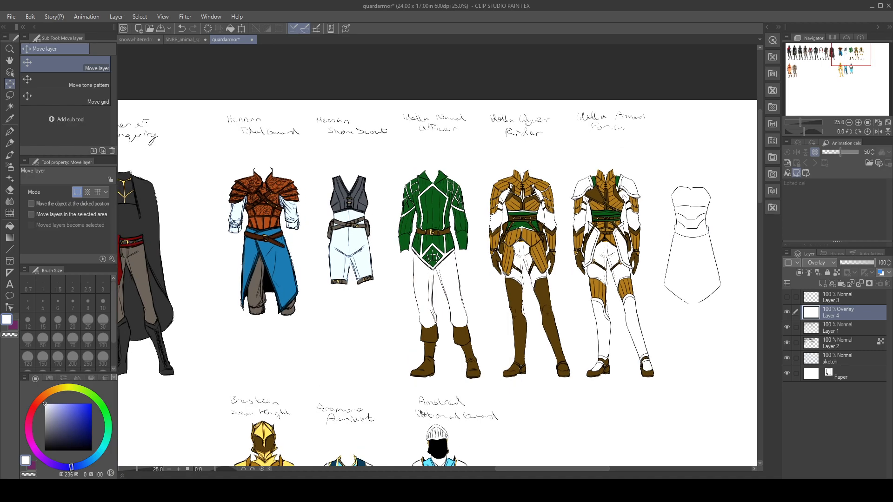
scroll(376, 315, "up", 1)
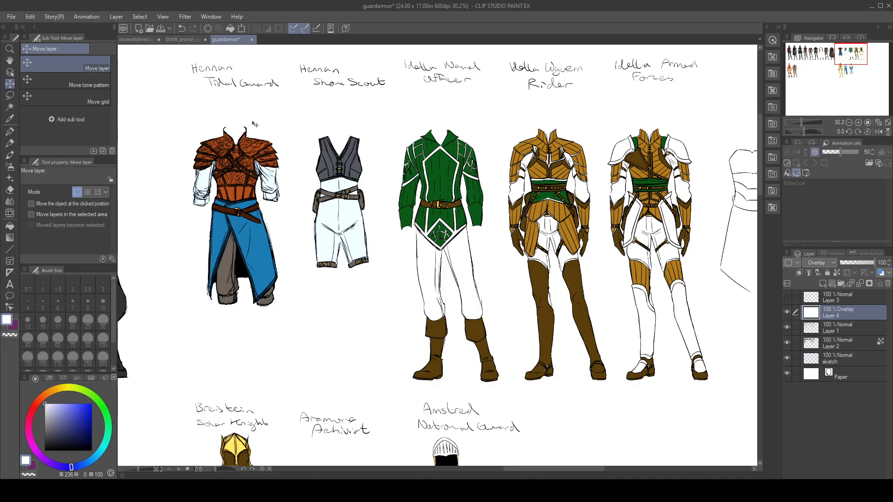
scroll(634, 216, "down", 2)
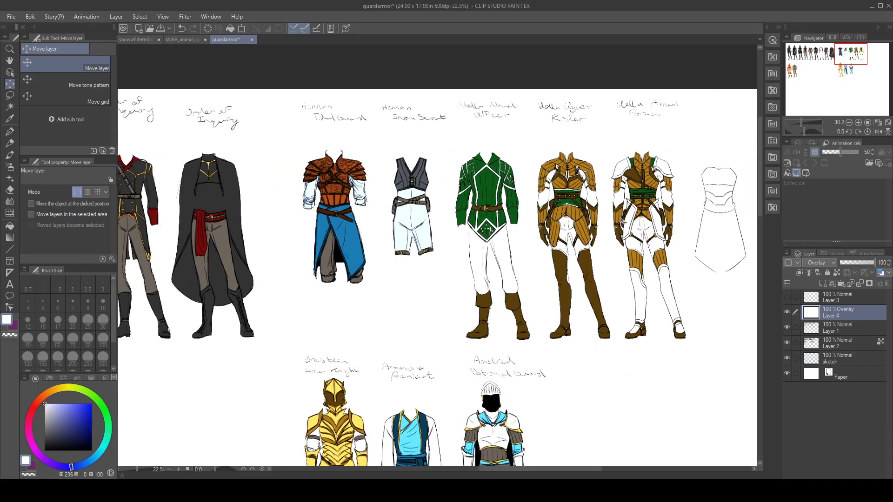
- Examine the Solar Knight, Archivist and National Guard costumes in the lower row, then review the whole costume sheet
scroll(628, 219, "down", 2)
scroll(635, 409, "up", 2)
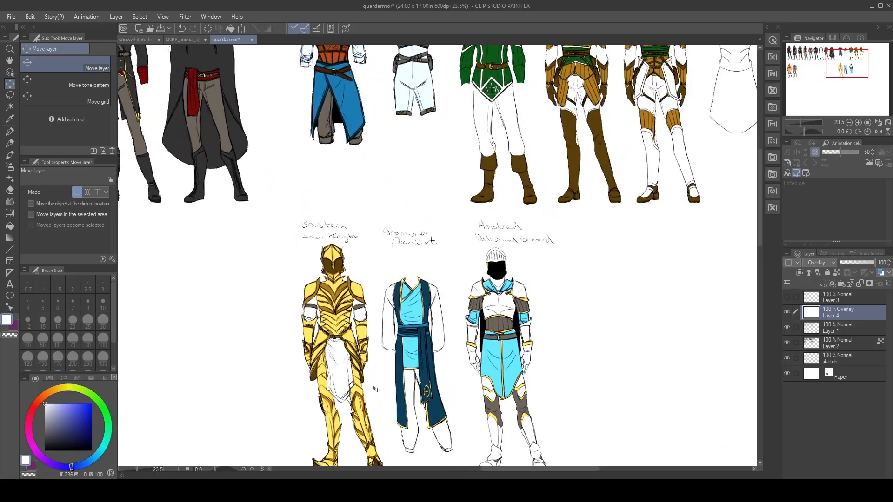
scroll(395, 409, "up", 1)
scroll(391, 422, "up", 1)
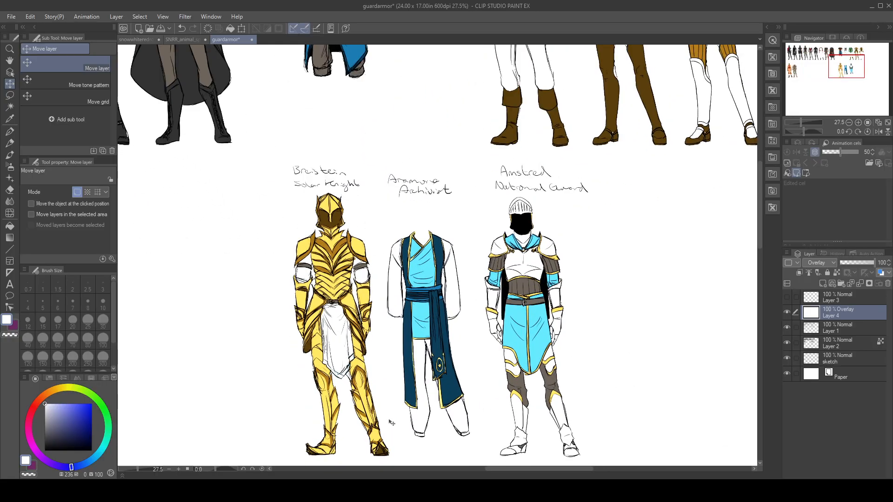
left_click_drag(838, 69, 839, 68)
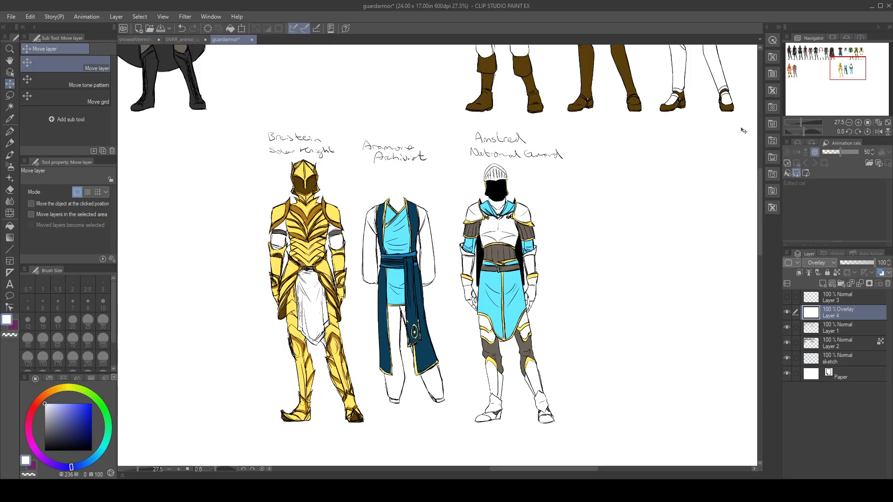
scroll(559, 288, "down", 4)
scroll(559, 288, "down", 2)
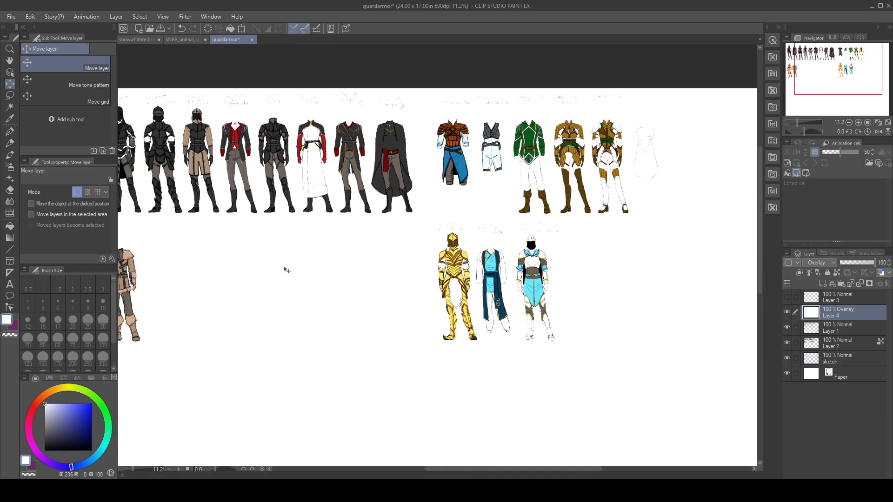
mouse_move(852, 60)
left_mouse_down()
mouse_move(826, 62)
mouse_move(840, 64)
left_mouse_up()
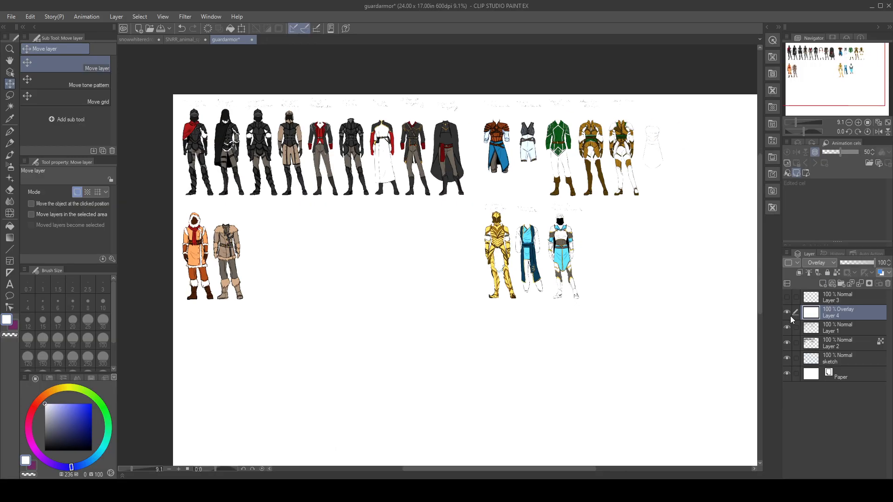
scroll(583, 267, "up", 1)
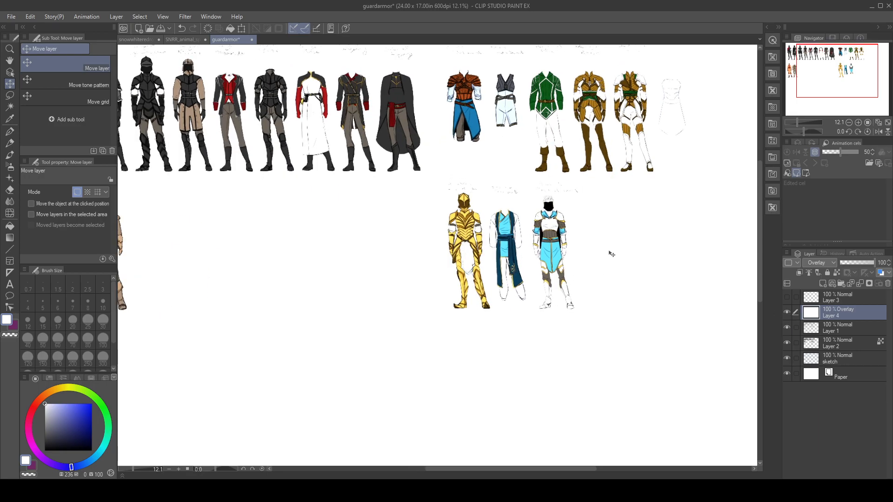
scroll(610, 245, "down", 1)
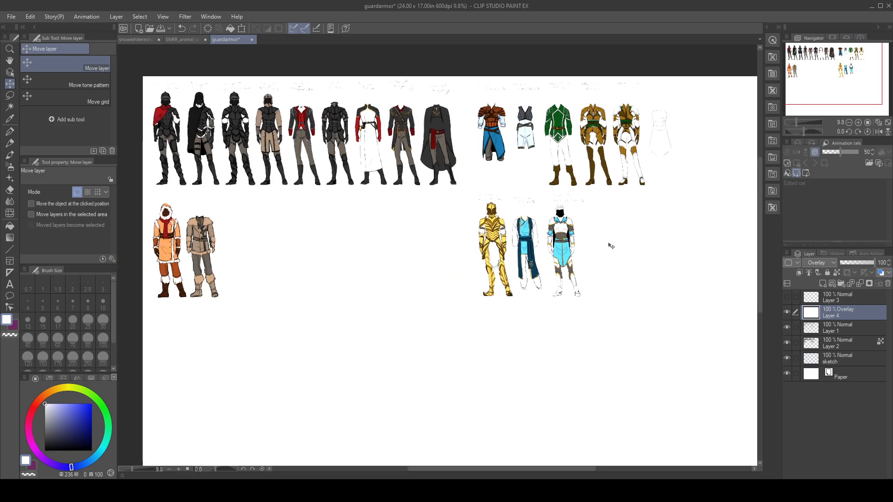
- Lower the opacity of the white Overlay layer to 69%, keeping both rows of the costume lineup in view
left_click_drag(857, 263, 869, 265)
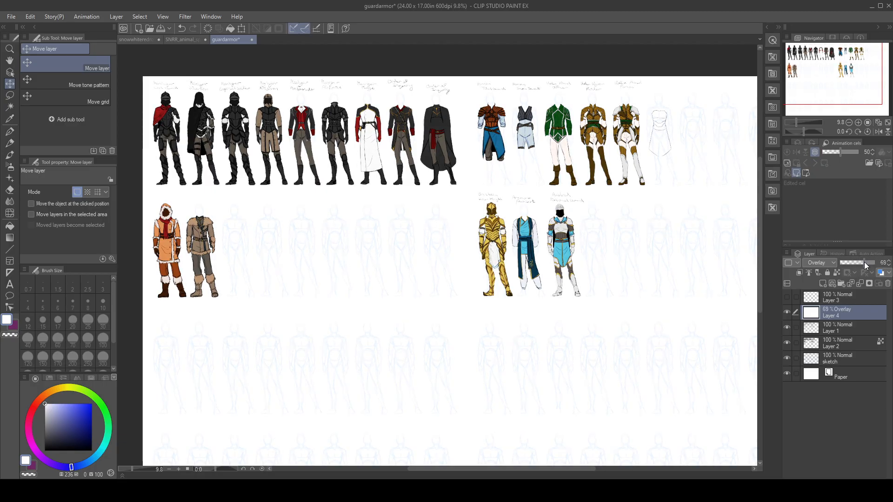
left_click_drag(846, 84, 845, 78)
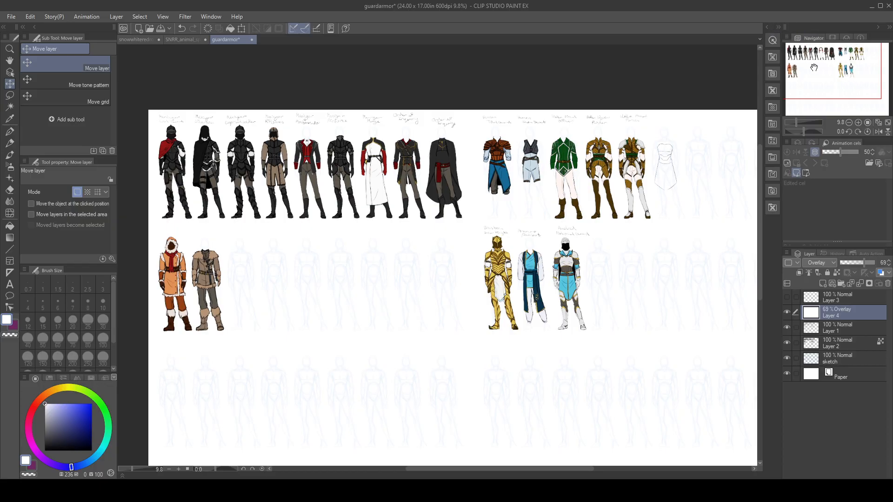
left_click_drag(813, 66, 809, 65)
scroll(210, 331, "up", 1)
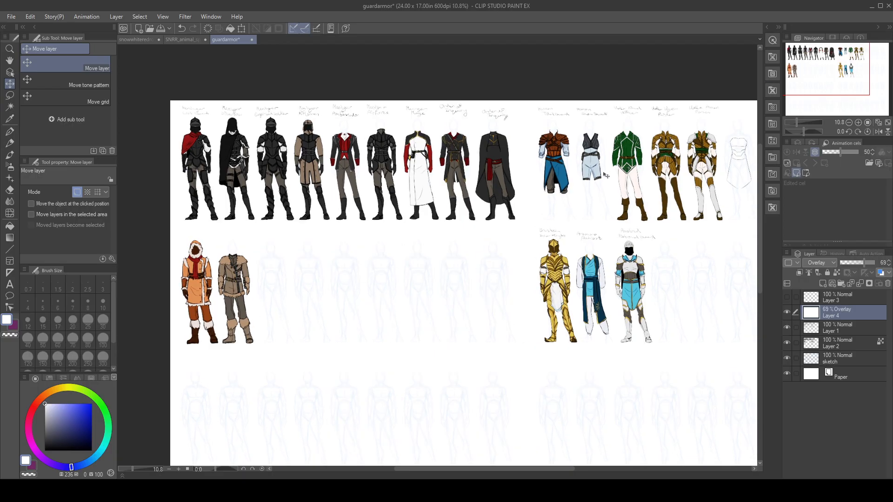
mouse_move(809, 87)
left_mouse_down()
mouse_move(801, 87)
mouse_move(818, 77)
left_mouse_up()
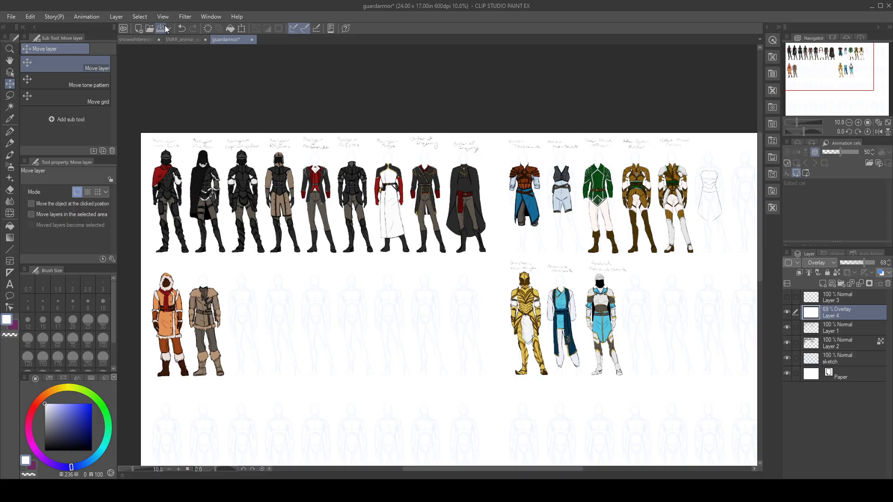
- Close the guardarmor document and return to the foxglove fox's tail in SNRR_animal_sprites
left_click(251, 40)
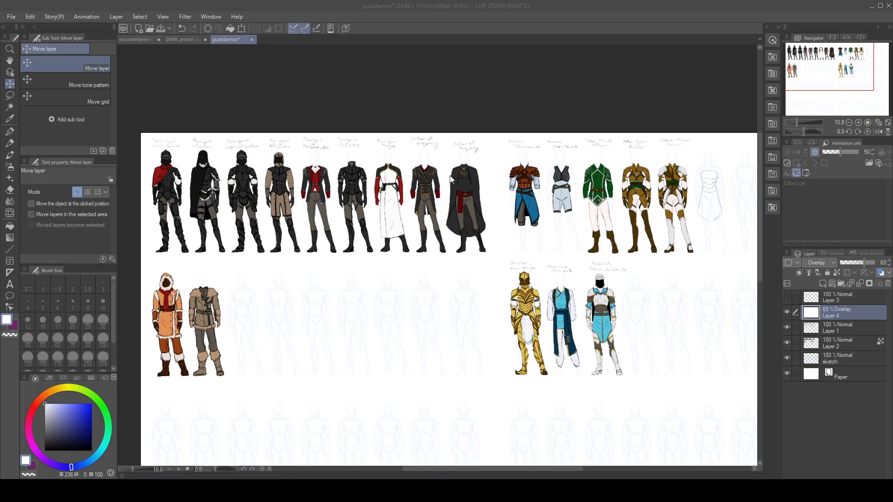
left_click(419, 182)
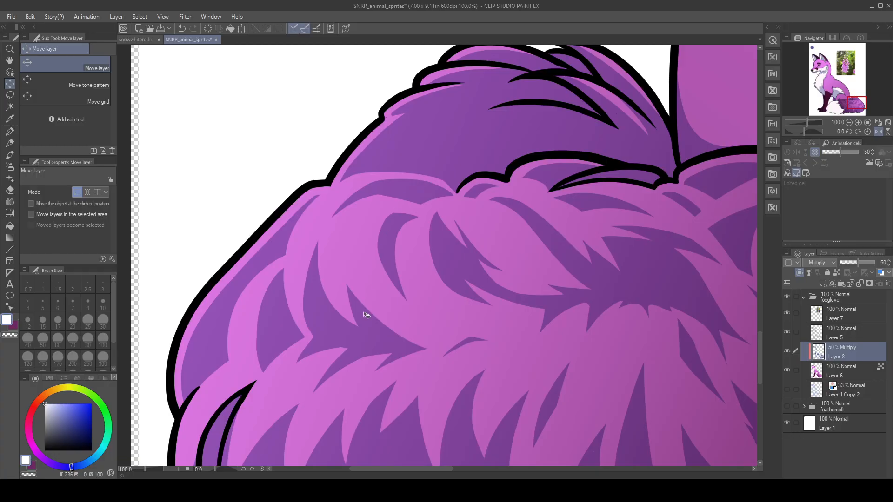
scroll(367, 315, "down", 4)
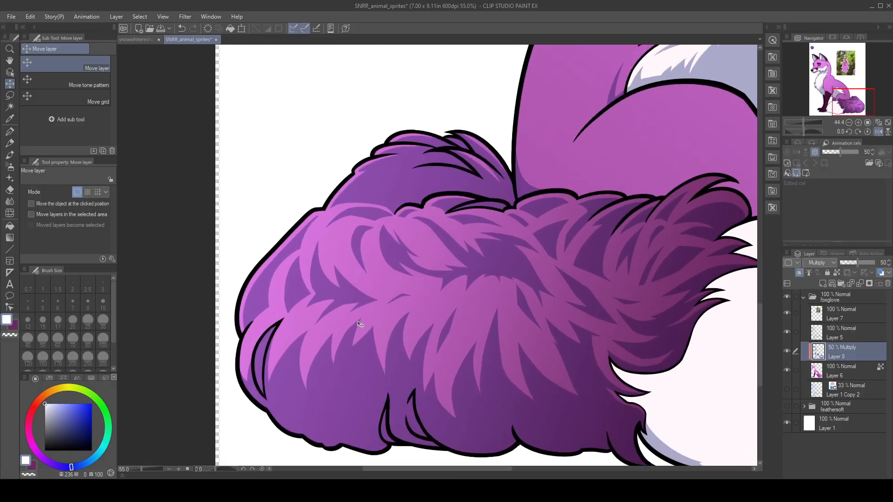
- Select the Mapping pen and mirror the fox canvas view horizontally for close work on the tail
left_click(10, 131)
scroll(406, 293, "down", 2)
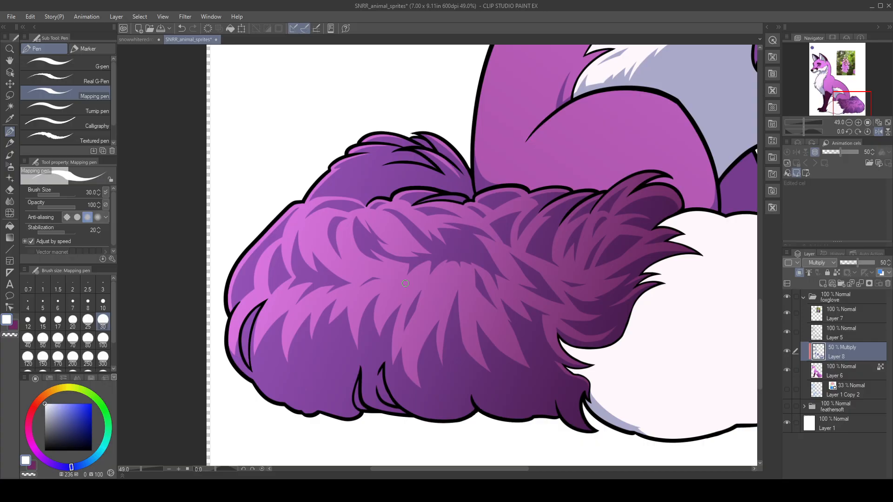
left_click(878, 131)
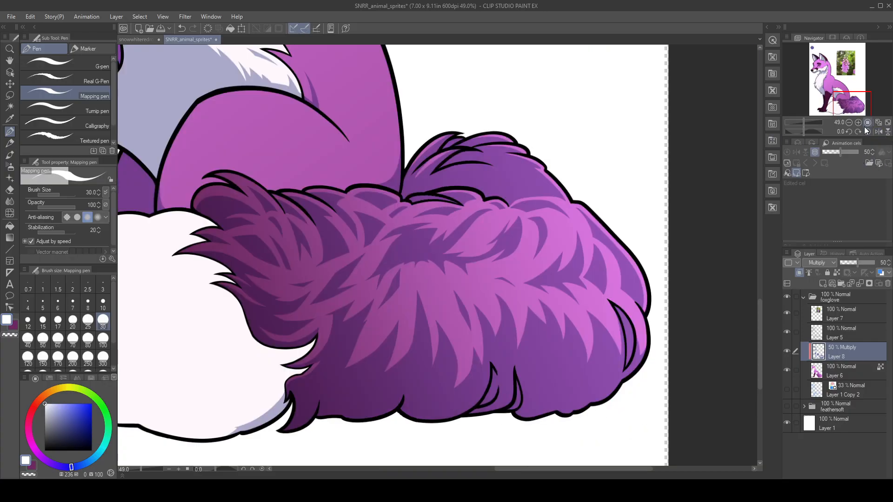
left_click(858, 122)
left_click(859, 123)
mouse_move(508, 295)
left_mouse_down()
mouse_move(527, 308)
mouse_move(612, 279)
mouse_move(464, 259)
left_mouse_up()
key("ctrl+z")
key("c")
left_click_drag(438, 287, 494, 232)
key("ctrl+z")
key("c")
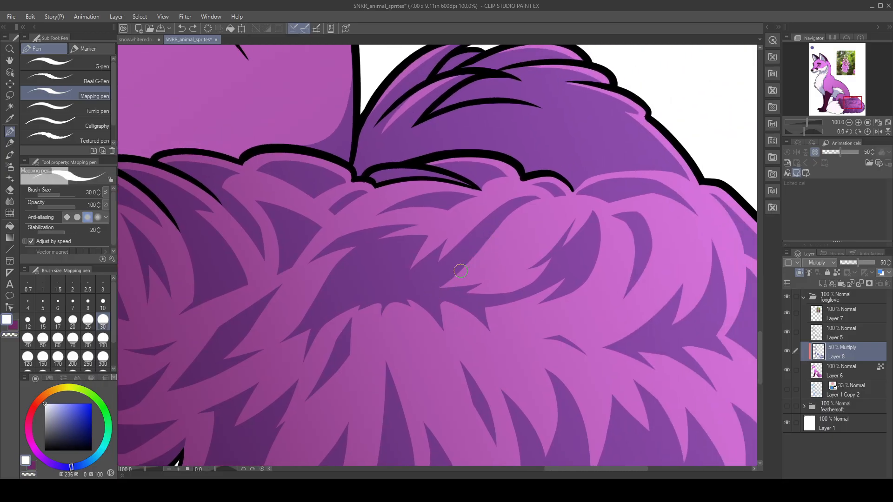
- Set the fox's shadow layer to Darken at 100% opacity and sample the blue shadow color from the tail
left_click(825, 265)
left_click(811, 34)
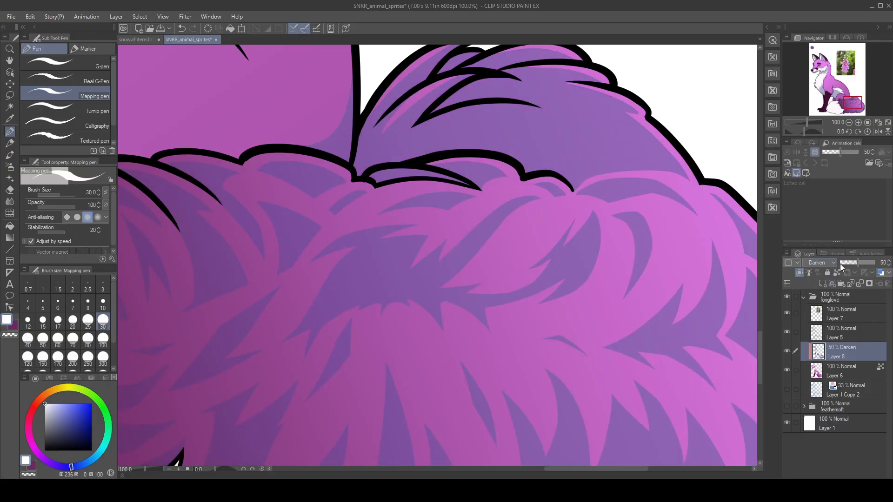
left_click_drag(857, 262, 876, 262)
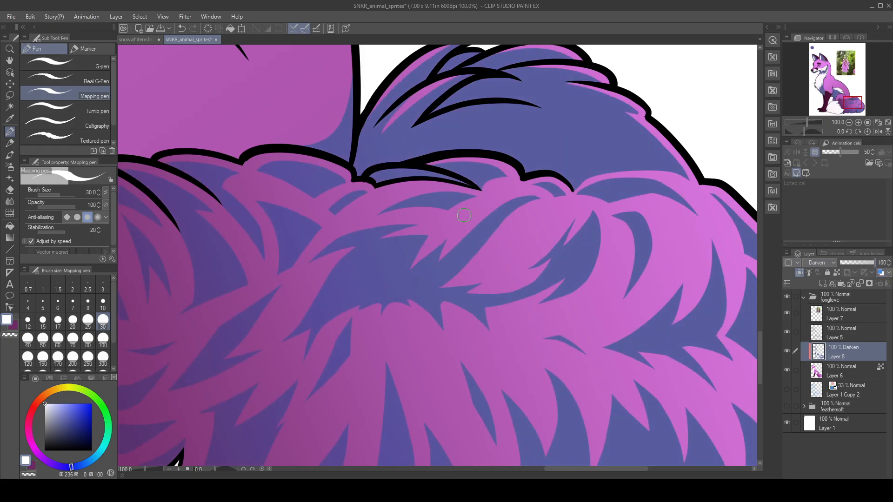
left_click_drag(482, 182, 607, 278)
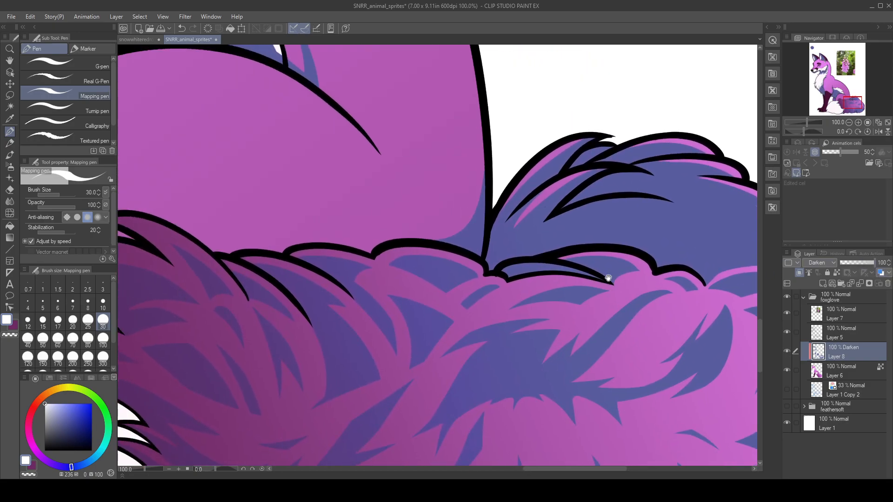
left_click(500, 234, "alt")
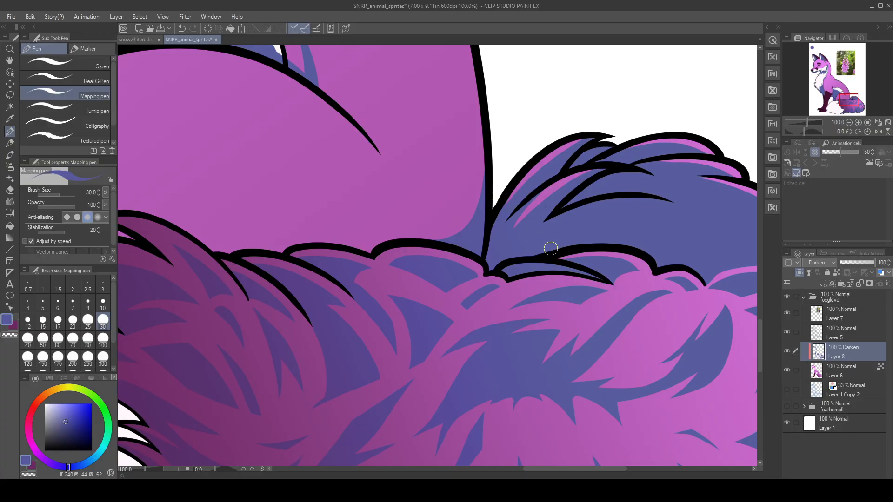
- Check the shadows across the fox's lower body and tail, and set the shadow layer's blending mode to Multiply
left_click(848, 122)
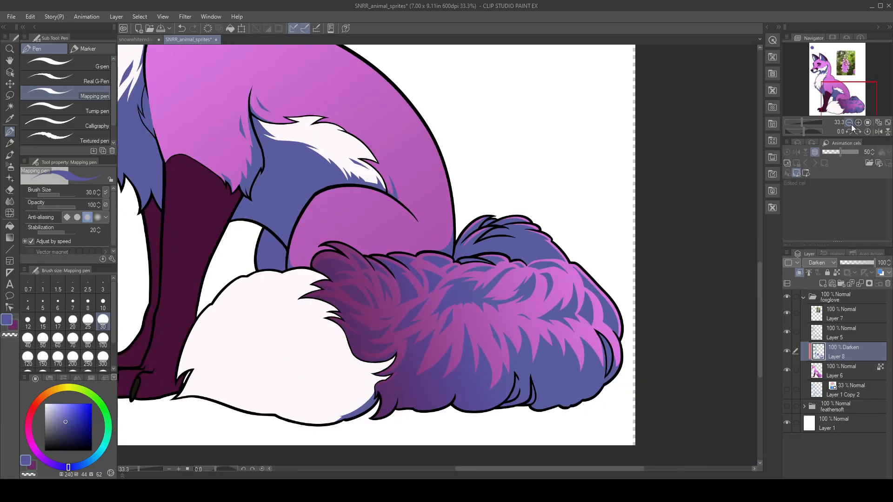
left_click_drag(550, 309, 614, 280)
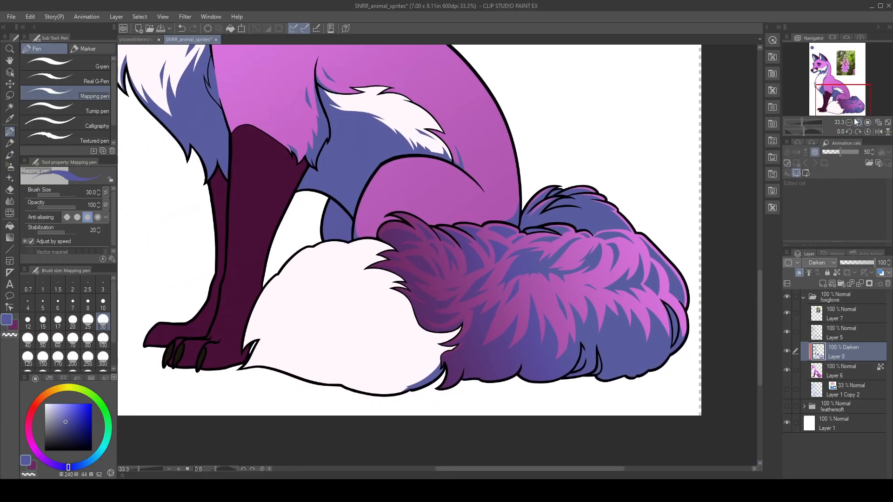
left_click_drag(854, 101, 845, 99)
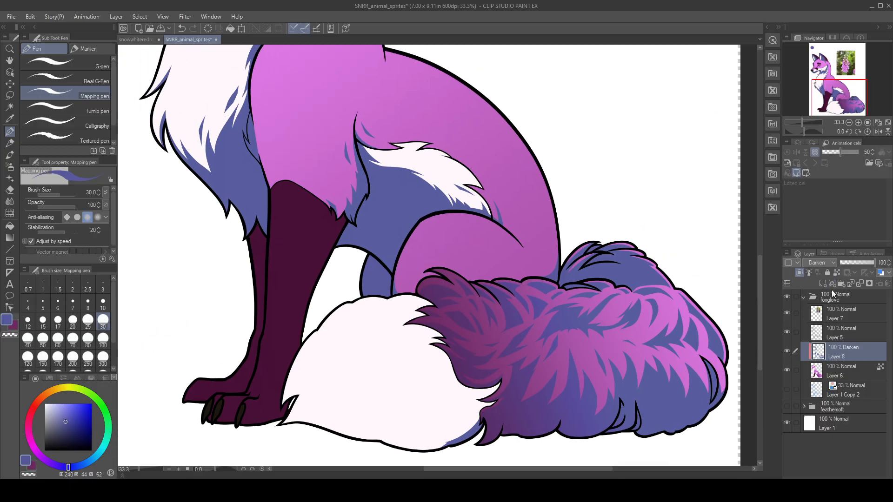
left_click(858, 122)
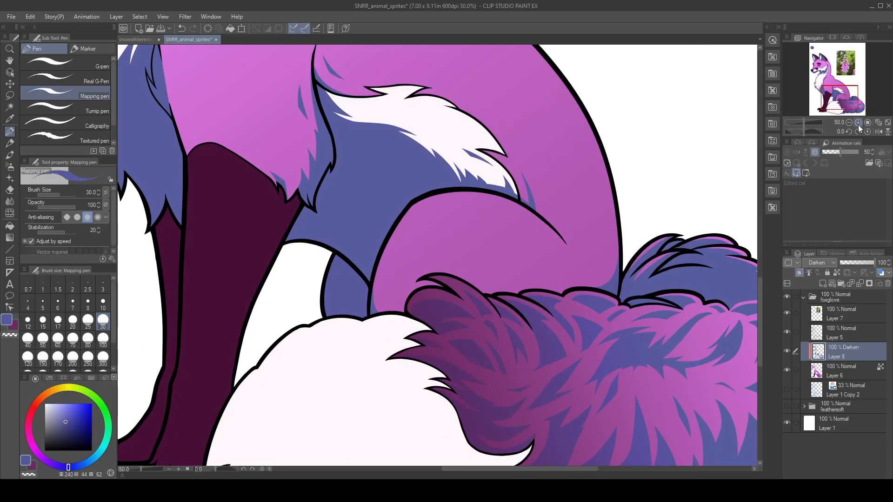
left_click_drag(677, 349, 635, 282)
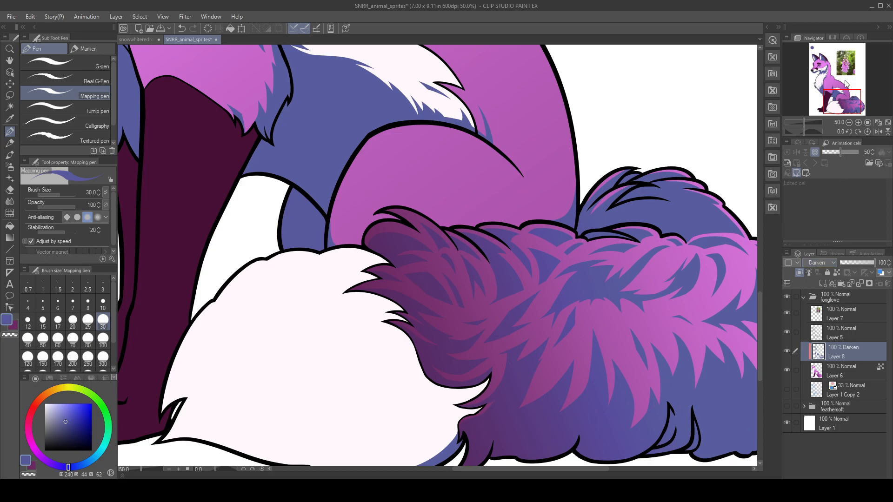
left_click(816, 33)
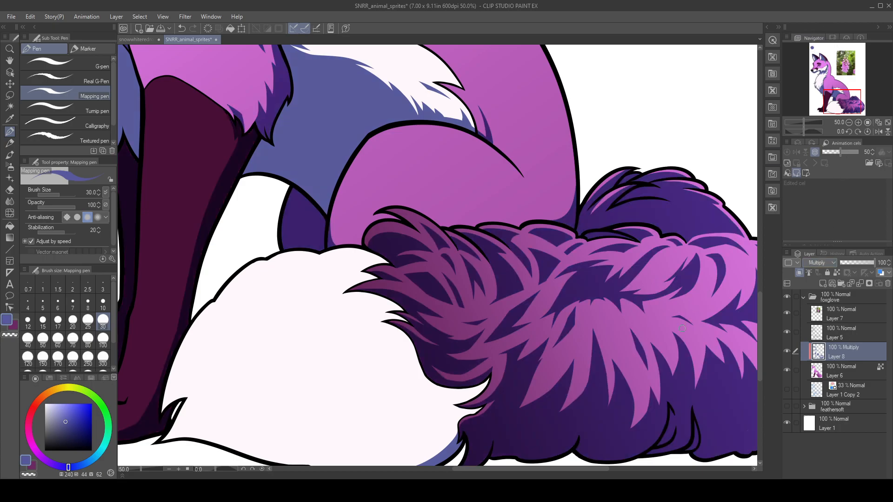
- Set the Multiply shadow layer's opacity to 50%
left_click_drag(676, 339, 658, 312)
left_click(857, 262)
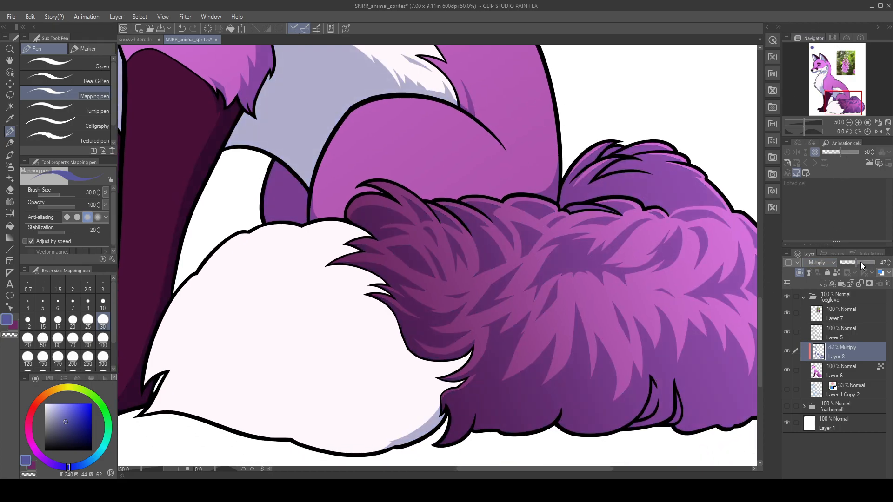
double_click(890, 263)
- Examine the tail's fur shadows at the reduced opacity in mirrored view at up to 100% zoom, from the outer curve to the white tip
left_click_drag(713, 324, 599, 300)
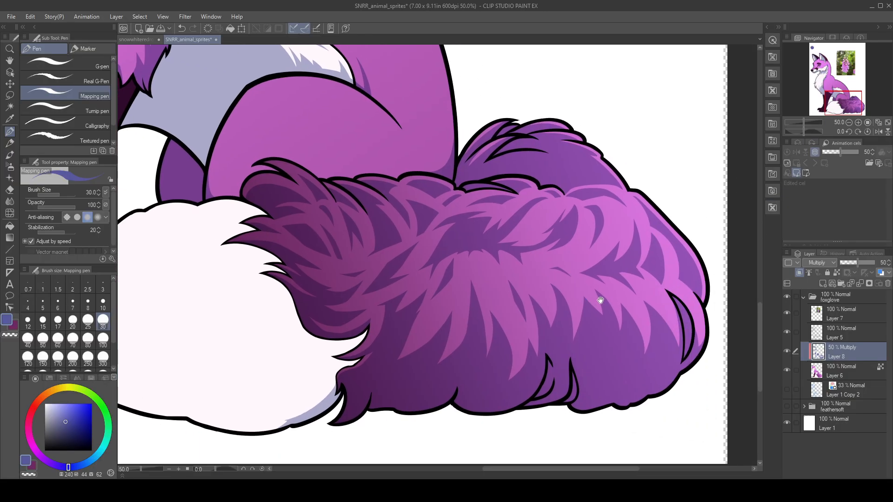
left_click_drag(674, 292, 680, 317)
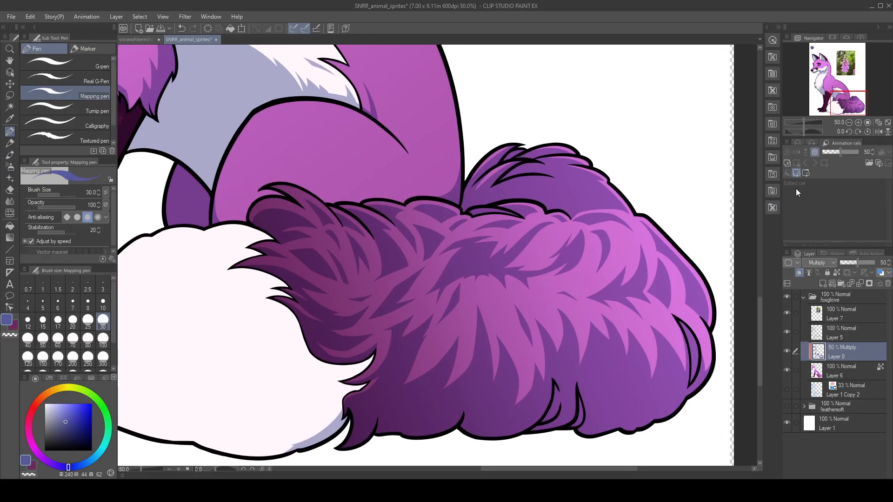
left_click(878, 131)
left_click_drag(389, 337, 524, 309)
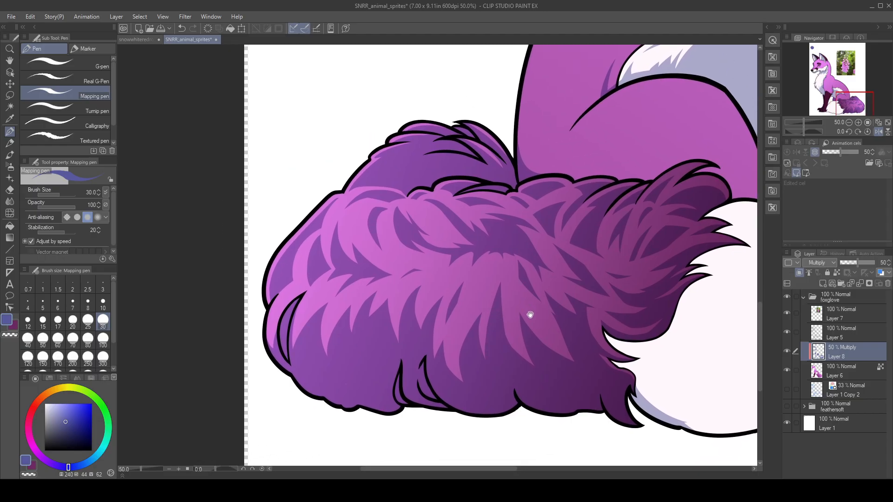
left_click(858, 122)
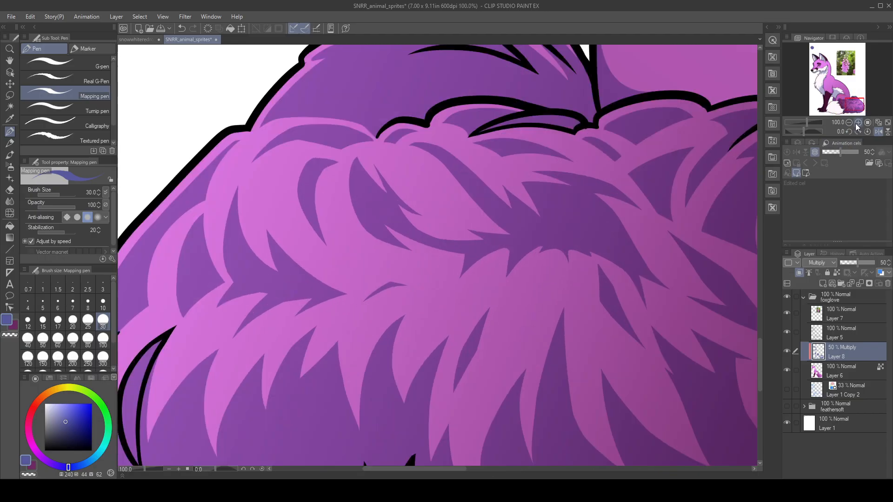
mouse_move(381, 319)
left_mouse_down()
mouse_move(442, 354)
mouse_move(431, 296)
mouse_move(465, 329)
left_mouse_up()
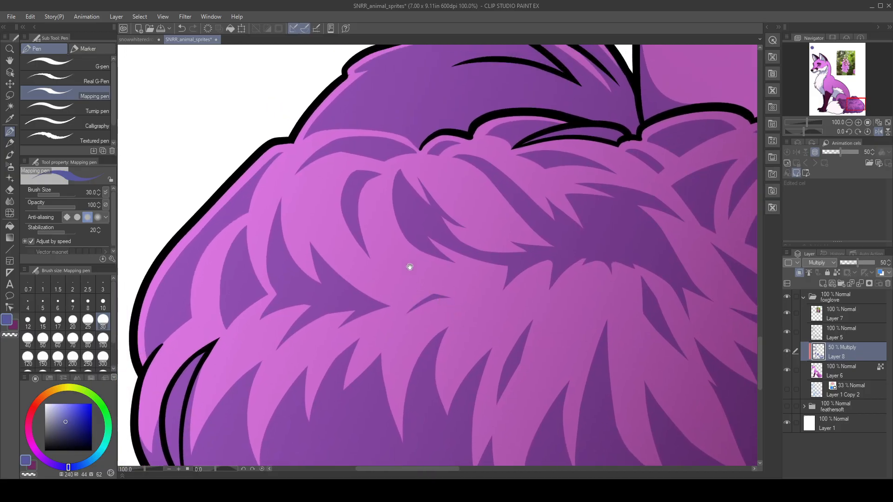
mouse_move(401, 327)
left_mouse_down()
mouse_move(462, 227)
mouse_move(393, 278)
left_mouse_up()
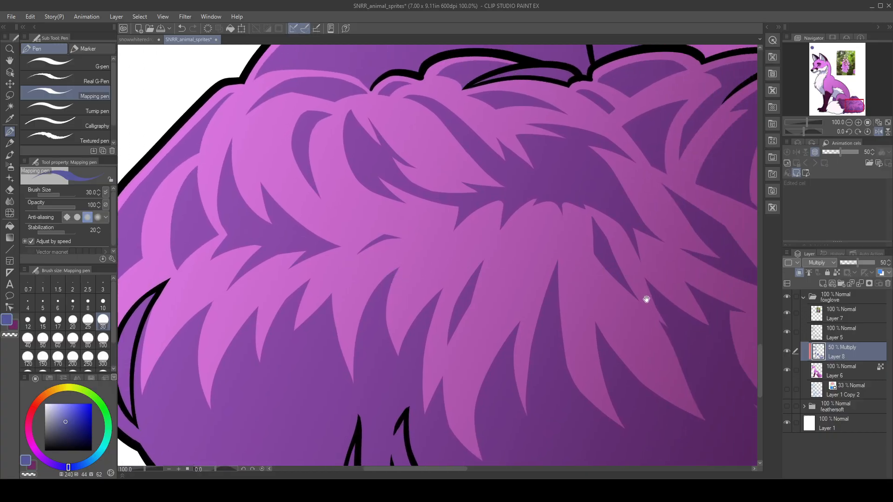
left_click_drag(644, 297, 489, 314)
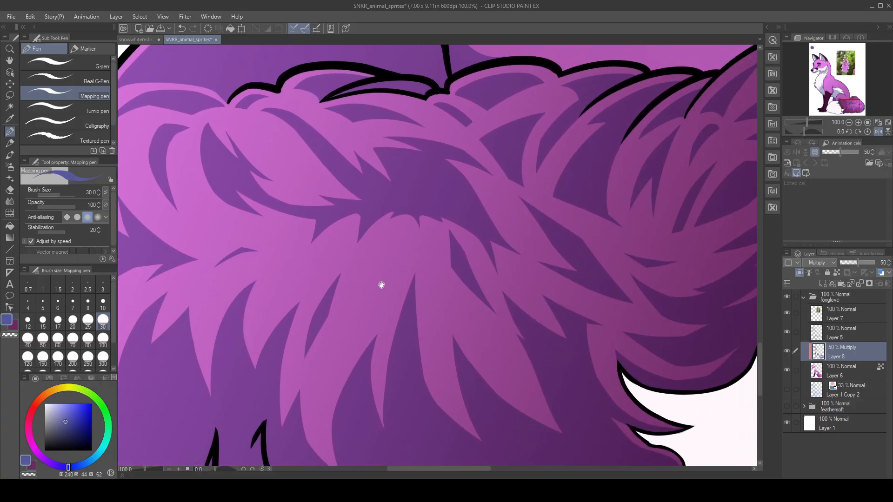
left_click_drag(568, 284, 352, 319)
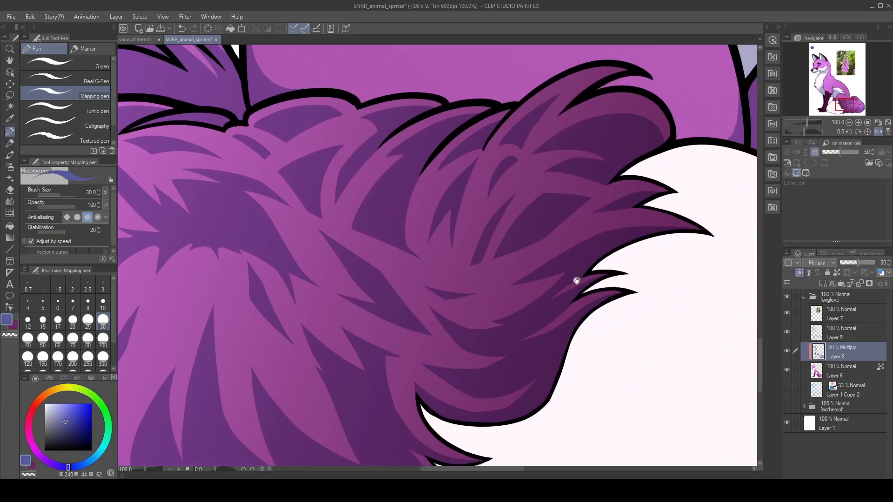
left_click_drag(702, 244, 624, 166)
left_click(878, 132)
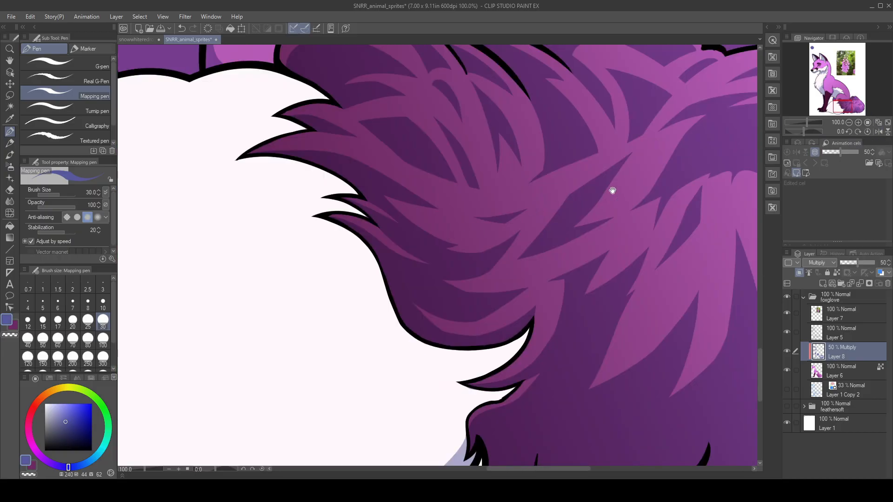
- Paint a small pointed shadow on the upper edge of the white tail tip, just beneath the overhanging purple fur
left_click(849, 122)
left_click(848, 131)
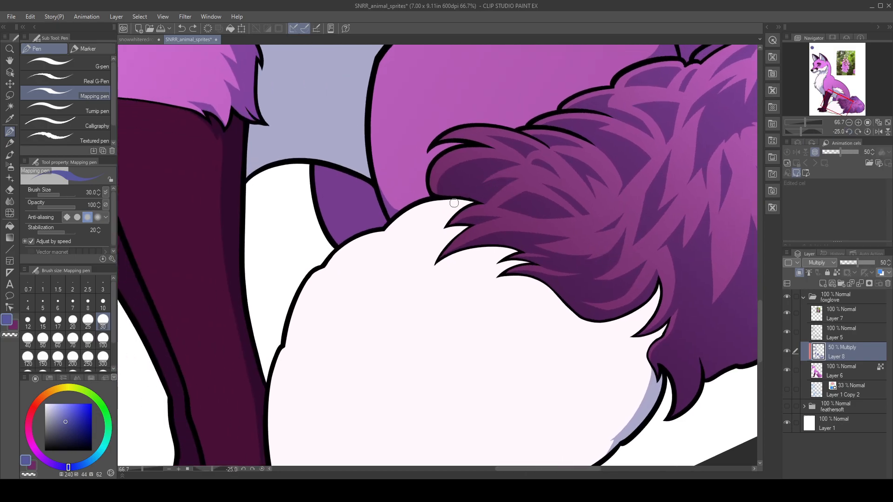
left_click_drag(395, 232, 470, 202)
key("ctrl+z")
left_click_drag(397, 230, 470, 200)
mouse_move(398, 230)
left_mouse_down()
mouse_move(458, 225)
mouse_move(397, 231)
mouse_move(449, 227)
mouse_move(397, 231)
mouse_move(440, 226)
mouse_move(400, 229)
mouse_move(466, 201)
mouse_move(404, 229)
mouse_move(445, 224)
mouse_move(472, 201)
mouse_move(414, 223)
mouse_move(461, 166)
mouse_move(388, 251)
mouse_move(403, 238)
mouse_move(460, 233)
left_mouse_up()
key("ctrl+z")
key("ctrl+z")
key("c")
key("c")
left_click_drag(409, 223, 458, 229)
key("ctrl+z")
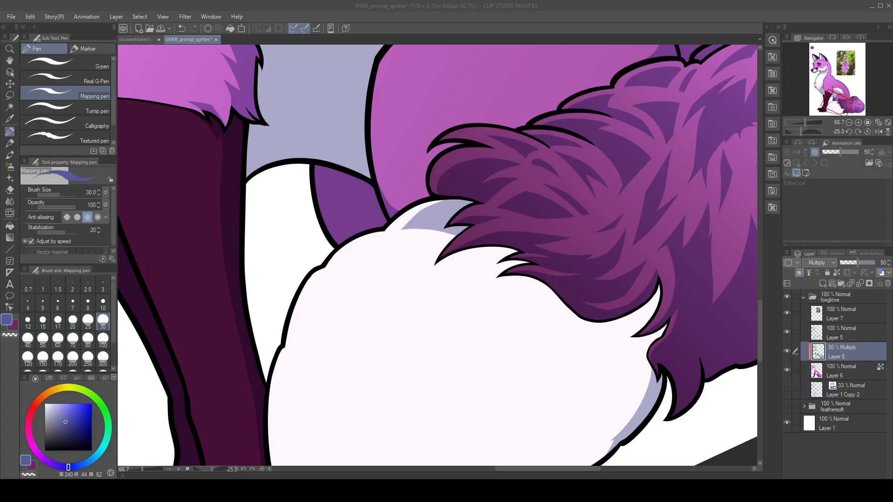
- Paint a shadow into the pointed end of the white tail tip beside the front paws
left_click_drag(529, 303, 557, 319)
left_click_drag(470, 316, 516, 255)
left_click_drag(419, 270, 425, 319)
left_click_drag(541, 388, 448, 242)
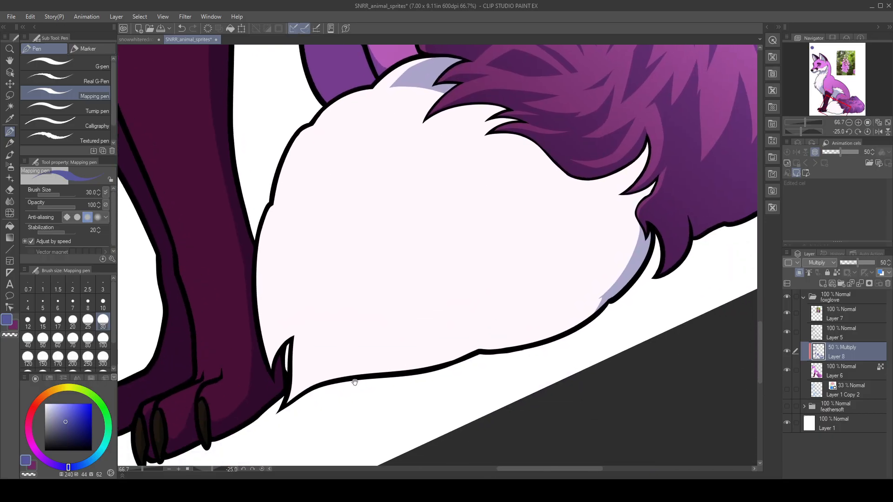
left_click_drag(298, 397, 350, 332)
key("ctrl+z")
left_click_drag(302, 391, 366, 329)
key("ctrl+z")
mouse_move(290, 400)
left_mouse_down()
mouse_move(314, 366)
mouse_move(371, 329)
left_mouse_up()
key("ctrl+z")
mouse_move(295, 398)
left_mouse_down()
mouse_move(316, 360)
mouse_move(359, 336)
left_mouse_up()
mouse_move(321, 382)
left_mouse_down()
mouse_move(330, 355)
mouse_move(310, 390)
mouse_move(325, 353)
mouse_move(366, 335)
left_mouse_up()
key("ctrl+z")
- Refine the upper end of the shadow at the tail's point into a sharp fur tuft, trimming with the transparent color
left_click_drag(323, 353, 403, 328)
key("ctrl+z")
left_click_drag(327, 346, 404, 328)
key("ctrl+z")
key("c")
mouse_move(323, 343)
left_mouse_down()
mouse_move(382, 330)
mouse_move(303, 356)
mouse_move(397, 339)
left_mouse_up()
key("c")
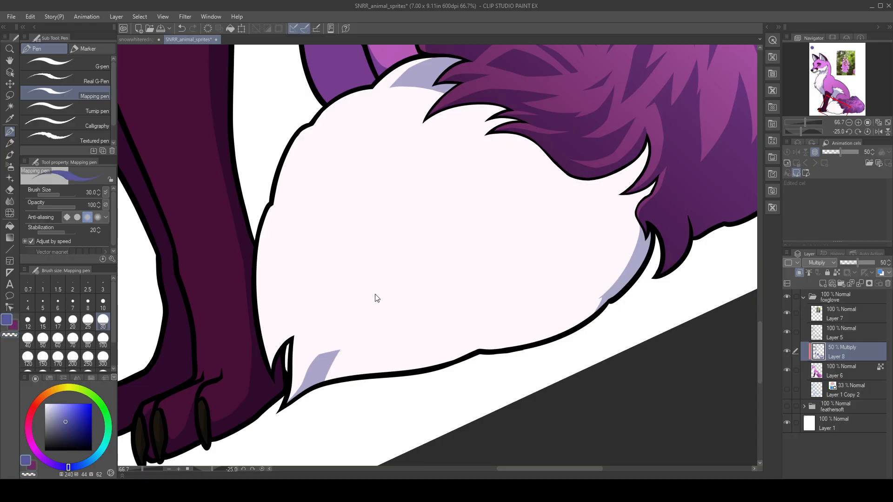
- Extend the shadow from the tail's point as a band along the lower edge of the white tail tip
left_click_drag(322, 385, 467, 326)
key("ctrl+z")
mouse_move(325, 382)
left_mouse_down()
mouse_move(355, 357)
mouse_move(492, 320)
left_mouse_up()
left_click_drag(375, 350, 329, 379)
mouse_move(406, 349)
left_mouse_down()
mouse_move(335, 381)
mouse_move(474, 353)
mouse_move(372, 362)
mouse_move(443, 339)
mouse_move(352, 354)
mouse_move(450, 351)
mouse_move(505, 310)
left_mouse_up()
key("ctrl+z")
left_click_drag(346, 357, 533, 294)
mouse_move(365, 346)
left_mouse_down()
mouse_move(503, 321)
mouse_move(383, 343)
mouse_move(483, 323)
left_mouse_up()
- Shape the upper edge of the lower shadow band into a pointed fur tuft near its middle
key("c")
left_click_drag(392, 356, 502, 319)
key("ctrl+z")
mouse_move(386, 356)
left_mouse_down()
mouse_move(492, 310)
mouse_move(448, 352)
left_mouse_up()
left_click_drag(494, 316, 463, 344)
left_click_drag(460, 343, 537, 336)
key("ctrl+z")
mouse_move(464, 341)
left_mouse_down()
mouse_move(574, 322)
mouse_move(626, 280)
mouse_move(587, 315)
mouse_move(473, 343)
mouse_move(563, 330)
mouse_move(477, 350)
mouse_move(591, 317)
mouse_move(604, 305)
mouse_move(489, 344)
left_mouse_up()
- Continue the shadow band along the lower edge until it joins the shadow below the purple fur
mouse_move(575, 330)
left_mouse_down()
mouse_move(555, 348)
mouse_move(505, 324)
mouse_move(582, 316)
mouse_move(520, 357)
mouse_move(586, 315)
mouse_move(472, 374)
left_mouse_up()
key("ctrl+z")
left_click_drag(513, 353, 567, 321)
key("ctrl+z")
left_click_drag(499, 360, 577, 314)
key("ctrl+z")
left_click_drag(493, 362, 593, 303)
left_click_drag(527, 352, 582, 299)
key("ctrl+z")
mouse_move(505, 362)
left_mouse_down()
mouse_move(548, 332)
mouse_move(574, 330)
mouse_move(556, 331)
mouse_move(567, 323)
left_mouse_up()
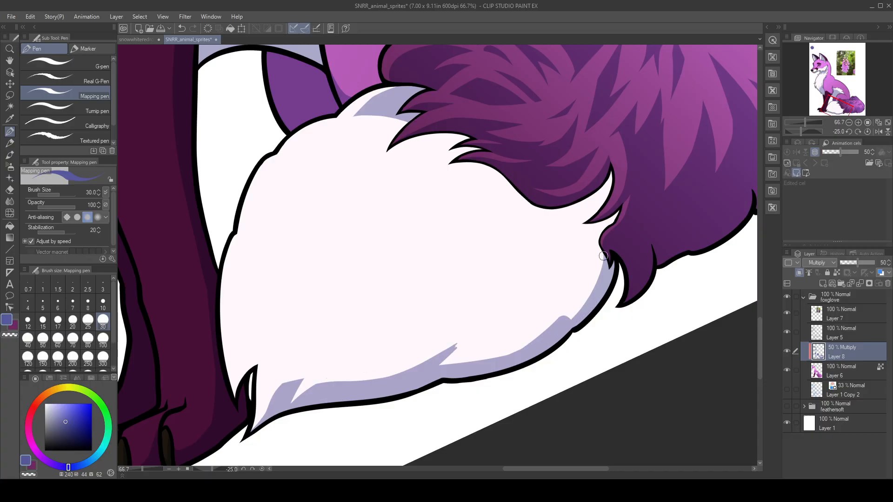
- Paint a long tapered fur shadow branching inward from the lower band, leaving a white gap beneath it
left_click_drag(604, 263, 561, 314)
key("ctrl+z")
left_click_drag(444, 361, 500, 325)
key("ctrl+z")
mouse_move(446, 359)
left_mouse_down()
mouse_move(521, 329)
mouse_move(461, 346)
mouse_move(472, 337)
mouse_move(463, 339)
mouse_move(531, 325)
left_mouse_up()
key("ctrl+z")
left_click_drag(467, 338, 552, 319)
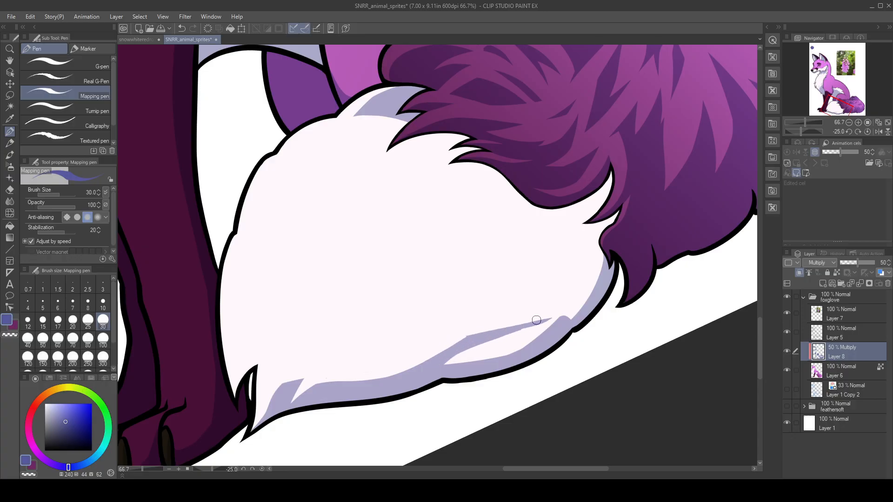
left_click_drag(449, 361, 519, 339)
key("ctrl+z")
left_click_drag(444, 363, 539, 325)
mouse_move(480, 344)
left_mouse_down()
mouse_move(541, 324)
mouse_move(512, 346)
left_mouse_up()
- Trim the branching fur shadow into a shorter, sharper spike with the transparent color
key("c")
left_click_drag(555, 314, 511, 344)
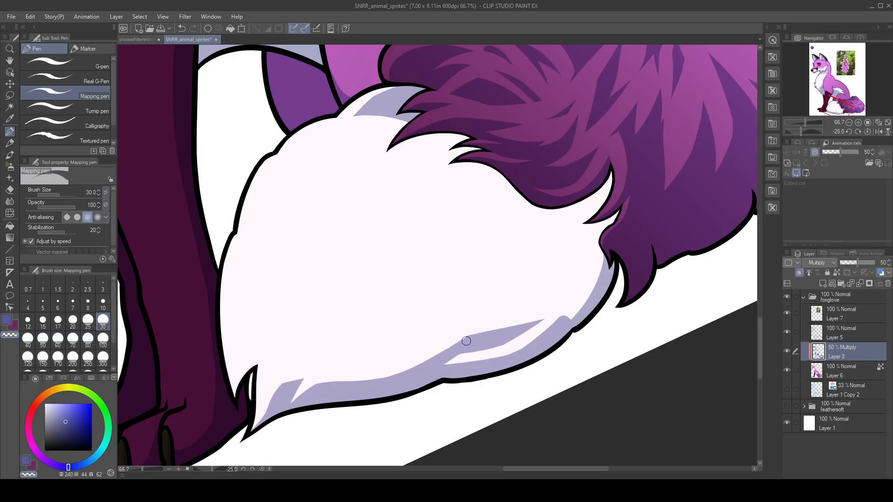
left_click_drag(447, 346, 560, 317)
key("ctrl+z")
mouse_move(456, 343)
left_mouse_down()
mouse_move(553, 321)
mouse_move(467, 334)
mouse_move(529, 327)
mouse_move(495, 328)
mouse_move(538, 323)
mouse_move(531, 318)
mouse_move(577, 289)
left_mouse_up()
key("c")
key("ctrl+z")
- Add a second pointed fur shadow on the white tip, beside the edge shadow below the purple fur
left_click_drag(532, 326, 588, 253)
left_click_drag(534, 325, 586, 256)
key("ctrl+z")
mouse_move(534, 325)
left_mouse_down()
mouse_move(595, 256)
mouse_move(556, 295)
mouse_move(585, 258)
mouse_move(564, 280)
mouse_move(551, 307)
mouse_move(562, 276)
mouse_move(546, 311)
mouse_move(554, 270)
mouse_move(547, 305)
mouse_move(519, 348)
left_mouse_up()
key("c")
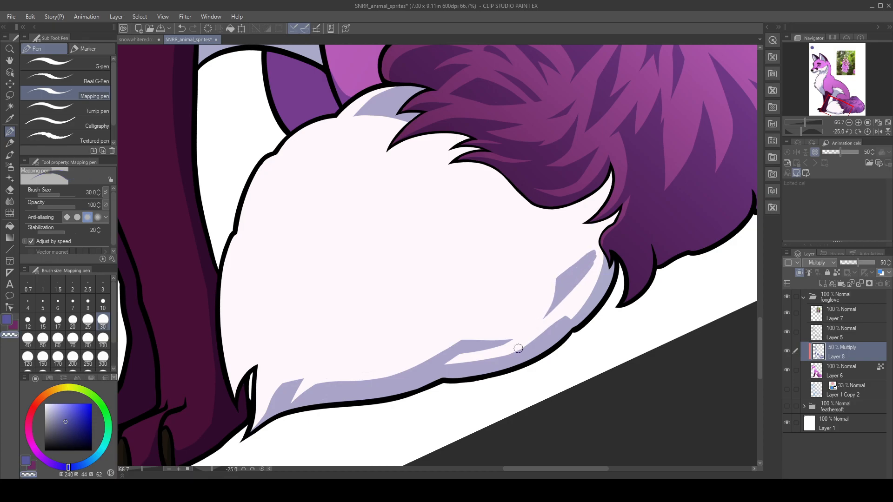
- Fill in the shadow between the second spike and the outline, extending it up into the white notches under the purple fur
left_click_drag(600, 226, 529, 267)
key("c")
left_click_drag(501, 332, 475, 372)
key("ctrl+z")
left_click_drag(497, 338, 465, 379)
key("ctrl+z")
left_click_drag(503, 328, 465, 377)
mouse_move(508, 320)
left_mouse_down()
mouse_move(493, 367)
mouse_move(528, 308)
mouse_move(515, 340)
left_mouse_up()
mouse_move(498, 309)
left_mouse_down()
mouse_move(547, 251)
mouse_move(521, 294)
mouse_move(525, 281)
mouse_move(530, 316)
mouse_move(521, 289)
mouse_move(529, 313)
left_mouse_up()
left_click_drag(494, 346, 538, 289)
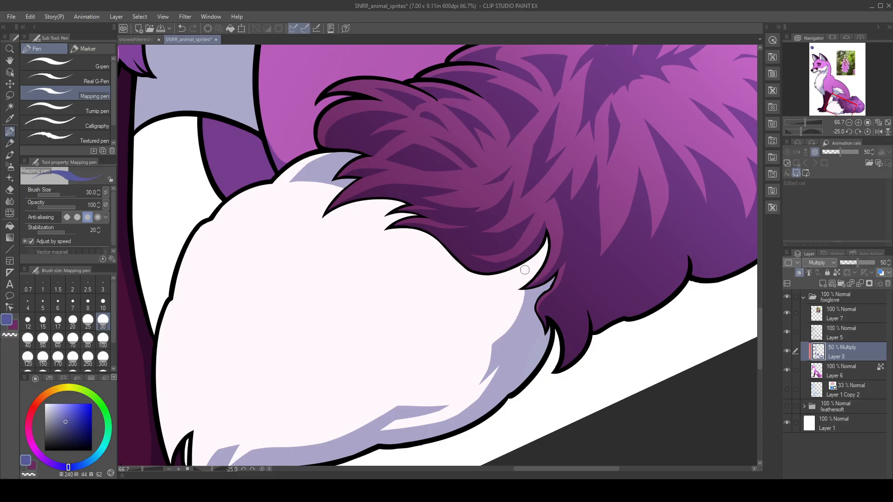
key("ctrl+z")
mouse_move(523, 283)
left_mouse_down()
mouse_move(546, 234)
mouse_move(542, 254)
mouse_move(524, 263)
mouse_move(528, 280)
mouse_move(524, 263)
mouse_move(527, 277)
mouse_move(545, 234)
mouse_move(527, 282)
left_mouse_up()
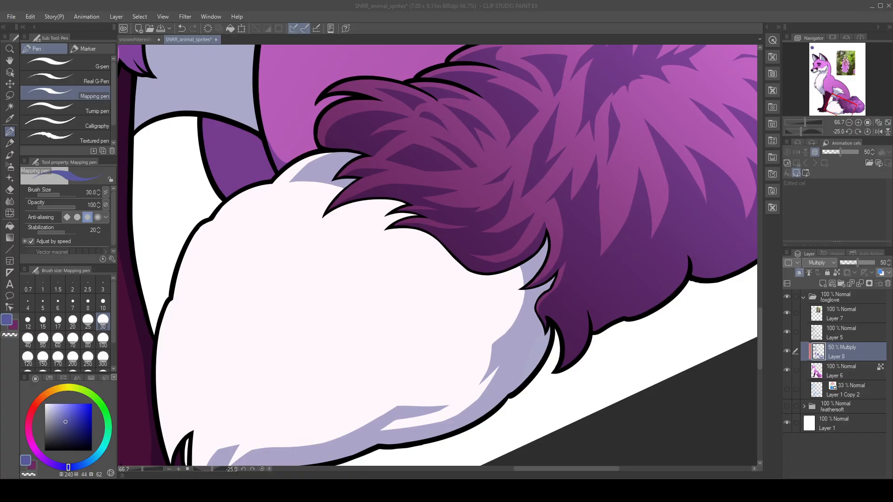
- Paint a detached tapered fur streak inside the white area next to the side shadow and sharpen it with the transparent color
left_click(520, 345)
left_click_drag(484, 385, 547, 316)
mouse_move(503, 337)
left_mouse_down()
mouse_move(460, 351)
mouse_move(481, 347)
mouse_move(472, 346)
mouse_move(517, 308)
mouse_move(546, 262)
left_mouse_up()
mouse_move(478, 328)
left_mouse_down()
mouse_move(546, 264)
mouse_move(508, 314)
mouse_move(532, 287)
mouse_move(481, 327)
mouse_move(522, 316)
left_mouse_up()
key("c")
mouse_move(544, 259)
left_mouse_down()
mouse_move(535, 296)
mouse_move(524, 303)
mouse_move(545, 263)
mouse_move(502, 320)
mouse_move(521, 289)
mouse_move(475, 326)
mouse_move(531, 282)
mouse_move(556, 246)
left_mouse_up()
key("ctrl+z")
left_click_drag(479, 324, 556, 244)
key("c")
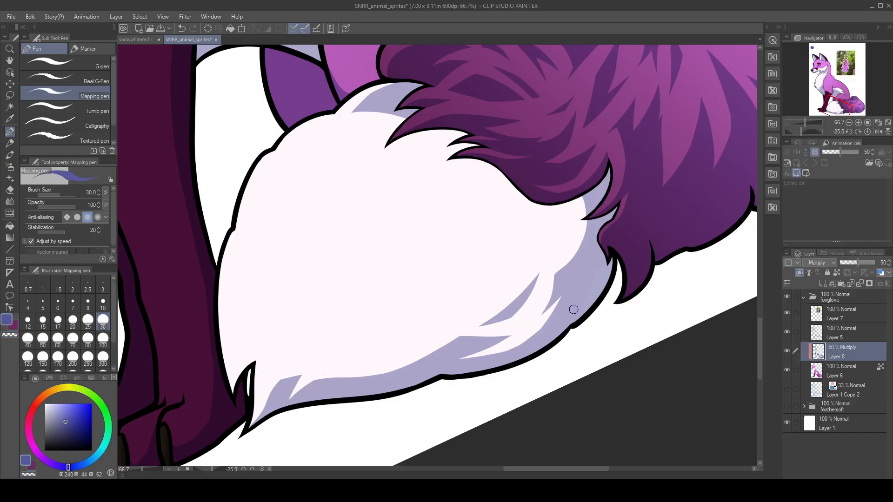
- Widen the side shadow inward beneath the overhanging purple fur
scroll(560, 308, "up", 3)
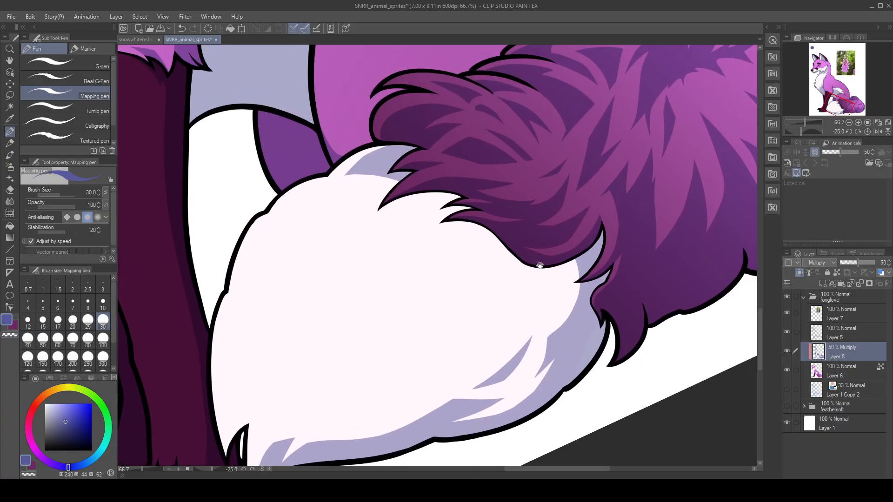
mouse_move(543, 318)
left_mouse_down()
mouse_move(547, 359)
mouse_move(557, 271)
left_mouse_up()
key("ctrl+z")
mouse_move(547, 310)
left_mouse_down()
mouse_move(552, 328)
mouse_move(568, 265)
mouse_move(562, 320)
mouse_move(577, 262)
mouse_move(567, 313)
mouse_move(576, 301)
left_mouse_up()
- Extend the shadow beneath the purple fur farther across the white tip, ending in a downward-pointing spike
left_click_drag(543, 343, 565, 229)
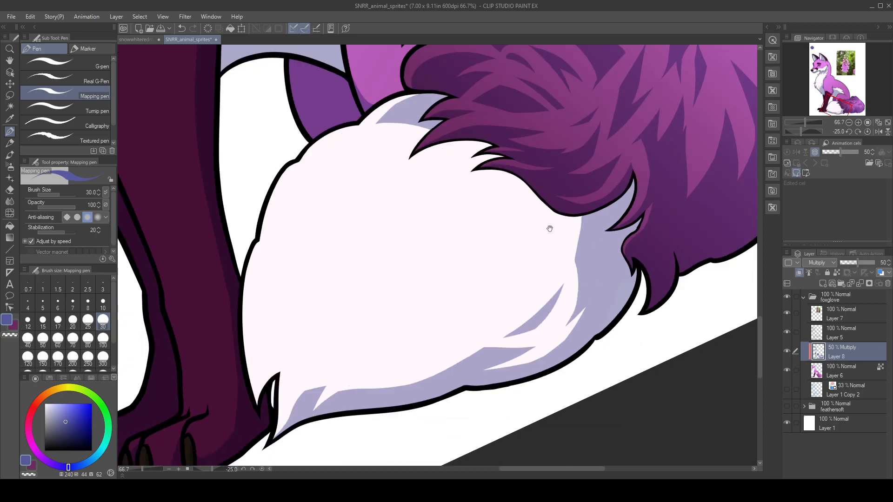
left_click_drag(556, 277, 543, 289)
mouse_move(505, 348)
left_mouse_down()
mouse_move(549, 311)
mouse_move(565, 267)
left_mouse_up()
key("ctrl+z")
mouse_move(506, 348)
left_mouse_down()
mouse_move(541, 318)
mouse_move(562, 271)
left_mouse_up()
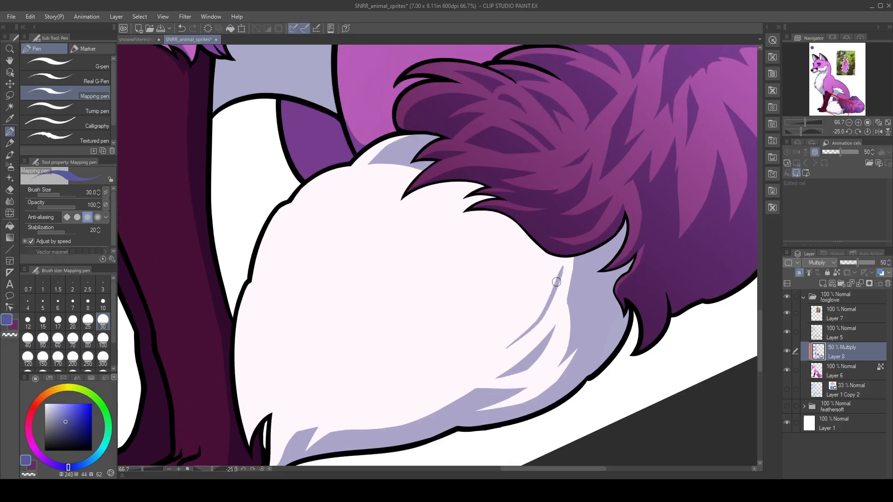
mouse_move(506, 347)
left_mouse_down()
mouse_move(549, 255)
mouse_move(537, 293)
left_mouse_up()
key("ctrl+z")
mouse_move(546, 251)
left_mouse_down()
mouse_move(535, 317)
mouse_move(551, 292)
mouse_move(513, 341)
mouse_move(553, 312)
mouse_move(500, 347)
left_mouse_up()
- Trim the new spike's point and the white gap beside it into clean tapered fur shapes with the transparent color
key("c")
left_click_drag(540, 320, 495, 352)
key("c")
mouse_move(528, 323)
left_mouse_down()
mouse_move(576, 279)
mouse_move(576, 271)
mouse_move(552, 291)
mouse_move(564, 259)
mouse_move(577, 256)
left_mouse_up()
key("ctrl+z")
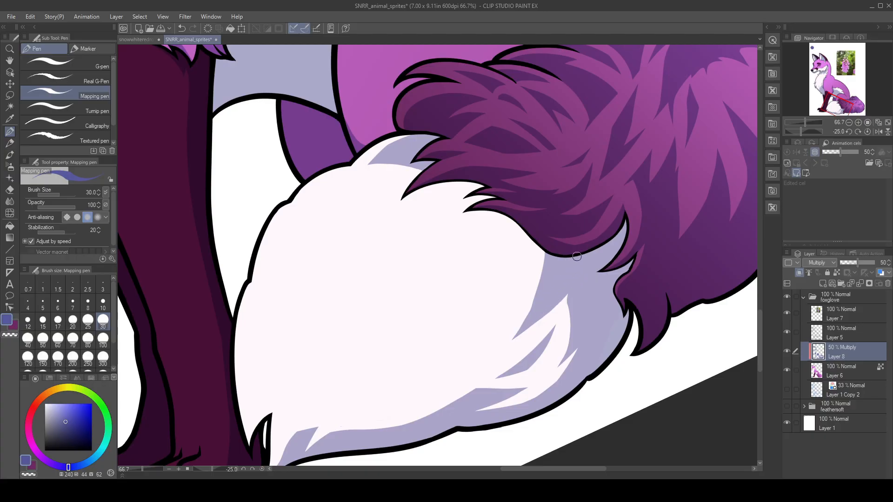
left_click_drag(565, 299, 577, 348)
left_click_drag(561, 294, 572, 347)
left_click_drag(524, 313, 593, 212)
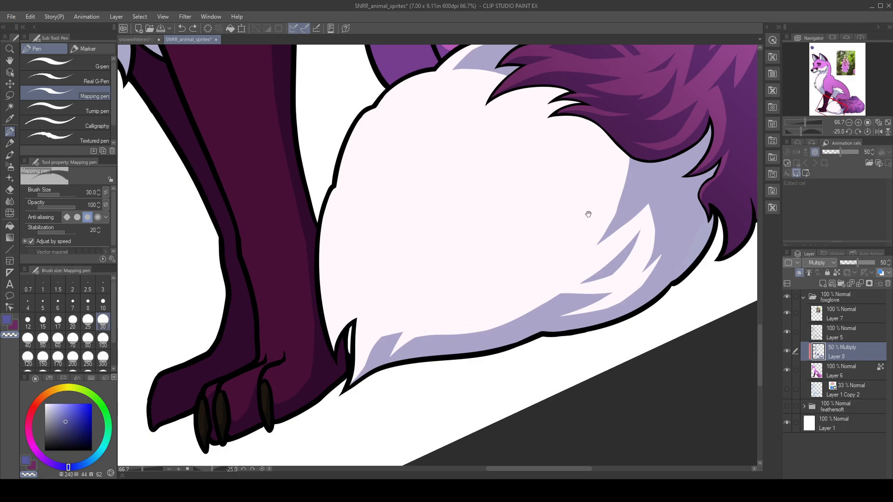
- Add another pointed fur tuft to the lower shadow band, between the tail's point and the existing branching spike
left_click_drag(539, 287, 572, 316)
key("c")
left_click_drag(432, 379, 538, 315)
key("ctrl+z")
mouse_move(453, 365)
left_mouse_down()
mouse_move(528, 327)
mouse_move(461, 380)
mouse_move(488, 346)
mouse_move(449, 370)
mouse_move(554, 317)
mouse_move(615, 261)
left_mouse_up()
key("c")
key("c")
key("ctrl+z")
- Paint a second detached fur streak farther inside the white tip and slim its edge with the transparent color
mouse_move(535, 326)
left_mouse_down()
mouse_move(606, 281)
mouse_move(630, 247)
left_mouse_up()
left_click_drag(539, 324, 614, 260)
key("ctrl+z")
mouse_move(538, 325)
left_mouse_down()
mouse_move(625, 244)
mouse_move(549, 319)
mouse_move(598, 289)
mouse_move(621, 255)
left_mouse_up()
key("ctrl+z")
mouse_move(594, 288)
left_mouse_down()
mouse_move(631, 235)
mouse_move(581, 290)
mouse_move(564, 339)
left_mouse_up()
key("c")
left_click_drag(582, 273, 550, 363)
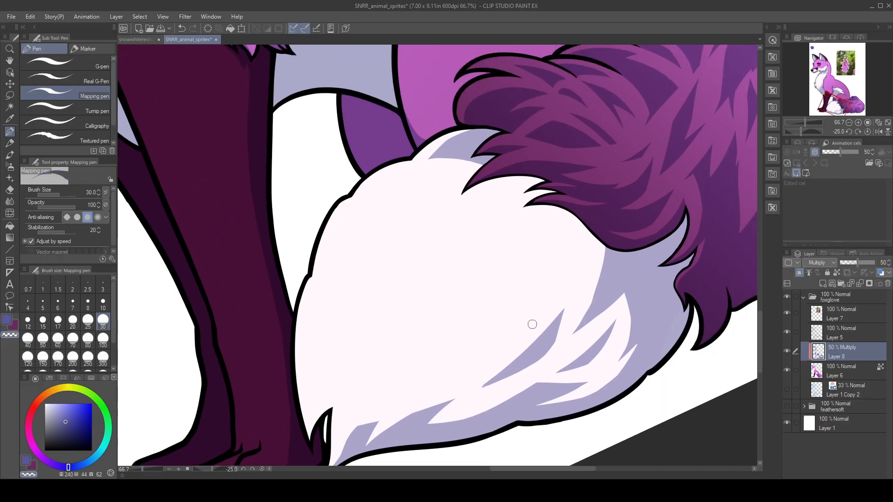
left_click_drag(566, 302, 476, 386)
left_click_drag(557, 306, 472, 389)
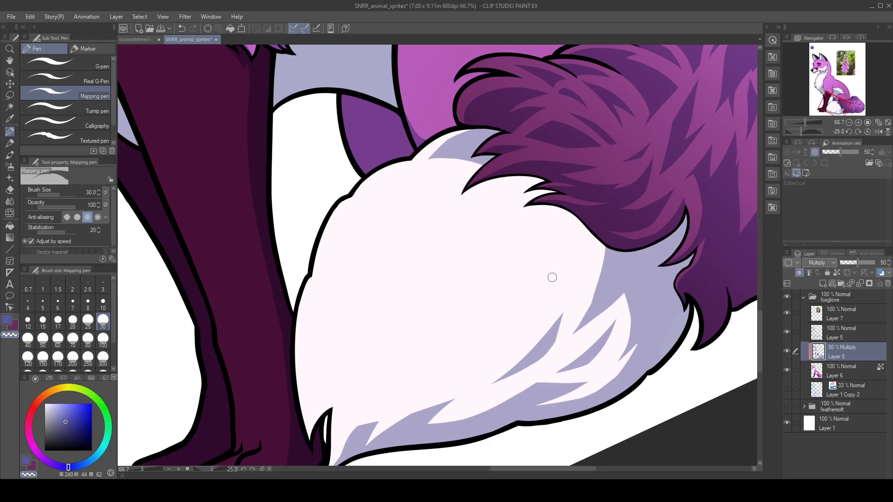
scroll(574, 263, "up", 1)
left_click_drag(579, 254, 566, 321)
key("ctrl+z")
left_click_drag(578, 251, 564, 308)
mouse_move(576, 246)
left_mouse_down()
mouse_move(564, 308)
mouse_move(577, 242)
left_mouse_up()
key("ctrl+z")
left_click_drag(570, 284, 562, 322)
key("ctrl+z")
left_click_drag(571, 283, 562, 325)
key("ctrl+z")
left_click_drag(571, 290, 562, 329)
key("ctrl+z")
mouse_move(570, 290)
left_mouse_down()
mouse_move(562, 326)
mouse_move(574, 237)
left_mouse_up()
key("ctrl+z")
key("ctrl+z")
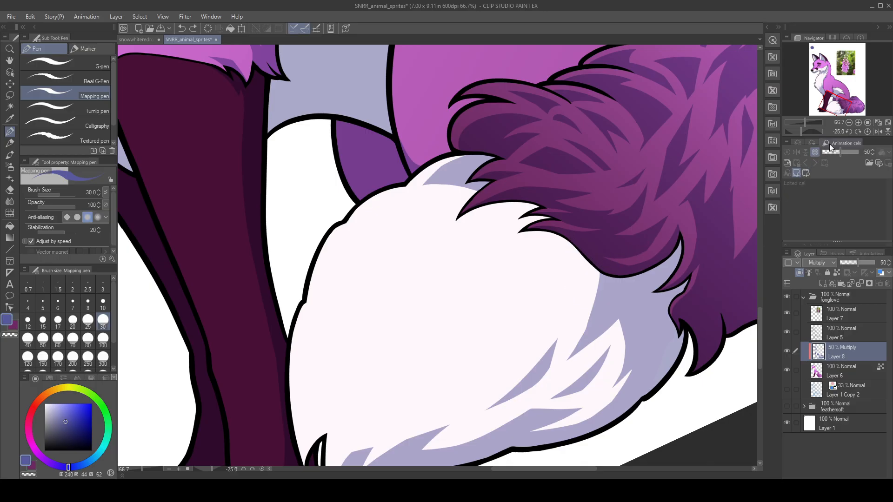
left_click(868, 131)
left_click(878, 131)
left_click_drag(501, 313, 498, 247)
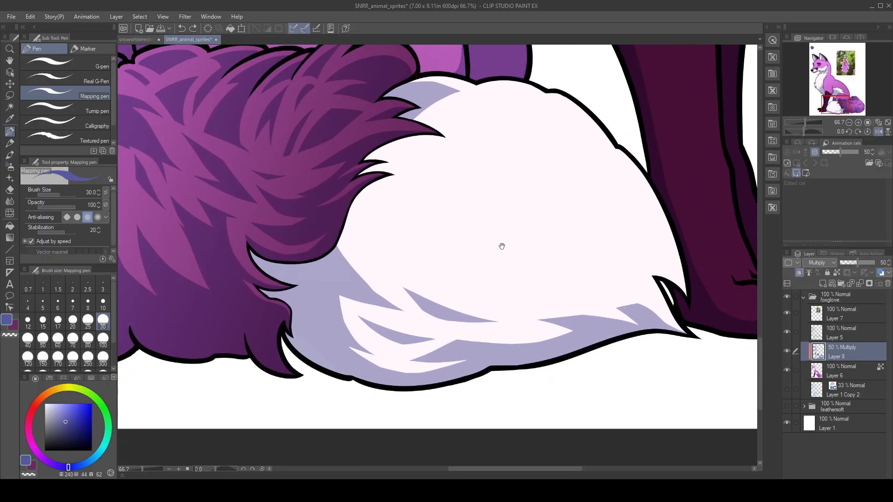
left_click(877, 132)
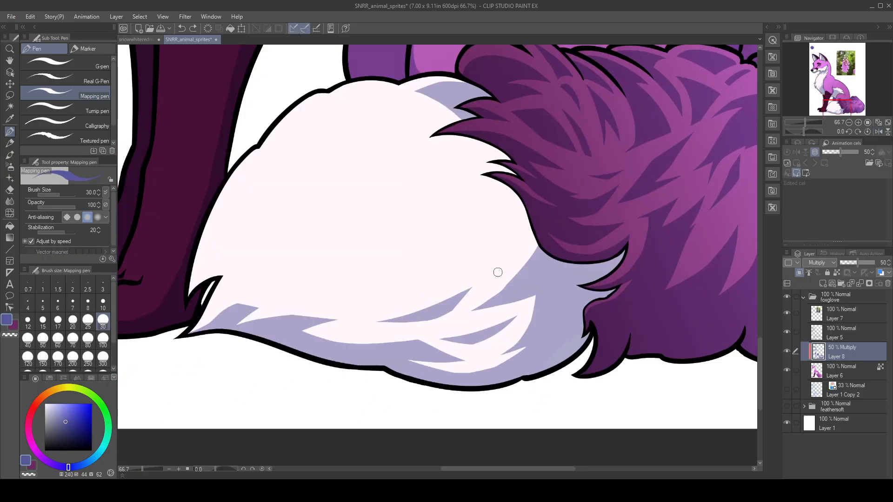
left_click_drag(493, 274, 535, 249)
key("ctrl+z")
mouse_move(489, 275)
left_mouse_down()
mouse_move(538, 252)
mouse_move(528, 241)
left_mouse_up()
key("ctrl+z")
left_click_drag(488, 274, 534, 226)
left_click_drag(494, 274, 533, 246)
mouse_move(499, 269)
left_mouse_down()
mouse_move(537, 249)
mouse_move(514, 259)
mouse_move(533, 236)
left_mouse_up()
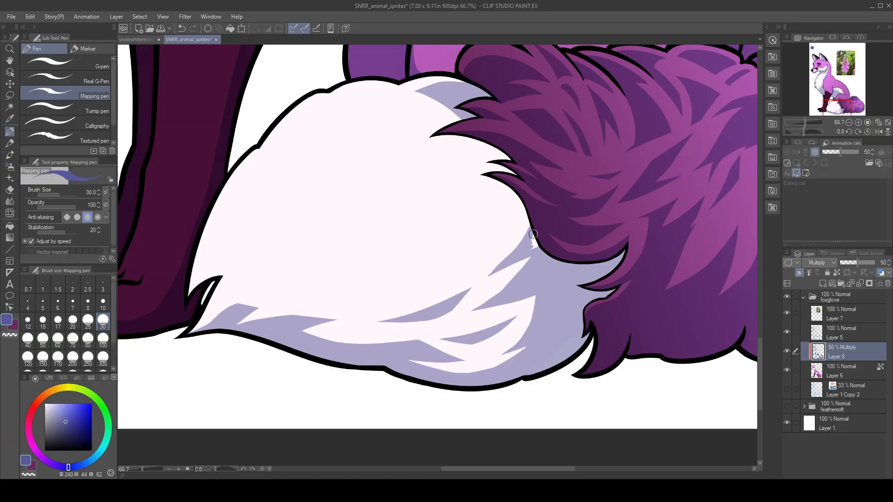
key("c")
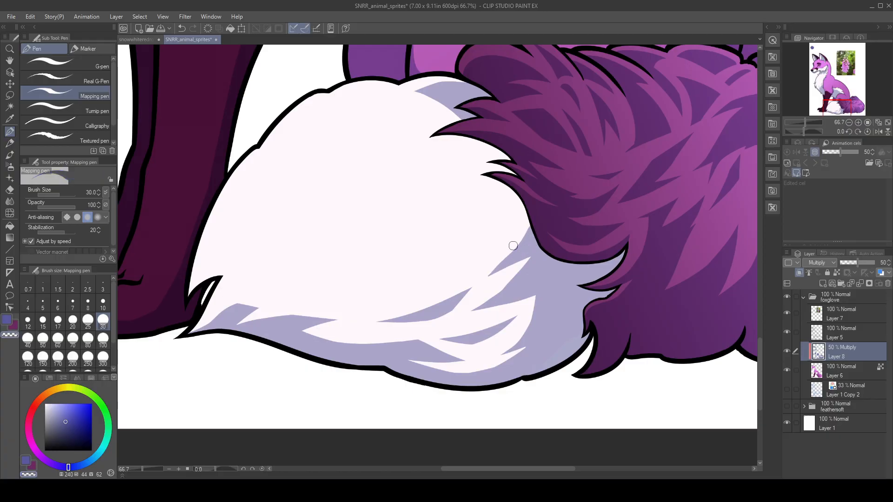
left_click_drag(485, 279, 532, 230)
left_click_drag(484, 279, 531, 229)
key("ctrl+z")
key("ctrl+z")
key("ctrl+z")
key("ctrl+z")
key("ctrl+z")
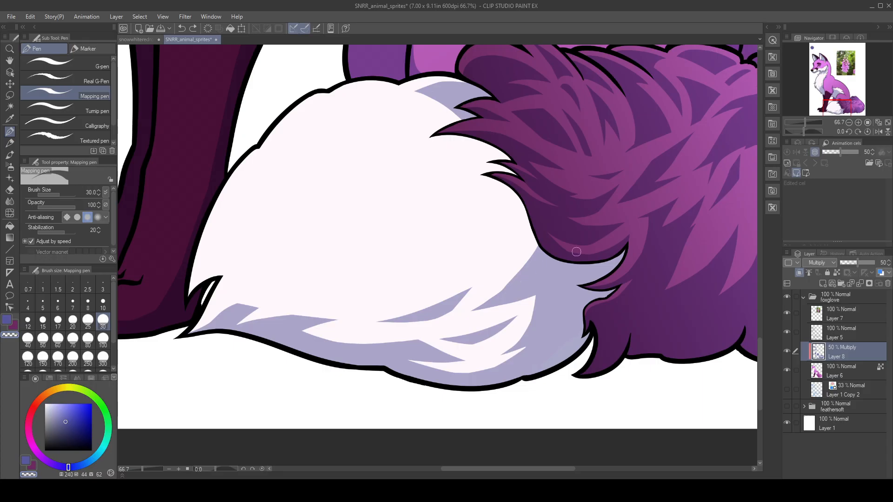
- Paint a curved, pointed shadow tuft from the shadow's upper end beneath the purple fur into the white tip
left_click(878, 131)
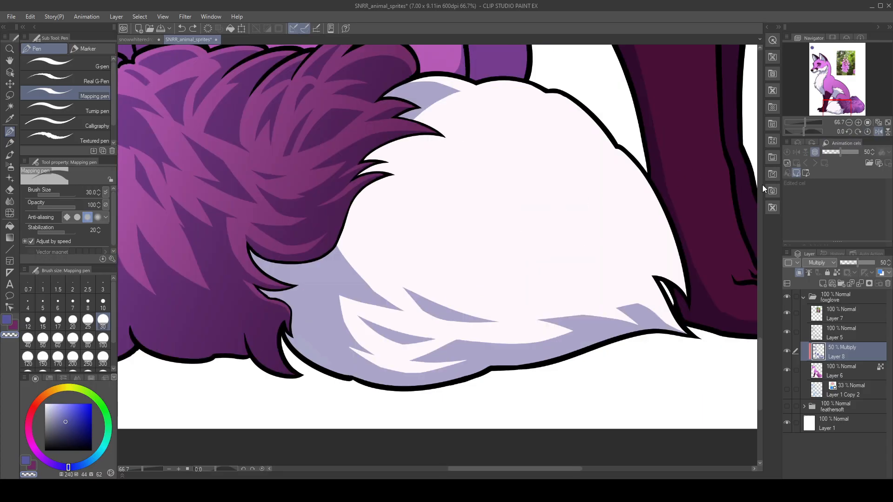
left_click(878, 132)
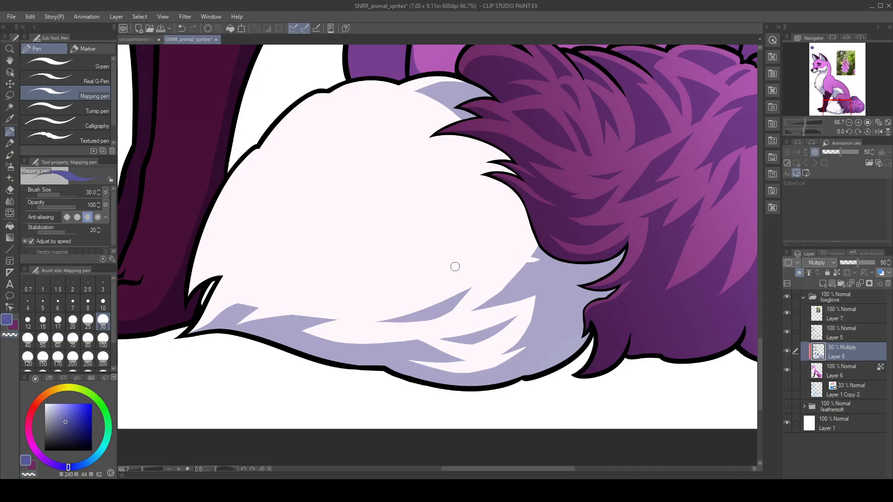
mouse_move(438, 265)
left_mouse_down()
mouse_move(489, 251)
mouse_move(533, 258)
left_mouse_up()
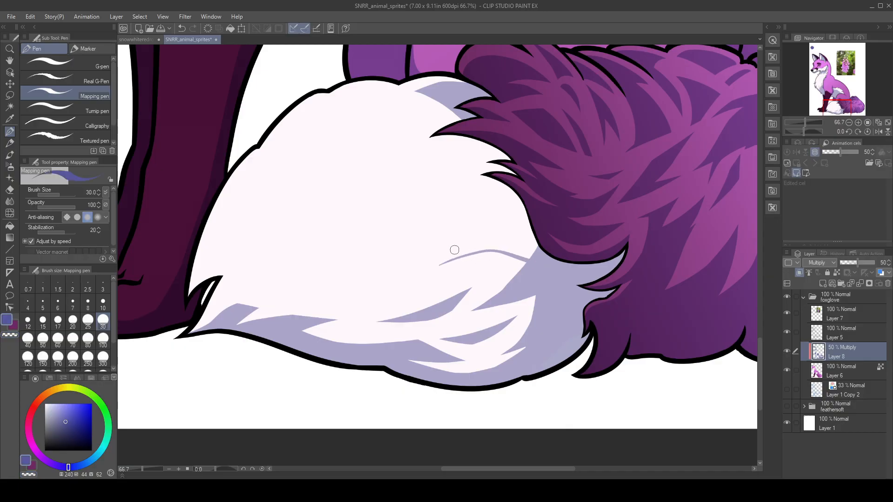
mouse_move(439, 267)
left_mouse_down()
mouse_move(506, 231)
mouse_move(535, 257)
left_mouse_up()
key("ctrl+z")
mouse_move(442, 263)
left_mouse_down()
mouse_move(509, 230)
mouse_move(535, 255)
left_mouse_up()
left_click_drag(442, 263, 510, 242)
key("ctrl+z")
mouse_move(444, 264)
left_mouse_down()
mouse_move(509, 234)
mouse_move(485, 239)
mouse_move(520, 235)
mouse_move(539, 263)
mouse_move(517, 240)
mouse_move(467, 247)
mouse_move(513, 255)
mouse_move(467, 254)
mouse_move(552, 259)
mouse_move(506, 250)
mouse_move(529, 251)
mouse_move(498, 241)
mouse_move(530, 248)
mouse_move(507, 236)
mouse_move(532, 252)
mouse_move(510, 232)
mouse_move(469, 245)
left_mouse_up()
key("ctrl+z")
key("ctrl+z")
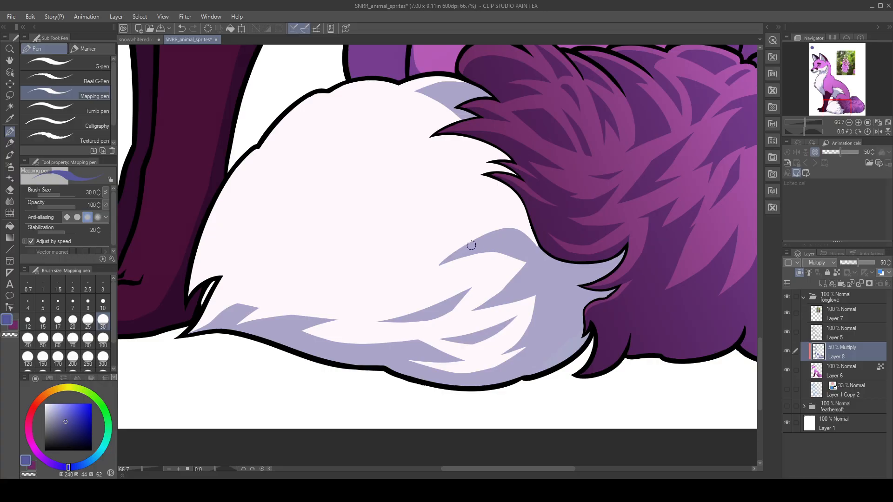
- Trim the new curved tuft's tip and upper edge into a shorter point with the transparent color
key("c")
left_click_drag(427, 271, 499, 256)
left_click_drag(439, 255, 497, 247)
key("c")
- Paint a smaller pointed shadow tuft between the curved tuft and the downward spike beside it
left_click(849, 132)
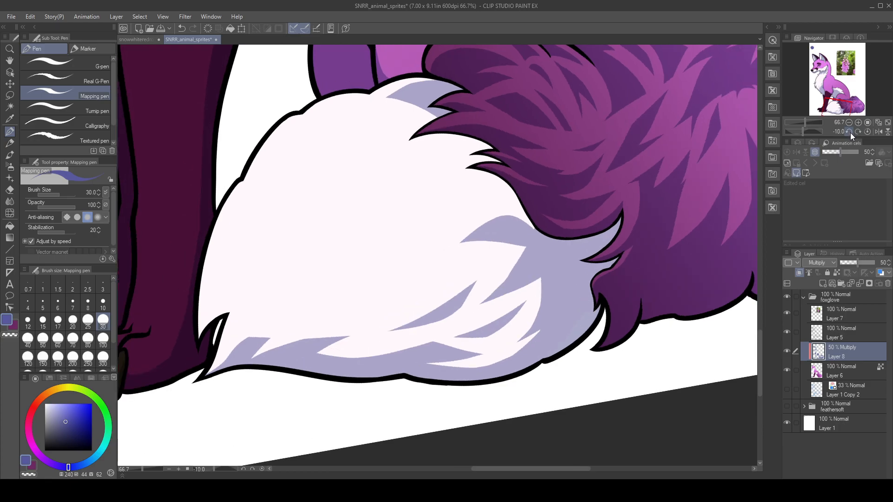
left_click(849, 132)
key("ctrl+z")
key("c")
left_click_drag(487, 255, 515, 218)
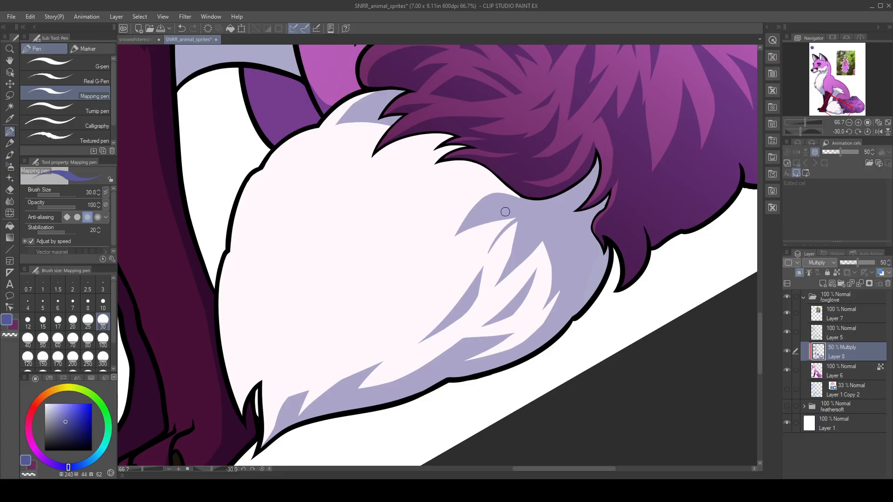
left_click_drag(488, 254, 503, 215)
left_click_drag(488, 254, 503, 218)
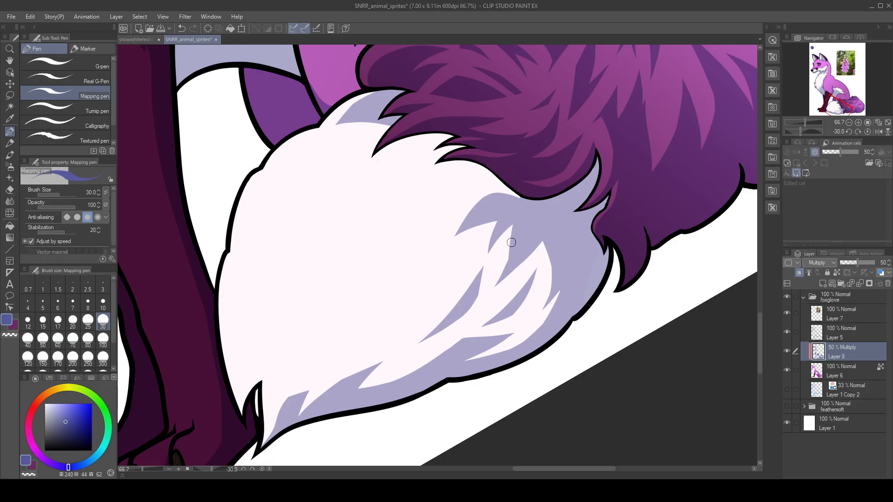
- Widen the downward spike below the small tuft and try trimming its edge with the transparent color
left_click_drag(507, 251, 499, 276)
left_click_drag(504, 237, 496, 290)
left_click_drag(502, 238, 493, 294)
key("c")
left_click_drag(496, 245, 492, 305)
key("ctrl+z")
mouse_move(499, 244)
left_mouse_down()
mouse_move(492, 307)
mouse_move(526, 261)
mouse_move(490, 291)
mouse_move(539, 252)
mouse_move(508, 277)
mouse_move(497, 243)
mouse_move(494, 311)
mouse_move(499, 247)
mouse_move(496, 292)
mouse_move(540, 250)
left_mouse_up()
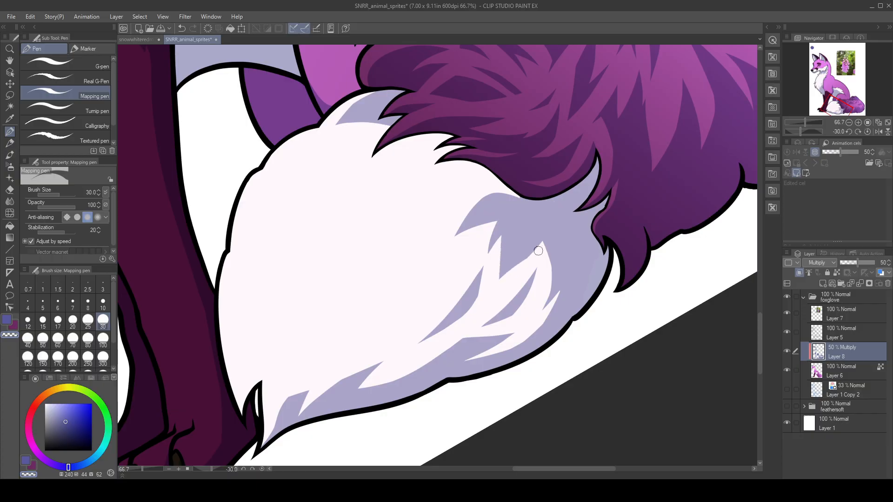
key("ctrl+z")
- Paint a thin shadow strip along the purple fur's lower edge, above the curved tuft
key("c")
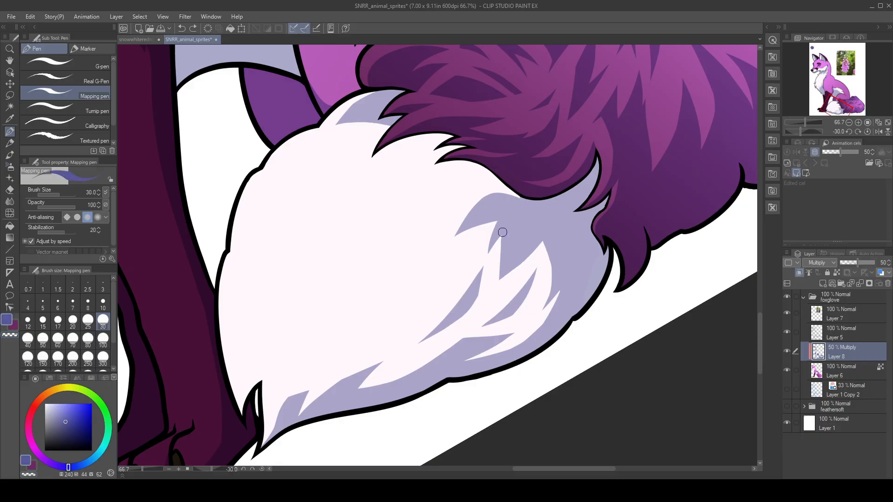
left_click_drag(443, 203, 500, 231)
key("c")
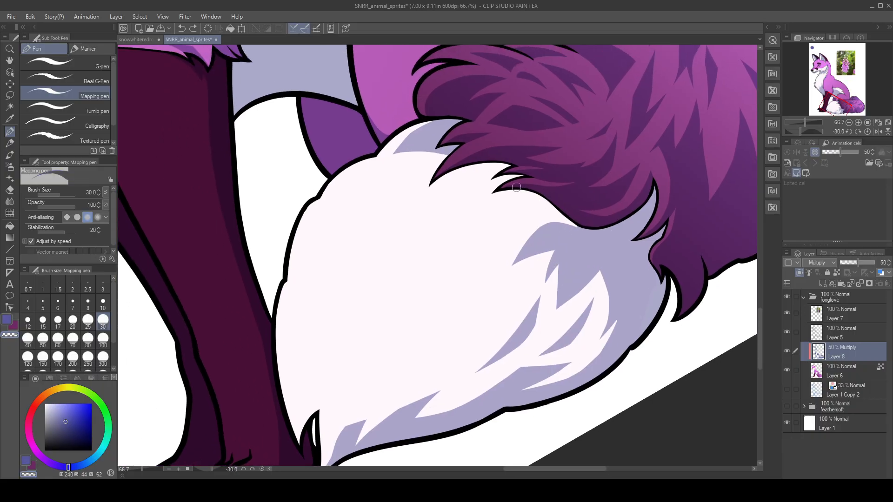
key("c")
mouse_move(496, 190)
left_mouse_down()
mouse_move(563, 219)
mouse_move(536, 194)
mouse_move(588, 233)
left_mouse_up()
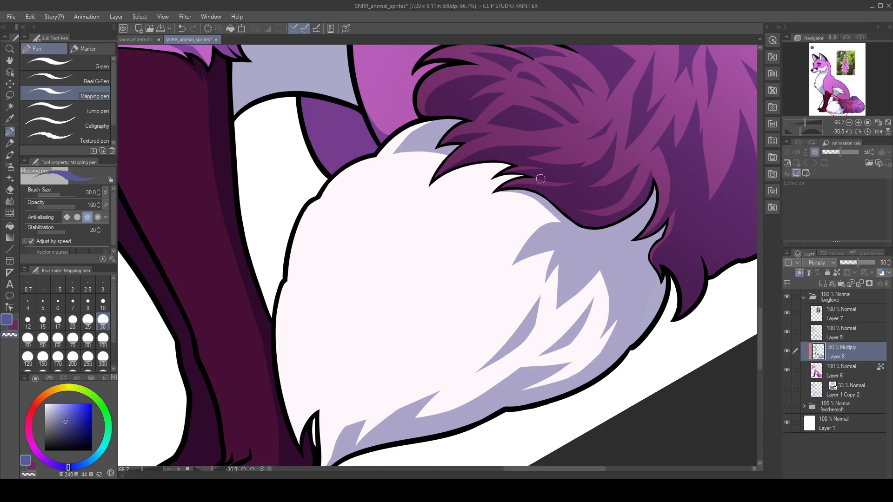
left_click_drag(549, 206, 477, 222)
left_click_drag(536, 203, 479, 217)
- Extend the thin shadow strip into a curved, pointed fur tuft on the white tip and clean up its shape
scroll(505, 207, "up", 1)
mouse_move(468, 243)
left_mouse_down()
mouse_move(501, 222)
mouse_move(544, 226)
left_mouse_up()
key("ctrl+z")
mouse_move(468, 242)
left_mouse_down()
mouse_move(496, 220)
mouse_move(537, 216)
left_mouse_up()
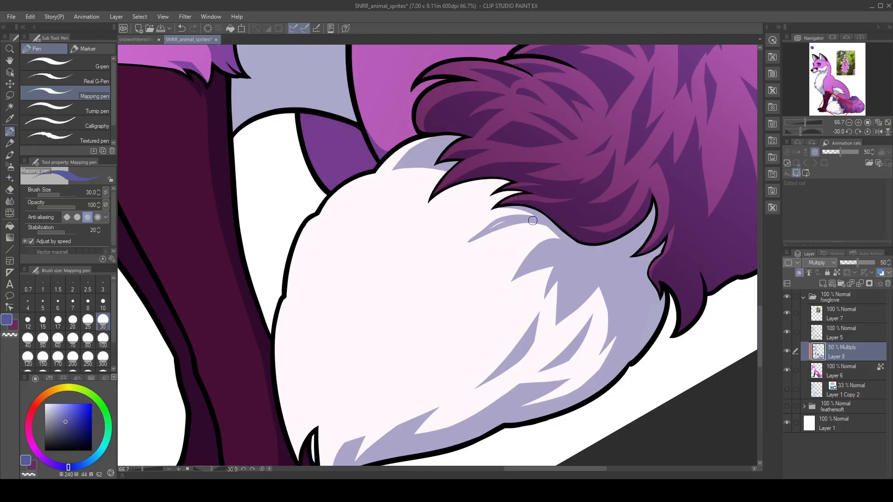
mouse_move(469, 242)
left_mouse_down()
mouse_move(504, 220)
mouse_move(550, 223)
mouse_move(516, 220)
mouse_move(488, 234)
mouse_move(503, 223)
mouse_move(485, 232)
mouse_move(495, 217)
mouse_move(457, 253)
mouse_move(501, 217)
mouse_move(465, 245)
mouse_move(501, 230)
mouse_move(485, 234)
mouse_move(564, 235)
mouse_move(524, 226)
mouse_move(552, 231)
left_mouse_up()
key("c")
key("c")
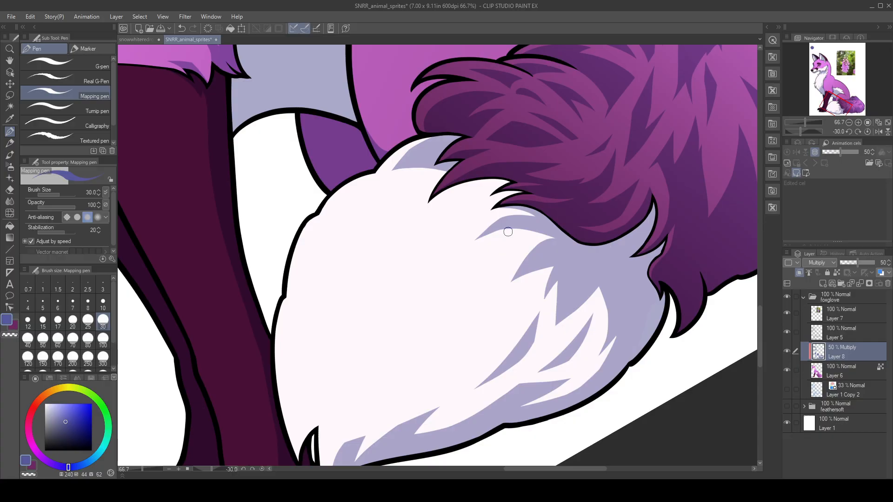
- Extend the small tuft at the tail's point into a long curved shadow streak sweeping up into the white tip
left_click_drag(419, 335, 459, 288)
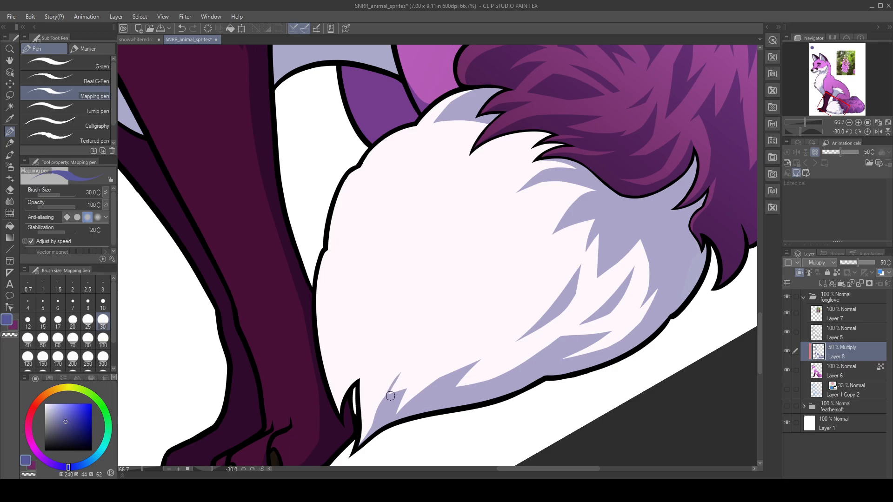
mouse_move(384, 396)
left_mouse_down()
mouse_move(426, 336)
mouse_move(380, 406)
mouse_move(417, 352)
mouse_move(392, 413)
mouse_move(415, 367)
mouse_move(477, 311)
left_mouse_up()
key("ctrl+z")
left_click_drag(413, 378, 475, 318)
key("ctrl+z")
left_click_drag(415, 354, 486, 315)
left_click_drag(414, 372, 468, 328)
mouse_move(410, 372)
left_mouse_down()
mouse_move(487, 313)
mouse_move(419, 360)
mouse_move(464, 326)
mouse_move(425, 347)
mouse_move(415, 365)
mouse_move(430, 351)
left_mouse_up()
mouse_move(379, 410)
left_mouse_down()
mouse_move(389, 370)
mouse_move(444, 334)
mouse_move(395, 371)
mouse_move(402, 355)
mouse_move(406, 365)
left_mouse_up()
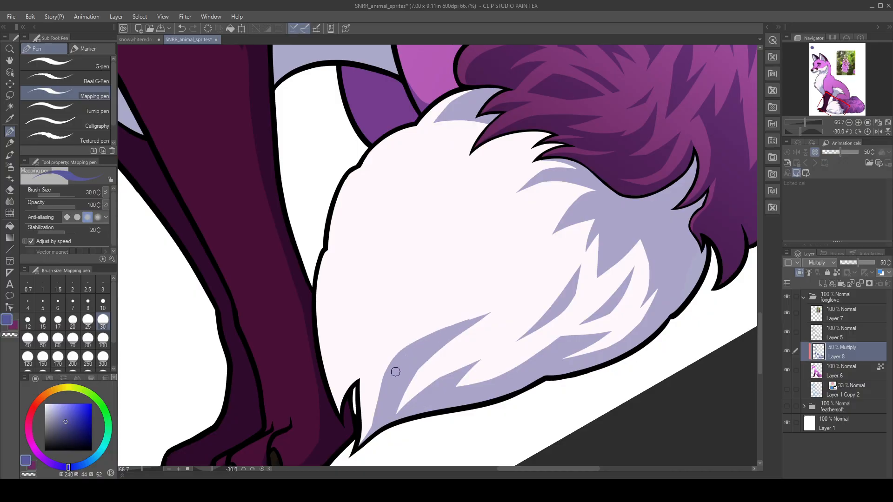
- Widen the long streak's base toward the tail's point and trim its outer edge and tip with the transparent color
mouse_move(377, 422)
left_mouse_down()
mouse_move(381, 386)
mouse_move(400, 355)
left_mouse_up()
key("ctrl+z")
left_click_drag(380, 417, 392, 362)
mouse_move(376, 416)
left_mouse_down()
mouse_move(385, 366)
mouse_move(405, 345)
mouse_move(431, 344)
left_mouse_up()
key("c")
left_click_drag(378, 370, 491, 311)
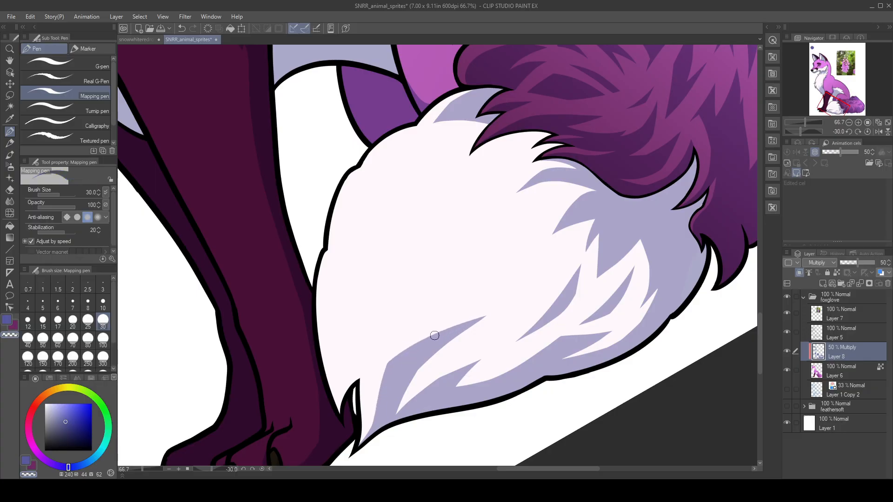
left_click_drag(449, 343, 482, 320)
key("ctrl+z")
left_click_drag(414, 385, 502, 302)
left_click_drag(433, 364, 505, 306)
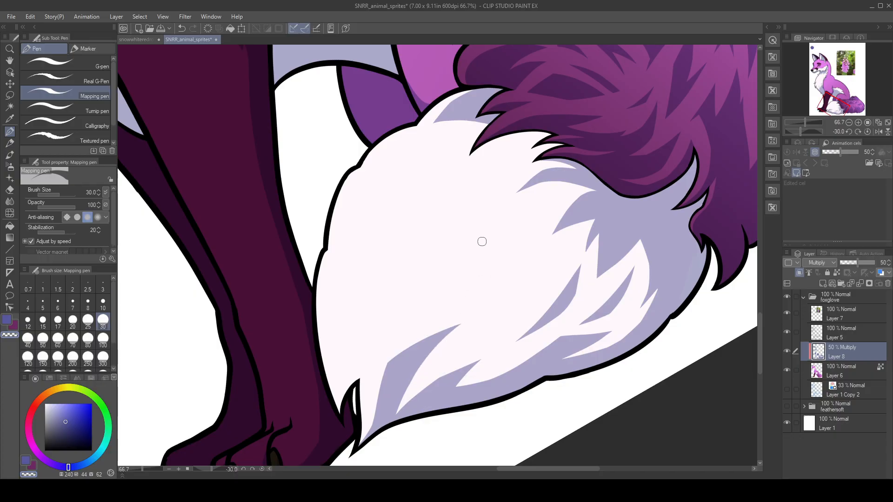
- Paint a short pointed shadow tuft along the tail's edge beside the front leg and shorten its tip
key("c")
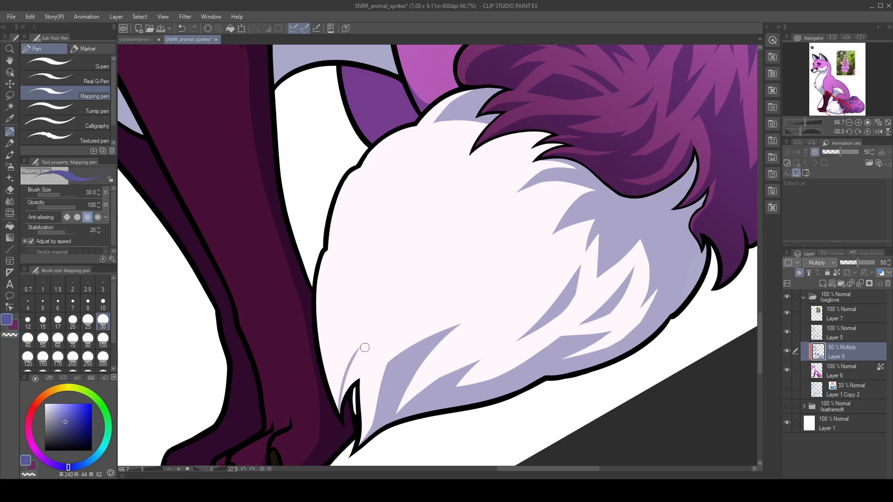
mouse_move(421, 319)
left_mouse_down()
mouse_move(358, 373)
mouse_move(360, 365)
mouse_move(347, 390)
mouse_move(367, 365)
mouse_move(364, 395)
mouse_move(380, 342)
left_mouse_up()
key("c")
key("c")
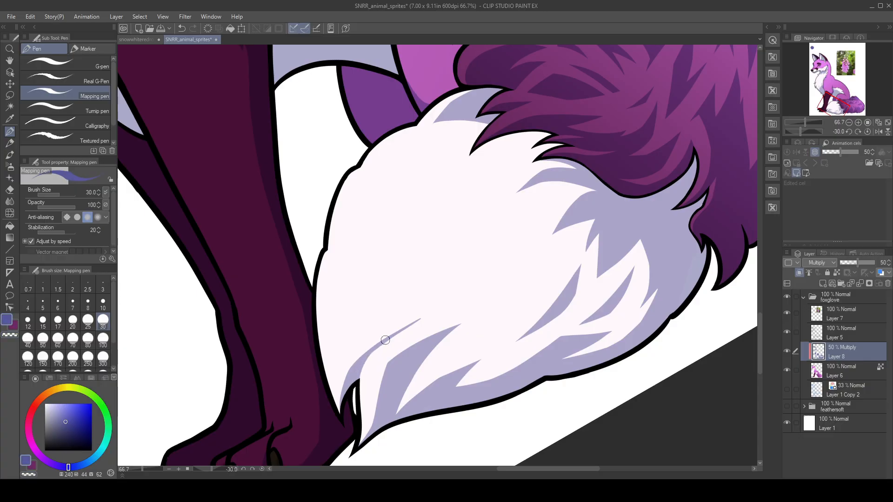
key("c")
key("ctrl+z")
mouse_move(370, 363)
left_mouse_down()
mouse_move(407, 320)
mouse_move(482, 308)
left_mouse_up()
key("c")
key("ctrl+z")
- Paint a detached curved fur streak above the long streak and taper its lower end with the transparent color
left_click_drag(389, 335, 485, 307)
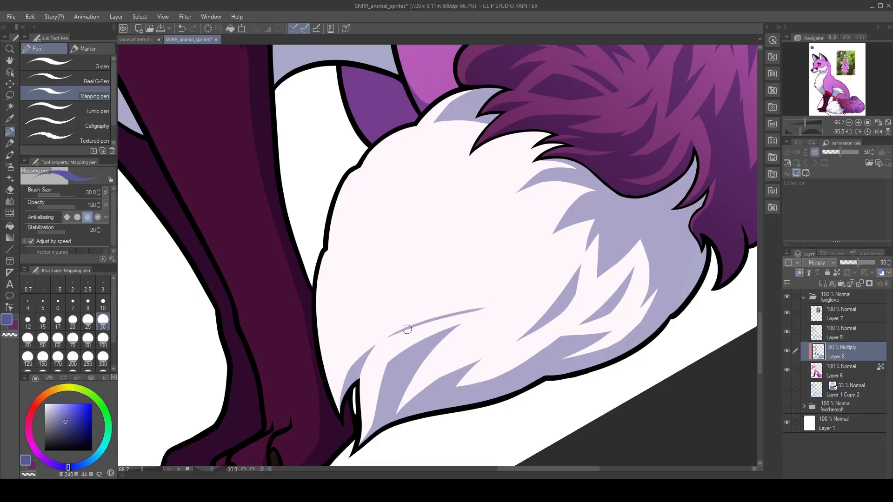
mouse_move(390, 335)
left_mouse_down()
mouse_move(462, 296)
mouse_move(515, 292)
left_mouse_up()
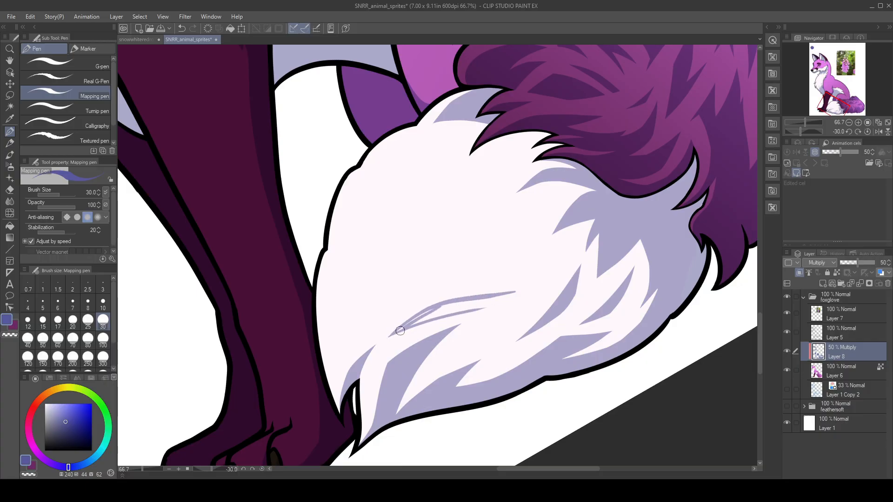
mouse_move(393, 335)
left_mouse_down()
mouse_move(452, 309)
mouse_move(492, 304)
mouse_move(461, 302)
mouse_move(517, 294)
mouse_move(450, 321)
mouse_move(520, 291)
left_mouse_up()
key("c")
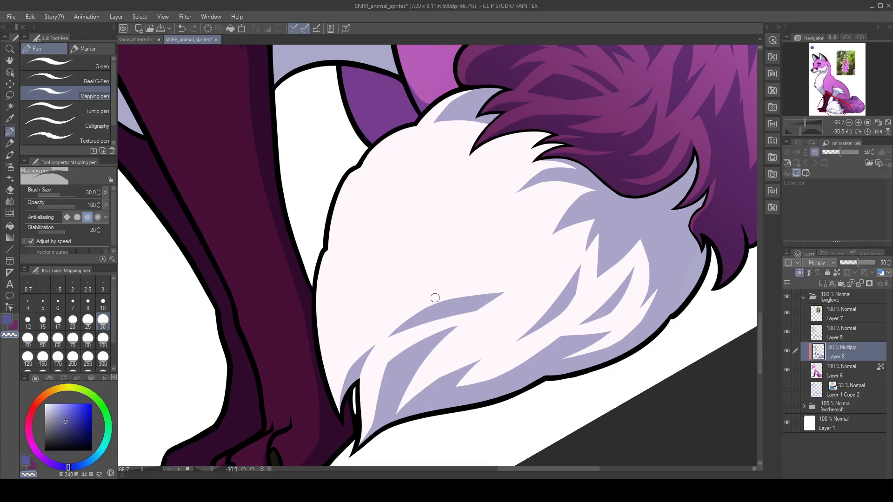
key("ctrl+z")
left_click_drag(383, 340, 480, 277)
key("ctrl+z")
left_click_drag(390, 338, 495, 272)
key("c")
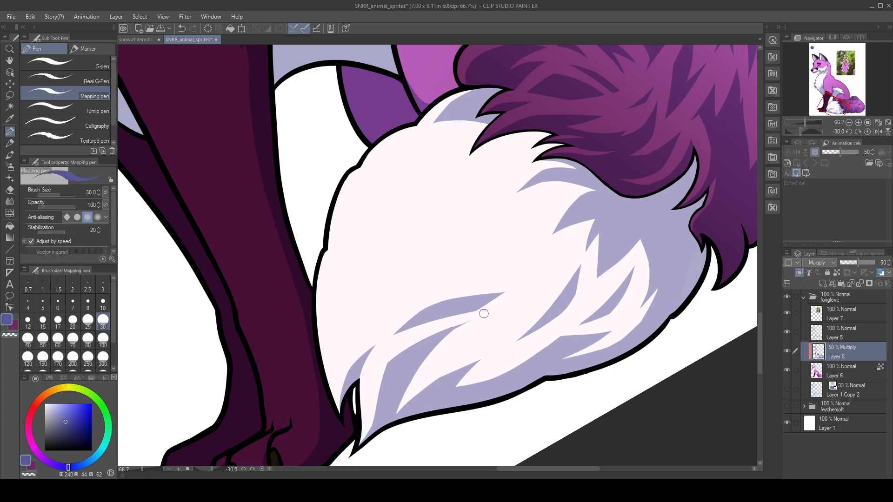
- Check the white tail tip's shading in upright and mirrored views and rotate the canvas to -35 degrees
key("c")
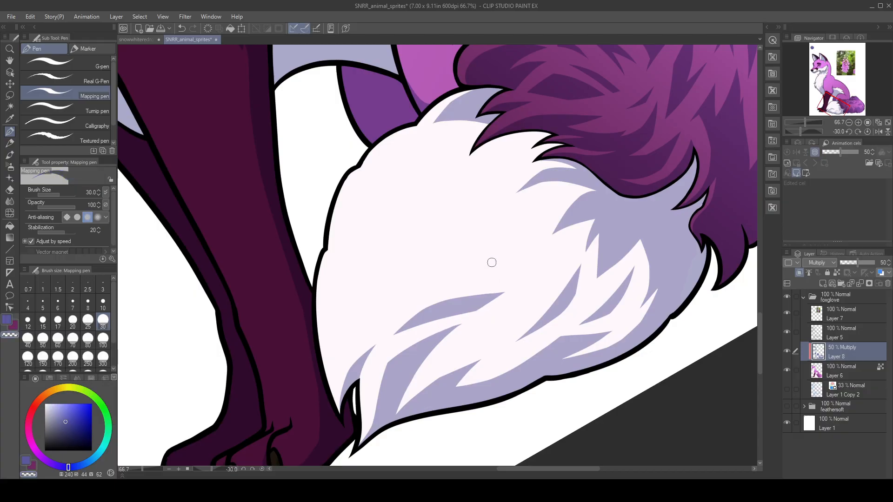
key("c")
left_click_drag(388, 339, 398, 358)
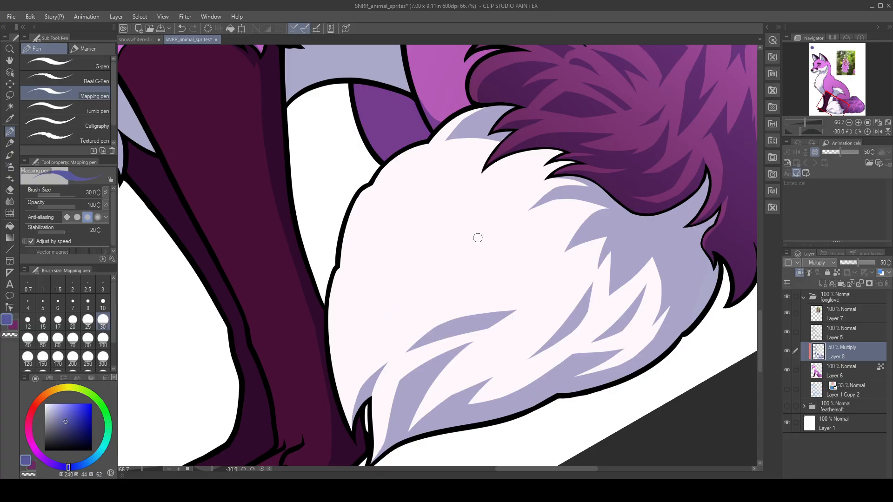
left_click(866, 131)
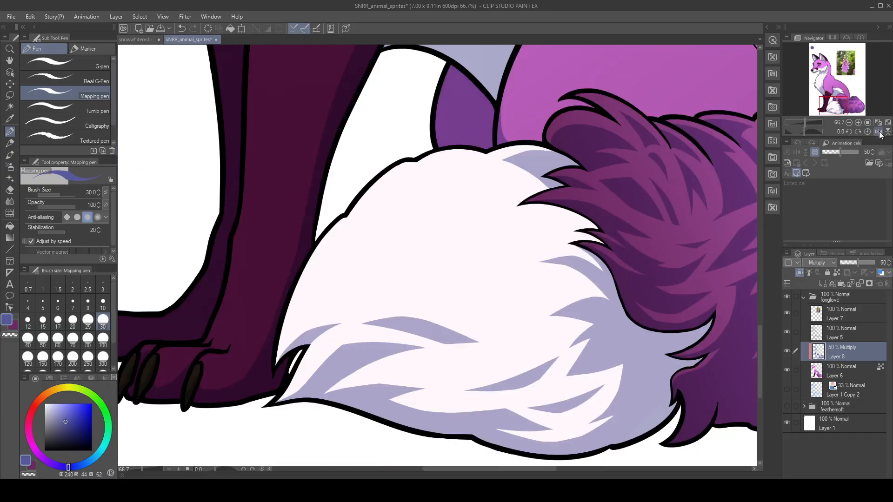
left_click(878, 132)
left_click(878, 132)
left_click(849, 132)
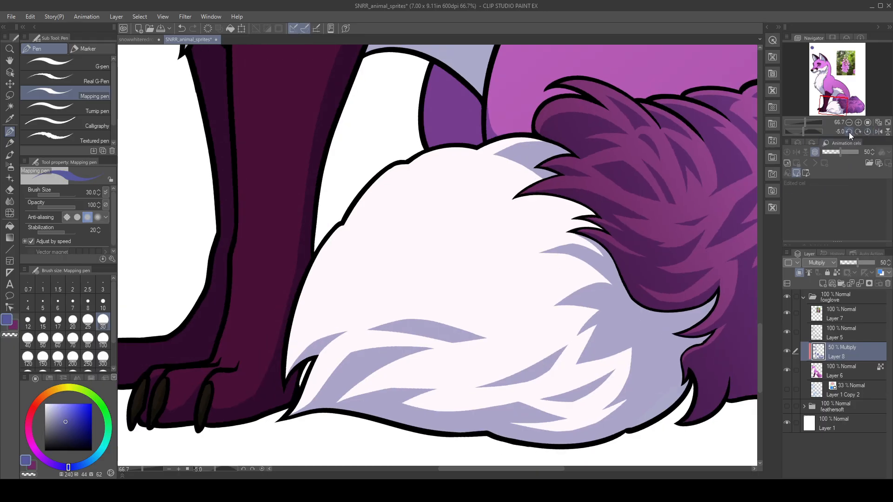
left_click(849, 132)
left_click(849, 132)
left_click(850, 132)
left_click(850, 133)
left_click(851, 133)
left_click(851, 133)
mouse_move(532, 236)
left_mouse_down()
mouse_move(390, 236)
mouse_move(399, 245)
left_mouse_up()
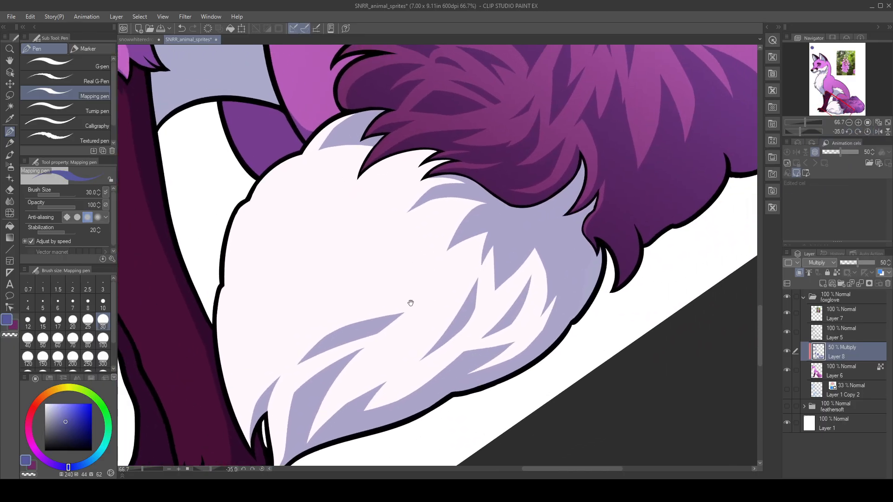
left_click_drag(354, 322, 408, 289)
key("ctrl+z")
left_click_drag(334, 334, 433, 256)
key("ctrl+z")
- Extend the long shadow streak across the middle of the white tail tip toward the purple fur and taper its end
mouse_move(426, 266)
left_mouse_down()
mouse_move(412, 292)
mouse_move(425, 269)
mouse_move(400, 306)
mouse_move(407, 295)
mouse_move(366, 327)
left_mouse_up()
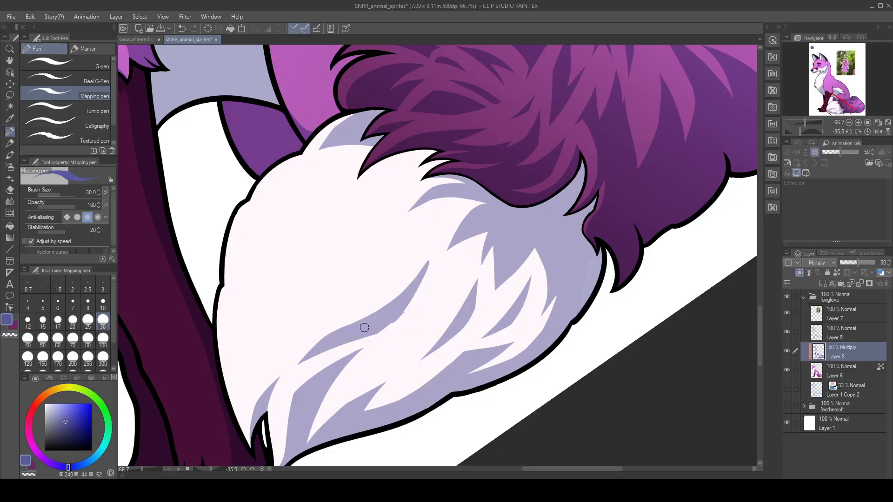
key("c")
mouse_move(432, 267)
left_mouse_down()
mouse_move(374, 343)
mouse_move(417, 296)
mouse_move(375, 334)
left_mouse_up()
key("c")
key("c")
mouse_move(431, 257)
left_mouse_down()
mouse_move(355, 323)
mouse_move(439, 256)
left_mouse_up()
key("ctrl+z")
key("ctrl+z")
left_click_drag(365, 314, 433, 255)
key("ctrl+z")
left_click_drag(371, 314, 440, 256)
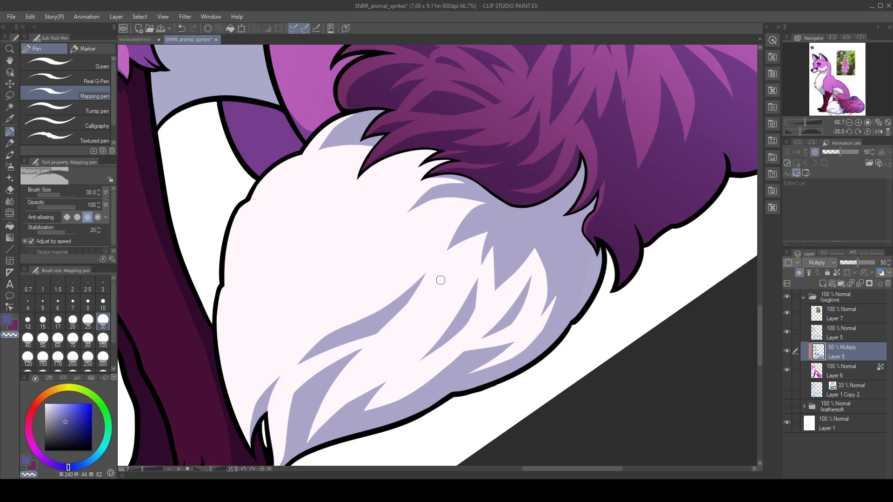
key("c")
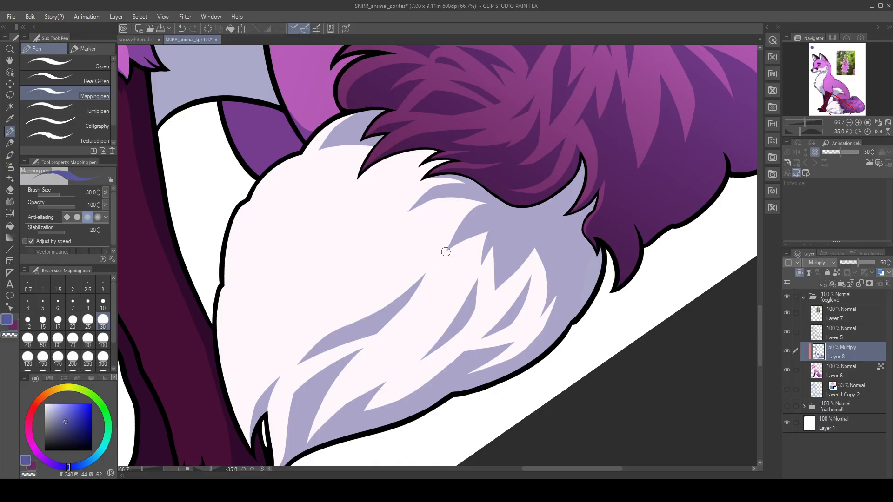
- Thicken the lower edge of the long shadow streak in the middle of the tail tip
left_click_drag(451, 298, 507, 275)
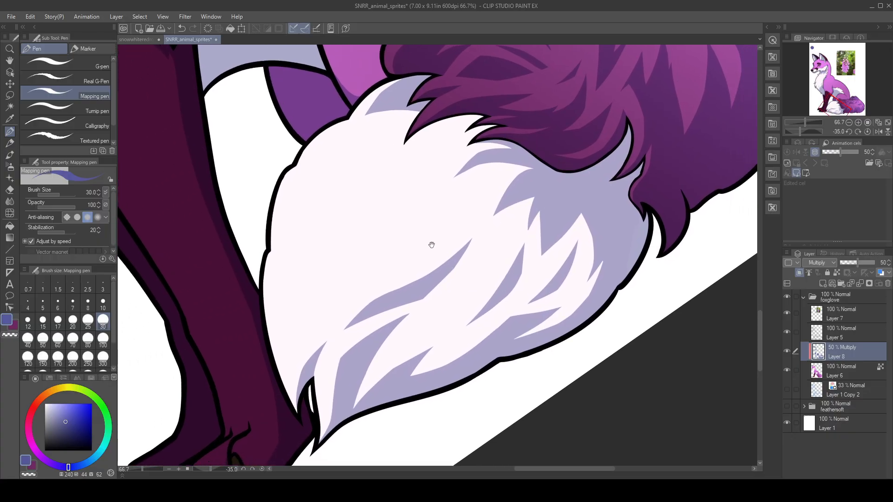
left_click_drag(430, 290, 550, 268)
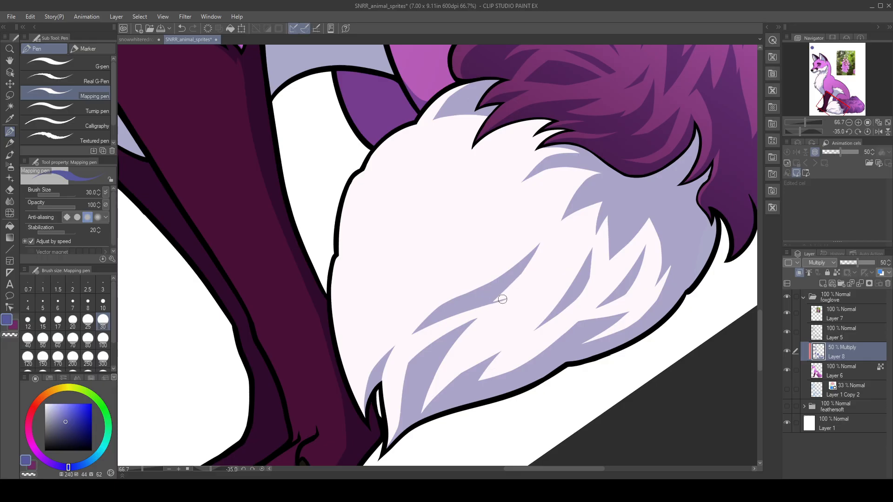
mouse_move(468, 309)
left_mouse_down()
mouse_move(512, 297)
mouse_move(498, 296)
mouse_move(528, 260)
mouse_move(511, 294)
left_mouse_up()
key("c")
left_click_drag(538, 251, 496, 299)
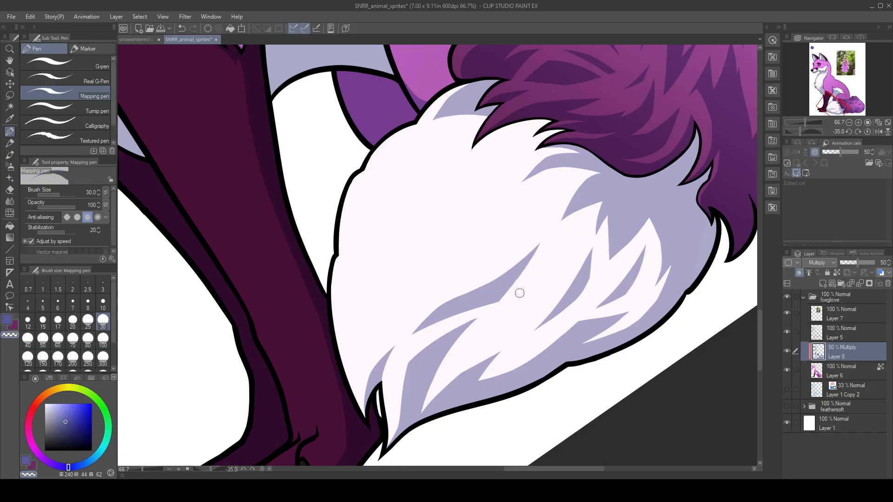
key("ctrl+z")
- Paint a second pointed tip branching off the long shadow streak and trim its edge with the transparent color
key("c")
mouse_move(512, 293)
left_mouse_down()
mouse_move(559, 261)
mouse_move(526, 288)
mouse_move(512, 289)
mouse_move(547, 269)
mouse_move(500, 290)
mouse_move(566, 250)
left_mouse_up()
left_click_drag(512, 291, 560, 263)
left_click_drag(502, 295, 554, 273)
key("c")
mouse_move(565, 243)
left_mouse_down()
mouse_move(539, 288)
mouse_move(563, 252)
mouse_move(516, 300)
left_mouse_up()
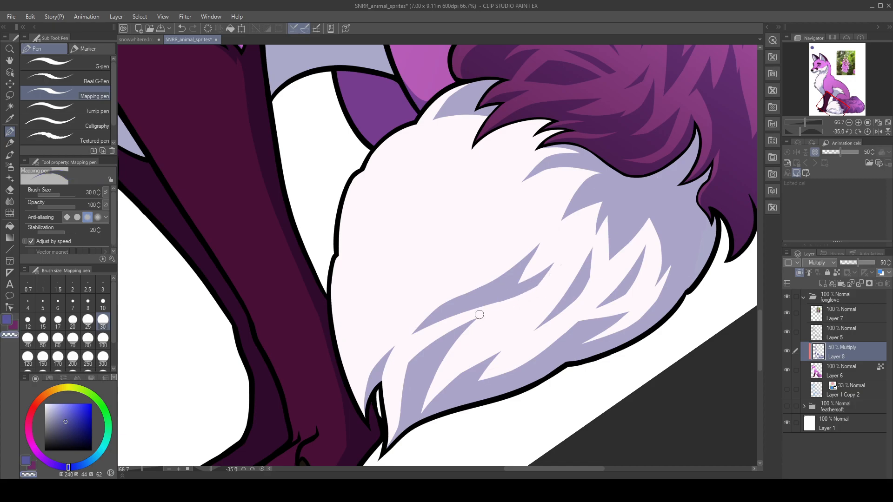
left_click_drag(557, 274, 474, 314)
key("ctrl+z")
key("c")
mouse_move(515, 278)
left_mouse_down()
mouse_move(554, 263)
mouse_move(504, 284)
mouse_move(499, 345)
left_mouse_up()
key("ctrl+z")
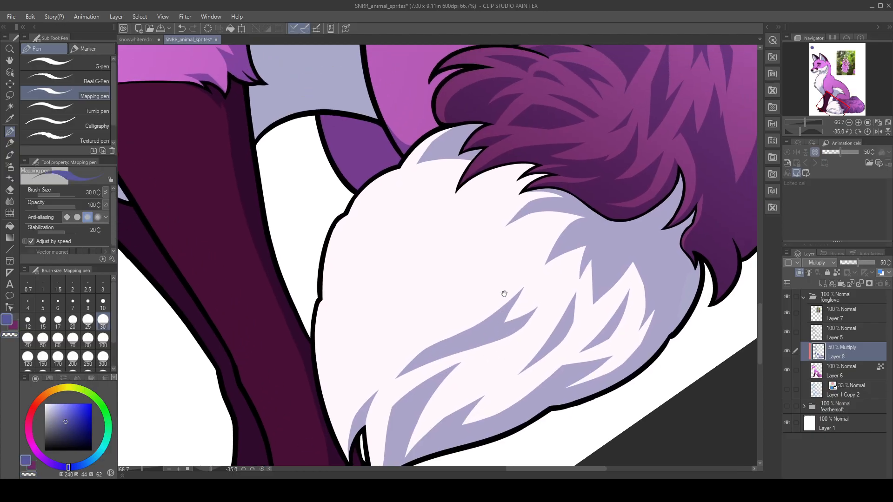
- Lengthen the upper point of the forked shadow streak in the middle of the tail tip
left_click_drag(536, 277, 507, 321)
key("ctrl+z")
left_click_drag(535, 277, 495, 327)
mouse_move(533, 279)
left_mouse_down()
mouse_move(504, 313)
mouse_move(532, 279)
mouse_move(493, 321)
mouse_move(513, 293)
mouse_move(485, 318)
mouse_move(542, 267)
left_mouse_up()
key("c")
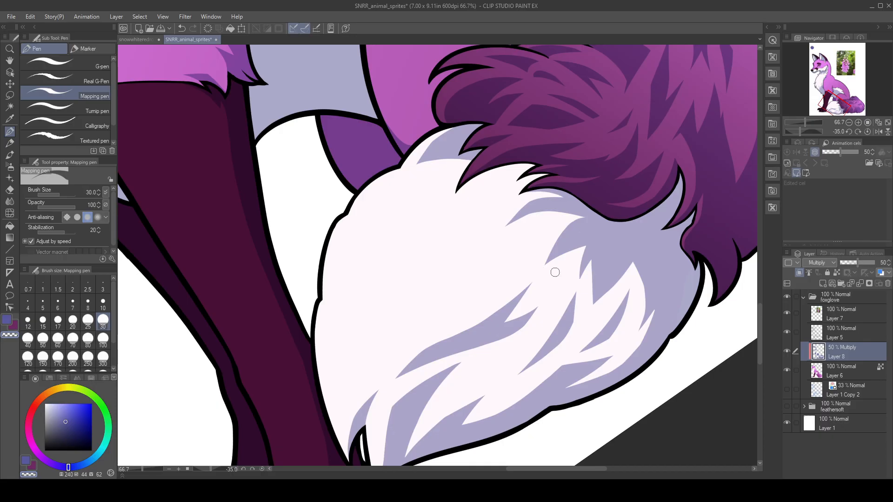
key("c")
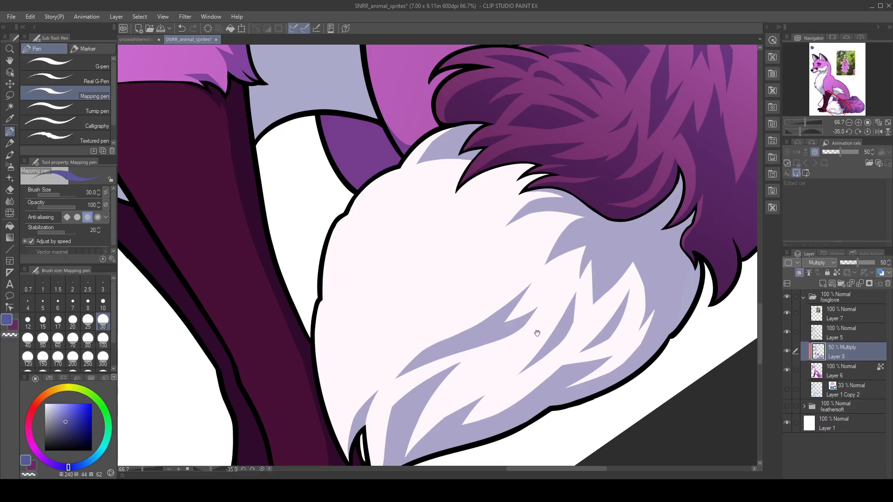
left_click_drag(492, 361, 507, 348)
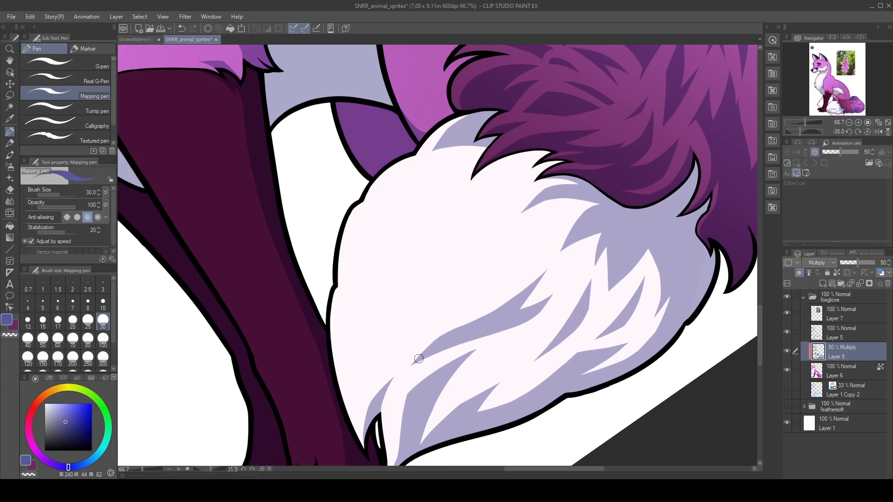
left_click_drag(414, 362, 482, 284)
key("ctrl+z")
left_click_drag(411, 364, 473, 297)
key("ctrl+z")
left_click_drag(412, 363, 485, 283)
key("ctrl+z")
- Rotate the canvas to -25 degrees and widen the short shadow streak beside the tail tip's large right-hand shadow
left_click(867, 133)
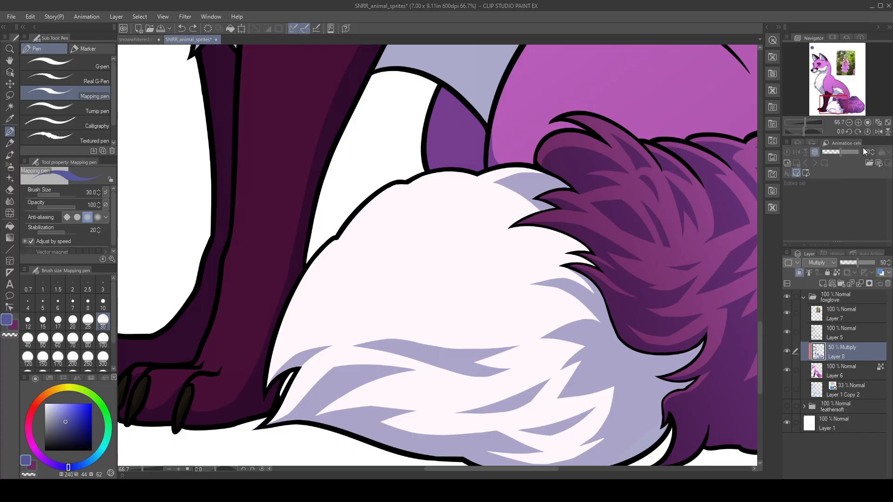
left_click(847, 133)
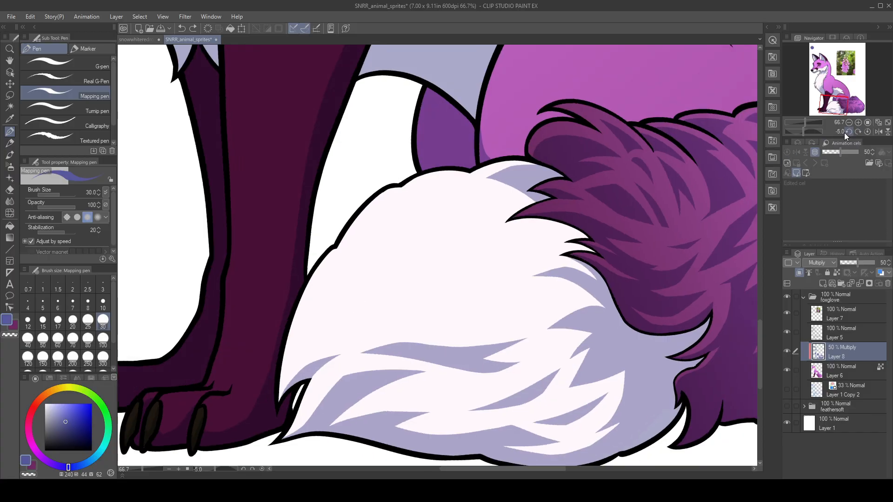
left_click(846, 132)
left_click(846, 132)
left_click_drag(638, 299, 611, 213)
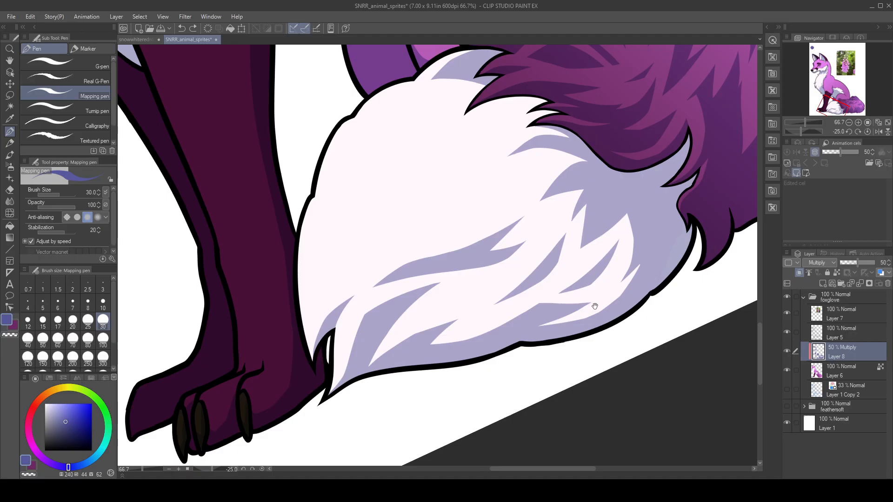
left_click_drag(618, 279, 553, 305)
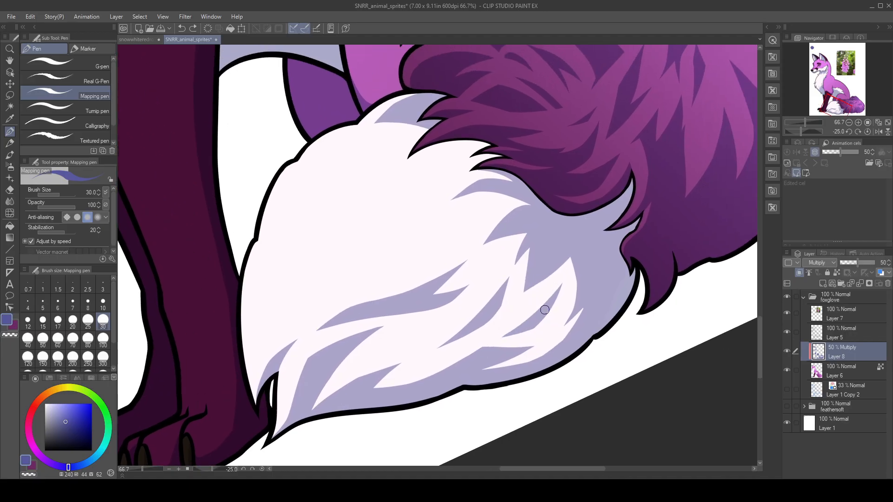
left_click_drag(519, 327, 552, 256)
key("ctrl+z")
mouse_move(526, 327)
left_mouse_down()
mouse_move(563, 254)
mouse_move(542, 311)
left_mouse_up()
mouse_move(565, 262)
left_mouse_down()
mouse_move(559, 288)
mouse_move(571, 255)
mouse_move(524, 338)
mouse_move(536, 323)
mouse_move(533, 330)
mouse_move(491, 354)
left_mouse_up()
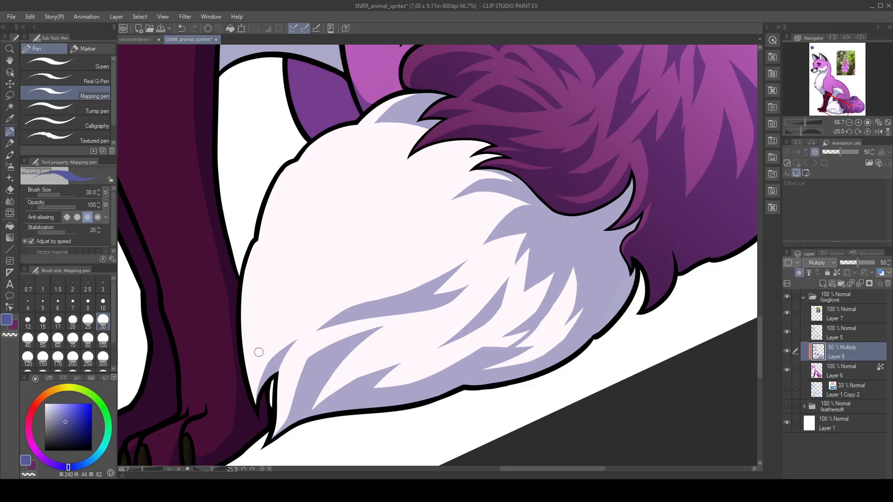
- Fill the white gaps in the tail tip's lower-right shadow at brush size 100 and clean up its inner edge at size 30
left_click(103, 339)
mouse_move(502, 358)
left_mouse_down()
mouse_move(570, 307)
mouse_move(574, 325)
mouse_move(519, 353)
left_mouse_up()
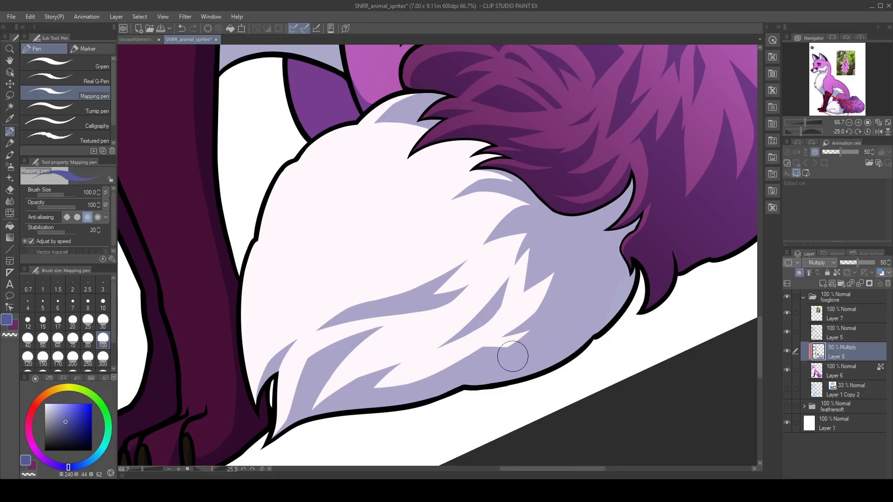
left_click(103, 320)
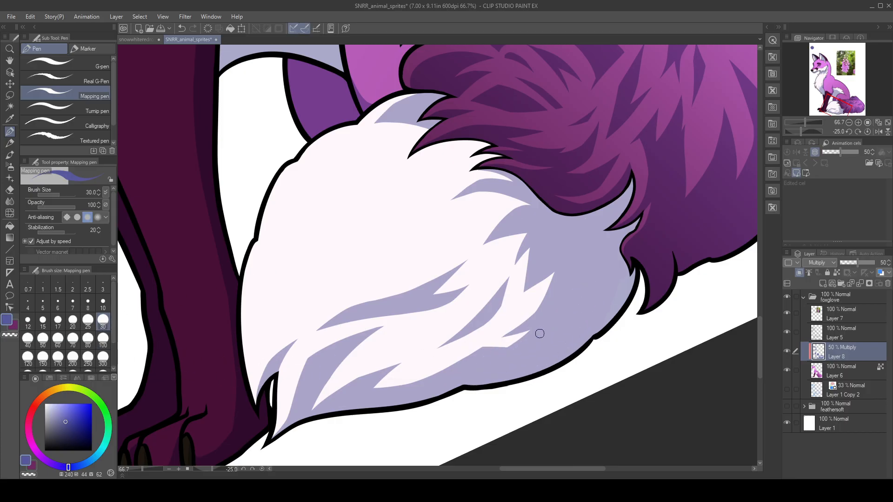
mouse_move(511, 339)
left_mouse_down()
mouse_move(539, 327)
mouse_move(453, 363)
mouse_move(516, 338)
mouse_move(544, 305)
left_mouse_up()
key("c")
key("ctrl+z")
mouse_move(461, 358)
left_mouse_down()
mouse_move(491, 350)
mouse_move(544, 296)
mouse_move(519, 328)
mouse_move(470, 355)
left_mouse_up()
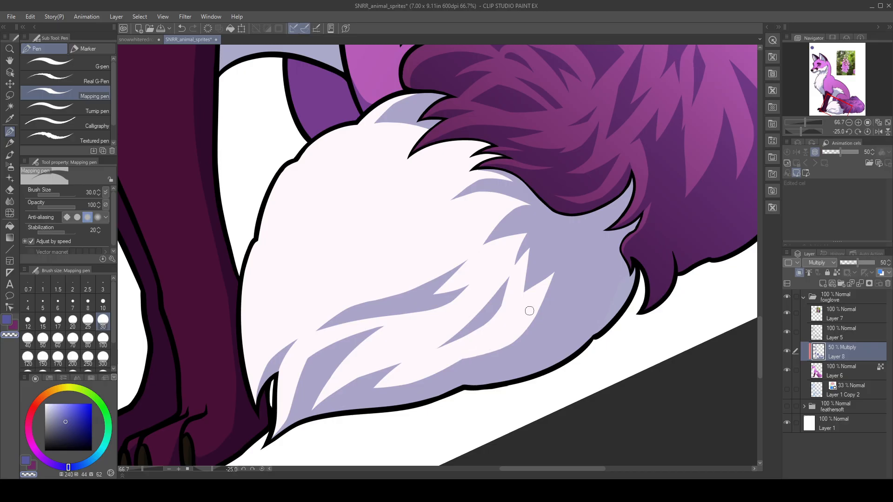
key("c")
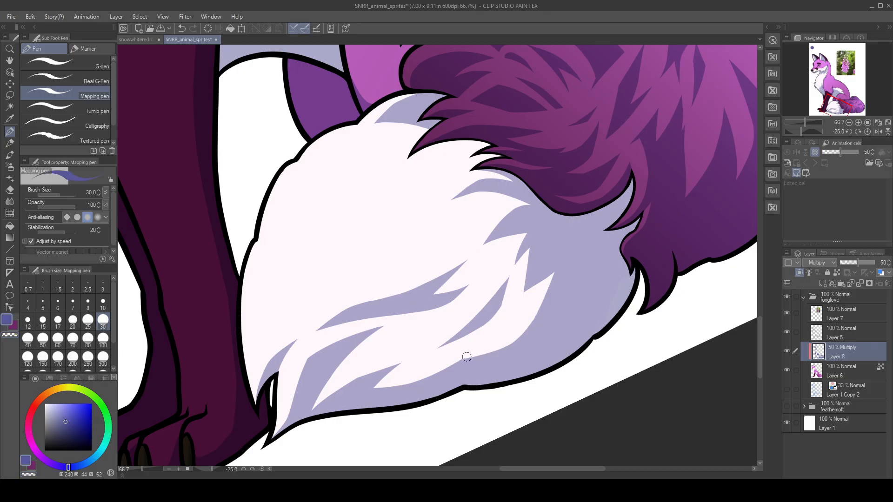
- Block in a shadow patch inside the upper-left outline of the white tail tip
mouse_move(507, 346)
left_mouse_down()
mouse_move(539, 314)
mouse_move(554, 268)
mouse_move(527, 328)
mouse_move(494, 364)
mouse_move(503, 355)
mouse_move(550, 378)
left_mouse_up()
mouse_move(399, 327)
left_mouse_down()
mouse_move(428, 316)
mouse_move(425, 348)
left_mouse_up()
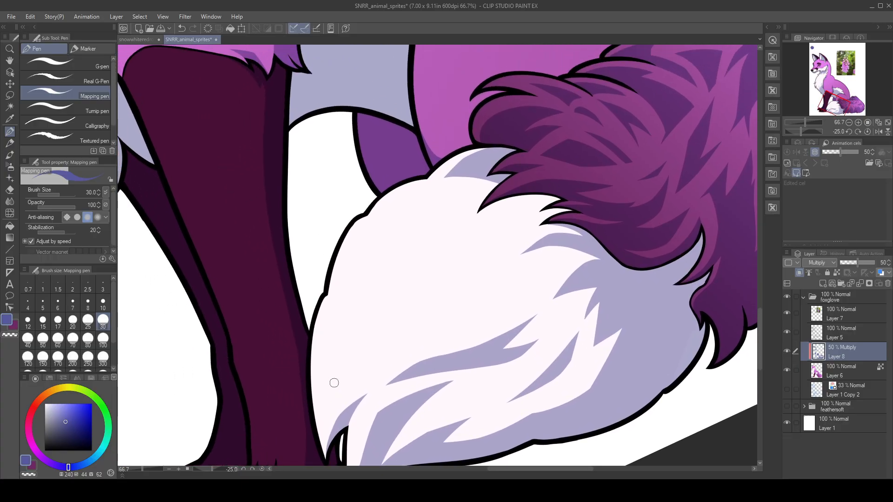
left_click_drag(376, 307, 383, 364)
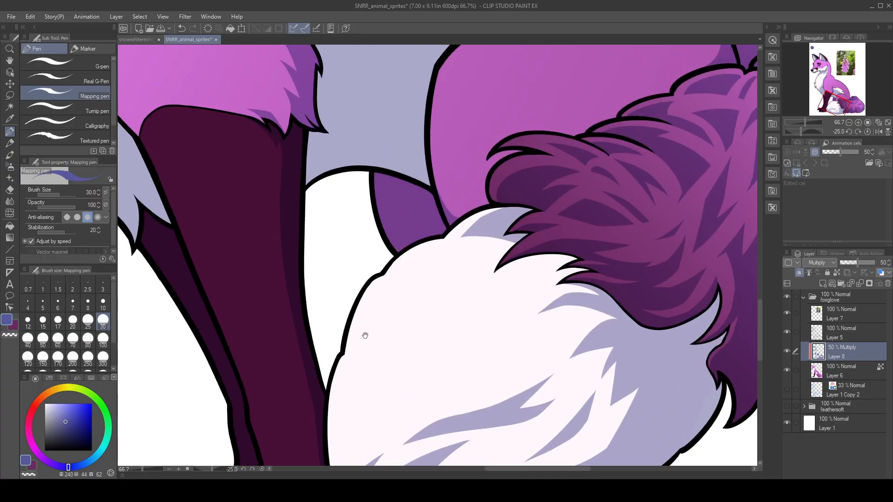
left_click_drag(367, 295, 350, 347)
key("ctrl+z")
mouse_move(368, 296)
left_mouse_down()
mouse_move(353, 347)
mouse_move(363, 343)
left_mouse_up()
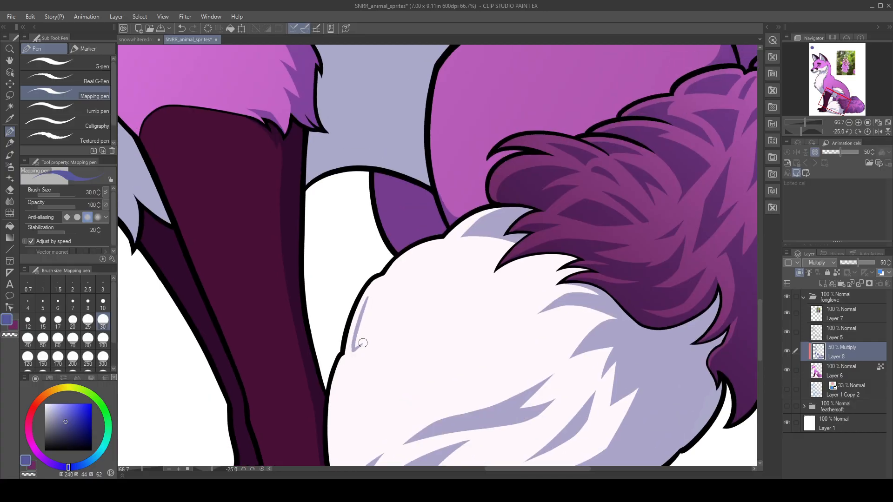
left_click_drag(368, 298, 411, 302)
mouse_move(360, 347)
left_mouse_down()
mouse_move(392, 325)
mouse_move(355, 348)
mouse_move(406, 311)
mouse_move(365, 335)
mouse_move(387, 301)
mouse_move(363, 337)
mouse_move(373, 301)
mouse_move(365, 333)
left_mouse_up()
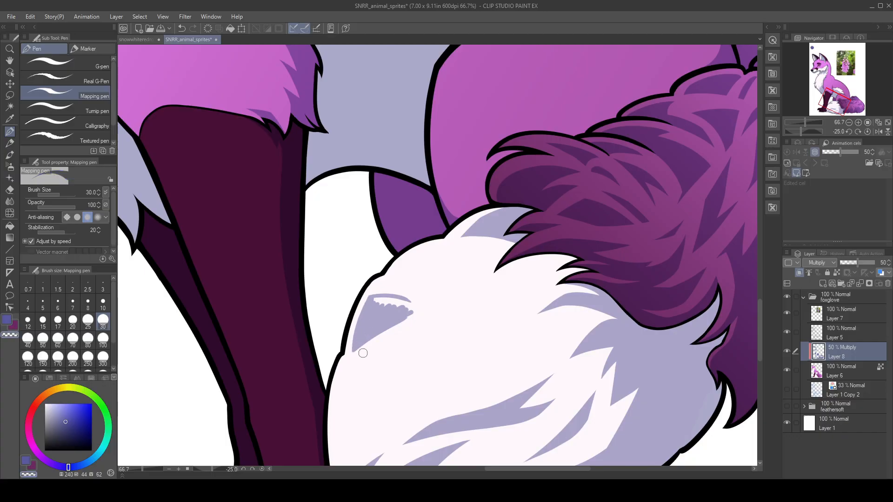
- Undo the last strokes on the upper-left shadow patch and repaint it as a larger area
key("c")
mouse_move(354, 349)
left_mouse_down()
mouse_move(406, 341)
mouse_move(354, 351)
mouse_move(402, 335)
mouse_move(374, 314)
mouse_move(411, 305)
mouse_move(376, 298)
left_mouse_up()
key("ctrl+z")
key("ctrl+z")
key("ctrl+z")
key("c")
key("c")
mouse_move(386, 284)
left_mouse_down()
mouse_move(366, 307)
mouse_move(392, 286)
mouse_move(408, 293)
mouse_move(373, 291)
mouse_move(412, 299)
mouse_move(409, 308)
mouse_move(376, 288)
mouse_move(359, 339)
left_mouse_up()
key("ctrl+z")
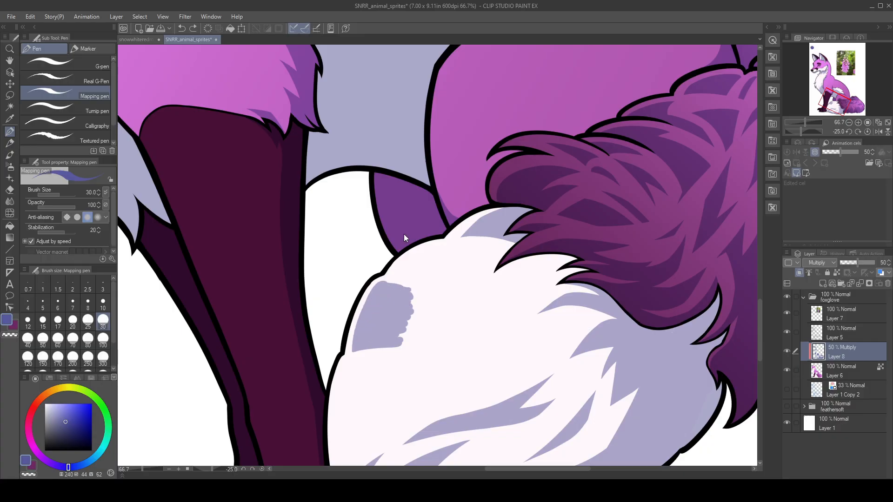
- Widen the upper-left shadow patch and smooth its ragged inner edge into a solid four-sided shape
mouse_move(380, 285)
left_mouse_down()
mouse_move(416, 292)
mouse_move(406, 316)
left_mouse_up()
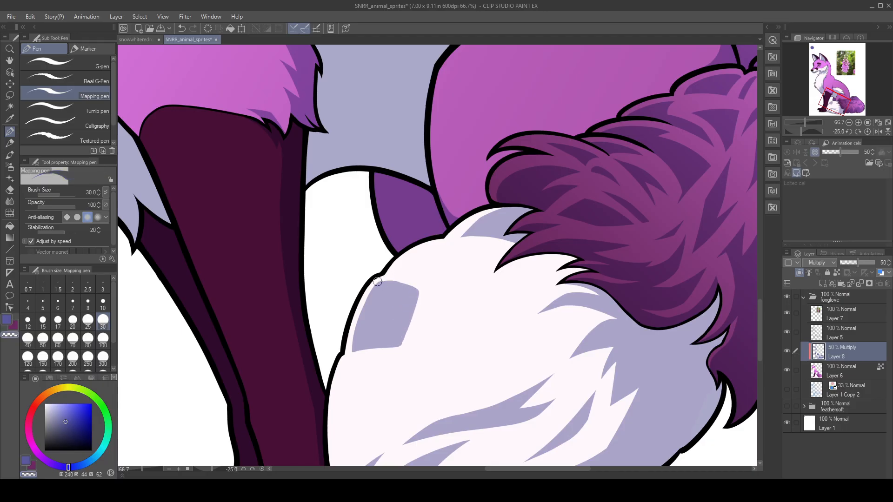
mouse_move(385, 280)
left_mouse_down()
mouse_move(429, 300)
mouse_move(425, 286)
mouse_move(407, 342)
mouse_move(398, 341)
mouse_move(406, 345)
left_mouse_up()
key("ctrl+z")
key("c")
key("ctrl+z")
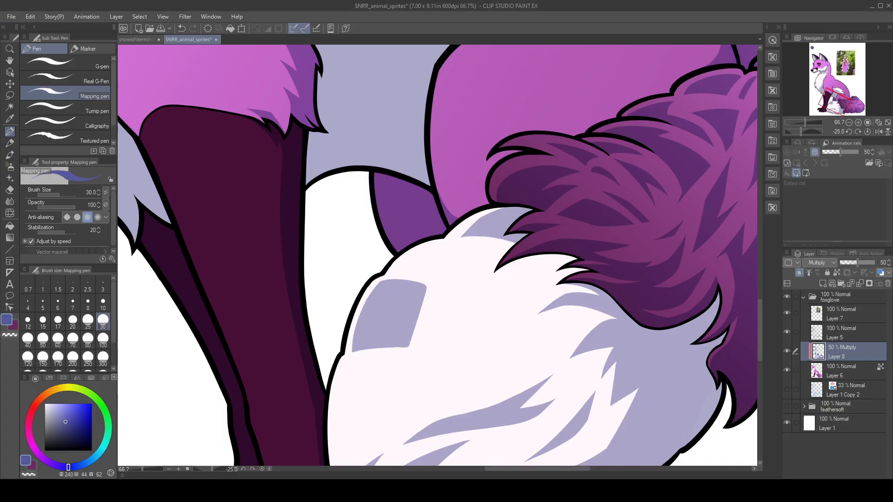
- Paint a curved shadow streak along the top outline of the tail tip, above the shadow patch
left_click(883, 59)
left_click_drag(838, 88, 838, 103)
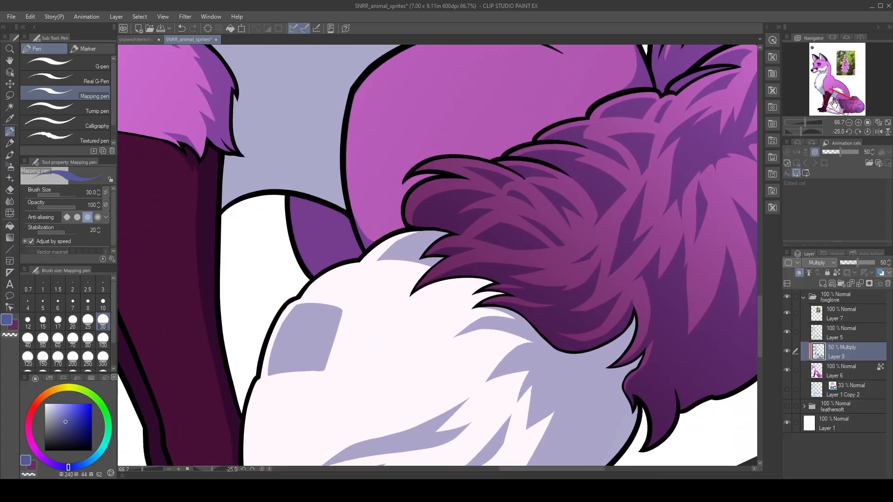
left_click_drag(439, 303, 486, 273)
mouse_move(358, 243)
left_mouse_down()
mouse_move(438, 217)
mouse_move(439, 238)
mouse_move(478, 213)
mouse_move(523, 213)
left_mouse_up()
key("ctrl+z")
left_click_drag(463, 219, 545, 212)
left_click_drag(441, 239, 517, 216)
mouse_move(441, 238)
left_mouse_down()
mouse_move(542, 215)
mouse_move(499, 213)
left_mouse_up()
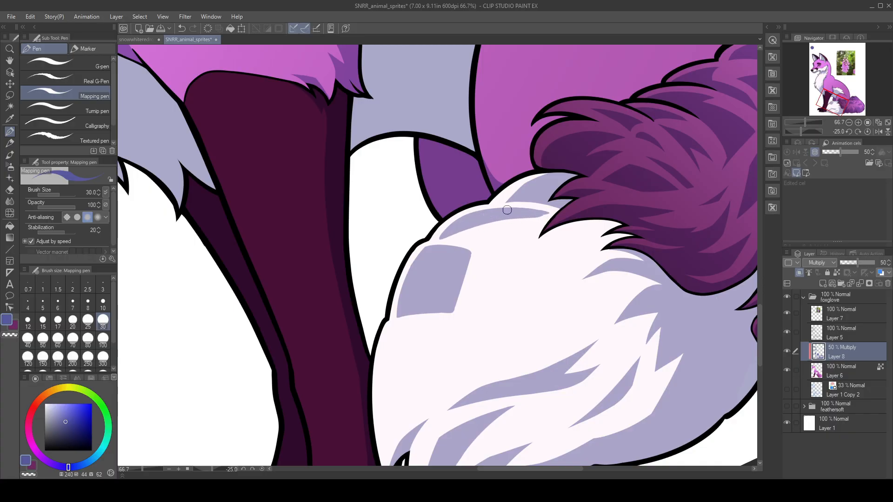
- Trim the underside of the curved top streak with the transparent color to make it slimmer
key("c")
left_click_drag(439, 242, 553, 216)
key("c")
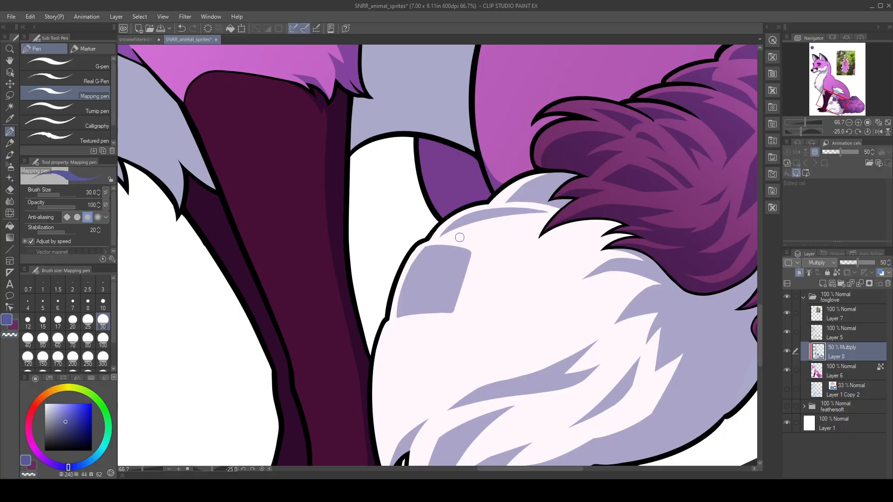
- Paint a small pointed shadow wedge below the curved top streak, beside the purple fur, and refine its lower edge
mouse_move(551, 217)
left_mouse_down()
mouse_move(467, 240)
mouse_move(514, 248)
mouse_move(543, 221)
left_mouse_up()
key("c")
left_click_drag(466, 246, 554, 217)
left_click_drag(429, 245, 528, 258)
left_click_drag(470, 243, 515, 255)
key("ctrl+z")
key("ctrl+z")
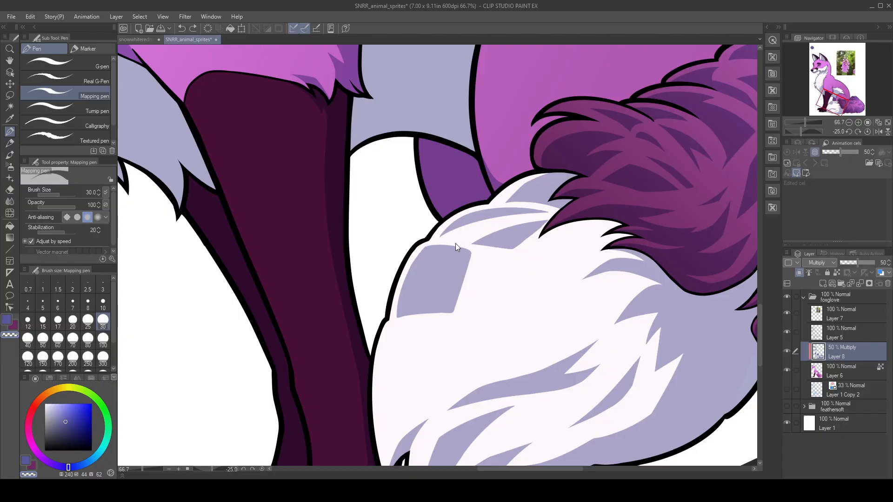
key("ctrl+y")
key("c")
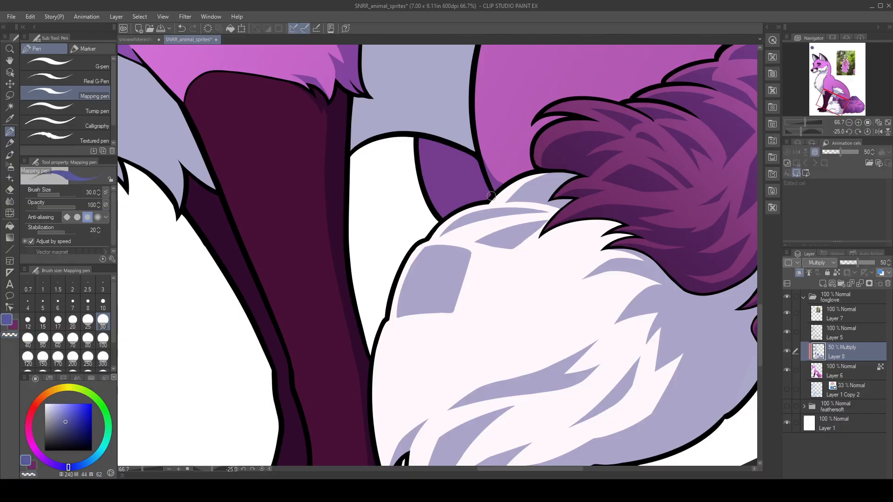
left_click_drag(486, 245, 509, 251)
key("ctrl+z")
key("ctrl+z")
- Paint a long curved shadow streak on the lower-left area of the white tail tip, tapering towards both ends
left_click(878, 132)
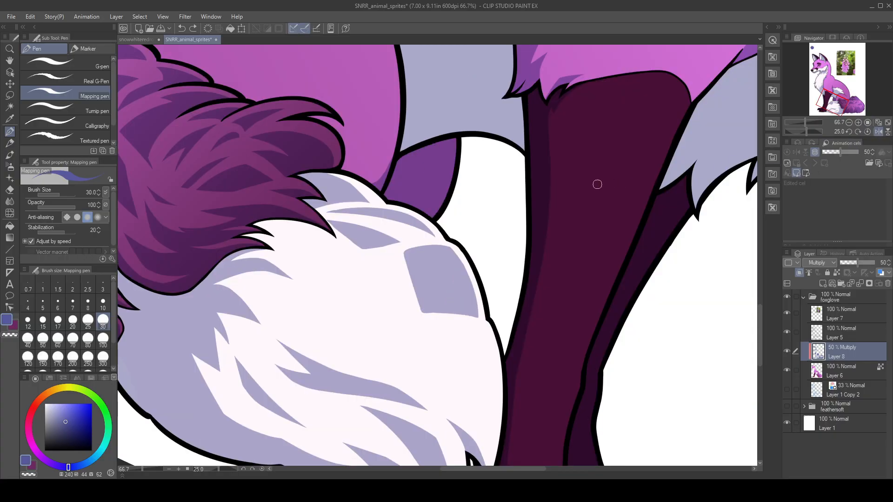
left_click(878, 132)
left_click(867, 132)
left_click_drag(502, 279, 578, 263)
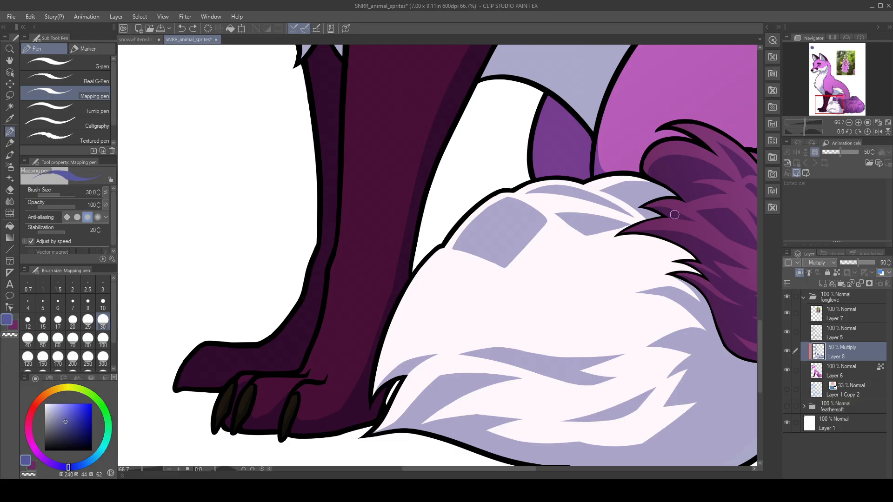
left_click(847, 132)
left_click(846, 133)
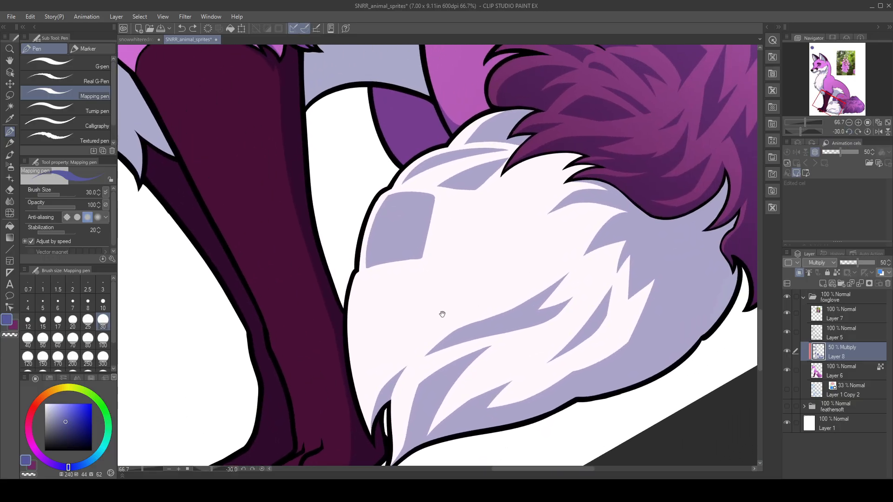
left_click_drag(383, 371, 415, 320)
mouse_move(385, 363)
left_mouse_down()
mouse_move(412, 317)
mouse_move(439, 300)
mouse_move(518, 284)
left_mouse_up()
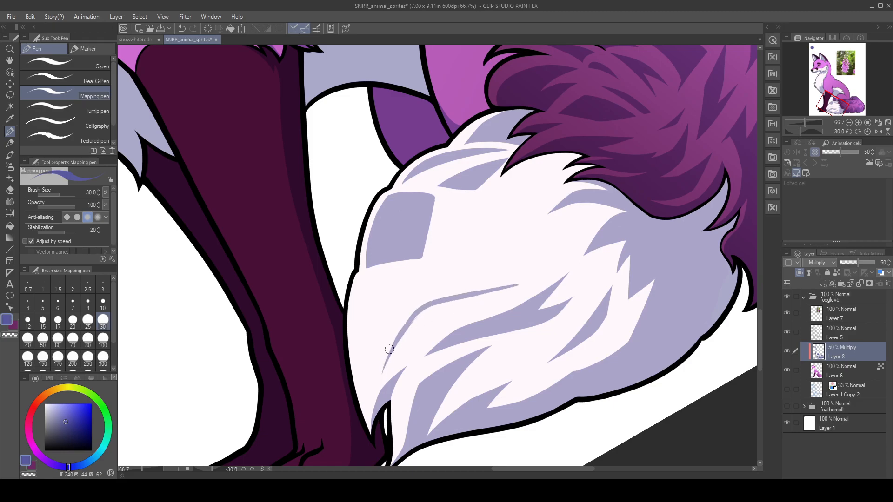
mouse_move(385, 368)
left_mouse_down()
mouse_move(430, 308)
mouse_move(503, 287)
left_mouse_up()
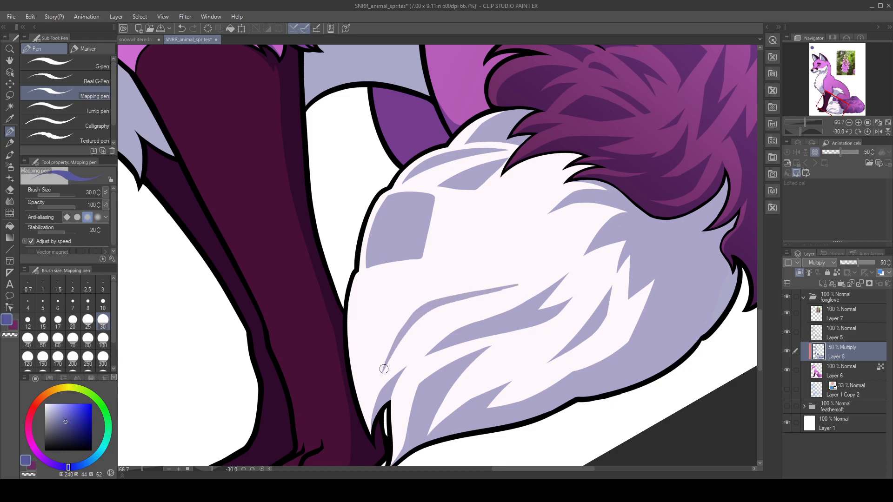
mouse_move(379, 369)
left_mouse_down()
mouse_move(406, 303)
mouse_move(506, 282)
left_mouse_up()
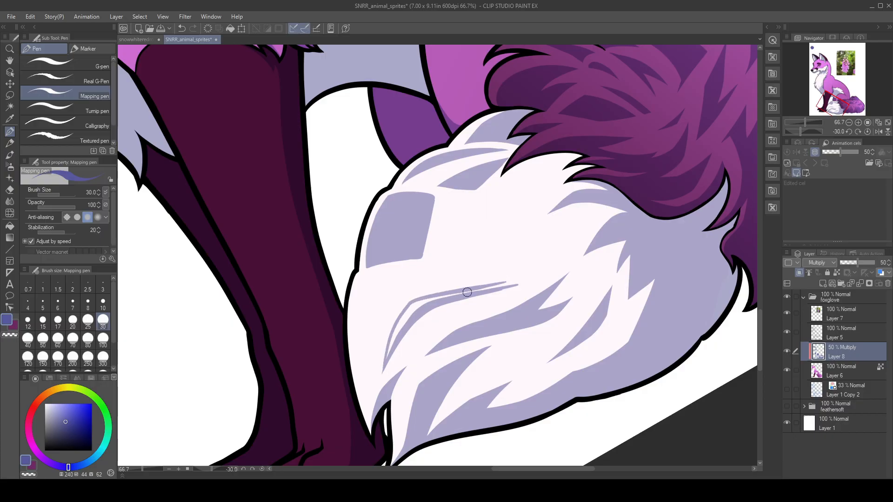
left_click_drag(417, 304, 391, 344)
left_click_drag(409, 308, 520, 281)
- Trim the upper edge of the new curved streak with the transparent color to shorten its long tail
key("c")
mouse_move(381, 378)
left_mouse_down()
mouse_move(416, 292)
mouse_move(378, 384)
left_mouse_up()
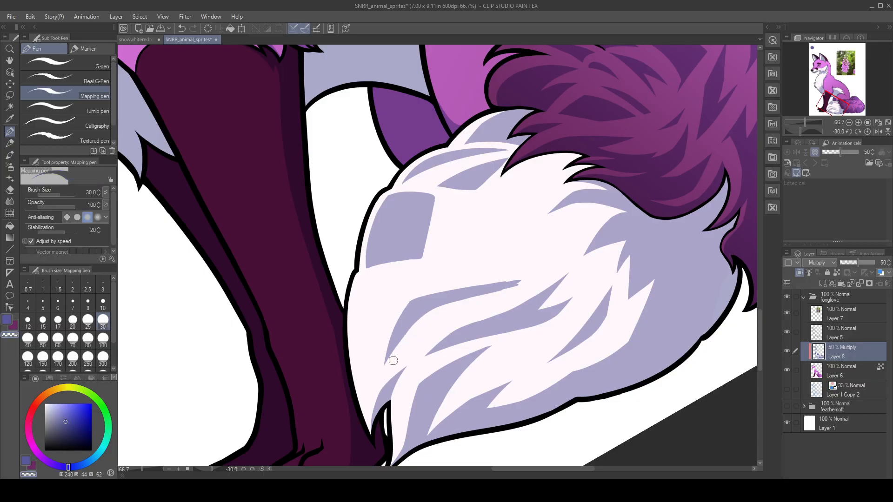
mouse_move(408, 298)
left_mouse_down()
mouse_move(538, 280)
mouse_move(403, 305)
mouse_move(522, 288)
left_mouse_up()
key("ctrl+z")
left_click_drag(403, 303, 521, 285)
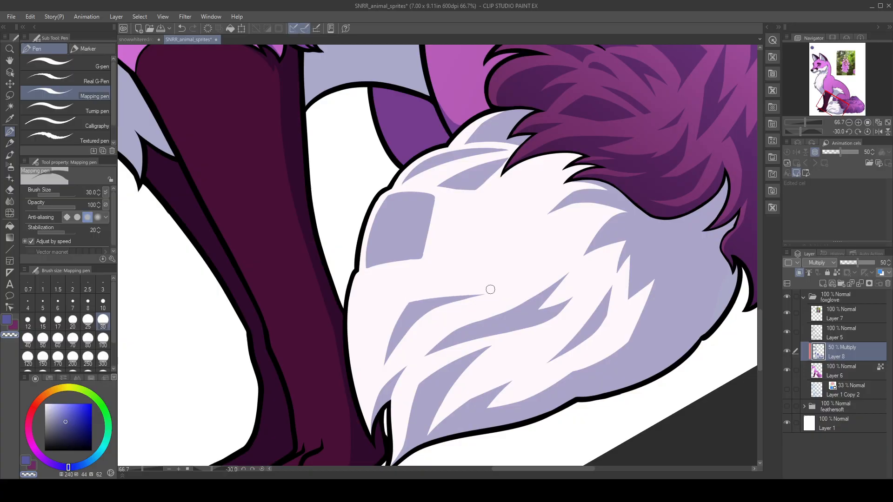
- Carve the underside of the curved streak with the transparent color into a short, hooked fur tuft
mouse_move(418, 328)
left_mouse_down()
mouse_move(492, 284)
mouse_move(433, 315)
mouse_move(477, 288)
left_mouse_up()
left_click_drag(405, 340, 485, 283)
left_click_drag(396, 354, 473, 286)
key("ctrl+z")
left_click_drag(412, 332, 463, 283)
key("ctrl+z")
left_click_drag(400, 350, 470, 283)
mouse_move(408, 340)
left_mouse_down()
mouse_move(443, 302)
mouse_move(561, 278)
left_mouse_up()
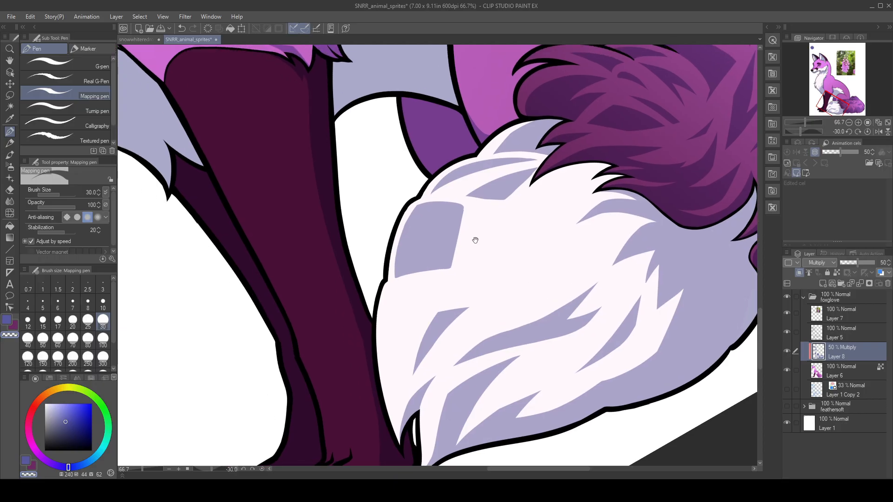
- Paint a thin tapering strand along the lower edge of the four-sided patch, extending inwards across the white fur
left_click_drag(405, 275, 488, 270)
key("ctrl+z")
left_click_drag(398, 278, 500, 273)
key("ctrl+z")
mouse_move(403, 273)
left_mouse_down()
mouse_move(498, 267)
mouse_move(453, 320)
left_mouse_up()
- Carve the four-sided patch into separate pointed fur tufts with the transparent color
key("c")
left_click_drag(426, 242, 362, 300)
key("ctrl+z")
mouse_move(426, 240)
left_mouse_down()
mouse_move(370, 289)
mouse_move(365, 307)
mouse_move(420, 277)
left_mouse_up()
mouse_move(366, 303)
left_mouse_down()
mouse_move(428, 270)
mouse_move(367, 298)
mouse_move(425, 254)
left_mouse_up()
mouse_move(380, 281)
left_mouse_down()
mouse_move(423, 251)
mouse_move(406, 260)
left_mouse_up()
mouse_move(428, 244)
left_mouse_down()
mouse_move(409, 255)
mouse_move(431, 256)
mouse_move(417, 278)
mouse_move(441, 242)
mouse_move(418, 249)
mouse_move(471, 238)
left_mouse_up()
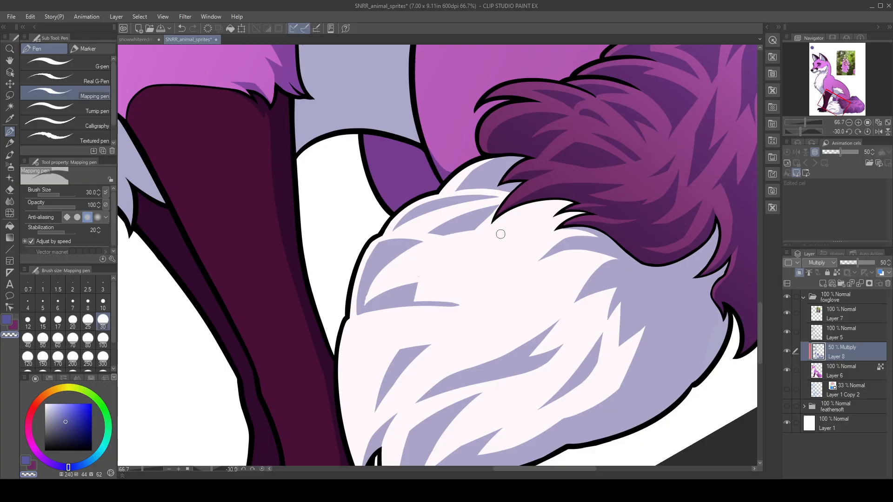
- Touch up the inner edge of the upper tuft along the tail tip's outline with the shadow color
key("c")
left_click_drag(403, 251, 366, 298)
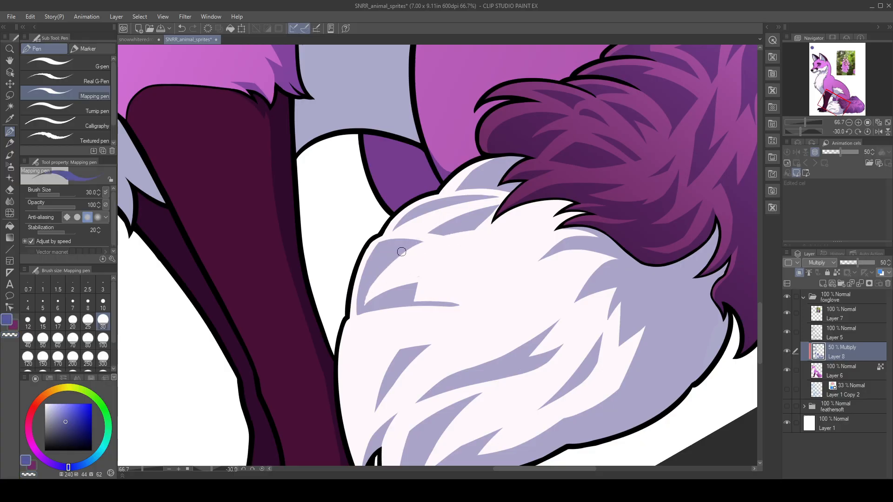
mouse_move(394, 259)
left_mouse_down()
mouse_move(364, 308)
mouse_move(412, 247)
left_mouse_up()
key("ctrl+z")
- Paint a shadow on the white fur directly under the purple edge, between the two hanging purple spikes
left_click(851, 132)
left_click(850, 132)
left_click(850, 132)
left_click(850, 132)
left_click(850, 132)
left_click(849, 132)
left_click_drag(430, 284, 383, 315)
left_click_drag(354, 359, 436, 273)
key("ctrl+z")
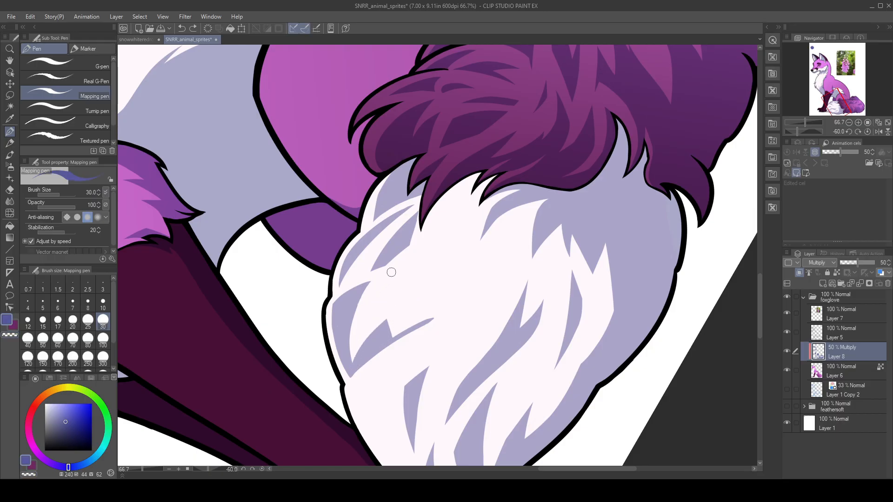
mouse_move(428, 231)
left_mouse_down()
mouse_move(418, 255)
mouse_move(465, 229)
left_mouse_up()
key("ctrl+z")
left_click_drag(409, 267, 465, 230)
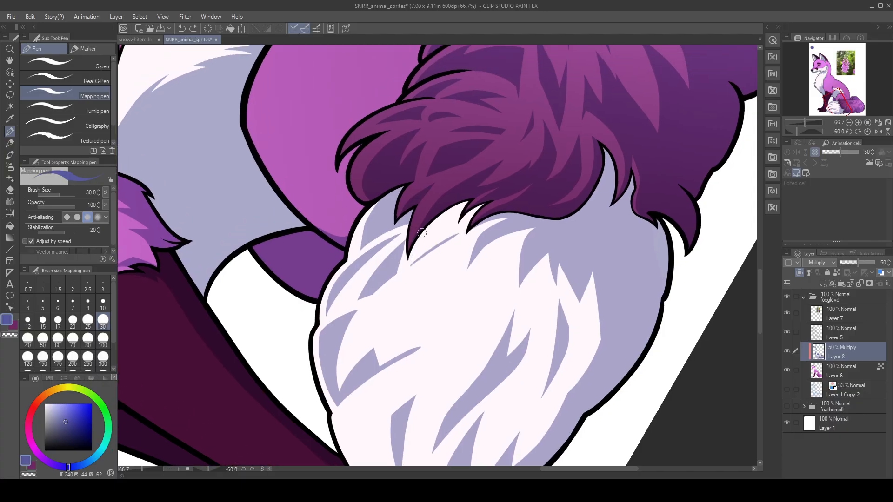
key("ctrl+z")
mouse_move(408, 268)
left_mouse_down()
mouse_move(465, 227)
mouse_move(412, 256)
mouse_move(467, 222)
mouse_move(414, 254)
mouse_move(450, 229)
mouse_move(417, 248)
mouse_move(457, 215)
mouse_move(435, 227)
mouse_move(467, 204)
left_mouse_up()
key("ctrl+z")
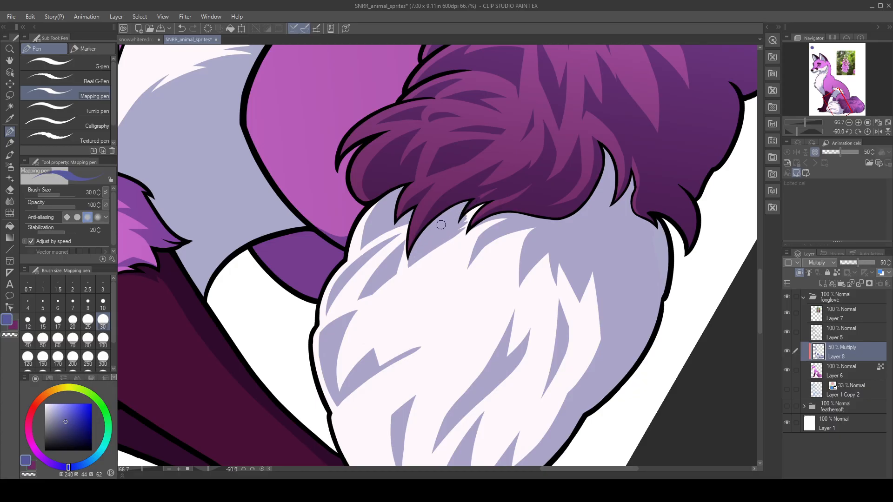
- Fill the gap under the purple fur edge and extend the shadow downwards with thin pointed strands
key("c")
key("c")
left_click_drag(473, 213, 466, 225)
left_click_drag(411, 263, 470, 222)
key("c")
key("c")
left_click_drag(497, 216, 457, 261)
key("ctrl+z")
left_click_drag(479, 224, 443, 280)
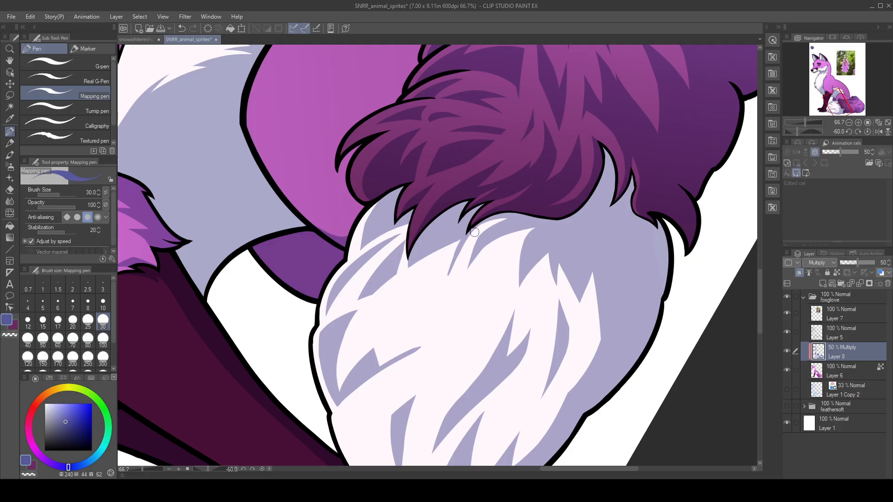
mouse_move(462, 232)
left_mouse_down()
mouse_move(436, 289)
mouse_move(424, 292)
left_mouse_up()
- Build up a long shadow tuft running diagonally down from the purple fur's edge towards the tail tip's left side
left_click_drag(380, 339, 434, 288)
key("ctrl+z")
mouse_move(380, 338)
left_mouse_down()
mouse_move(408, 299)
mouse_move(451, 267)
left_mouse_up()
key("ctrl+z")
mouse_move(379, 335)
left_mouse_down()
mouse_move(454, 243)
mouse_move(401, 301)
mouse_move(453, 239)
mouse_move(413, 257)
mouse_move(424, 243)
mouse_move(417, 245)
mouse_move(407, 275)
mouse_move(453, 221)
mouse_move(413, 265)
mouse_move(459, 239)
mouse_move(415, 284)
mouse_move(400, 316)
left_mouse_up()
key("ctrl+z")
key("c")
key("ctrl+z")
key("c")
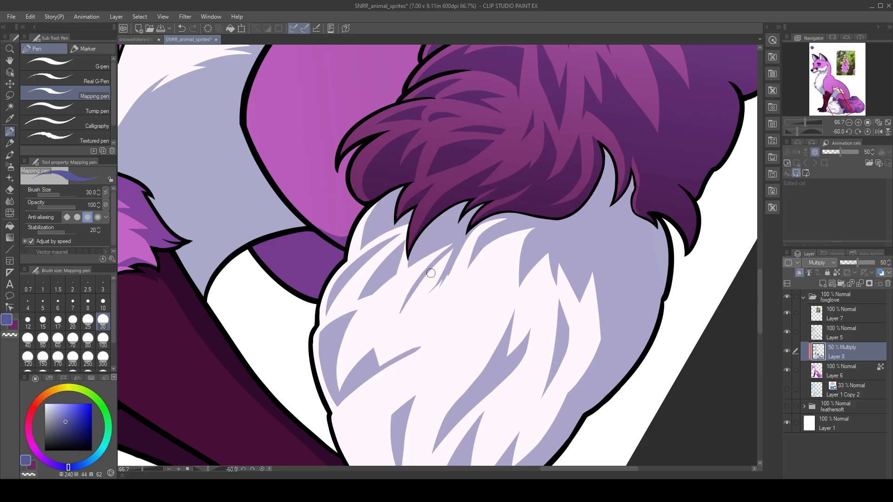
mouse_move(454, 245)
left_mouse_down()
mouse_move(404, 313)
mouse_move(418, 303)
left_mouse_up()
left_click_drag(463, 240, 442, 287)
- Trim the long diagonal tuft's inner edge with the transparent color, then fill its body and sharpen its lower point
key("c")
left_click_drag(471, 236, 440, 300)
key("ctrl+z")
mouse_move(467, 242)
left_mouse_down()
mouse_move(437, 315)
mouse_move(442, 286)
mouse_move(432, 244)
mouse_move(431, 289)
mouse_move(407, 314)
mouse_move(417, 284)
mouse_move(395, 323)
left_mouse_up()
key("c")
mouse_move(415, 284)
left_mouse_down()
mouse_move(383, 338)
mouse_move(428, 295)
left_mouse_up()
key("c")
key("c")
mouse_move(390, 334)
left_mouse_down()
mouse_move(431, 302)
mouse_move(448, 260)
mouse_move(423, 305)
left_mouse_up()
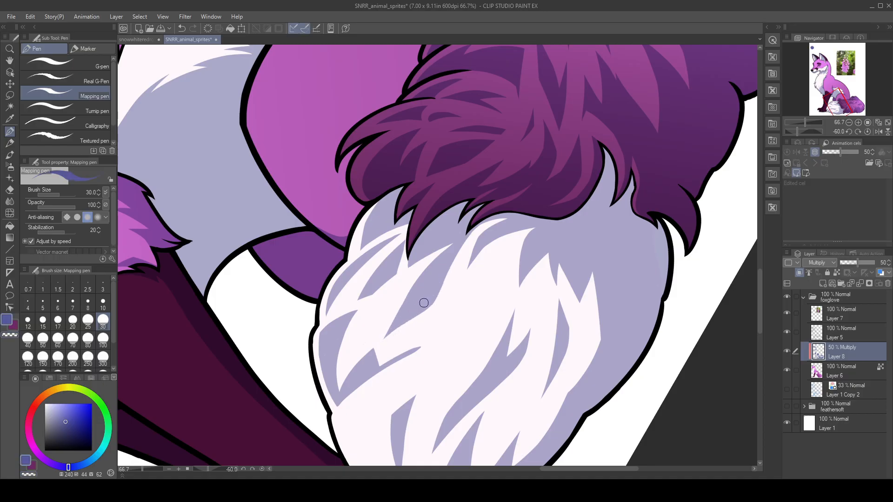
left_click_drag(418, 357, 436, 319)
key("c")
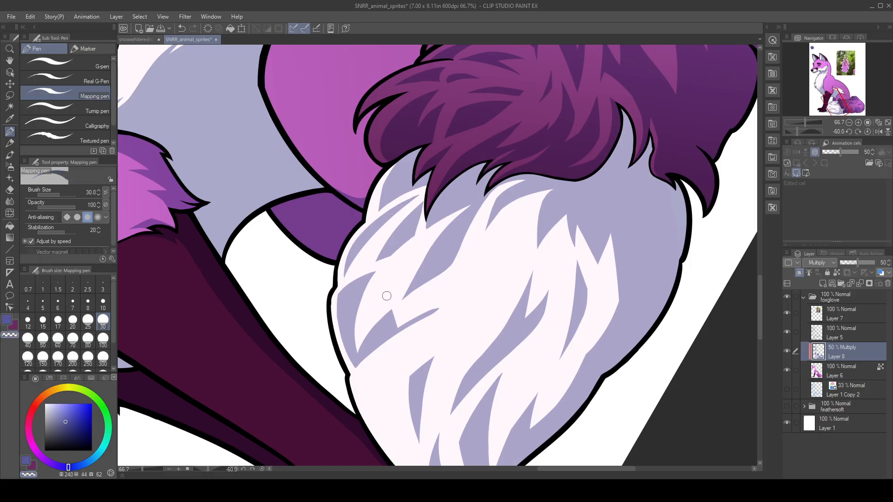
- Check the tail tip in mirrored view, then trim the lower edge of the long diagonal tuft with the transparent color
left_click(866, 131)
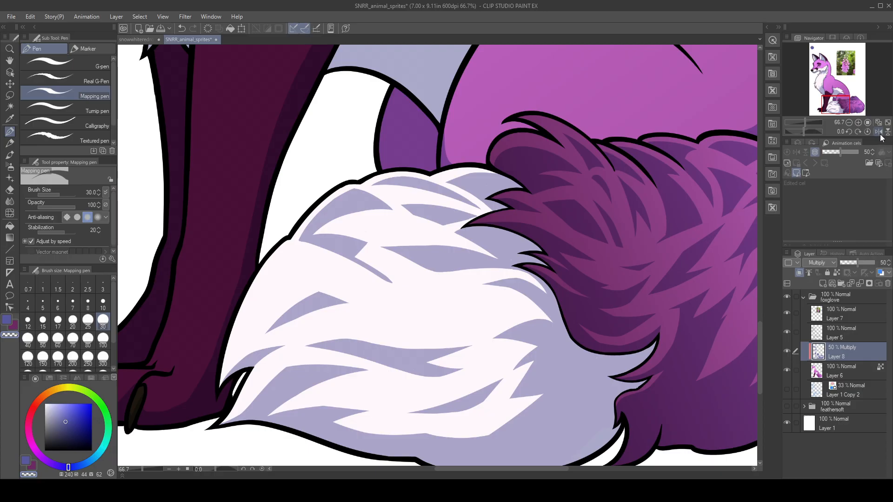
left_click(878, 132)
left_click(878, 132)
left_click(849, 133)
left_click(849, 133)
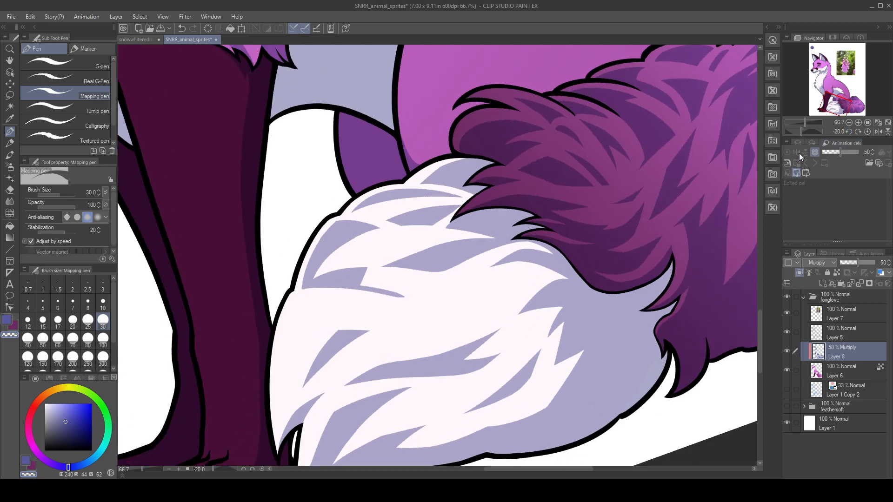
left_click(848, 132)
left_click(848, 132)
left_click(848, 132)
key("c")
left_click_drag(470, 246, 558, 206)
key("ctrl+z")
key("c")
left_click_drag(480, 240, 551, 206)
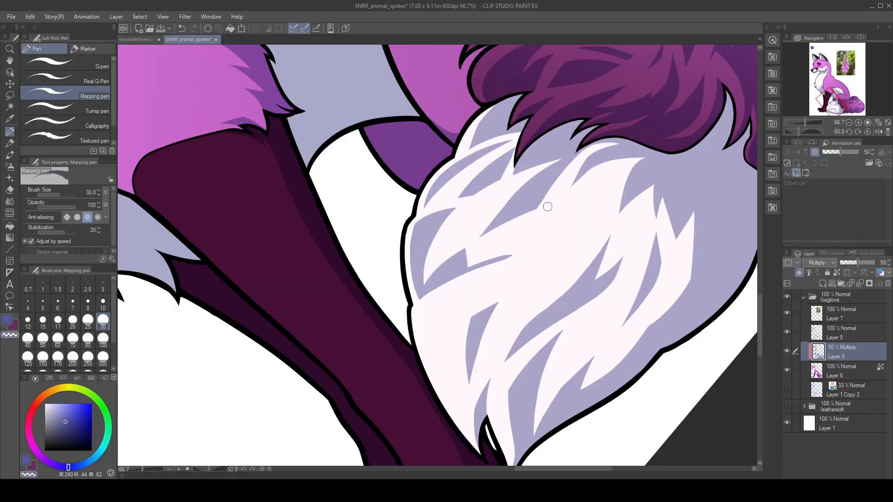
left_click_drag(470, 244, 562, 205)
- Extend the lower-left fur tuft with a thin upward-curving strand and trim its top edge with the transparent color
key("c")
left_click_drag(465, 251, 518, 225)
key("ctrl+z")
left_click_drag(465, 252, 528, 229)
key("ctrl+z")
left_click_drag(465, 253, 525, 230)
key("ctrl+z")
left_click_drag(465, 252, 534, 227)
key("ctrl+z")
left_click_drag(465, 253, 537, 227)
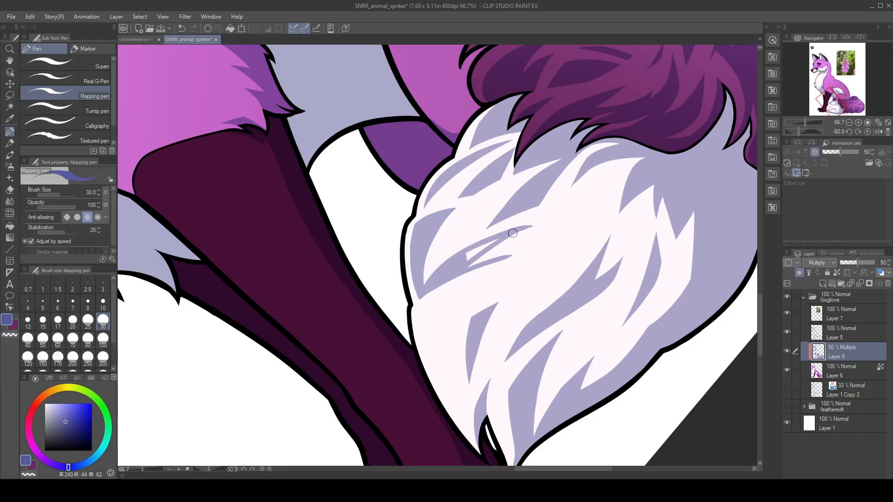
key("c")
left_click_drag(461, 247, 552, 225)
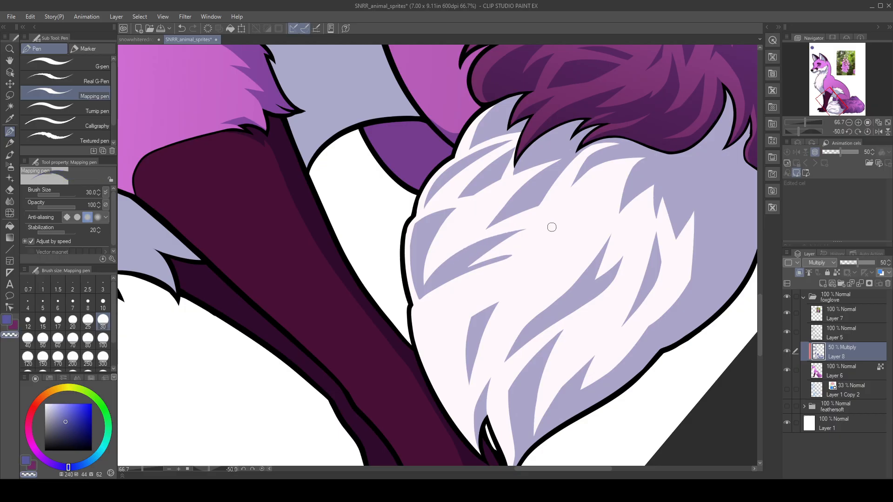
- Fill in the extended tuft below its upper strand and lengthen its lower strand across the white fur
key("c")
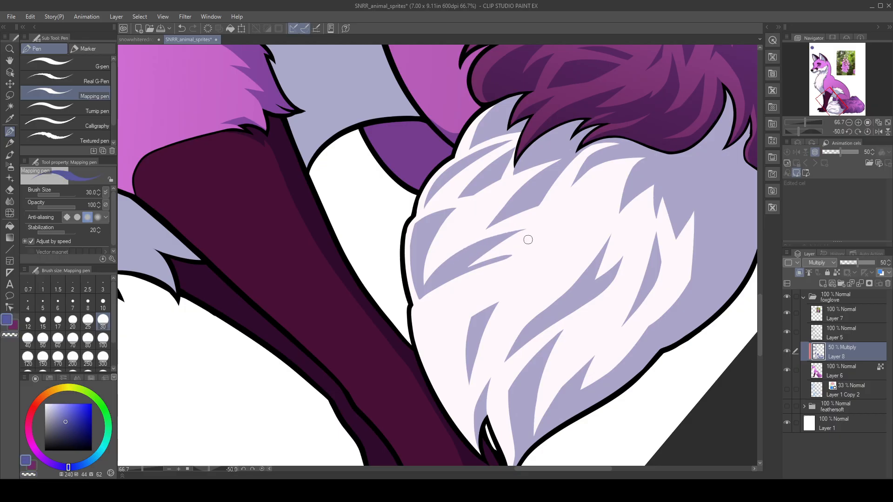
left_click_drag(517, 231, 487, 262)
key("ctrl+z")
left_click_drag(515, 234, 489, 257)
left_click_drag(426, 294, 523, 268)
key("ctrl+z")
left_click_drag(424, 295, 536, 270)
left_click_drag(451, 281, 531, 268)
left_click_drag(475, 272, 520, 265)
left_click_drag(470, 270, 544, 274)
- Carve a curved notch between the tuft's two strands and trim the lower strand's underside with the transparent color
key("c")
mouse_move(493, 260)
left_mouse_down()
mouse_move(529, 260)
mouse_move(520, 256)
mouse_move(494, 265)
mouse_move(526, 274)
left_mouse_up()
key("c")
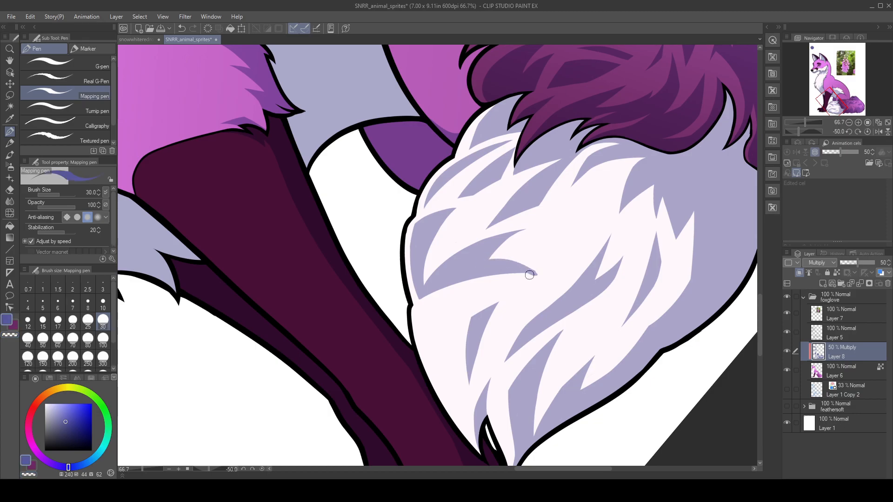
key("c")
mouse_move(435, 298)
left_mouse_down()
mouse_move(505, 273)
mouse_move(552, 275)
left_mouse_up()
key("ctrl+z")
left_click_drag(448, 292, 553, 280)
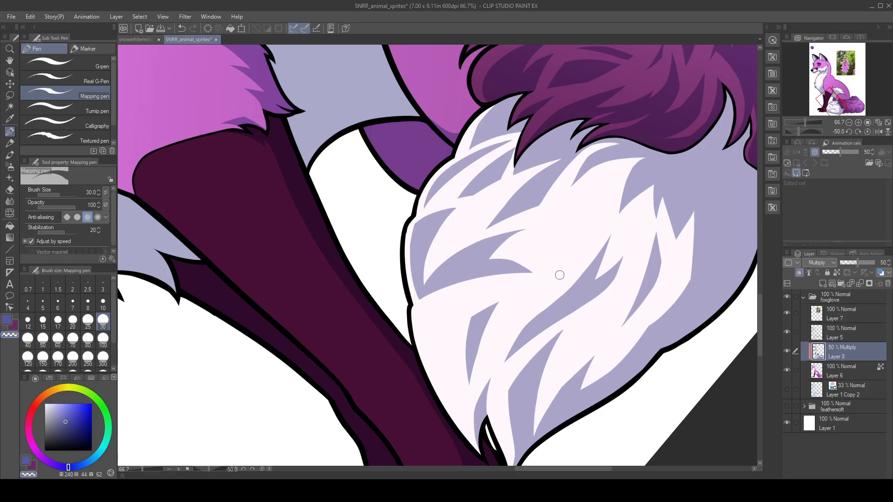
- Check the shading in mirrored view, then extend the tuft's lower strand with an upward-pointing wedge of shadow
left_click(875, 132)
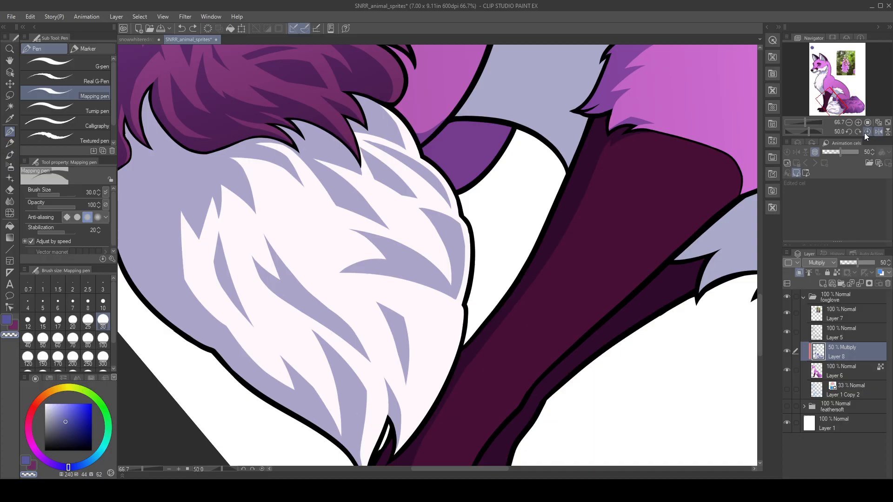
left_click(867, 133)
left_click(877, 132)
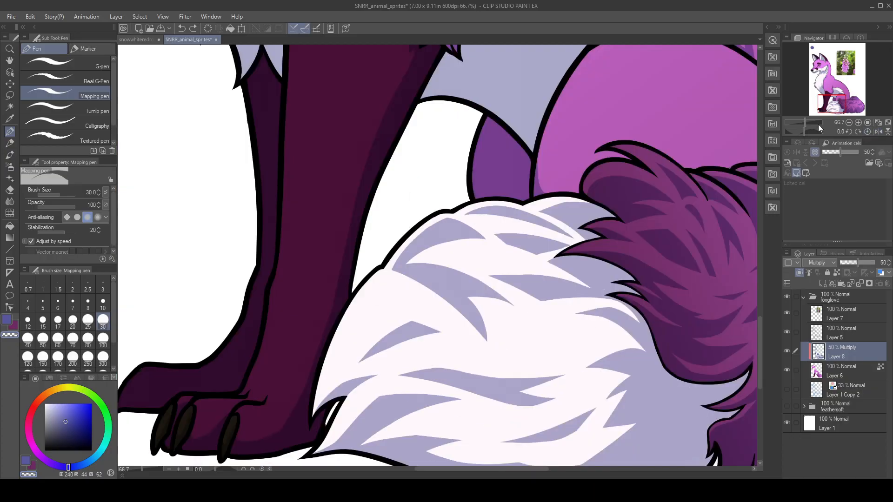
left_click(848, 131)
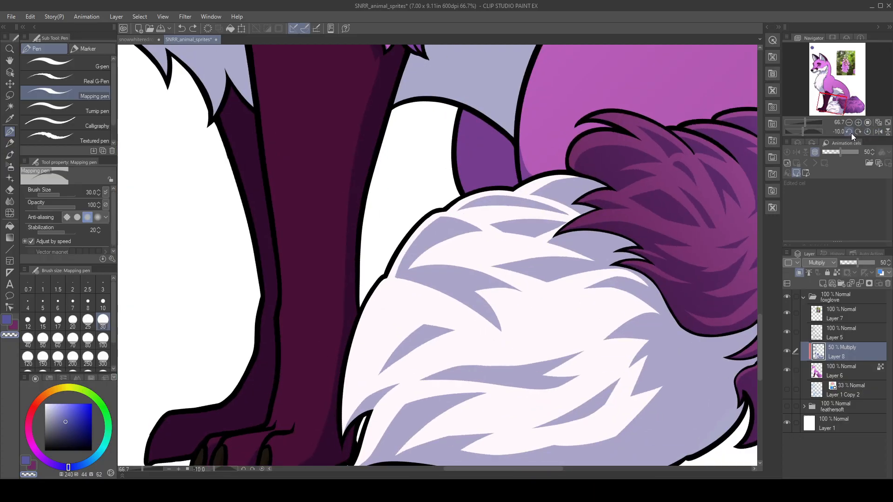
left_click(848, 132)
left_click(848, 131)
left_click(848, 131)
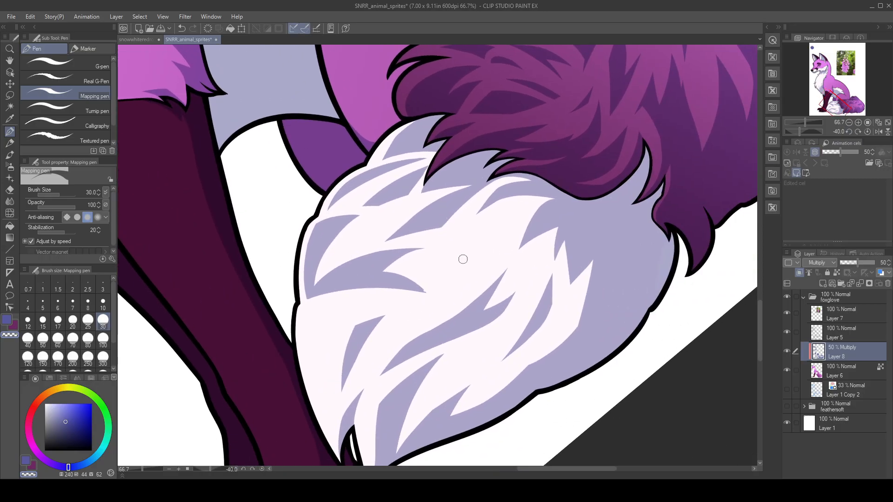
left_click_drag(426, 293, 483, 240)
left_click_drag(387, 273, 473, 254)
key("ctrl+z")
mouse_move(388, 271)
left_mouse_down()
mouse_move(464, 260)
mouse_move(390, 273)
mouse_move(451, 271)
mouse_move(436, 278)
mouse_move(454, 267)
mouse_move(441, 270)
mouse_move(445, 263)
left_mouse_up()
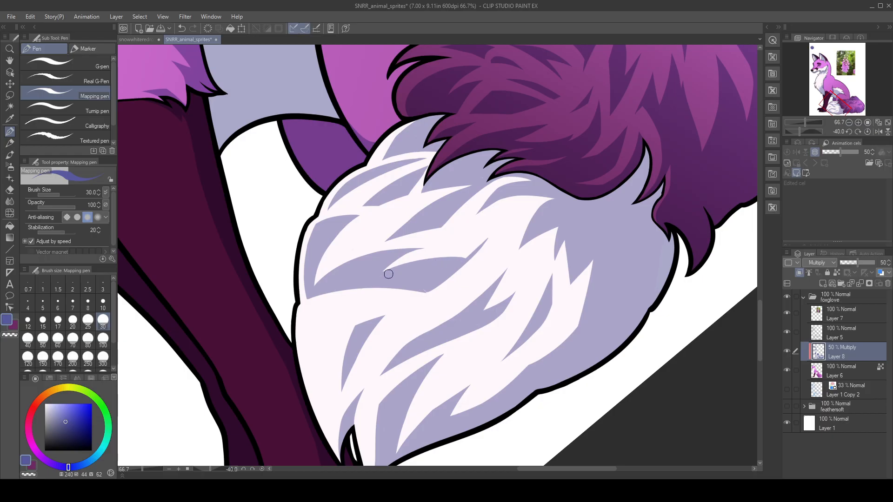
- Trim the thin point off the new wedge's outer edge with the transparent color
key("c")
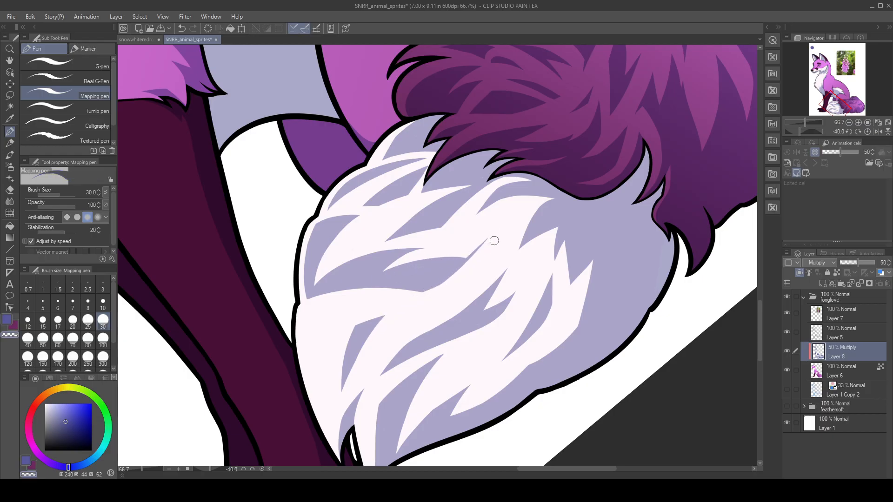
left_click_drag(418, 295, 491, 235)
key("c")
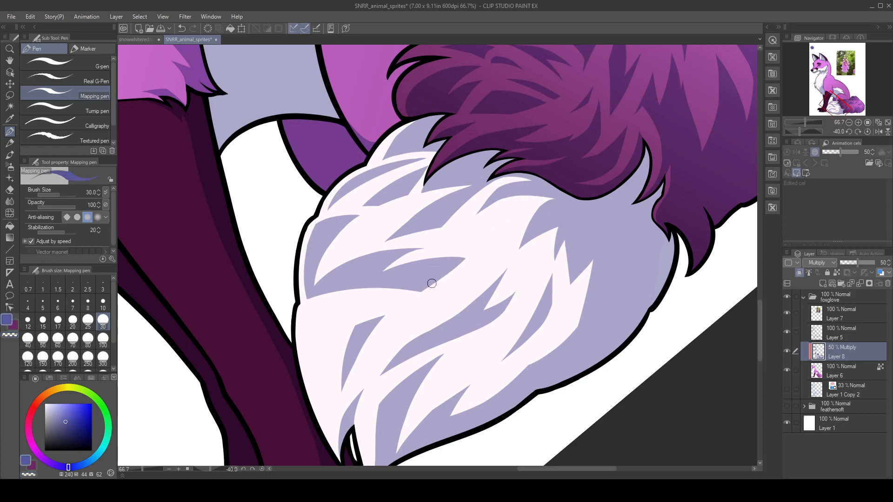
- Redraw the shadow wedge rising from the tuft's lower strand and trim its outer edge with the transparent color
key("ctrl+z")
left_click_drag(464, 252, 433, 281)
left_click_drag(399, 313, 458, 262)
key("ctrl+z")
mouse_move(398, 313)
left_mouse_down()
mouse_move(479, 239)
mouse_move(425, 285)
left_mouse_up()
left_click_drag(464, 252, 428, 287)
key("c")
left_click_drag(480, 239, 427, 303)
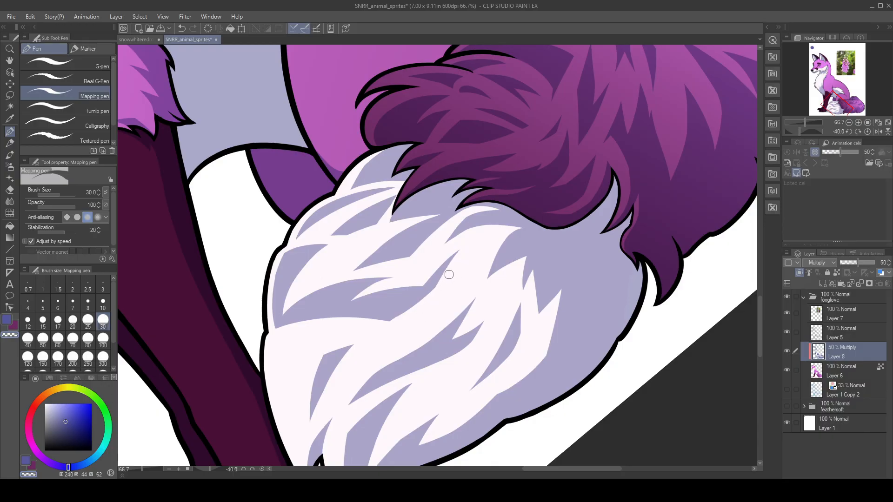
left_click_drag(447, 277, 468, 278)
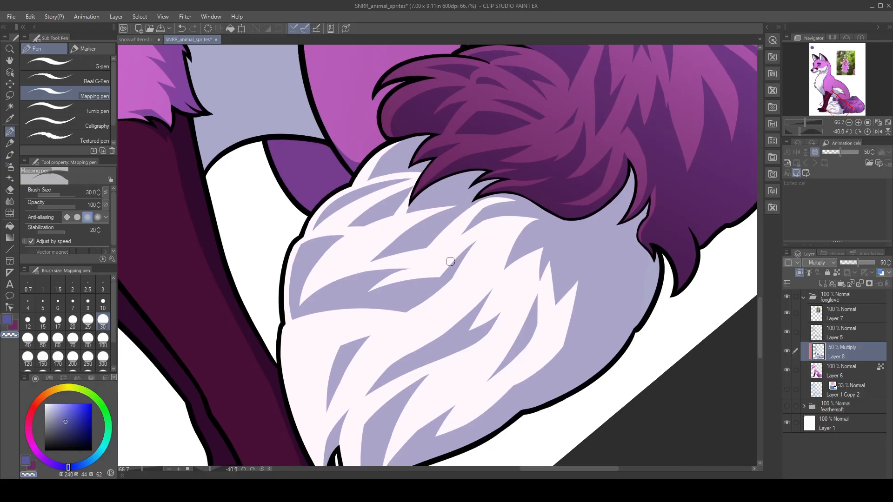
- Join the lower strand's tip to the wedge above with shadow, then trim the wedge's outer edge and the strand's underside
key("c")
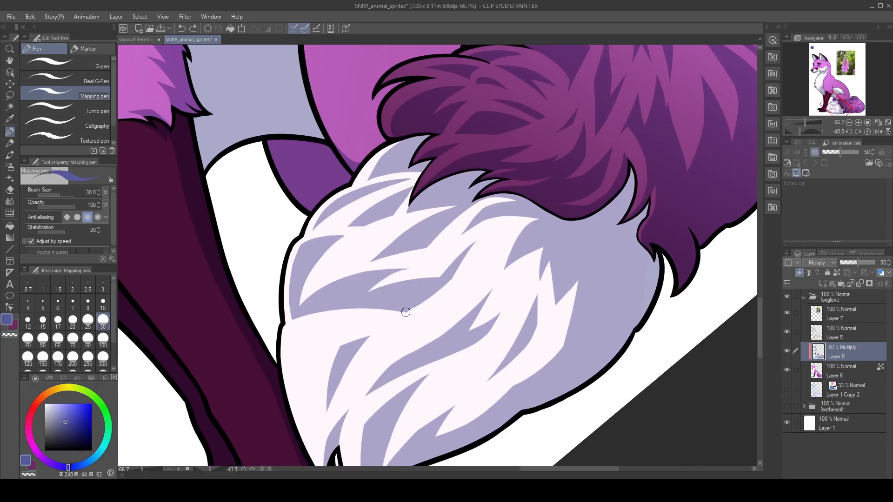
key("ctrl+z")
key("ctrl+y")
key("ctrl+z")
left_click_drag(414, 309, 447, 288)
key("c")
left_click_drag(480, 240, 455, 266)
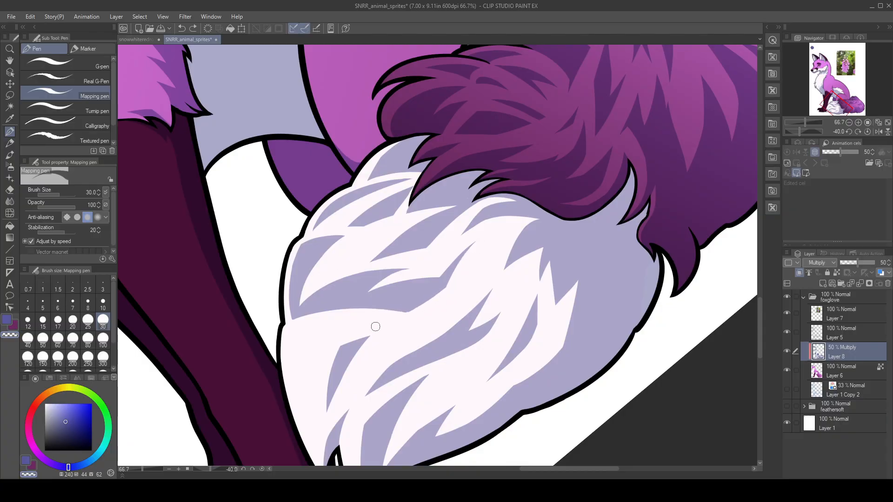
left_click_drag(451, 289, 386, 319)
key("c")
left_click_drag(434, 270, 457, 276)
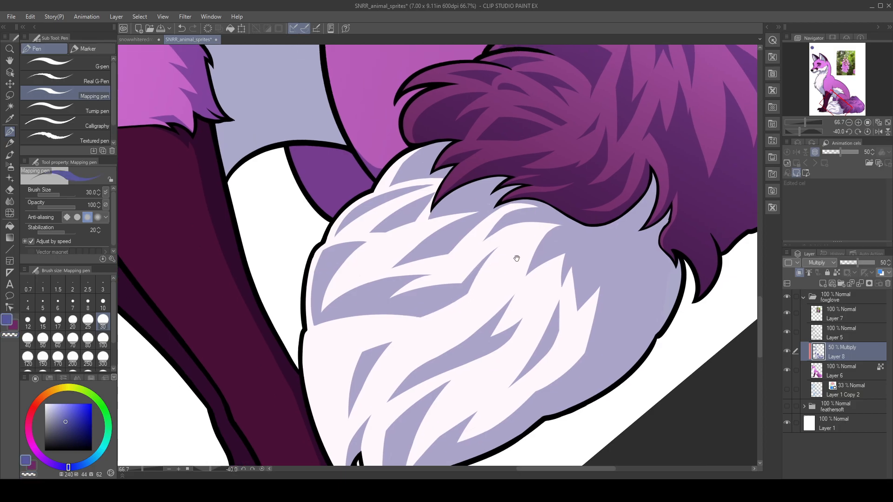
- Reset the canvas rotation, check the shaded tail against the whole fox, and save the document
left_click_drag(508, 285, 514, 236)
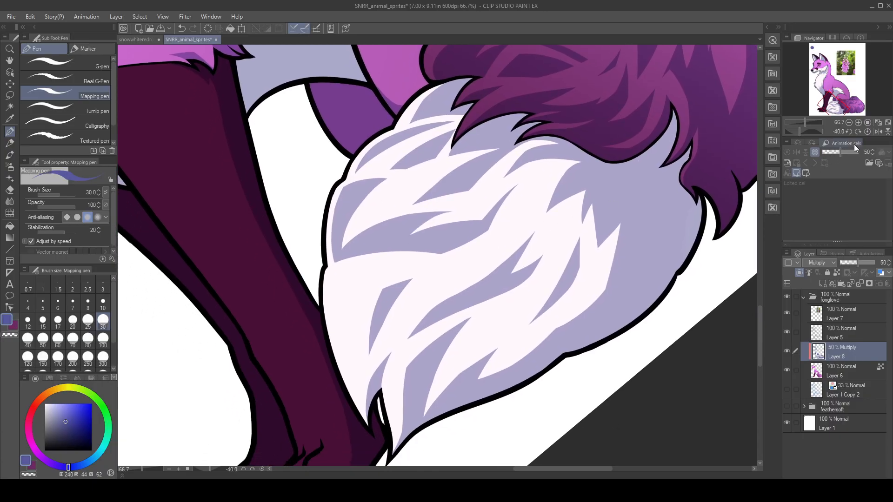
left_click(865, 131)
left_click(849, 122)
left_click(848, 122)
left_click(849, 123)
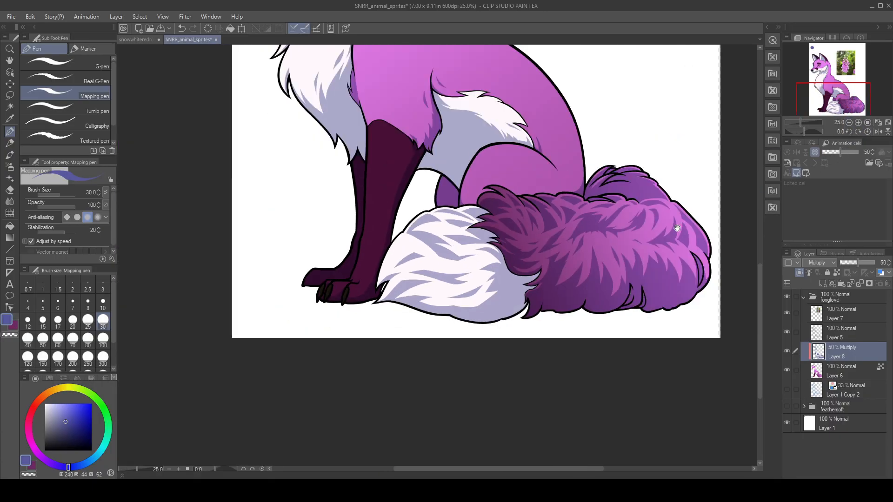
left_click_drag(675, 229, 615, 296)
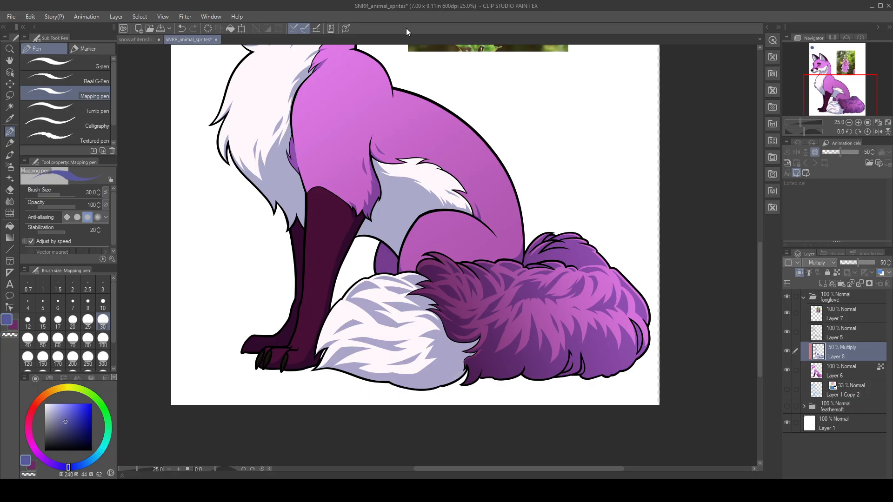
scroll(309, 201, "down", 3)
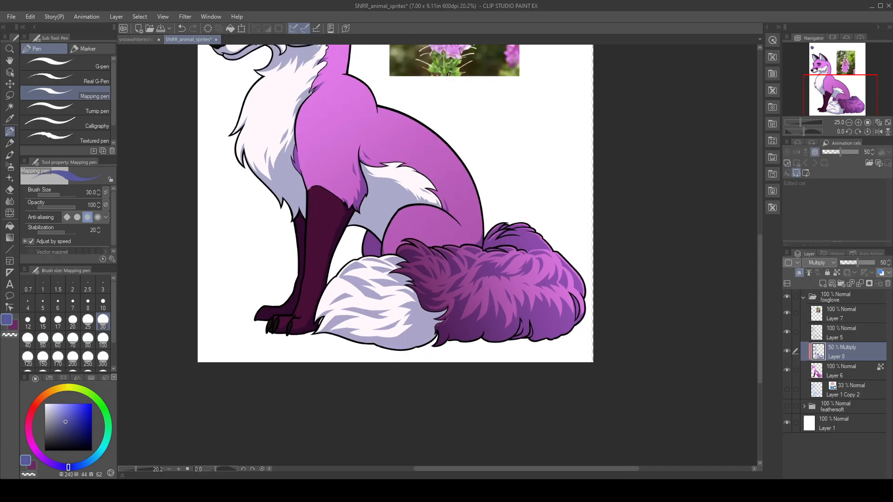
scroll(500, 268, "down", 1)
scroll(465, 275, "up", 3)
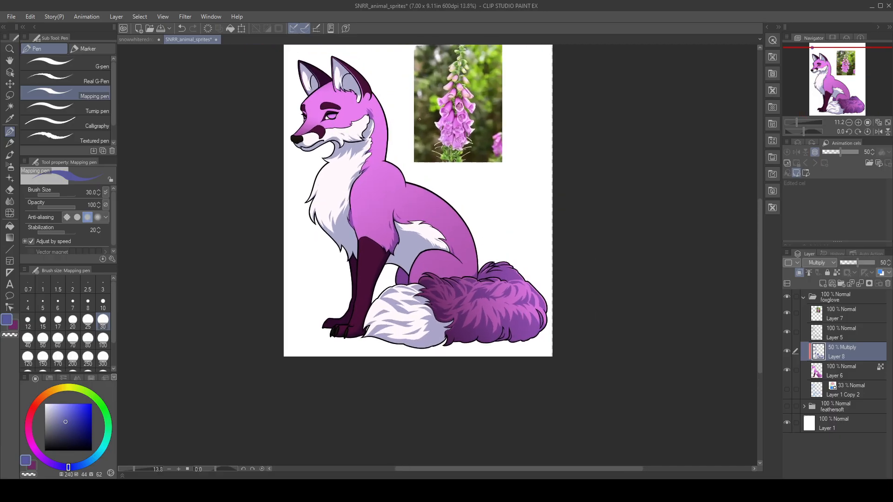
scroll(451, 277, "down", 2)
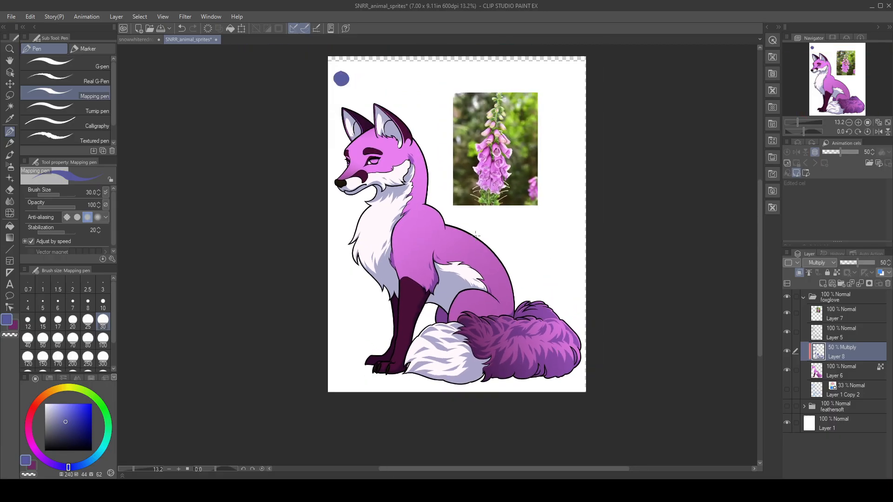
scroll(465, 286, "up", 1)
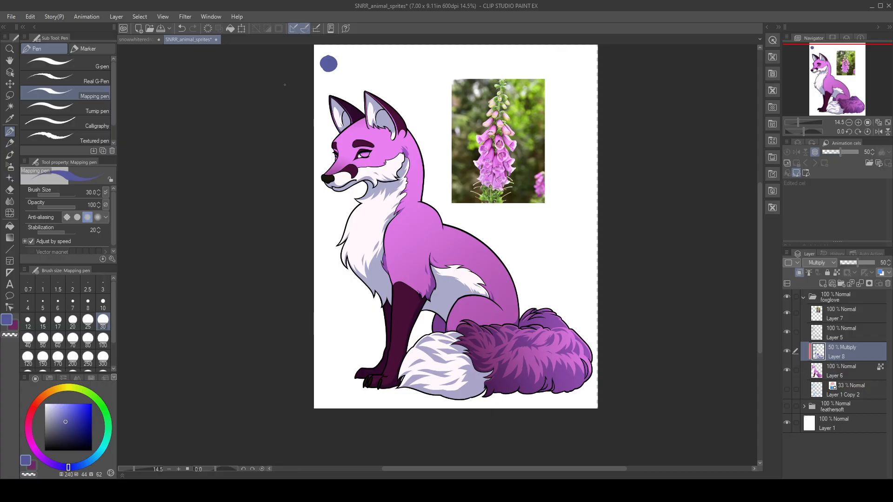
left_click(161, 28)
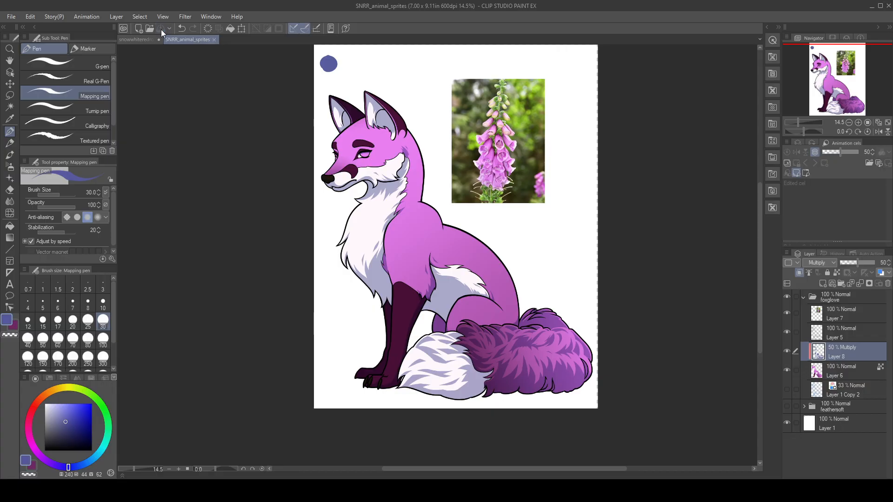
- Make the base color layer, Layer 6, active and hide the Multiply shadow layer, Layer 8, to work on the head
scroll(381, 149, "up", 6)
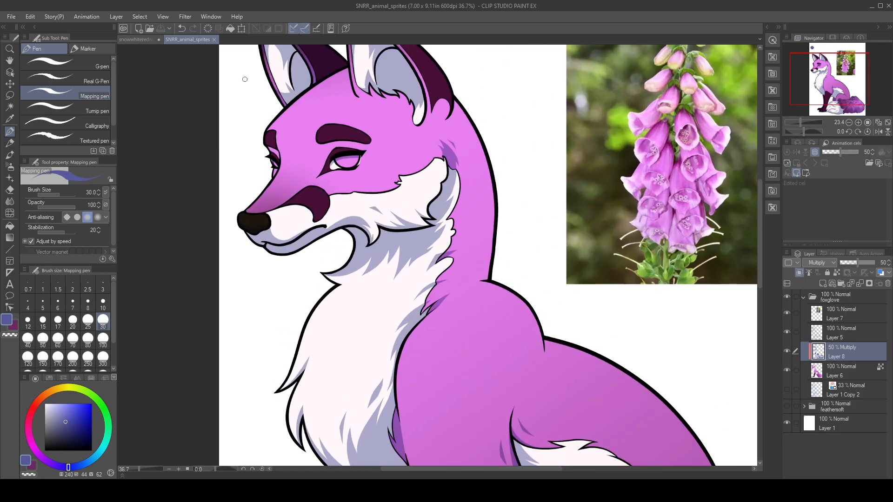
scroll(380, 148, "up", 1)
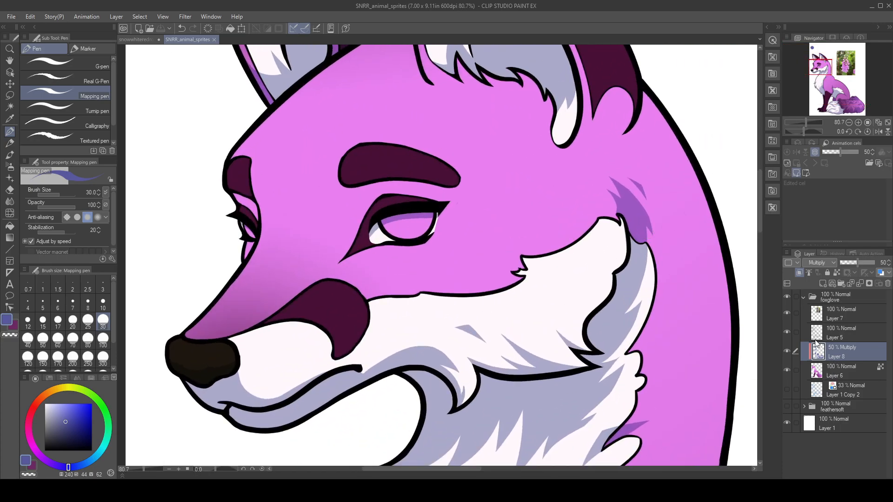
scroll(591, 240, "down", 1)
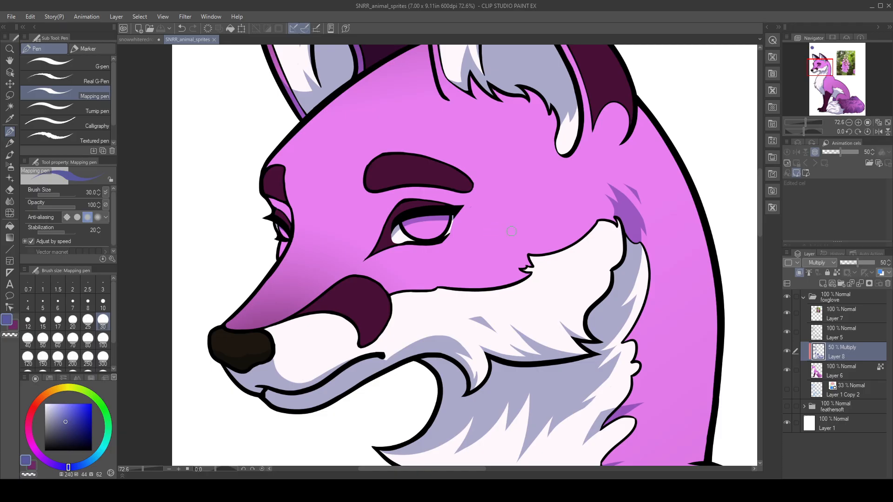
left_click(841, 370)
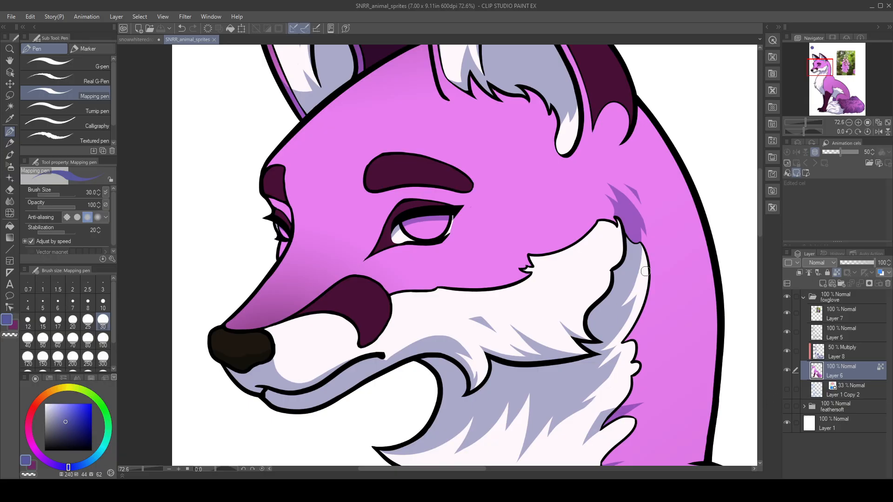
left_click(787, 352)
left_click_drag(576, 287, 540, 325)
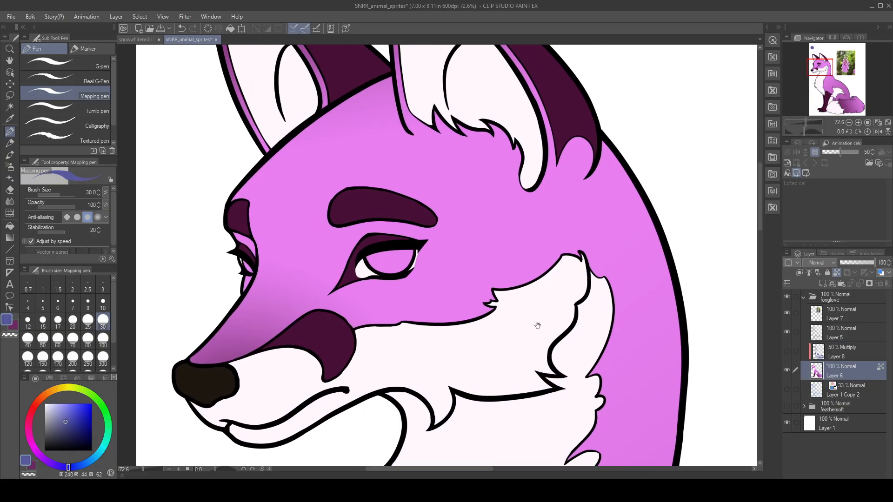
- Paint the near eye's iris bright green
left_click(102, 406)
mouse_move(99, 398)
left_mouse_down()
mouse_move(83, 425)
mouse_move(84, 408)
left_mouse_up()
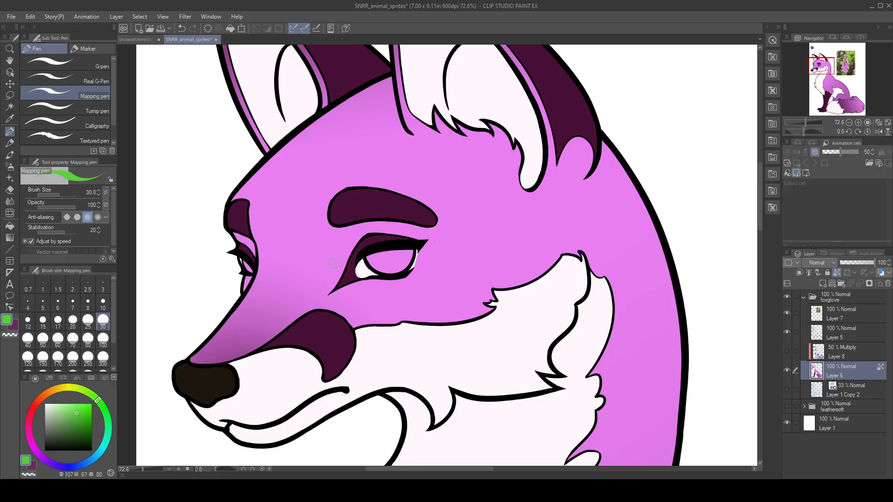
mouse_move(370, 261)
left_mouse_down()
mouse_move(377, 253)
mouse_move(401, 260)
mouse_move(386, 270)
mouse_move(402, 250)
mouse_move(395, 272)
mouse_move(410, 250)
left_mouse_up()
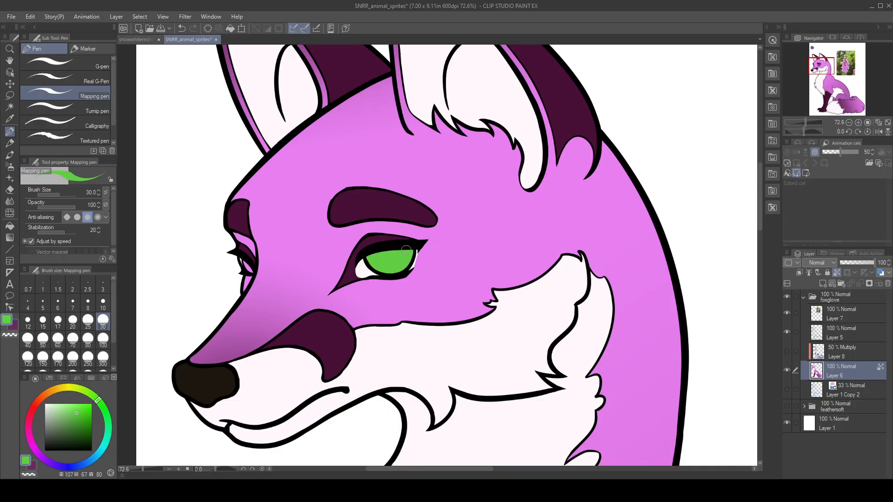
- Shade the upper part of the near eye's iris with a darker green and choose a deep green for the pupil
left_click(80, 420)
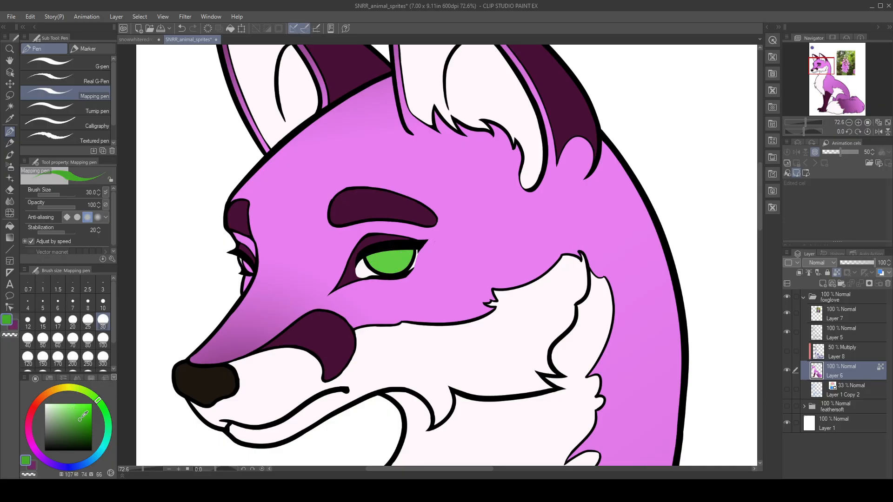
mouse_move(372, 268)
left_mouse_down()
mouse_move(395, 249)
mouse_move(369, 257)
mouse_move(377, 271)
mouse_move(411, 255)
left_mouse_up()
left_click(363, 272, "alt")
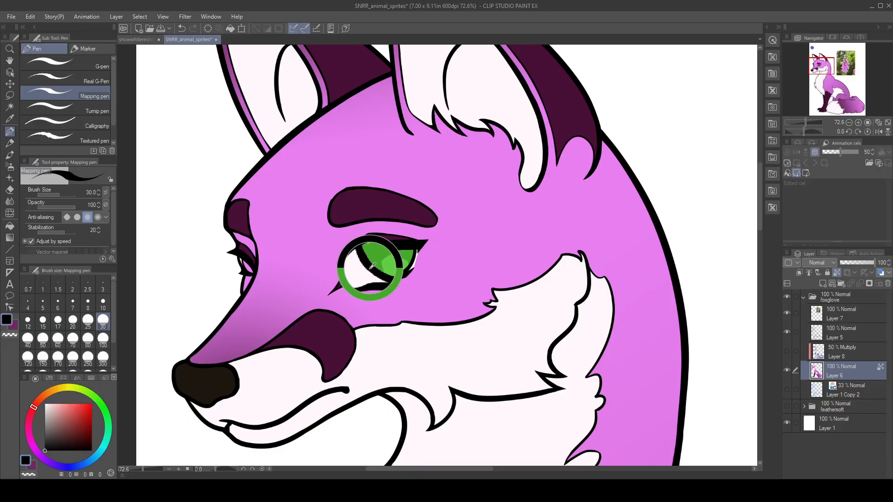
left_click(424, 252, "alt")
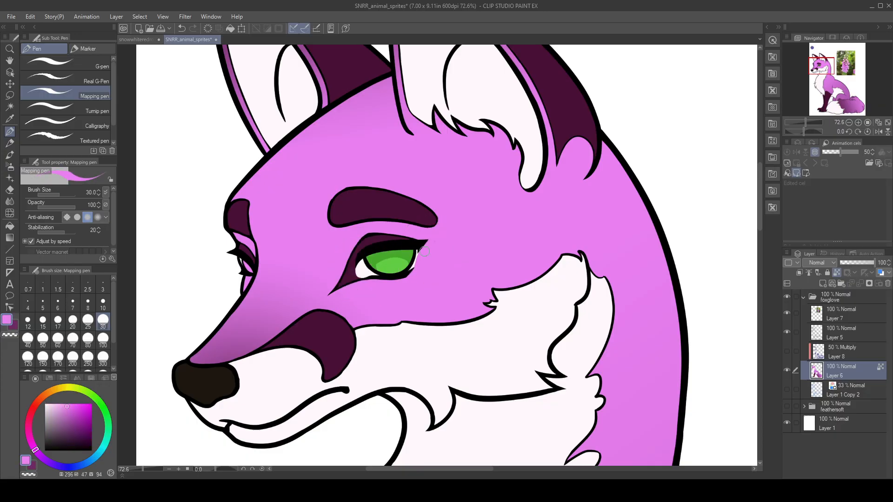
left_click(371, 259, "alt")
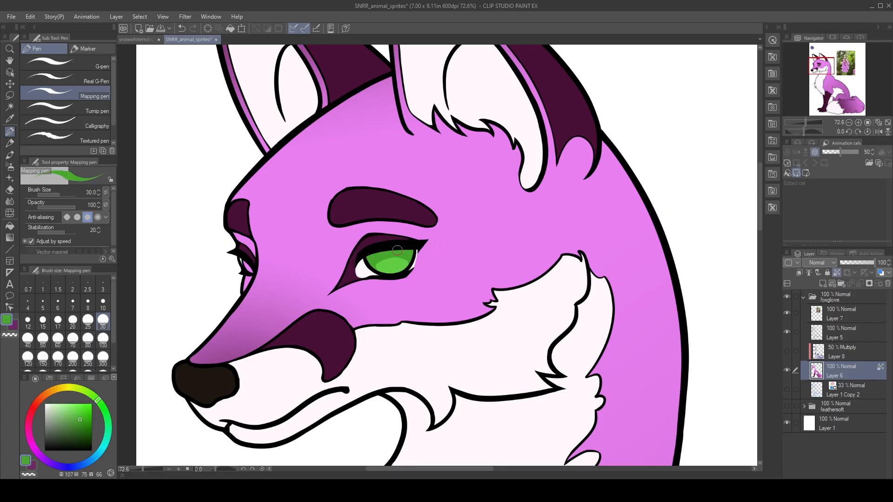
left_click(387, 253, "alt")
left_click(87, 434)
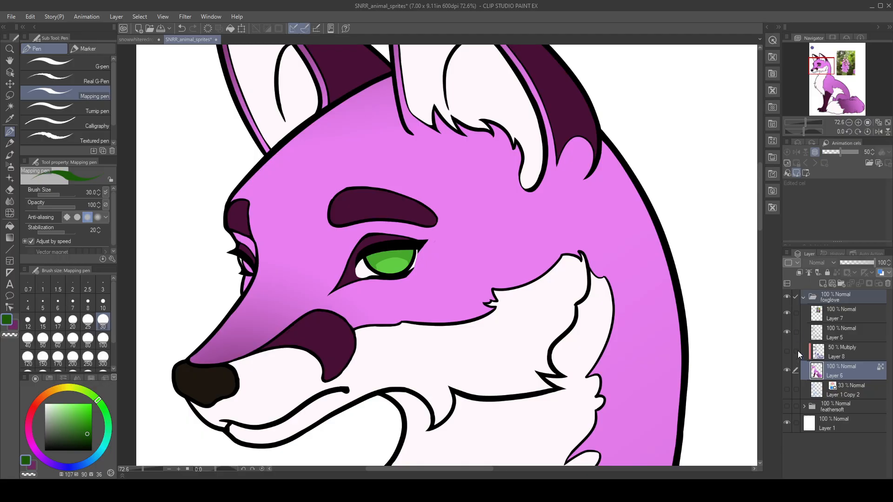
- Check the feathersoft folder in place of the foxglove folder, then show the foxglove artwork again
left_click(787, 297)
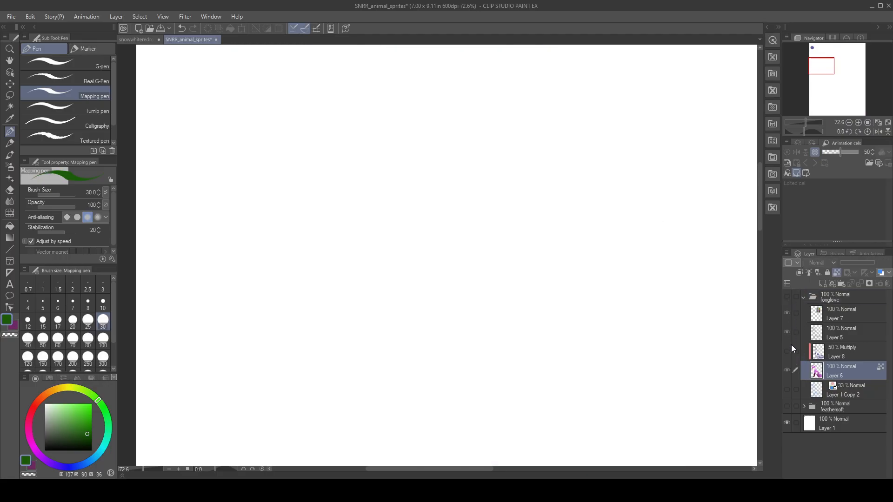
left_click(786, 406)
mouse_move(823, 68)
left_mouse_down()
mouse_move(823, 57)
mouse_move(825, 64)
left_mouse_up()
left_click(787, 406)
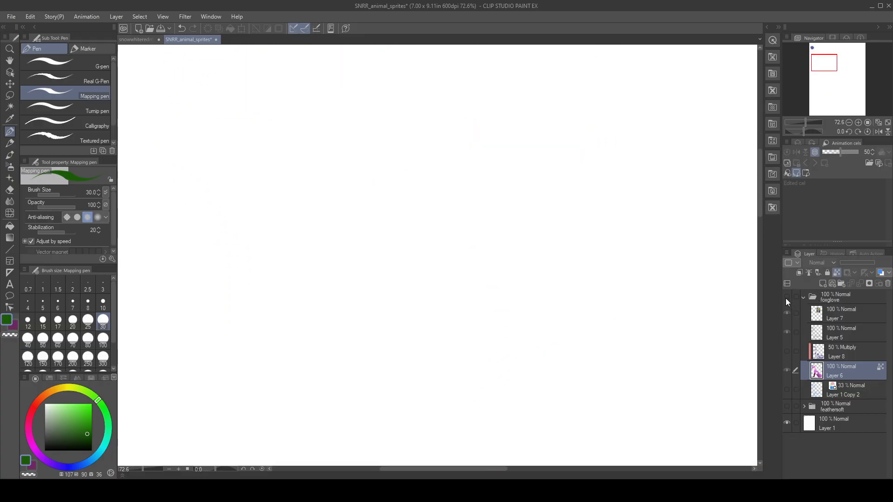
left_click(786, 297)
left_click_drag(412, 365, 533, 245)
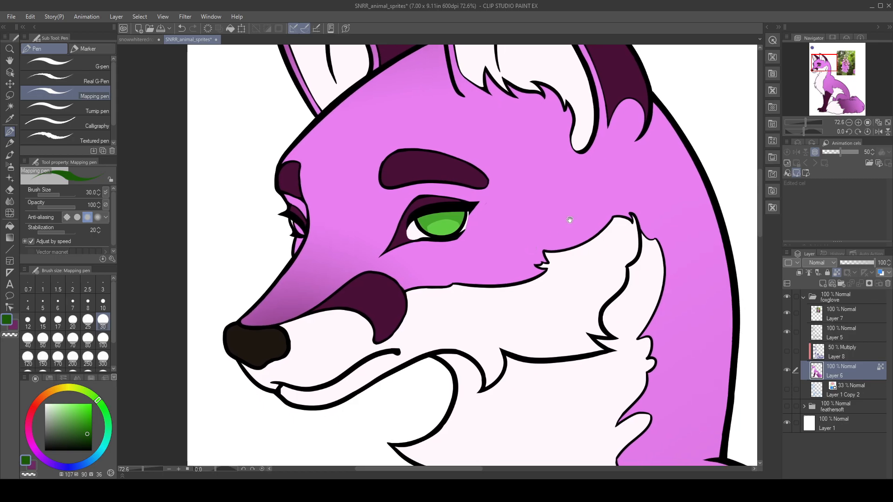
- Paint a deep green pupil in the near eye's iris on Layer 6
left_click(867, 122)
left_click_drag(415, 288, 357, 372)
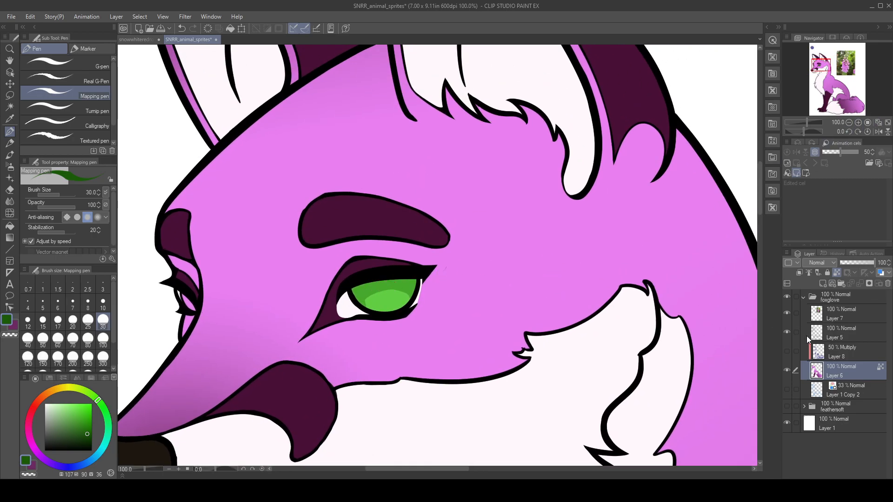
left_click(844, 339)
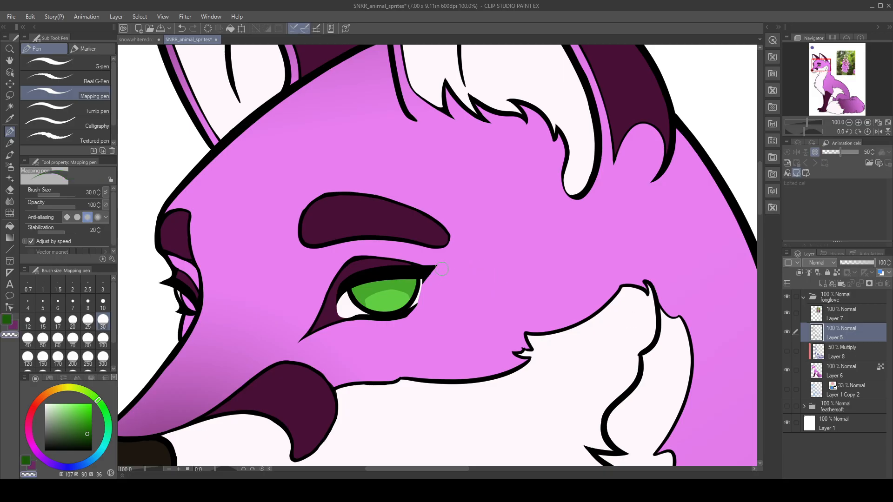
left_click(840, 369)
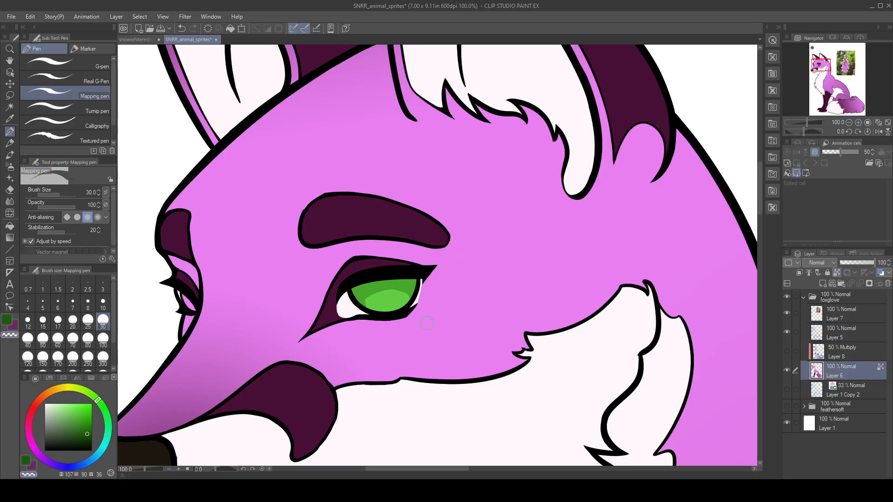
mouse_move(371, 286)
left_mouse_down()
mouse_move(393, 299)
mouse_move(402, 273)
mouse_move(380, 300)
mouse_move(395, 278)
mouse_move(373, 283)
mouse_move(379, 294)
mouse_move(395, 279)
mouse_move(369, 281)
mouse_move(383, 295)
mouse_move(391, 279)
mouse_move(388, 297)
mouse_move(398, 276)
mouse_move(386, 300)
left_mouse_up()
key("ctrl+z")
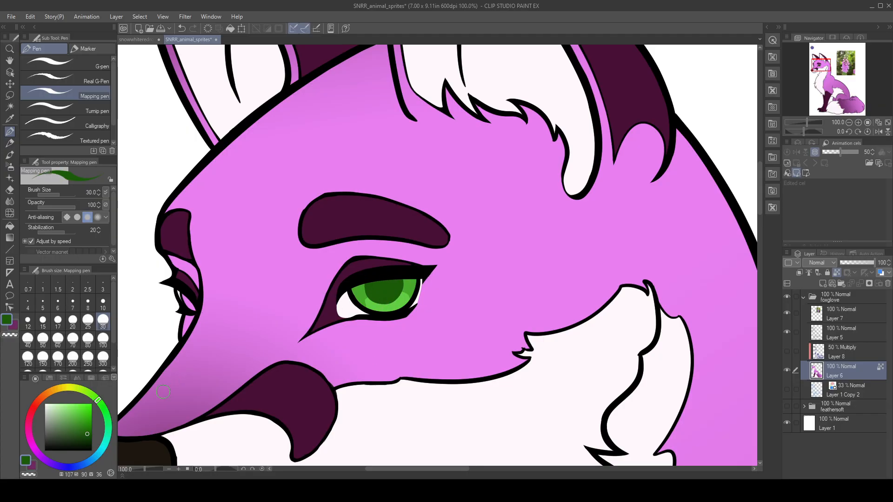
- Refine the iris around the near eye's pupil with the sampled bright green
left_click(382, 306, "alt")
mouse_move(367, 300)
left_mouse_down()
mouse_move(395, 306)
mouse_move(416, 289)
left_mouse_up()
left_click(388, 290, "alt")
- Recolor the far eye's iris with the sampled bright green and add its pupil in the near eye's deep green
left_click(417, 273, "alt")
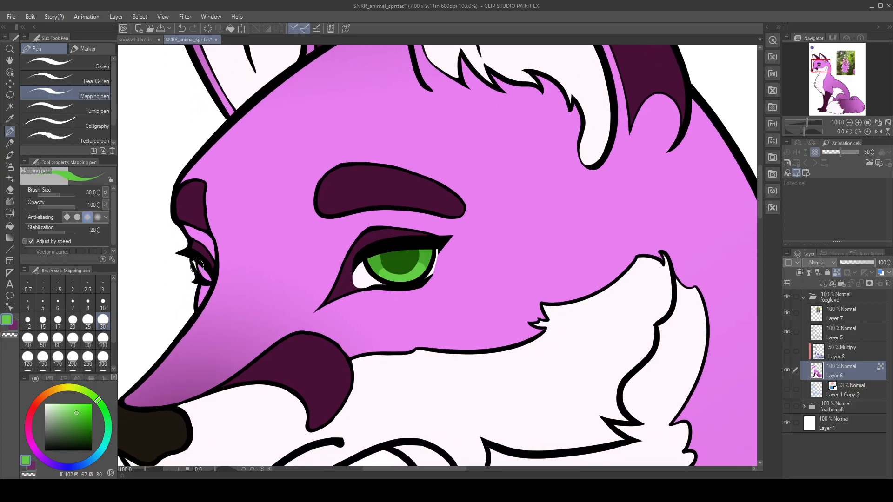
left_click_drag(203, 274, 201, 265)
left_click(384, 259, "alt")
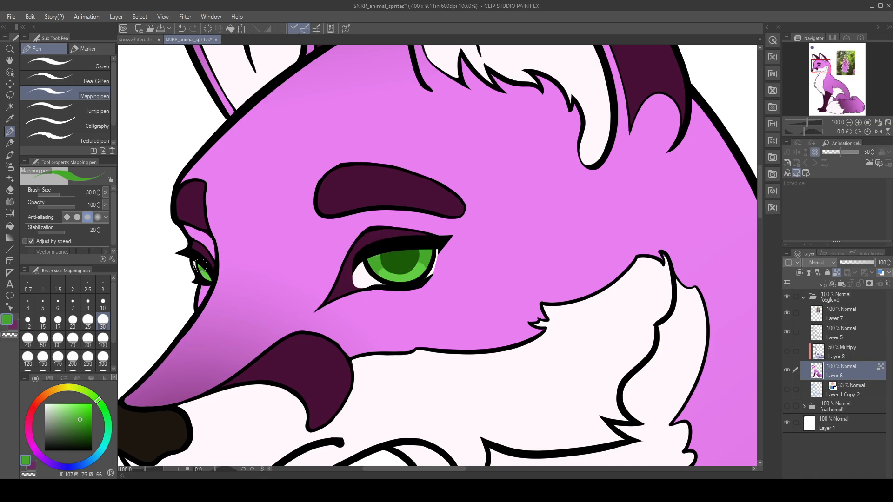
left_click(389, 260, "alt")
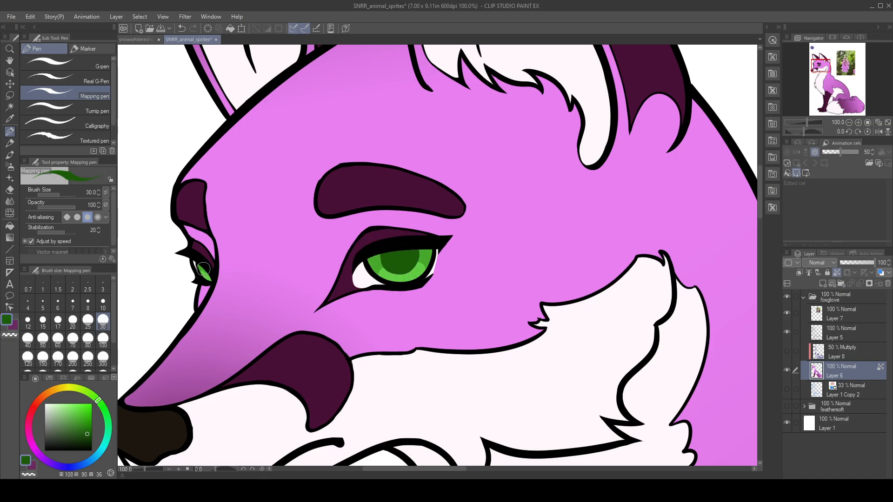
left_click_drag(203, 267, 212, 274)
left_click(395, 384, "alt")
left_click_drag(380, 259, 388, 270)
key("ctrl+z")
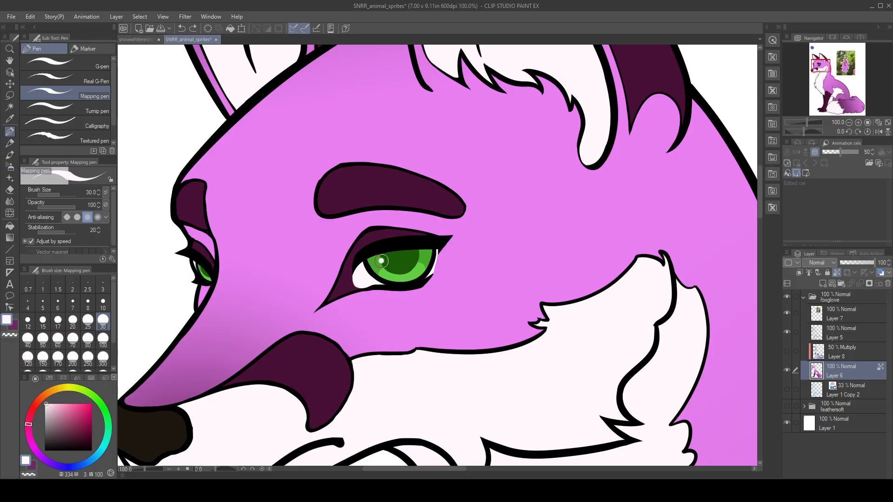
left_click_drag(381, 259, 394, 273)
key("ctrl+z")
key("ctrl+z")
- Paint a white crescent highlight and two small white dots on the near eye's iris
left_click(393, 258, "alt")
left_click(380, 263, "alt")
left_click_drag(380, 259, 386, 270)
left_click(409, 272)
left_click(417, 264)
left_click(206, 275)
key("ctrl+z")
- Undo a trial enlargement of the near eye's white highlight and touch up the pupil with the sampled deep green
left_click(392, 258, "alt")
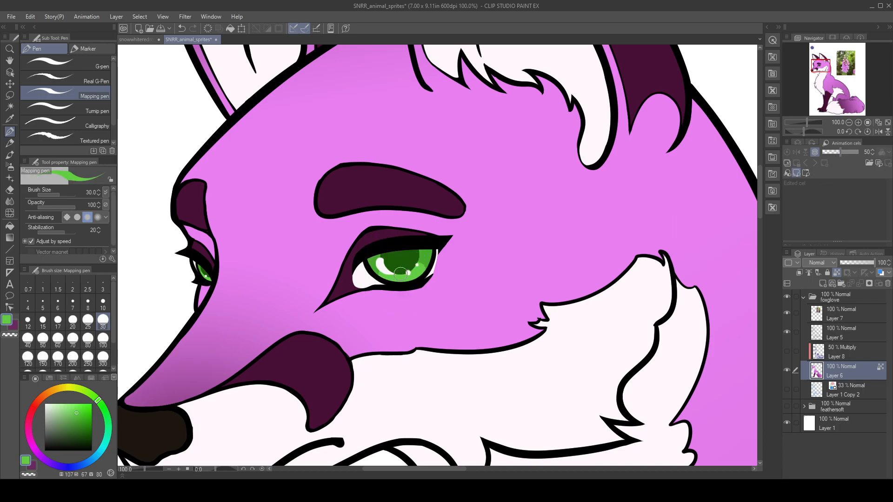
left_click(381, 262, "alt")
left_click_drag(382, 262, 384, 268)
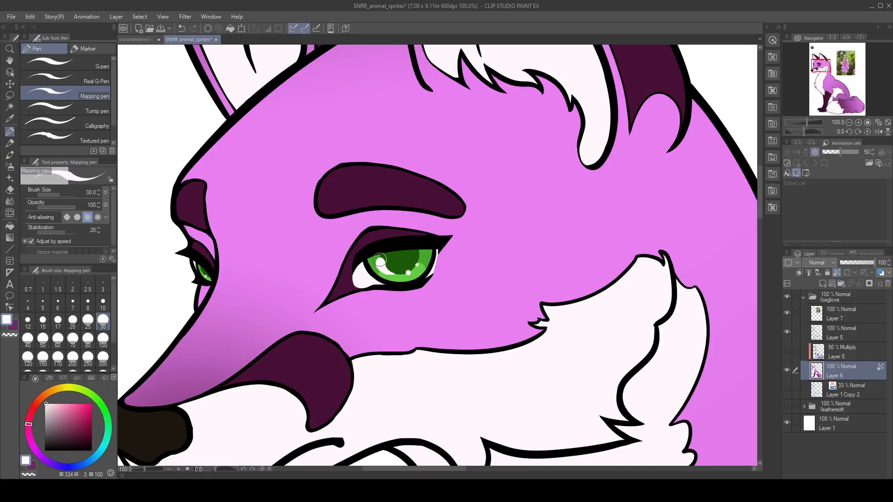
key("ctrl+z")
left_click(395, 261, "alt")
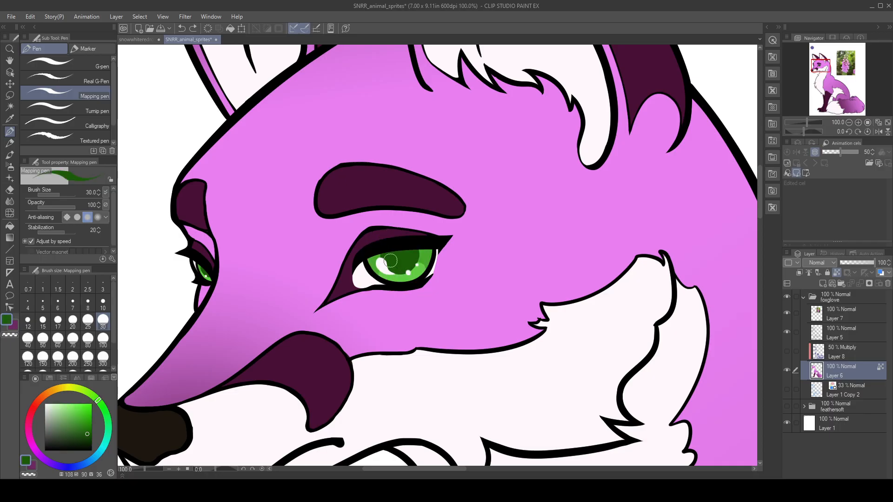
left_click_drag(399, 269, 405, 268)
- Show the Layer 8 shading, hide the white background and the foxglove reference photo, and save the drawing
left_click(849, 125)
left_click(850, 124)
left_click(849, 124)
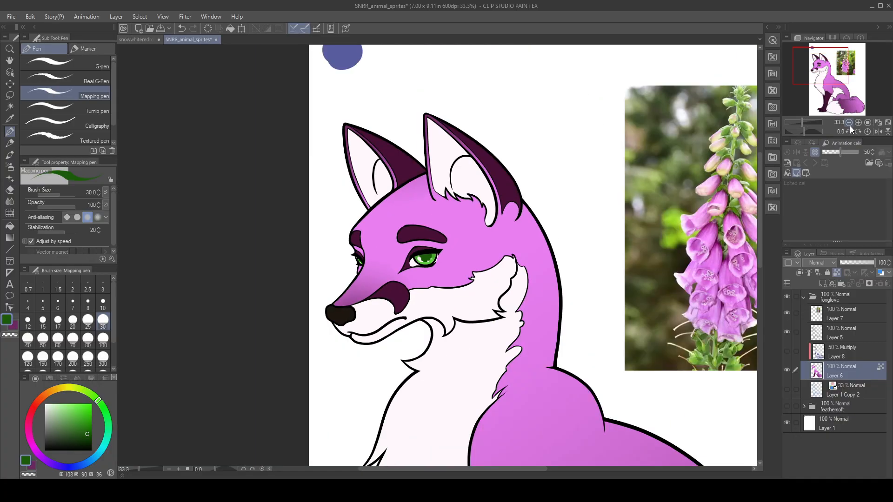
left_click(849, 124)
left_click(849, 124)
left_click(849, 125)
left_click_drag(660, 301, 603, 261)
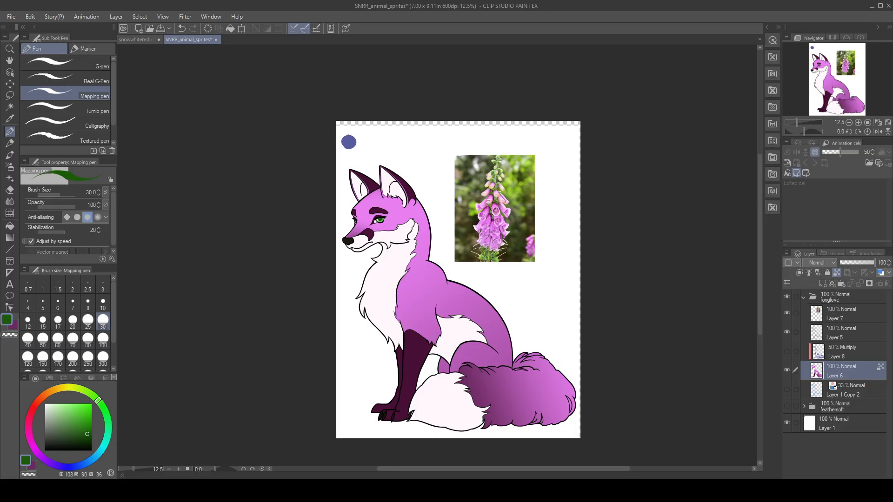
left_click(787, 352)
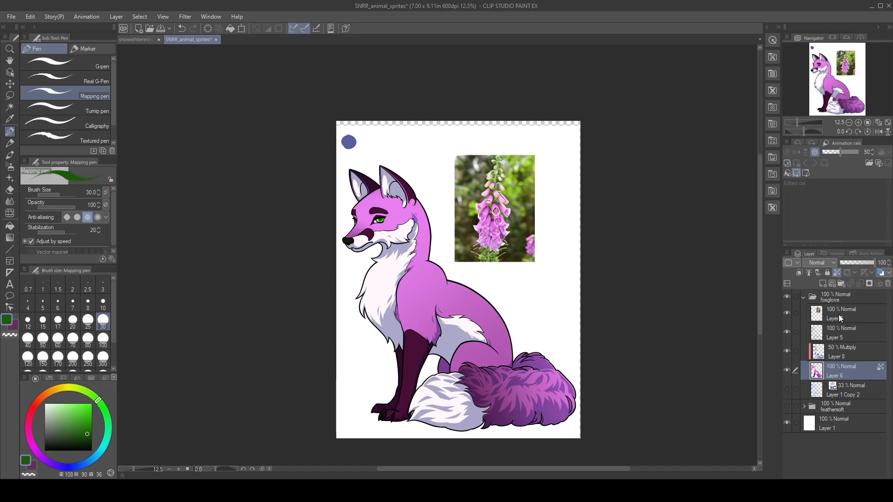
left_click(786, 422)
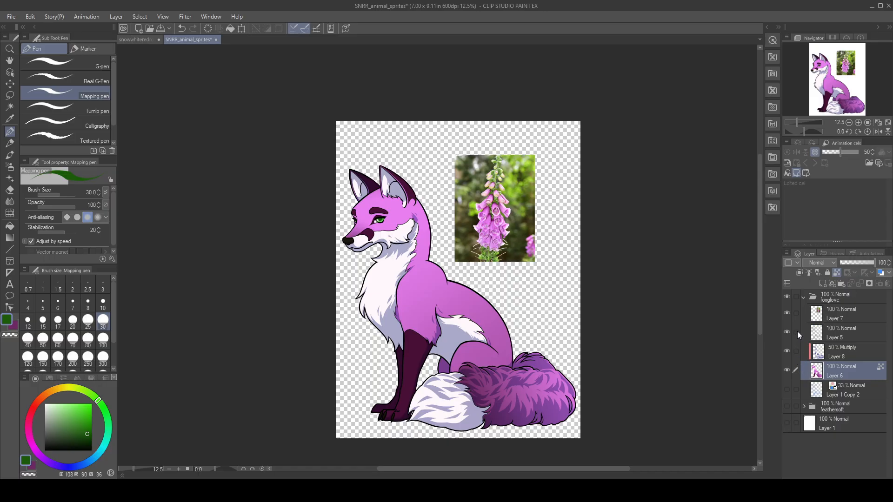
left_click(785, 313)
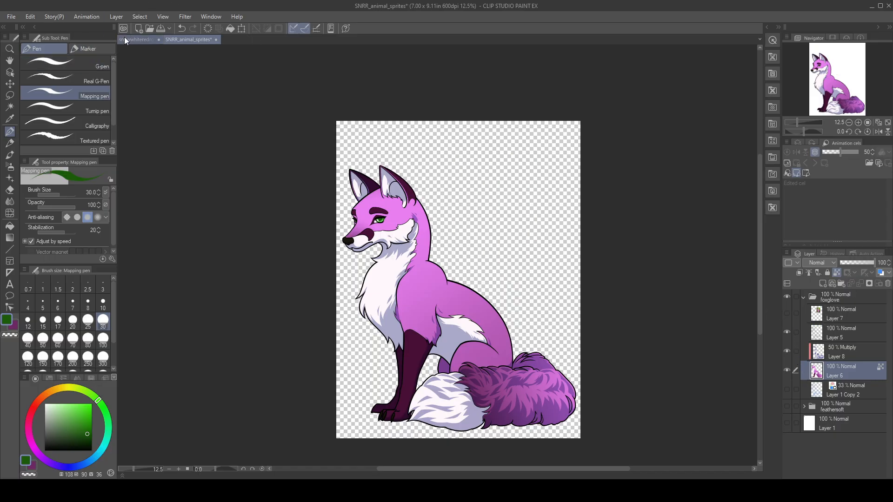
left_click(161, 31)
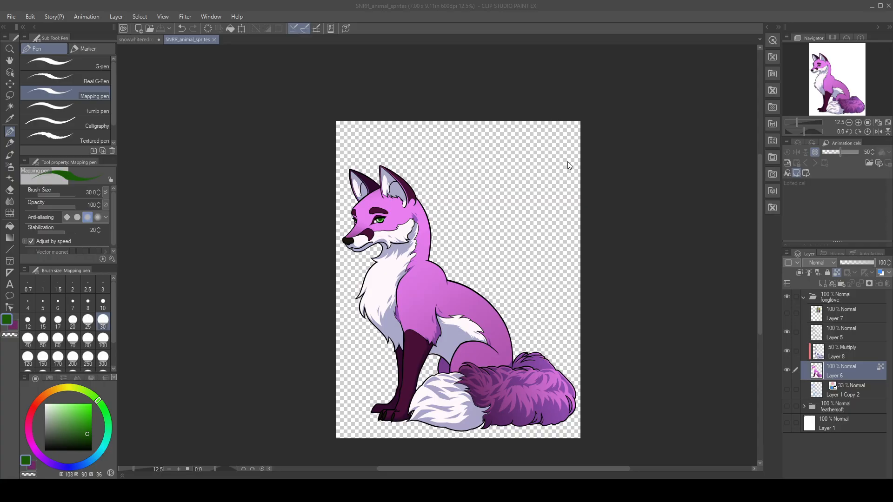
left_click(579, 208)
- Hide and collapse the foxglove folder and add a new layer folder named rosered above it
left_click(787, 296)
left_click(802, 299)
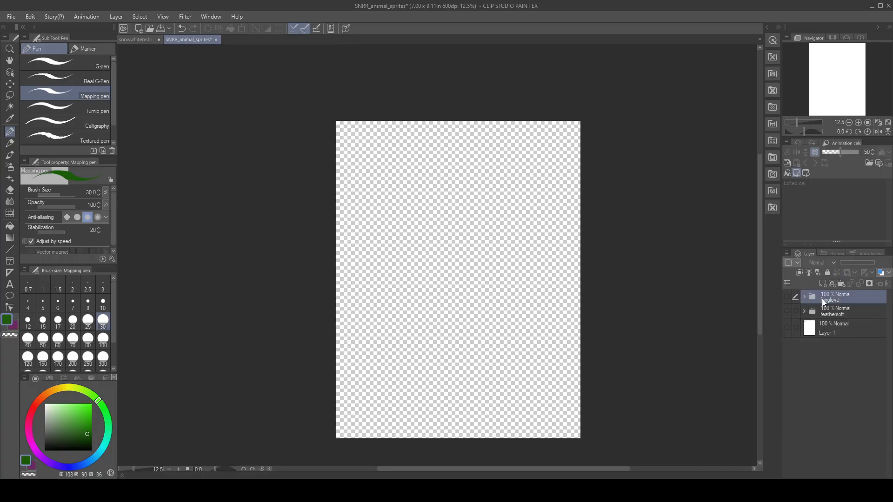
left_click(842, 283)
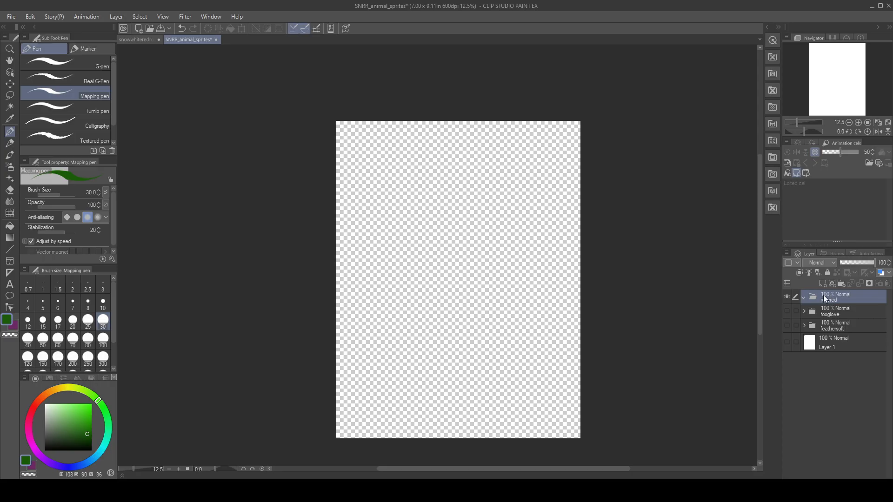
- Lasso the upper-left bear head in the snowwhiteredrose_animalsprites sketch sheet and paste a copy into the rosered folder of SNRR_animal_sprites
left_click(134, 41)
key("ctrl+d")
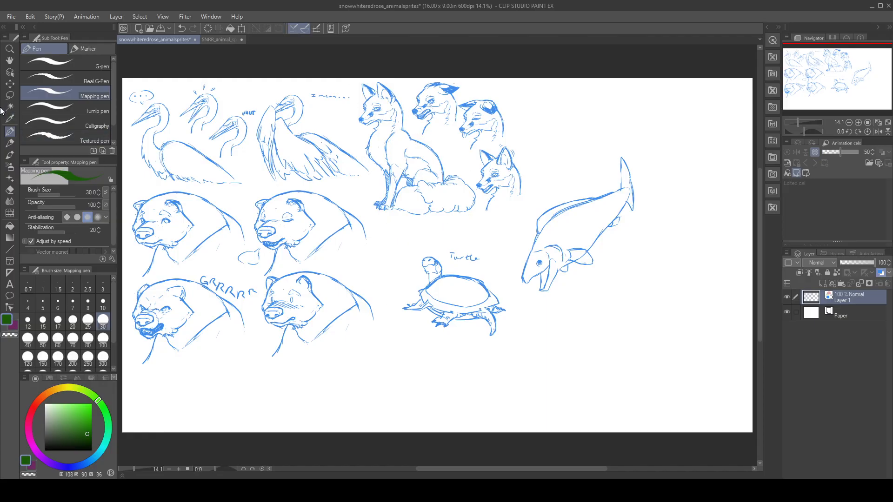
left_click(9, 95)
left_click_drag(322, 317, 371, 312)
mouse_move(297, 222)
left_mouse_down()
mouse_move(271, 196)
mouse_move(218, 182)
mouse_move(184, 189)
mouse_move(171, 227)
mouse_move(190, 275)
mouse_move(302, 228)
left_mouse_up()
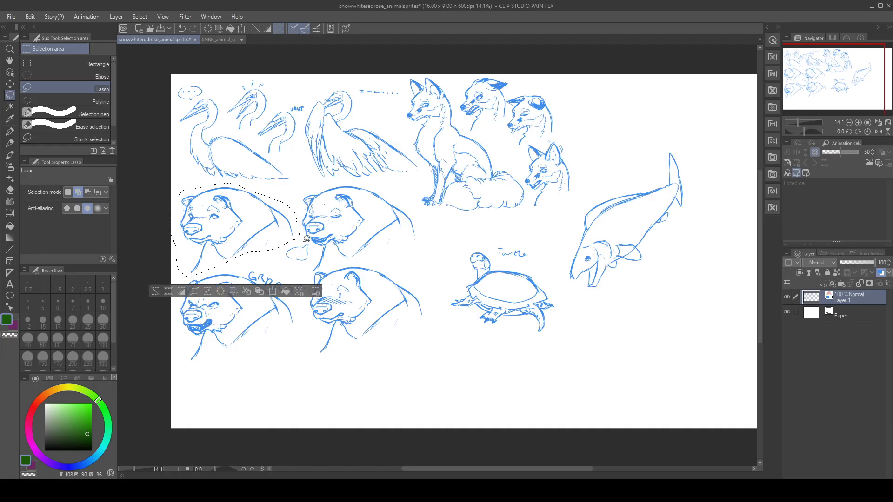
left_click(222, 40)
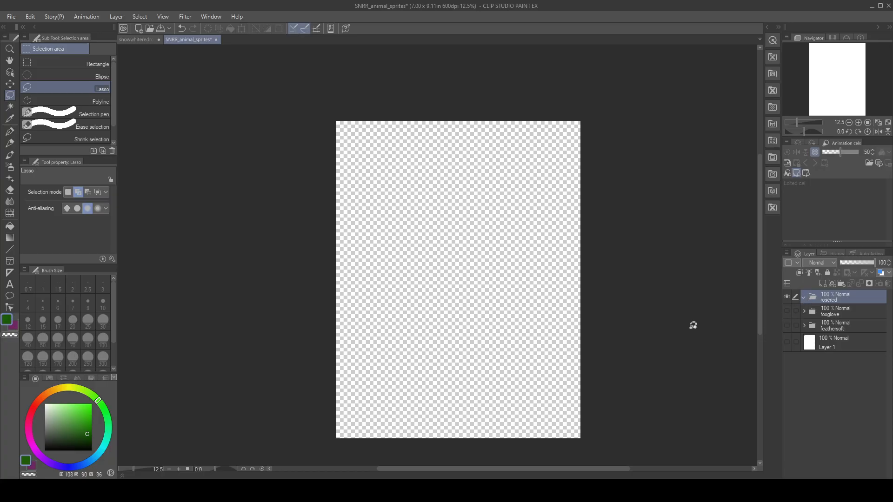
key("ctrl+v")
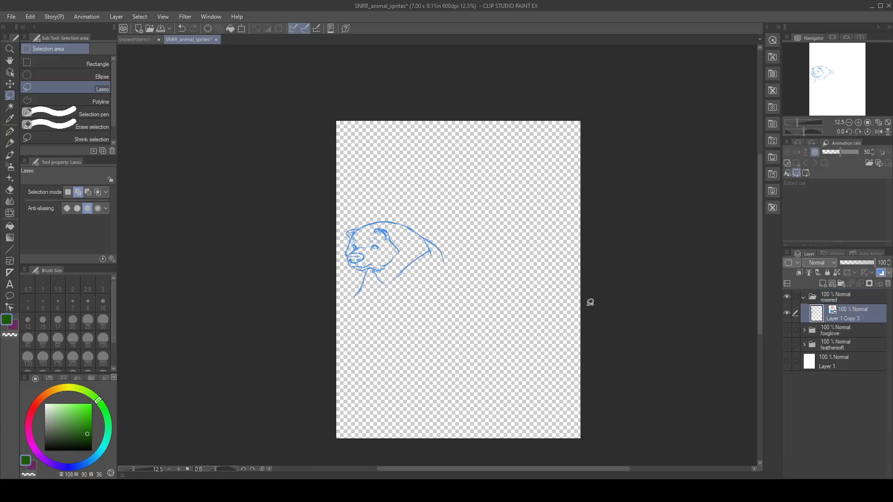
- Move the pasted bear sketch to the upper middle of the canvas and show the white Layer 1 behind it
left_click(10, 84)
left_click_drag(422, 263, 481, 222)
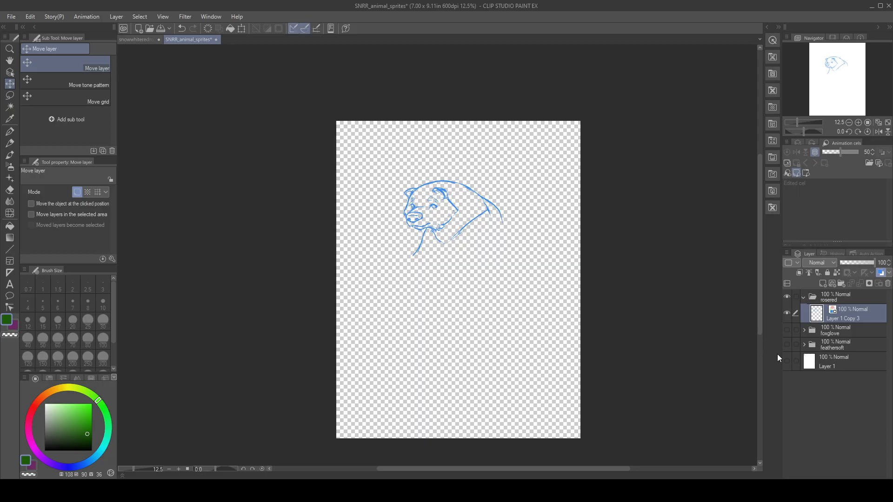
left_click(787, 361)
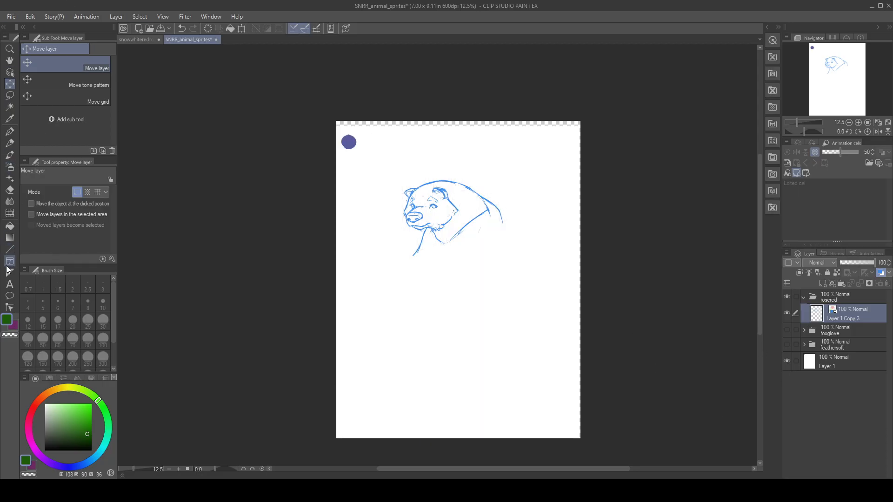
- Fill the transparent strip along the edge of Layer 1 with white
left_click(10, 226)
left_click_drag(71, 413, 45, 403)
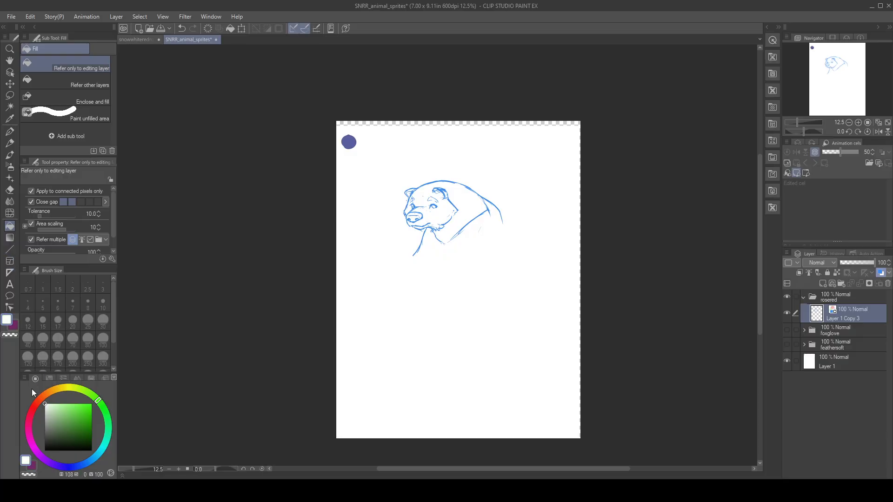
left_click(230, 28)
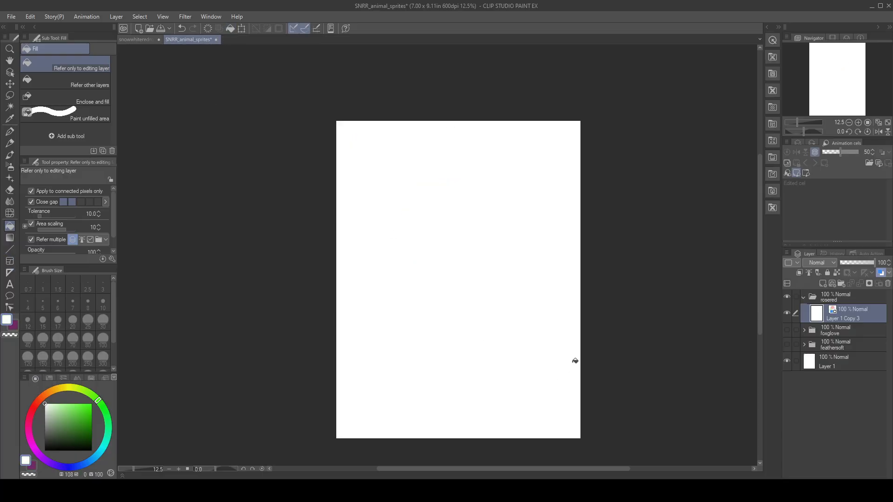
key("ctrl+z")
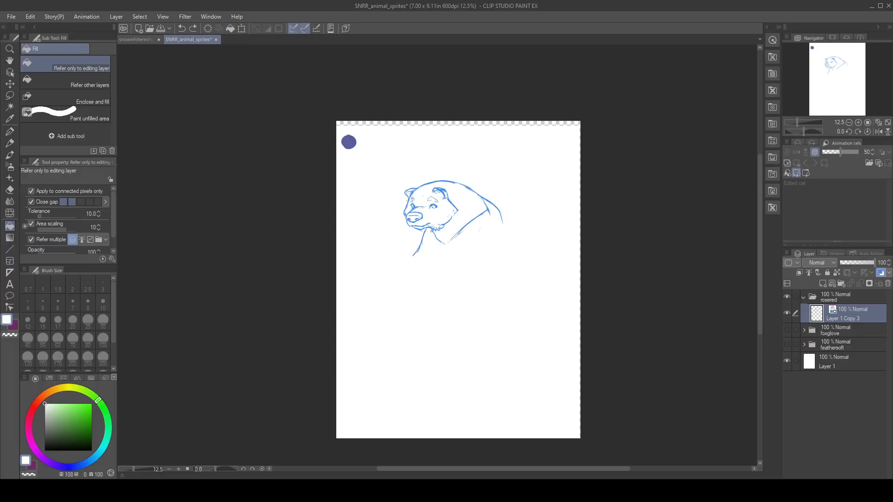
left_click(843, 369)
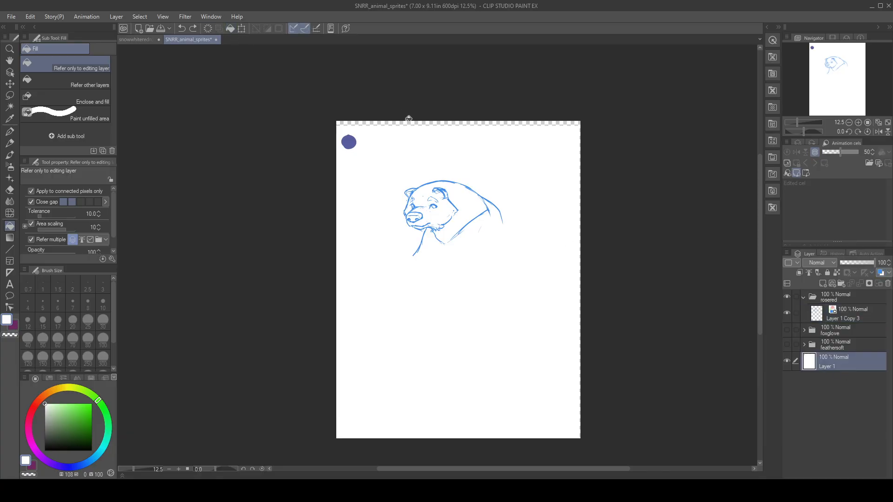
left_click(412, 121)
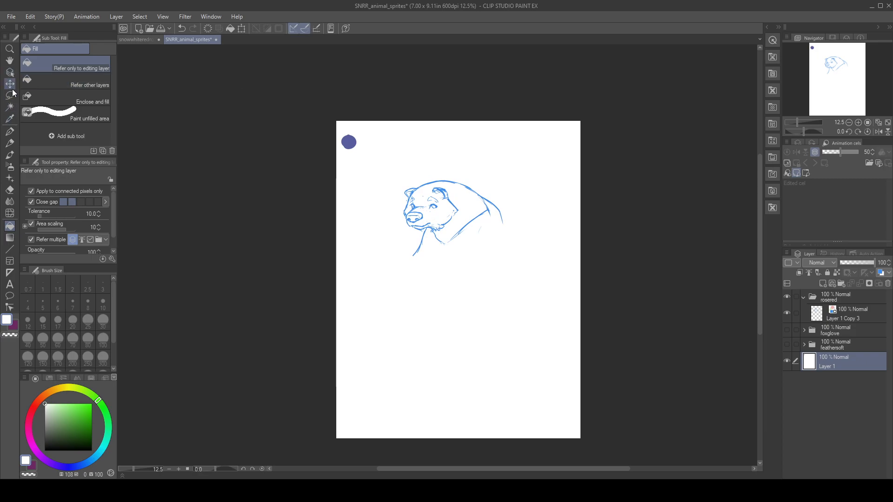
- Choose the Mapping pen with black as the drawing color and select the pasted bear sketch layer
left_click(10, 132)
left_click(45, 451)
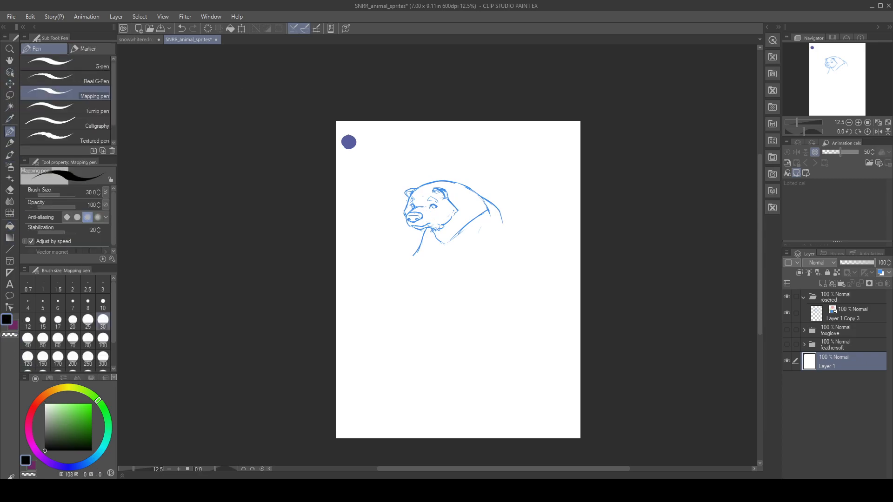
left_click(843, 320)
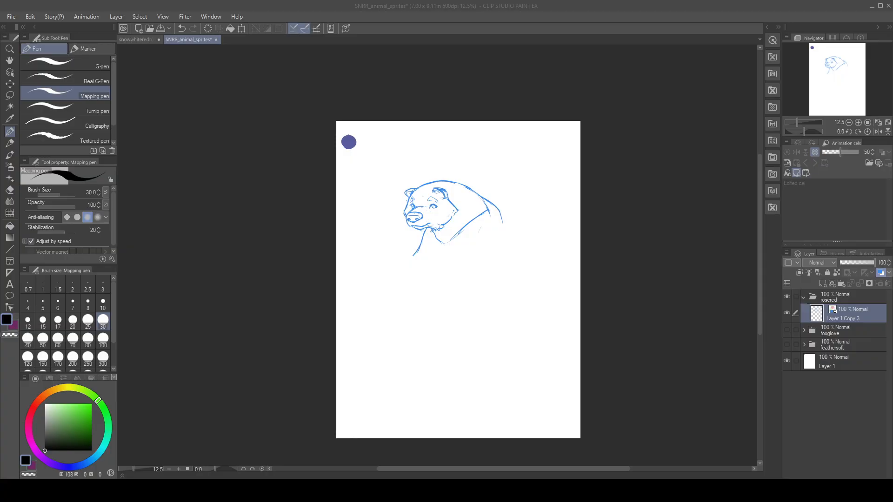
left_click(10, 132)
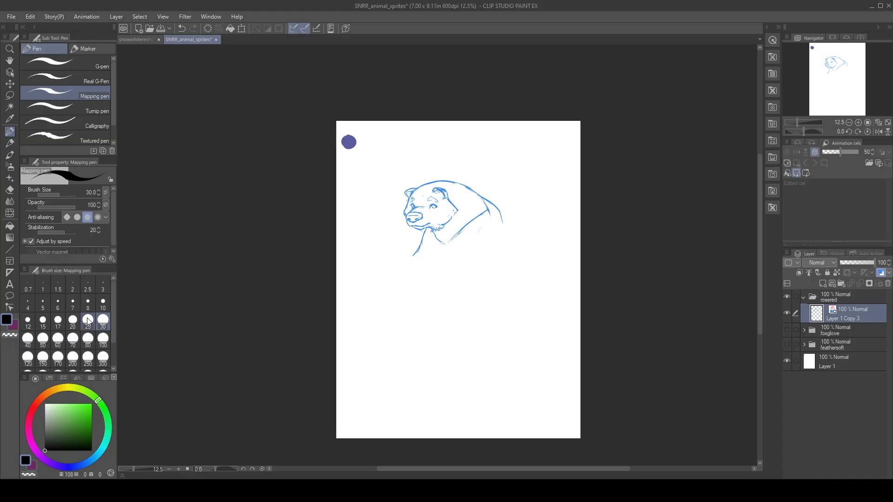
left_click(858, 123)
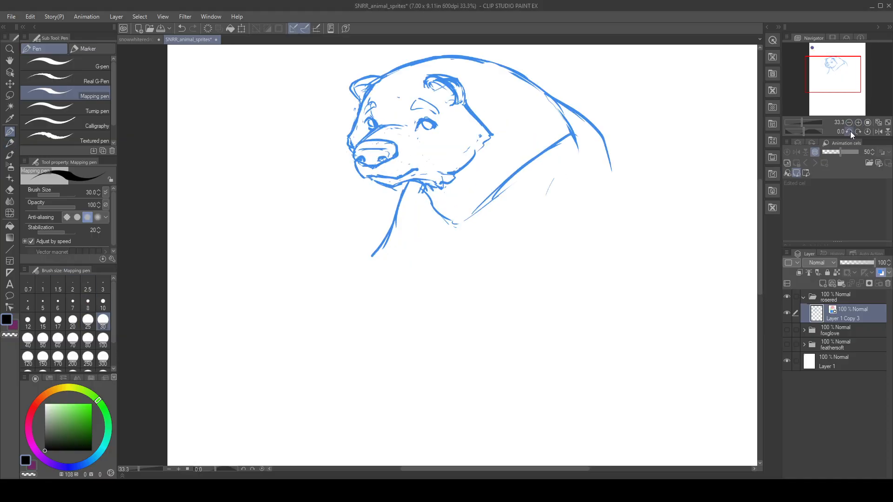
left_click(849, 122)
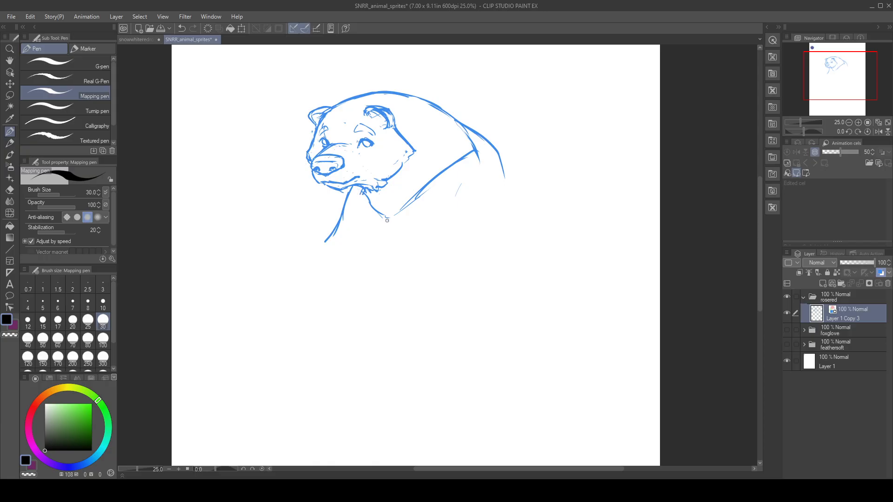
- Add a new layer beneath the bear sketch inside the rosered folder and turn on its blue layer color
left_click_drag(368, 212, 382, 251)
key("ctrl+z")
left_click(843, 327)
left_click(831, 284)
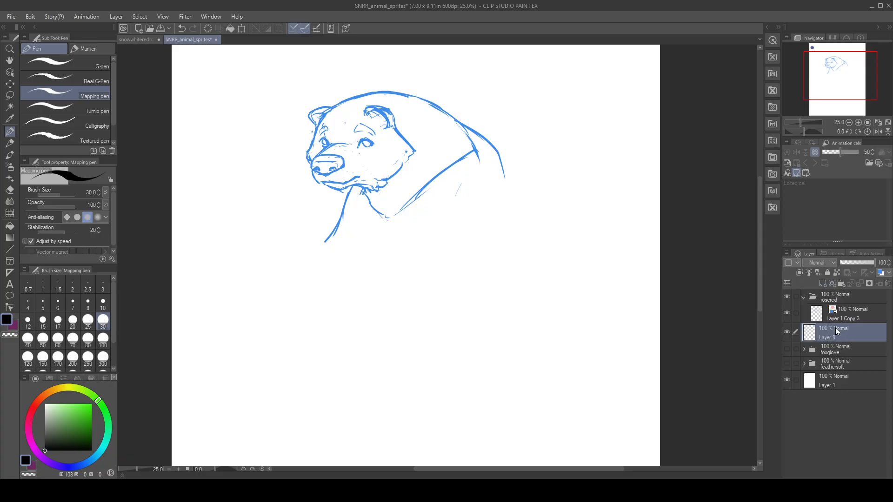
left_click_drag(844, 320, 844, 321)
left_click(880, 273)
- Rough in the bear's chest and shoulder curves below the head on Layer 9
left_click_drag(379, 222, 388, 285)
mouse_move(370, 251)
left_mouse_down()
mouse_move(395, 262)
mouse_move(371, 295)
mouse_move(395, 304)
mouse_move(492, 248)
left_mouse_up()
left_click_drag(491, 215, 494, 233)
mouse_move(363, 279)
left_mouse_down()
mouse_move(389, 329)
mouse_move(414, 349)
left_mouse_up()
left_click_drag(395, 317, 425, 361)
key("ctrl+z")
key("ctrl+z")
- Sketch the bear's underside, the outline of its back and the upper front leg below the head
mouse_move(367, 290)
left_mouse_down()
mouse_move(428, 363)
mouse_move(484, 357)
mouse_move(528, 311)
mouse_move(520, 271)
left_mouse_up()
left_click_drag(495, 214, 517, 309)
left_click_drag(500, 237, 521, 326)
left_click_drag(477, 365, 480, 349)
left_click_drag(361, 247, 365, 341)
mouse_move(354, 284)
left_mouse_down()
mouse_move(348, 350)
mouse_move(374, 339)
left_mouse_up()
left_click_drag(358, 321, 398, 344)
left_click_drag(399, 336, 401, 351)
- Sketch the second upper front leg and the lower rear contour of the bear's body
left_click_drag(459, 234, 438, 309)
mouse_move(443, 271)
left_mouse_down()
mouse_move(433, 331)
mouse_move(486, 347)
left_mouse_up()
left_click_drag(508, 296, 482, 346)
left_click_drag(516, 279, 489, 340)
left_click_drag(517, 272, 513, 245)
- Extend both of the bear's front legs downward with rough lower-leg outlines on Layer 9
scroll(512, 244, "down", 2)
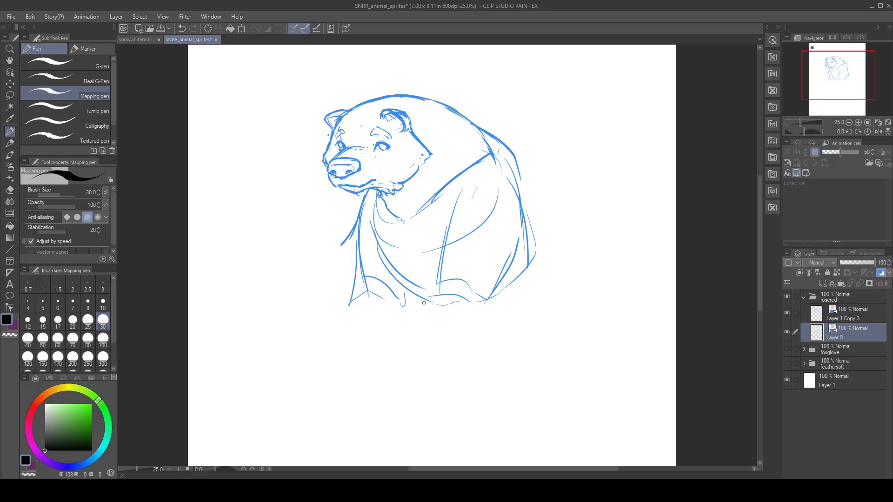
left_click_drag(359, 274, 343, 343)
mouse_move(352, 298)
left_mouse_down()
mouse_move(335, 356)
mouse_move(378, 364)
left_mouse_up()
left_click_drag(399, 321, 379, 367)
mouse_move(435, 361)
left_mouse_down()
mouse_move(438, 296)
mouse_move(413, 360)
left_mouse_up()
mouse_move(434, 293)
left_mouse_down()
mouse_move(401, 366)
mouse_move(432, 365)
mouse_move(481, 327)
left_mouse_up()
mouse_move(442, 372)
left_mouse_down()
mouse_move(492, 316)
mouse_move(505, 272)
left_mouse_up()
left_click_drag(388, 333, 399, 295)
- Rough in the bottom of the bear's front leg and erase the trial paw outline beneath it
mouse_move(349, 316)
left_mouse_down()
mouse_move(316, 332)
mouse_move(355, 337)
mouse_move(360, 347)
mouse_move(389, 333)
left_mouse_up()
mouse_move(363, 351)
left_mouse_down()
mouse_move(389, 331)
mouse_move(388, 343)
mouse_move(400, 339)
mouse_move(392, 347)
left_mouse_up()
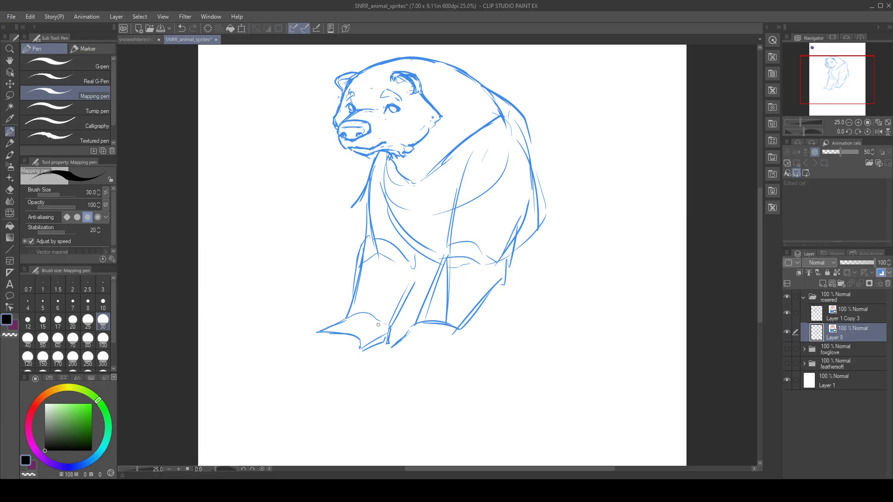
mouse_move(312, 326)
left_mouse_down()
mouse_move(355, 342)
mouse_move(419, 345)
mouse_move(409, 372)
left_mouse_up()
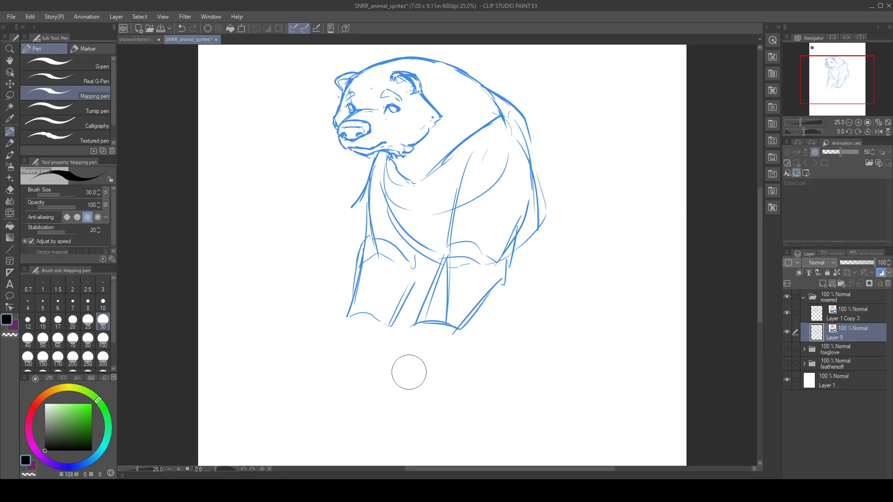
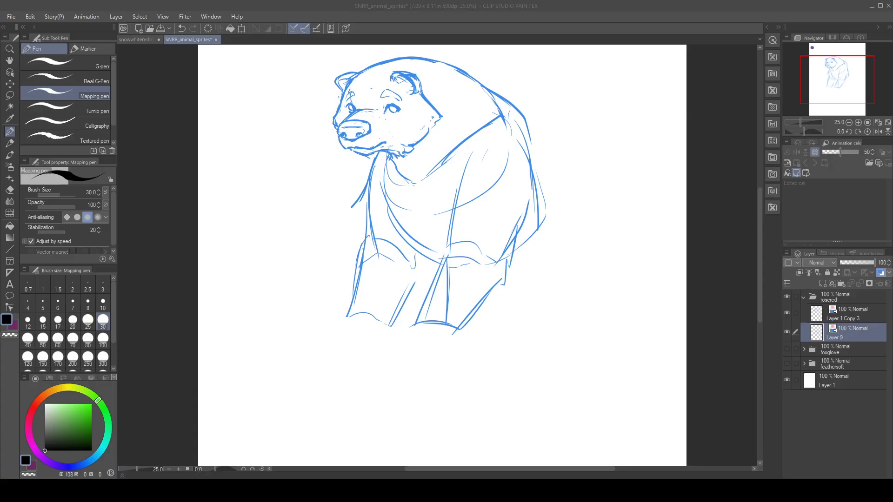
double_click(224, 7)
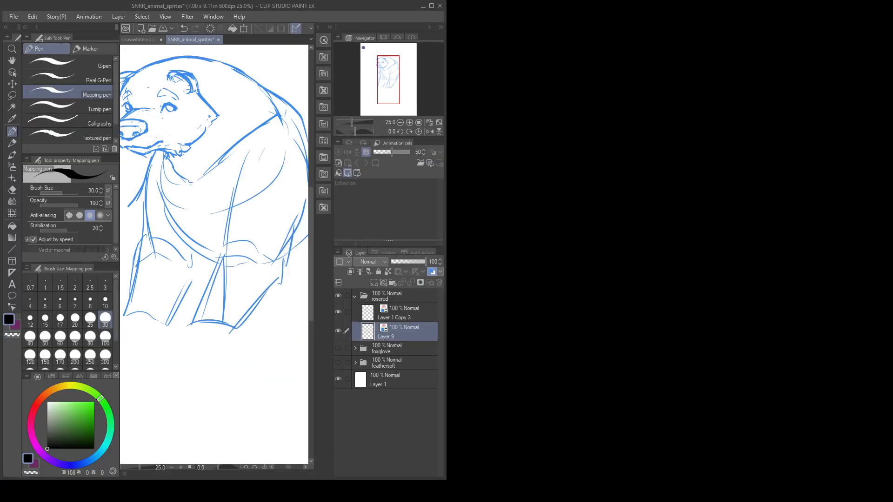
left_click(429, 6)
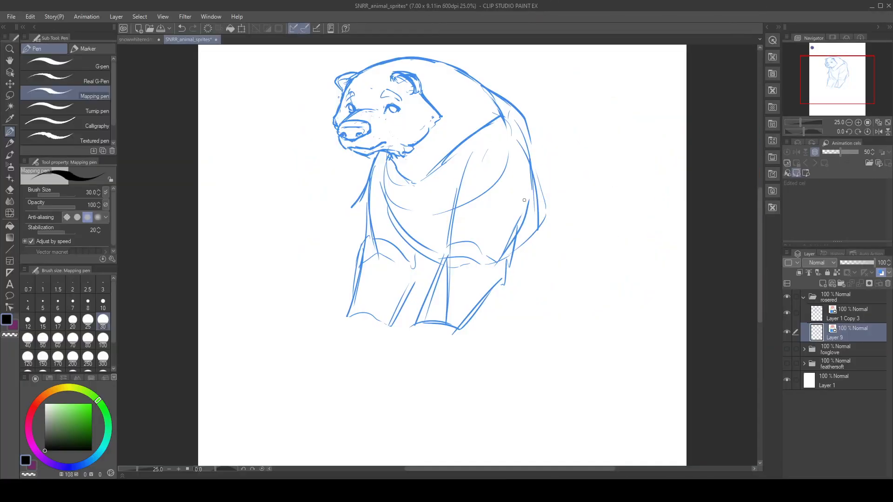
key("ctrl+shift+n")
left_click_drag(826, 101, 818, 74)
scroll(258, 189, "up", 8)
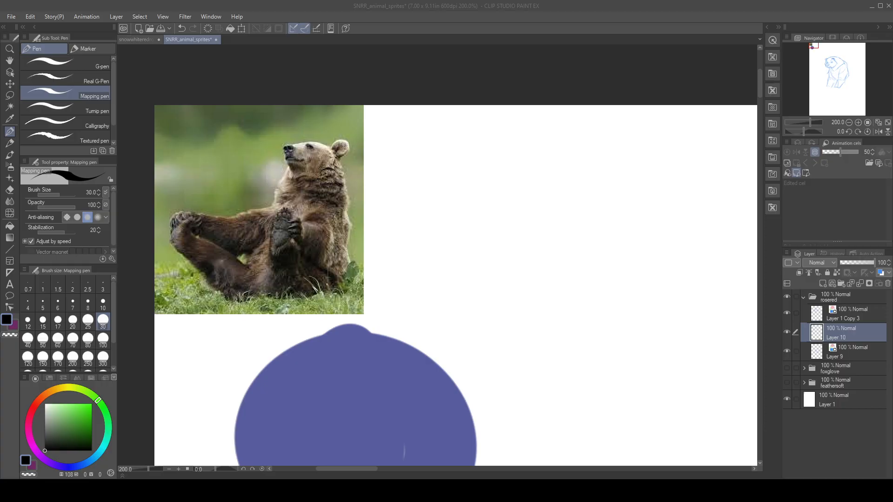
left_click(888, 283)
scroll(363, 237, "down", 4)
scroll(372, 237, "down", 5)
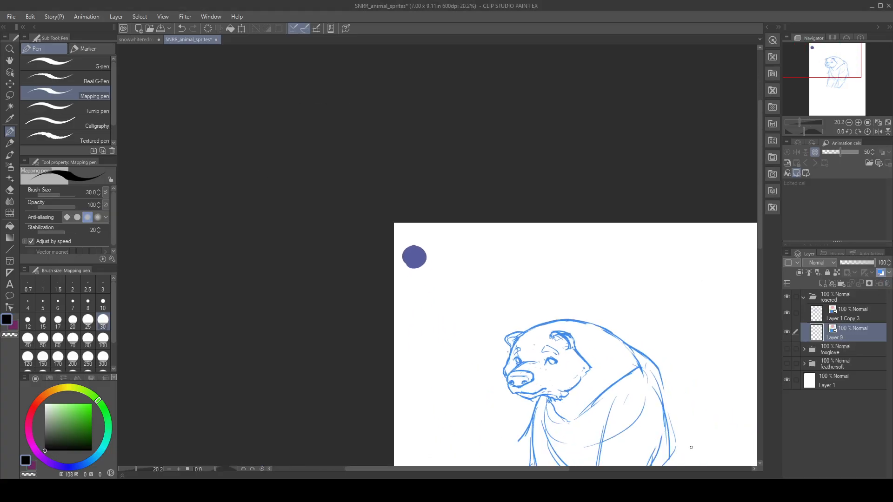
scroll(674, 408, "up", 3)
scroll(505, 99, "down", 2)
scroll(511, 95, "down", 2)
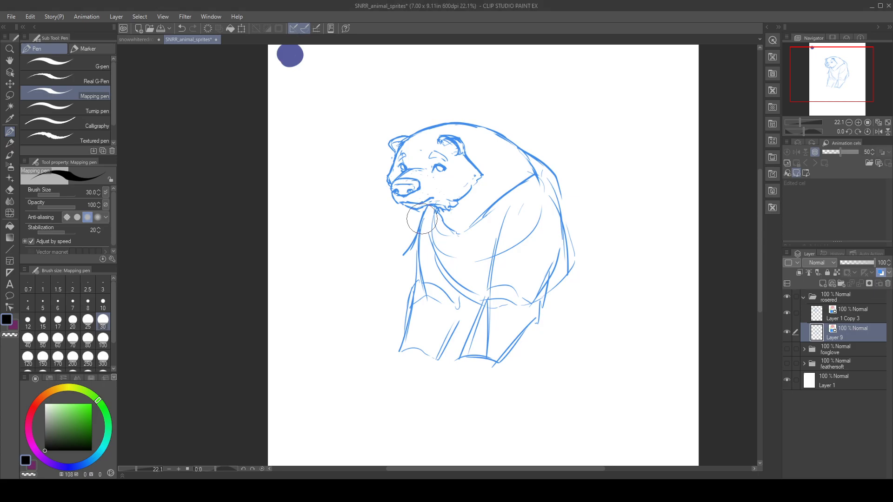
- Erase the old body and leg sketch on Layer 9 and the leftover chest lines on Layer 1 Copy 3
mouse_move(412, 232)
left_mouse_down()
mouse_move(417, 328)
mouse_move(444, 334)
mouse_move(463, 317)
mouse_move(439, 302)
mouse_move(477, 365)
mouse_move(499, 244)
mouse_move(514, 247)
mouse_move(536, 296)
mouse_move(575, 229)
mouse_move(533, 217)
mouse_move(434, 247)
mouse_move(467, 276)
mouse_move(525, 227)
mouse_move(501, 203)
left_mouse_up()
left_click(849, 313)
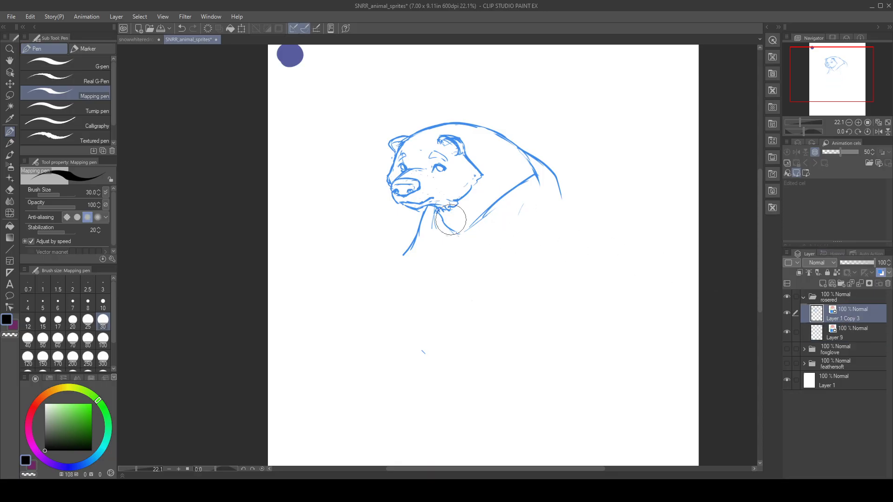
left_click_drag(414, 242, 428, 241)
left_click_drag(526, 222, 513, 227)
- Sketch new chest, belly and upper back contours for the bear on Layer 9
left_click(826, 329)
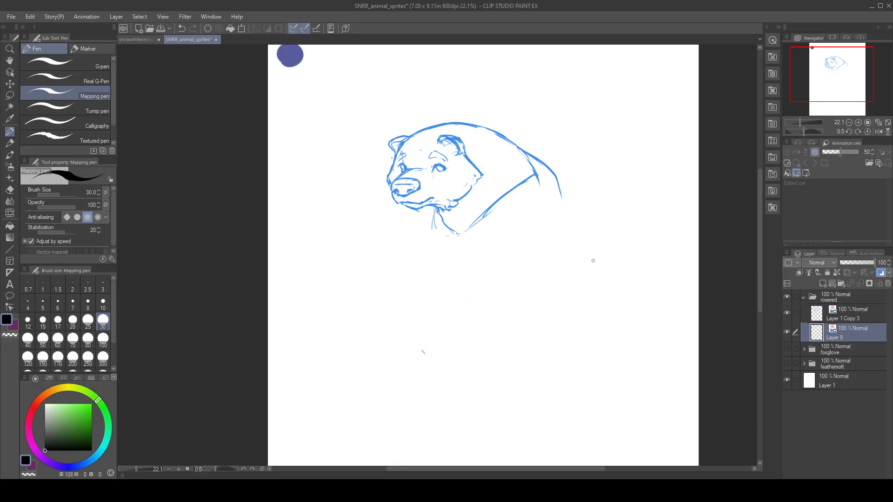
mouse_move(444, 215)
left_mouse_down()
mouse_move(465, 252)
mouse_move(449, 248)
mouse_move(501, 303)
left_mouse_up()
mouse_move(458, 239)
left_mouse_down()
mouse_move(519, 307)
mouse_move(535, 306)
mouse_move(571, 272)
mouse_move(568, 231)
left_mouse_up()
mouse_move(540, 171)
left_mouse_down()
mouse_move(577, 219)
mouse_move(585, 253)
mouse_move(563, 288)
left_mouse_up()
left_click_drag(468, 275, 484, 347)
key("ctrl+z")
- Rough in both of the bear's upper front legs below the chest and shoulder
mouse_move(444, 244)
left_mouse_down()
mouse_move(452, 291)
mouse_move(450, 262)
mouse_move(460, 296)
left_mouse_up()
left_click_drag(447, 240, 465, 332)
left_click_drag(450, 291, 463, 332)
mouse_move(465, 331)
left_mouse_down()
mouse_move(486, 322)
mouse_move(470, 314)
mouse_move(494, 305)
left_mouse_up()
left_click_drag(517, 241, 513, 303)
key("ctrl+z")
mouse_move(525, 228)
left_mouse_down()
mouse_move(515, 330)
mouse_move(548, 333)
mouse_move(560, 310)
left_mouse_up()
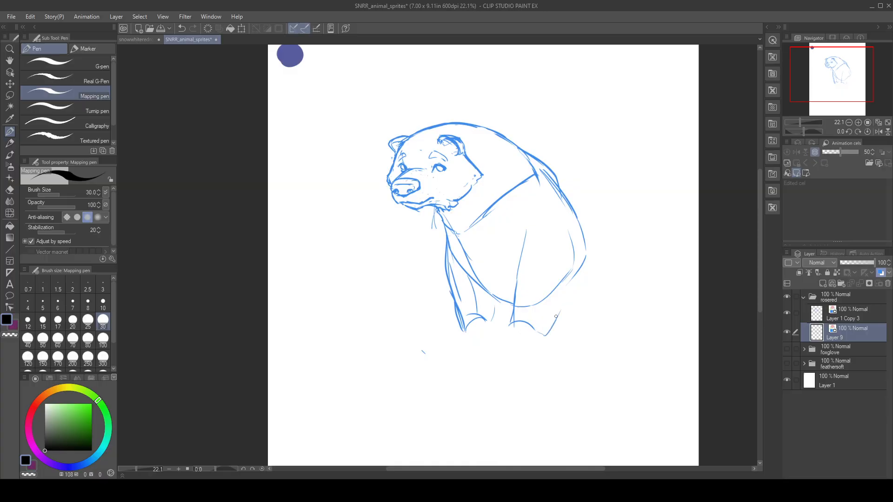
key("ctrl+z")
- Extend both front legs down to the wrists and reinforce the near leg's elbow and inner edge
mouse_move(457, 322)
left_mouse_down()
mouse_move(453, 368)
mouse_move(463, 372)
mouse_move(487, 356)
mouse_move(498, 320)
mouse_move(509, 315)
mouse_move(498, 371)
left_mouse_up()
mouse_move(507, 315)
left_mouse_down()
mouse_move(488, 373)
mouse_move(491, 361)
mouse_move(489, 371)
mouse_move(523, 371)
mouse_move(544, 330)
left_mouse_up()
mouse_move(518, 373)
left_mouse_down()
mouse_move(554, 301)
mouse_move(562, 311)
mouse_move(565, 291)
left_mouse_up()
left_click_drag(569, 296, 572, 270)
left_click_drag(574, 257, 565, 227)
left_click_drag(512, 307, 510, 269)
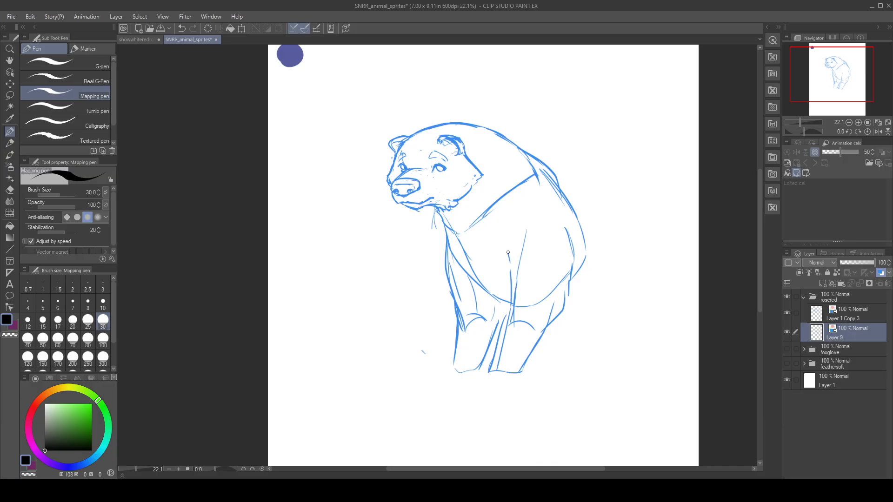
- Sketch the bear's lower back sloping down into a rounded, seated rump
mouse_move(525, 160)
left_mouse_down()
mouse_move(560, 175)
mouse_move(580, 222)
mouse_move(569, 192)
mouse_move(606, 229)
left_mouse_up()
mouse_move(570, 196)
left_mouse_down()
mouse_move(646, 296)
mouse_move(656, 355)
mouse_move(594, 386)
mouse_move(583, 375)
mouse_move(636, 366)
mouse_move(645, 261)
left_mouse_up()
key("ctrl+z")
left_click_drag(572, 192, 620, 233)
mouse_move(589, 206)
left_mouse_down()
mouse_move(626, 238)
mouse_move(652, 297)
left_mouse_up()
left_click_drag(634, 249, 657, 334)
mouse_move(655, 302)
left_mouse_down()
mouse_move(644, 375)
mouse_move(604, 382)
left_mouse_up()
- Sketch the near hind leg's bent thigh, its foot and the underside of the seated rump
left_click_drag(653, 368, 633, 374)
mouse_move(615, 314)
left_mouse_down()
mouse_move(552, 347)
mouse_move(575, 330)
left_mouse_up()
mouse_move(629, 307)
left_mouse_down()
mouse_move(580, 317)
mouse_move(549, 350)
left_mouse_up()
mouse_move(574, 321)
left_mouse_down()
mouse_move(546, 354)
mouse_move(535, 356)
mouse_move(543, 355)
mouse_move(528, 339)
mouse_move(539, 386)
left_mouse_up()
mouse_move(515, 354)
left_mouse_down()
mouse_move(544, 388)
mouse_move(585, 379)
left_mouse_up()
left_click_drag(584, 383, 636, 377)
left_click_drag(570, 387, 663, 364)
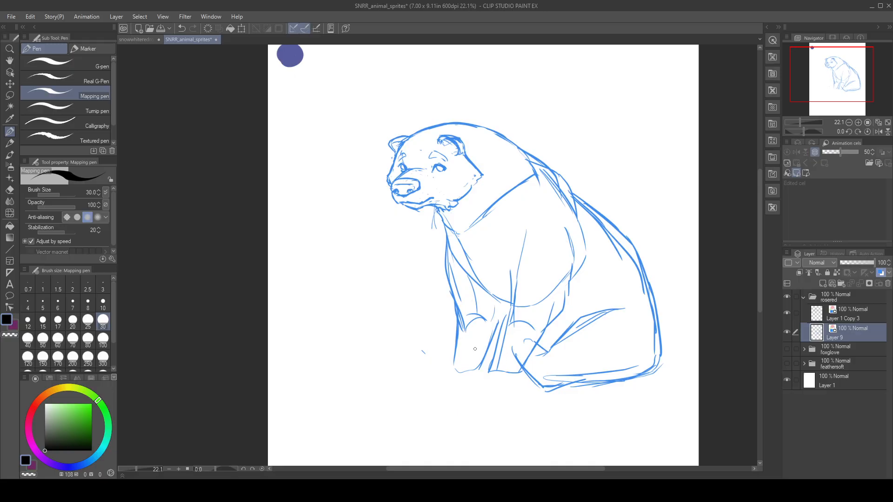
- Outline both front paws on the ground and the far hind foot sticking out beside them
left_click_drag(451, 373, 430, 377)
left_click_drag(427, 385, 476, 386)
mouse_move(437, 388)
left_mouse_down()
mouse_move(488, 373)
mouse_move(460, 392)
mouse_move(510, 395)
left_mouse_up()
mouse_move(510, 394)
left_mouse_down()
mouse_move(523, 372)
mouse_move(511, 396)
left_mouse_up()
left_click_drag(516, 389, 524, 384)
mouse_move(451, 342)
left_mouse_down()
mouse_move(420, 347)
mouse_move(430, 368)
mouse_move(416, 354)
mouse_move(431, 332)
mouse_move(462, 346)
left_mouse_up()
mouse_move(428, 332)
left_mouse_down()
mouse_move(414, 344)
mouse_move(440, 377)
mouse_move(417, 357)
mouse_move(437, 337)
mouse_move(460, 350)
left_mouse_up()
left_click_drag(435, 336, 452, 353)
- Build up the near hind foot's shape and strengthen the top contour of the thigh
mouse_move(510, 353)
left_mouse_down()
mouse_move(546, 395)
mouse_move(550, 358)
mouse_move(561, 386)
mouse_move(542, 356)
mouse_move(555, 389)
left_mouse_up()
mouse_move(543, 363)
left_mouse_down()
mouse_move(553, 395)
mouse_move(529, 383)
mouse_move(554, 396)
mouse_move(606, 383)
mouse_move(597, 384)
left_mouse_up()
left_click_drag(513, 350, 536, 340)
mouse_move(520, 346)
left_mouse_down()
mouse_move(540, 340)
mouse_move(567, 373)
mouse_move(571, 362)
mouse_move(558, 345)
mouse_move(584, 325)
left_mouse_up()
mouse_move(554, 352)
left_mouse_down()
mouse_move(577, 325)
mouse_move(621, 313)
mouse_move(647, 326)
left_mouse_up()
left_click_drag(587, 306, 646, 312)
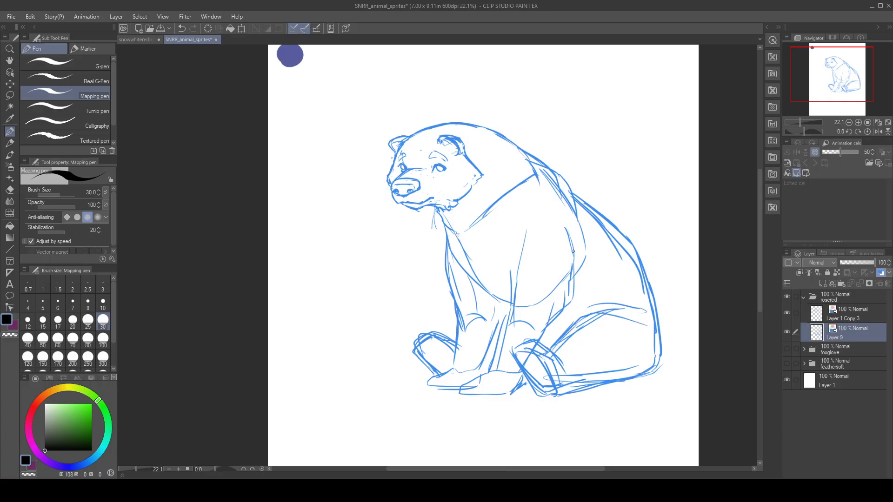
- Refine the contours of both front legs and add the belly line between them
left_click_drag(520, 238, 517, 310)
left_click_drag(533, 220, 507, 287)
left_click_drag(456, 235, 475, 271)
mouse_move(453, 242)
left_mouse_down()
mouse_move(467, 255)
mouse_move(473, 328)
left_mouse_up()
mouse_move(472, 277)
left_mouse_down()
mouse_move(497, 338)
mouse_move(526, 352)
left_mouse_up()
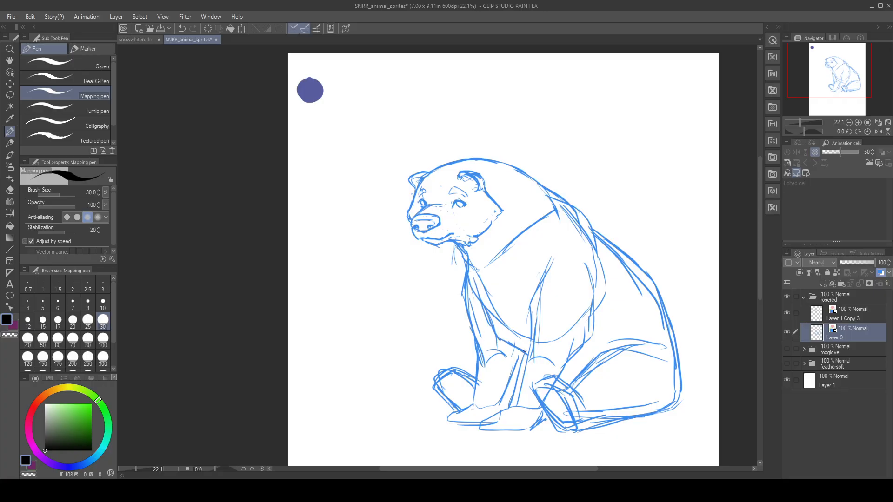
- Add a flank line above the near thigh and reinforce the back contour behind the shoulder
mouse_move(595, 351)
left_mouse_down()
mouse_move(576, 373)
mouse_move(595, 351)
left_mouse_up()
mouse_move(564, 371)
left_mouse_down()
mouse_move(610, 341)
mouse_move(630, 313)
left_mouse_up()
left_click_drag(592, 226, 642, 279)
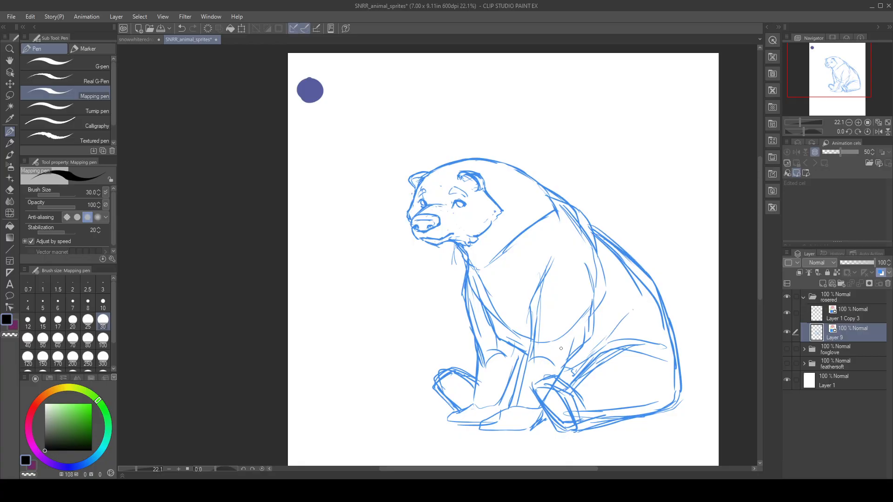
- Move Layer 9 and Layer 1 Copy 3 together so the bear sits at the foot of the canvas
left_click(9, 85)
left_click_drag(555, 289, 545, 294)
key("ctrl+z")
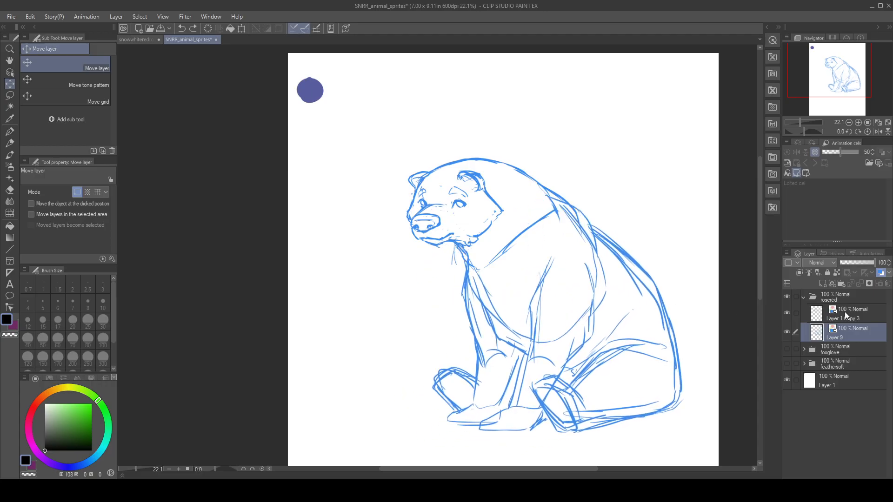
left_click(844, 311, "ctrl")
mouse_move(603, 290)
left_mouse_down()
mouse_move(572, 324)
mouse_move(589, 293)
left_mouse_up()
left_click(847, 124)
mouse_move(503, 314)
left_mouse_down()
mouse_move(490, 361)
mouse_move(495, 391)
left_mouse_up()
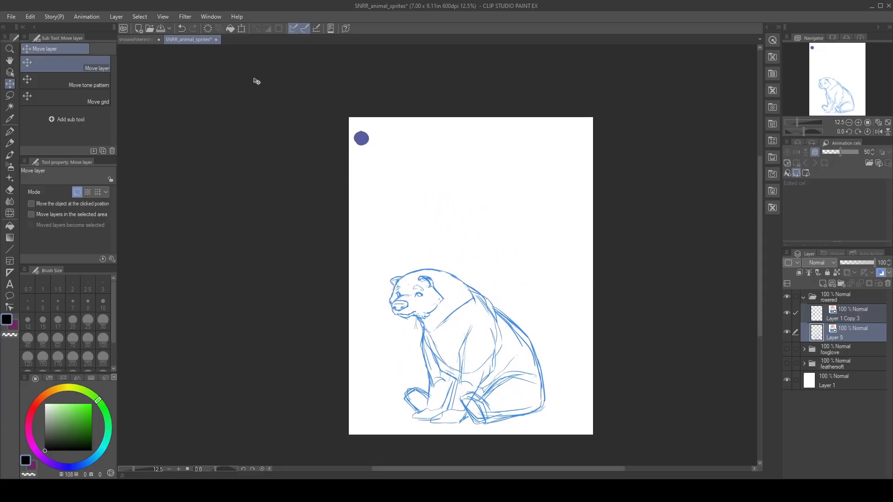
- Scale both sketch layers up to 149% and position the bear to fill the canvas width
left_click(242, 29)
left_click_drag(546, 268, 639, 142)
left_click_drag(547, 274, 511, 278)
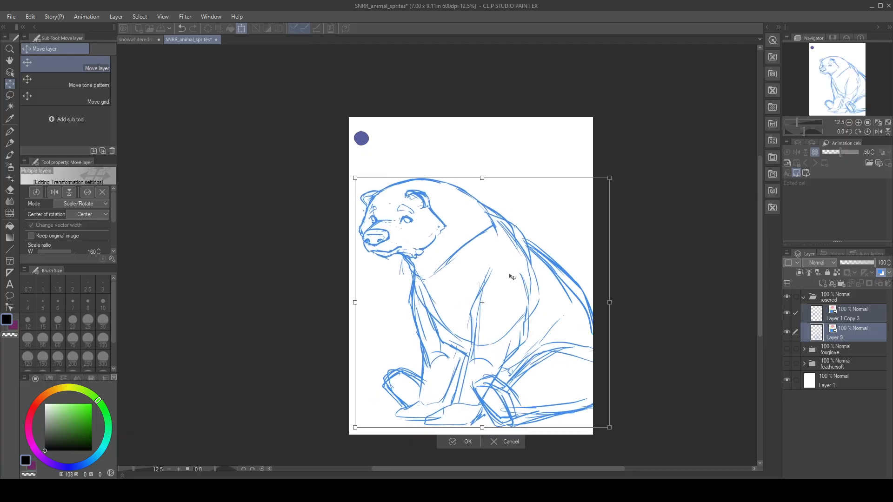
left_click_drag(604, 176, 589, 194)
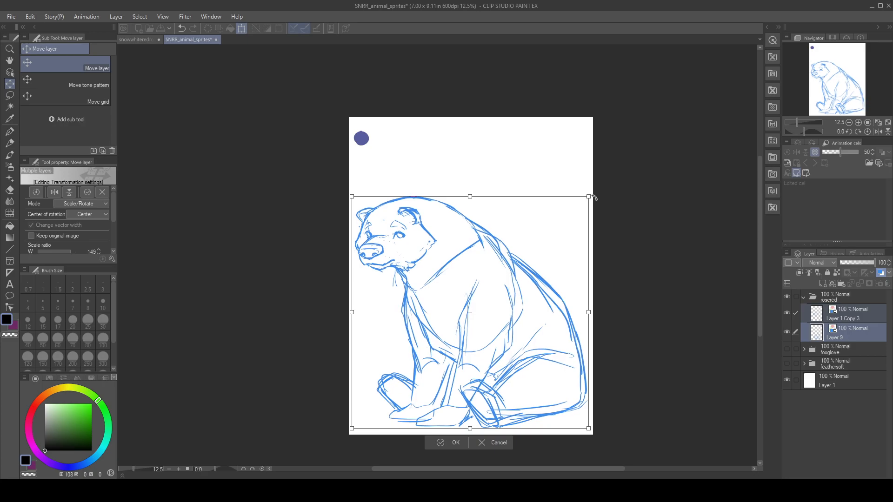
left_click_drag(519, 275, 526, 283)
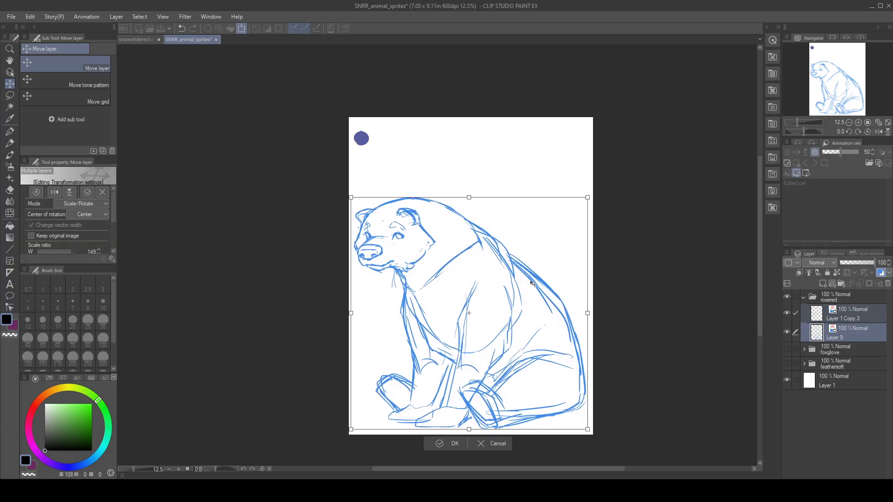
key("Return")
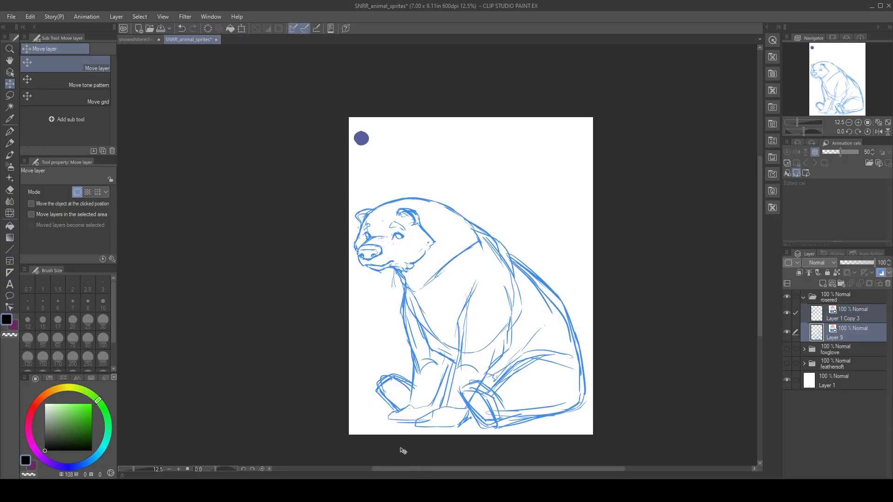
- Turn off layer color on both sketch layers, merge them into Layer 9 and restore its blue layer color
left_click(10, 133)
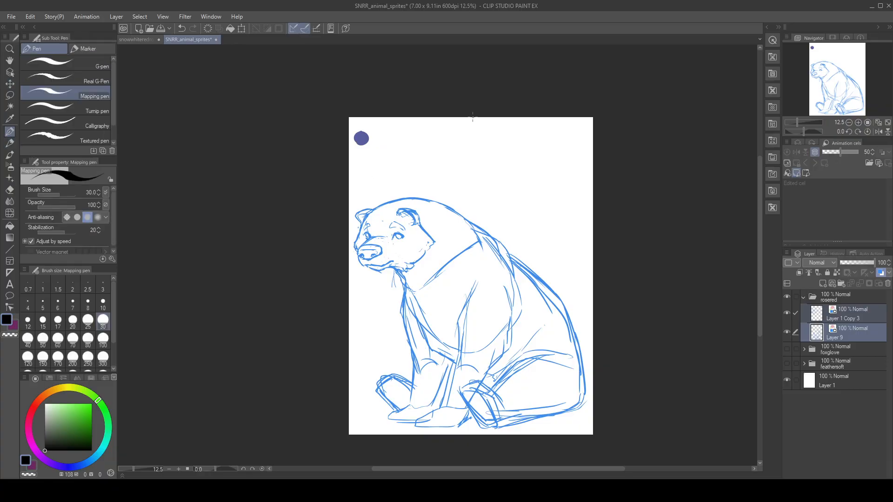
left_click(855, 325)
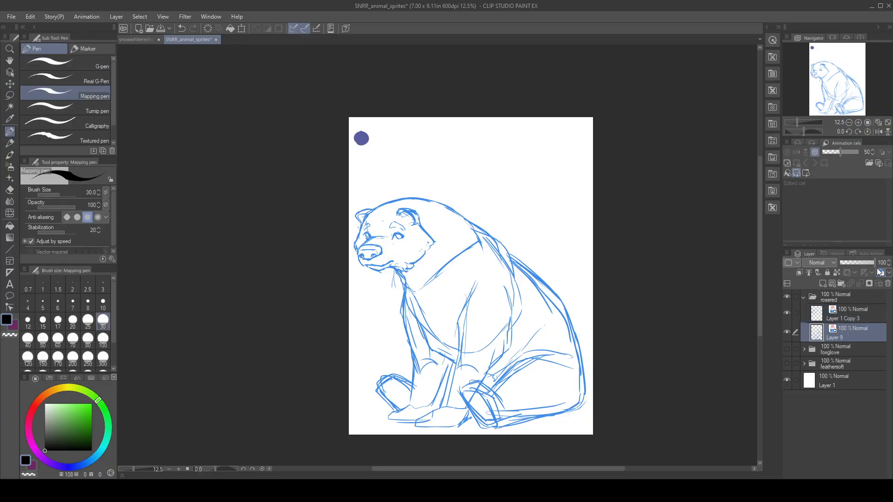
left_click(879, 272)
left_click(853, 313)
left_click(879, 272)
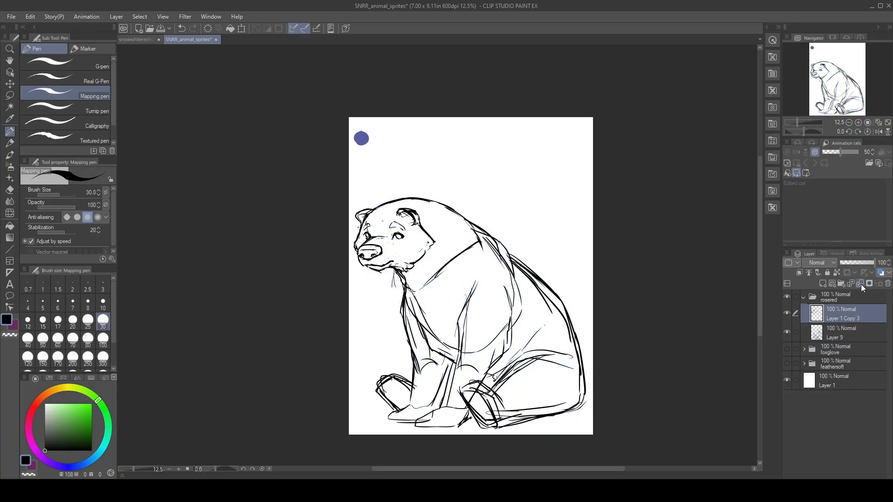
left_click(861, 284)
left_click(880, 273)
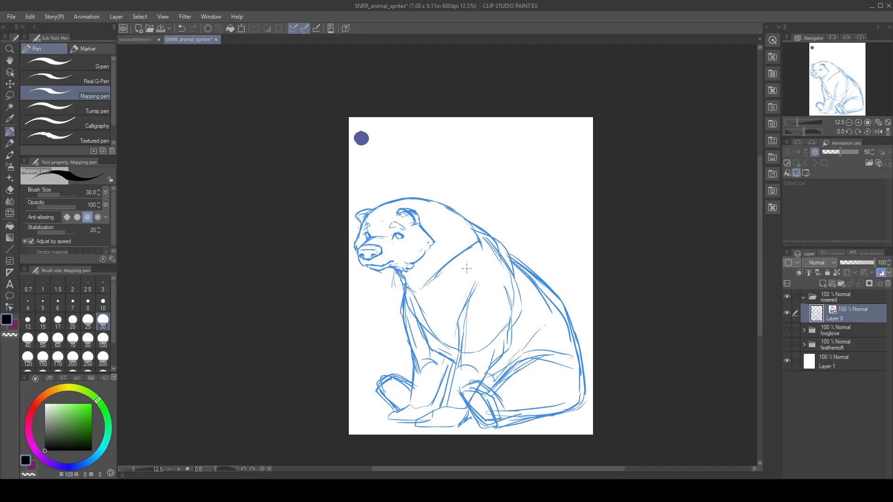
- Lower Layer 9's opacity to 49%, add a new layer above it and reselect Layer 9
left_click(857, 263)
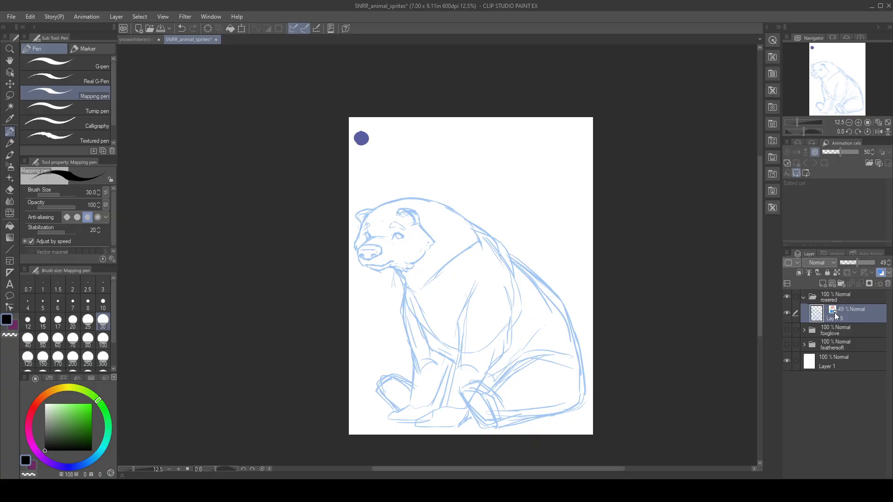
left_click(823, 283)
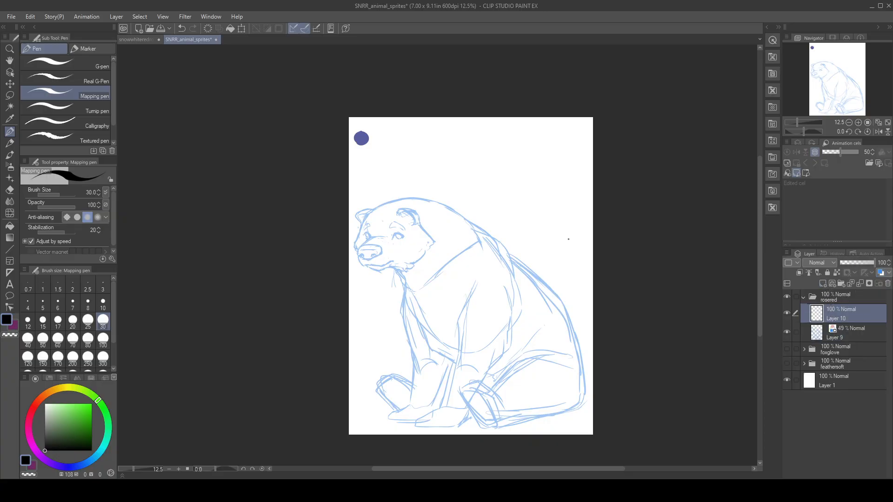
left_click(836, 332)
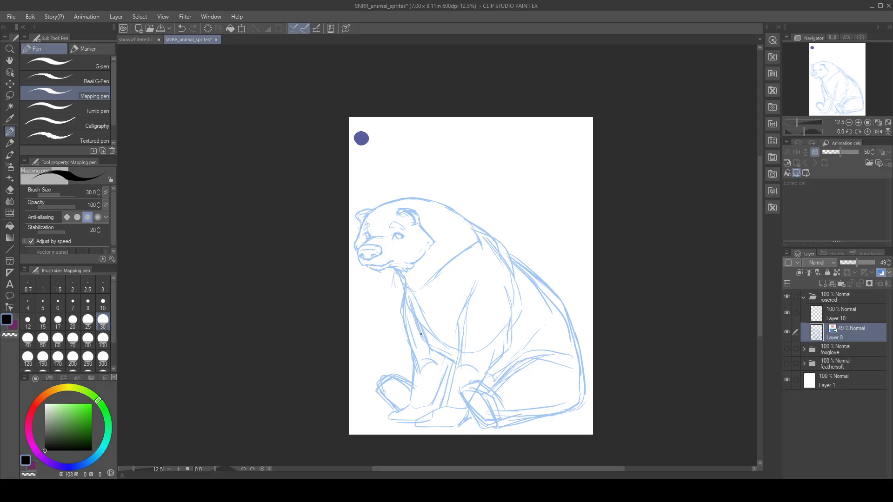
- Sketch jagged fur tufts along the bear's chest and beneath the neck
mouse_move(417, 323)
left_mouse_down()
mouse_move(430, 354)
mouse_move(458, 362)
mouse_move(464, 326)
left_mouse_up()
mouse_move(405, 285)
left_mouse_down()
mouse_move(406, 330)
mouse_move(414, 291)
mouse_move(422, 296)
mouse_move(430, 282)
mouse_move(421, 299)
mouse_move(411, 294)
mouse_move(431, 323)
mouse_move(476, 250)
left_mouse_up()
left_click_drag(411, 290, 450, 264)
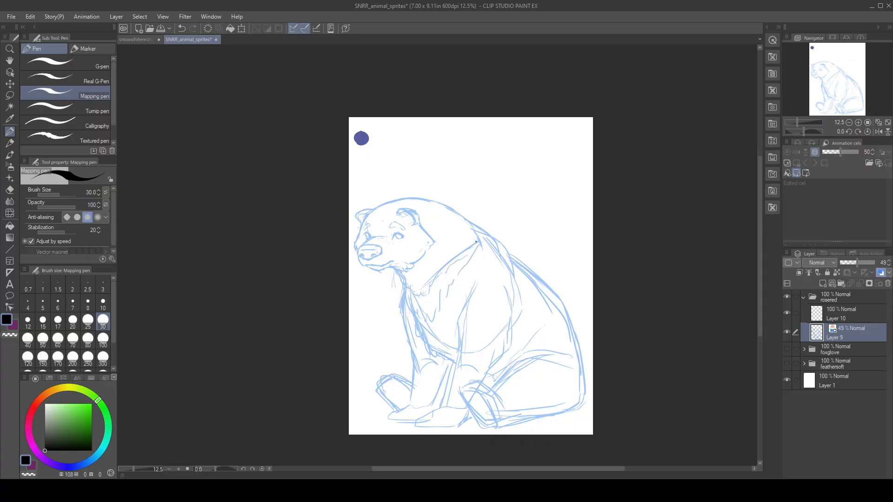
- Erase and redraw the bear's back contour from behind the shoulder hump down around the rump
mouse_move(471, 222)
left_mouse_down()
mouse_move(504, 233)
mouse_move(495, 234)
mouse_move(513, 261)
mouse_move(504, 241)
mouse_move(522, 263)
left_mouse_up()
key("ctrl+z")
key("ctrl+z")
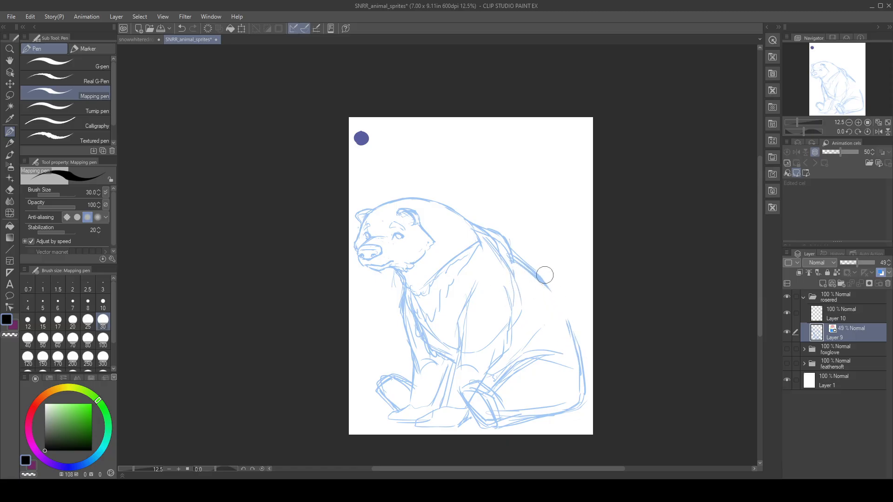
mouse_move(510, 253)
left_mouse_down()
mouse_move(554, 284)
mouse_move(528, 265)
mouse_move(568, 321)
left_mouse_up()
left_click_drag(545, 282, 578, 351)
left_click_drag(554, 295, 577, 403)
mouse_move(578, 368)
left_mouse_down()
mouse_move(558, 412)
mouse_move(533, 420)
mouse_move(574, 415)
mouse_move(528, 423)
left_mouse_up()
left_click_drag(578, 391, 571, 407)
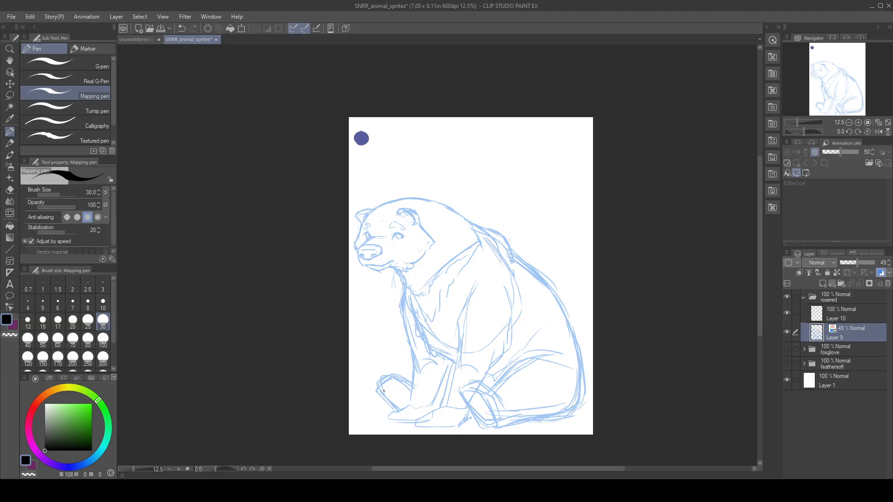
- Draw toes, pads and claws on the soles of both hind feet
left_click_drag(382, 385, 398, 393)
mouse_move(463, 388)
left_mouse_down()
mouse_move(466, 399)
mouse_move(484, 403)
left_mouse_up()
left_click_drag(483, 406, 495, 419)
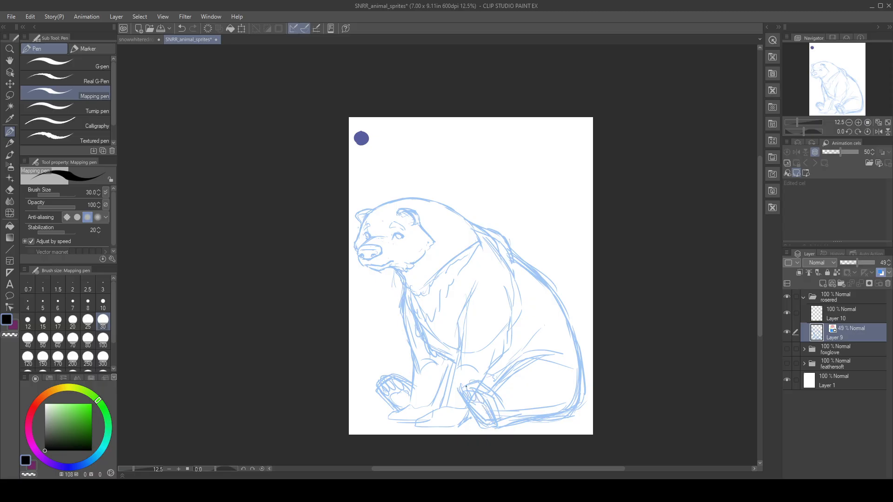
left_click_drag(480, 388, 464, 385)
key("ctrl+z")
key("c")
key("c")
key("c")
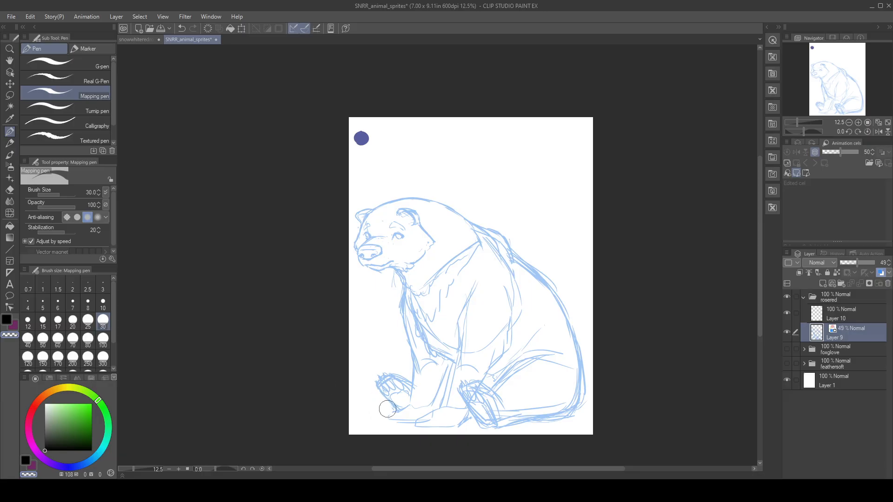
- Redraw the front paws on the ground with toes and claws
key("c")
mouse_move(420, 407)
left_mouse_down()
mouse_move(419, 342)
mouse_move(402, 358)
mouse_move(436, 366)
left_mouse_up()
key("ctrl+z")
key("ctrl+z")
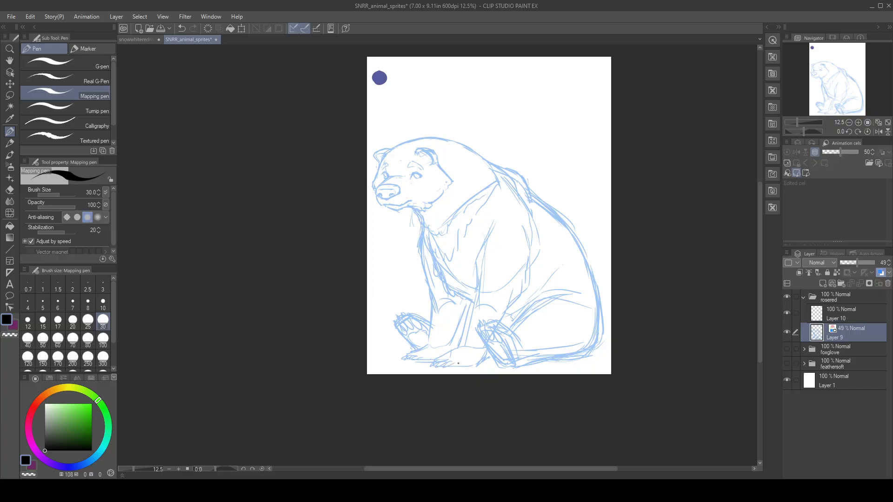
- Rework the near front leg's inner contour and add fur strokes up toward the shoulder
mouse_move(439, 358)
left_mouse_down()
mouse_move(464, 348)
mouse_move(477, 288)
left_mouse_up()
left_click_drag(465, 344, 474, 307)
key("ctrl+z")
left_click_drag(463, 340, 472, 301)
key("ctrl+z")
left_click_drag(480, 247, 472, 292)
left_click_drag(480, 258, 489, 246)
- Clean up the doubled sketch lines along the bear's back, rump and thigh
mouse_move(525, 196)
left_mouse_down()
mouse_move(564, 239)
mouse_move(572, 265)
left_mouse_up()
mouse_move(568, 235)
left_mouse_down()
mouse_move(589, 321)
mouse_move(600, 276)
mouse_move(602, 344)
mouse_move(604, 332)
mouse_move(587, 351)
mouse_move(539, 356)
mouse_move(576, 351)
mouse_move(588, 299)
mouse_move(581, 347)
mouse_move(523, 358)
mouse_move(560, 351)
mouse_move(540, 310)
mouse_move(521, 364)
mouse_move(590, 362)
mouse_move(548, 358)
mouse_move(590, 351)
mouse_move(554, 360)
left_mouse_up()
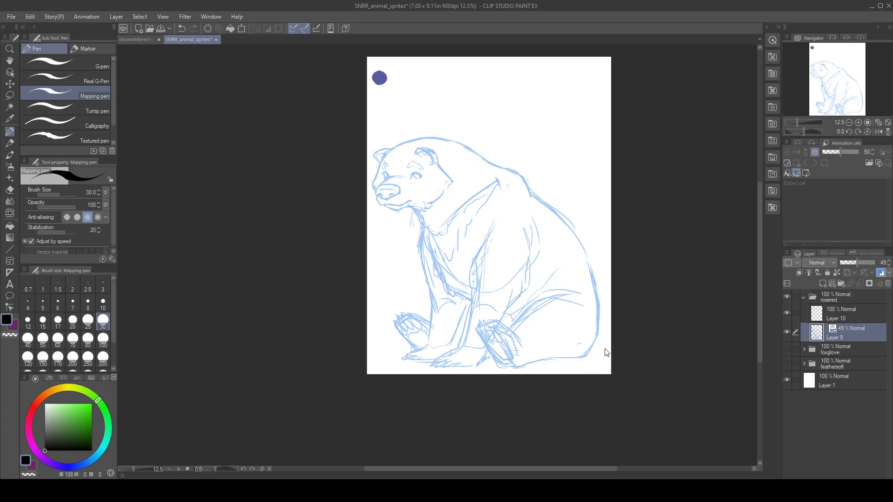
mouse_move(518, 328)
left_mouse_down()
mouse_move(552, 303)
mouse_move(583, 301)
mouse_move(561, 296)
mouse_move(577, 289)
left_mouse_up()
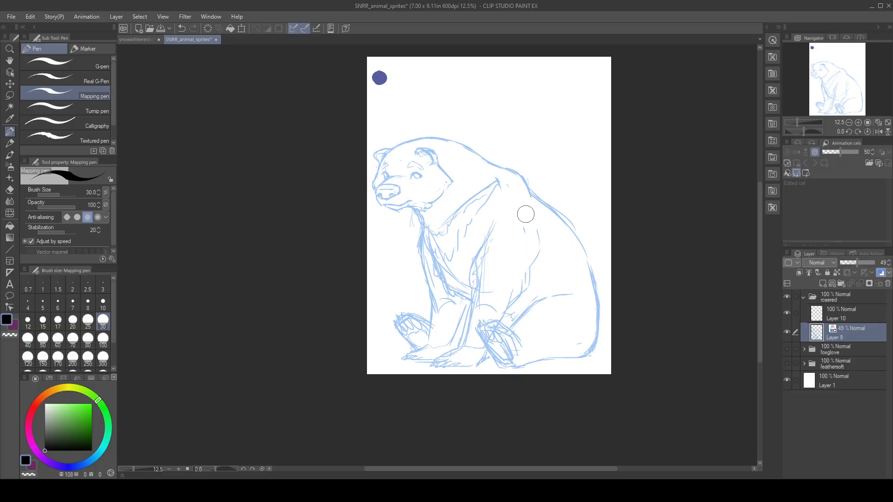
- Sketch short fur strokes along the bear's shoulder, upper front leg, neck and chest in place of the straight guide lines
mouse_move(490, 207)
left_mouse_down()
mouse_move(482, 306)
mouse_move(482, 247)
mouse_move(478, 301)
mouse_move(503, 241)
mouse_move(475, 301)
mouse_move(474, 262)
left_mouse_up()
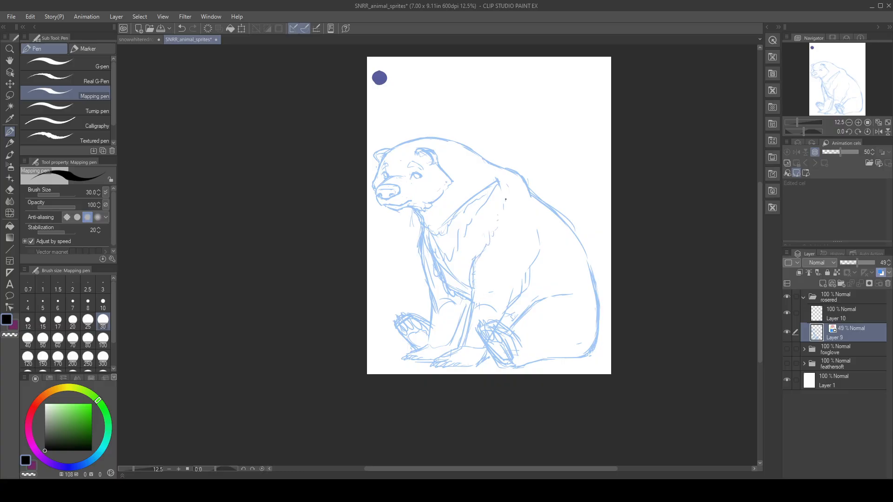
left_click_drag(532, 264, 533, 220)
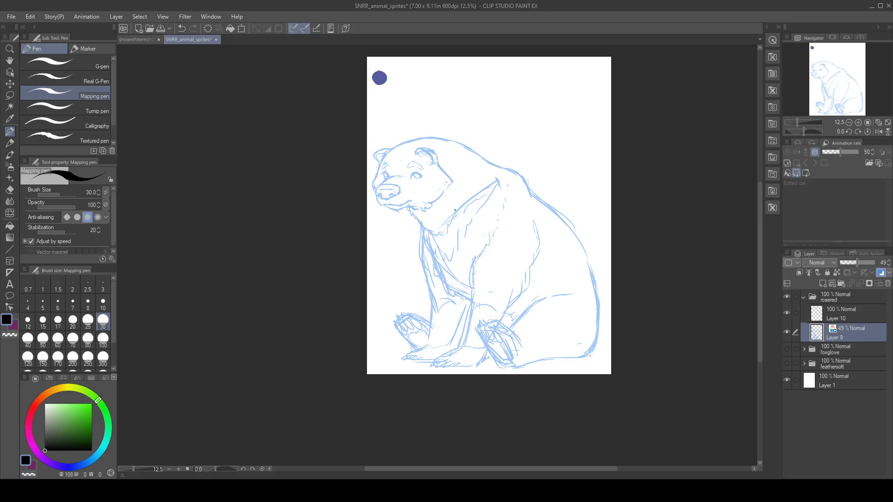
mouse_move(459, 188)
left_mouse_down()
mouse_move(496, 179)
mouse_move(456, 202)
mouse_move(458, 210)
mouse_move(493, 182)
mouse_move(514, 193)
mouse_move(495, 174)
mouse_move(503, 195)
mouse_move(515, 188)
mouse_move(474, 197)
mouse_move(489, 185)
left_mouse_up()
key("ctrl+z")
mouse_move(480, 224)
left_mouse_down()
mouse_move(485, 189)
mouse_move(503, 194)
left_mouse_up()
mouse_move(435, 242)
left_mouse_down()
mouse_move(449, 272)
mouse_move(435, 262)
mouse_move(454, 286)
mouse_move(453, 257)
left_mouse_up()
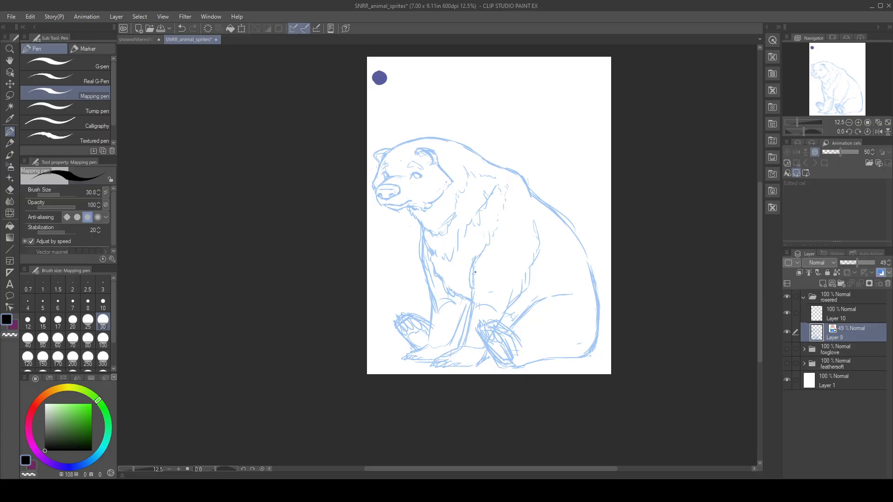
- Erase stray sketch lines around the chest and front legs and redraw the near front leg's front contour
key("c")
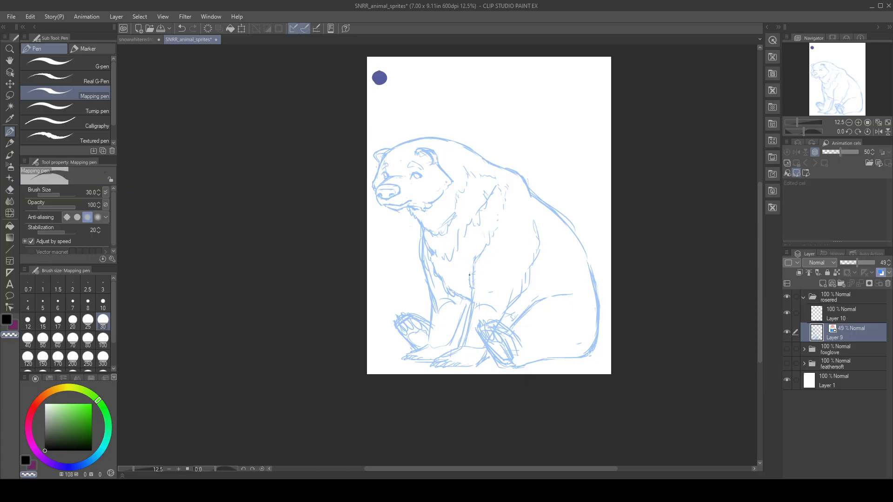
key("c")
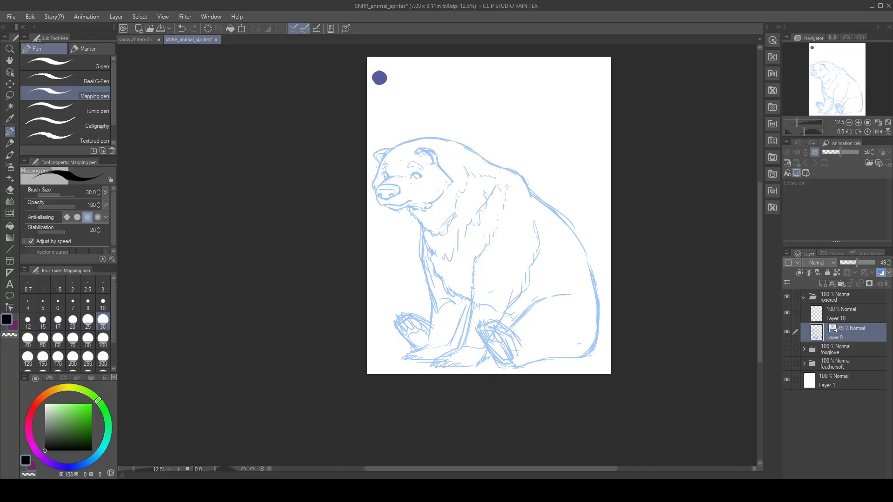
key("c")
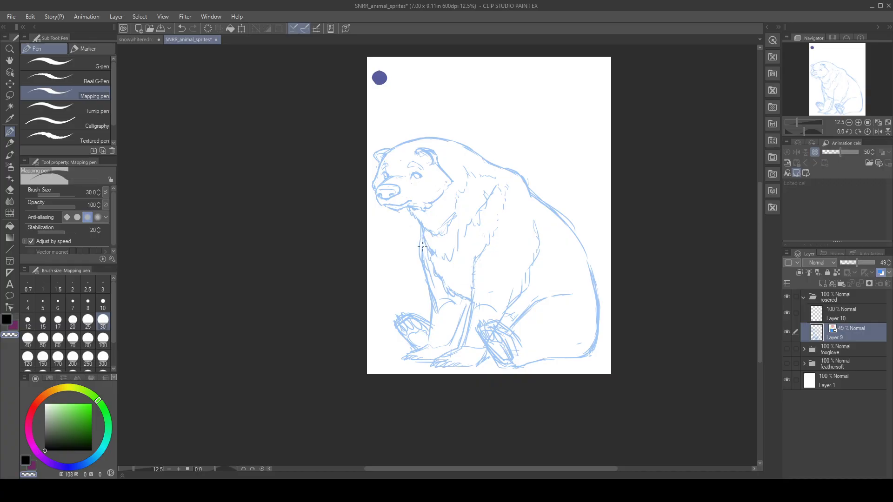
key("c")
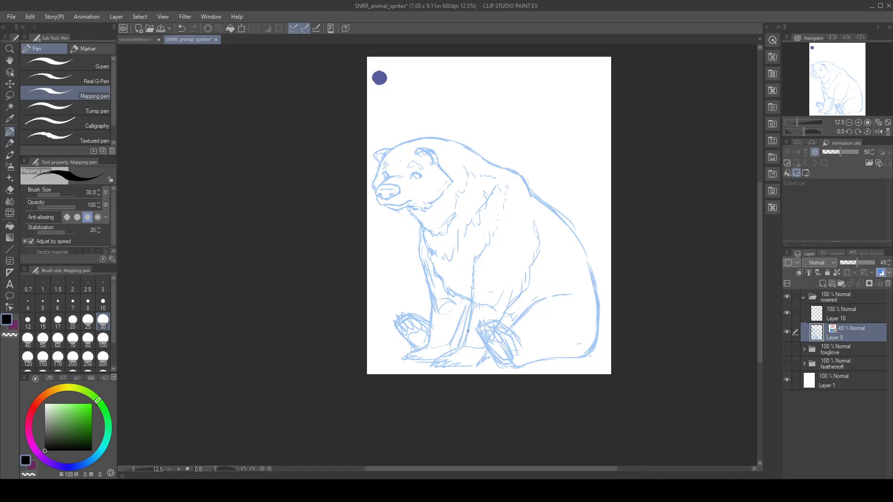
left_click_drag(470, 301, 464, 340)
left_click_drag(477, 295, 467, 343)
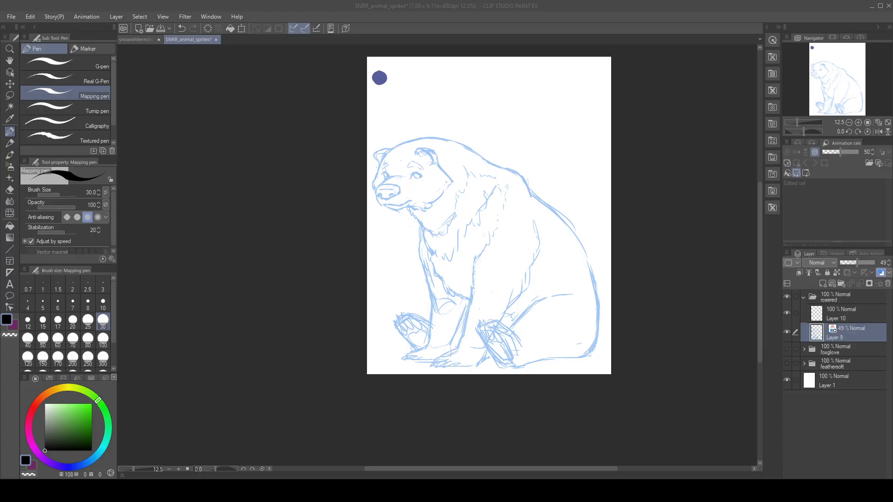
left_click(472, 6)
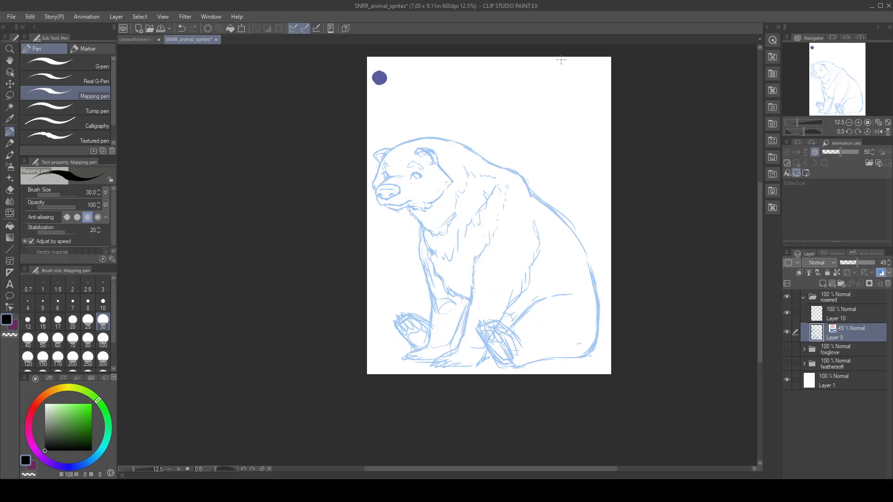
- Select Layer 10 for the line art and ink the outline of the bear's nose in black
left_click(858, 122)
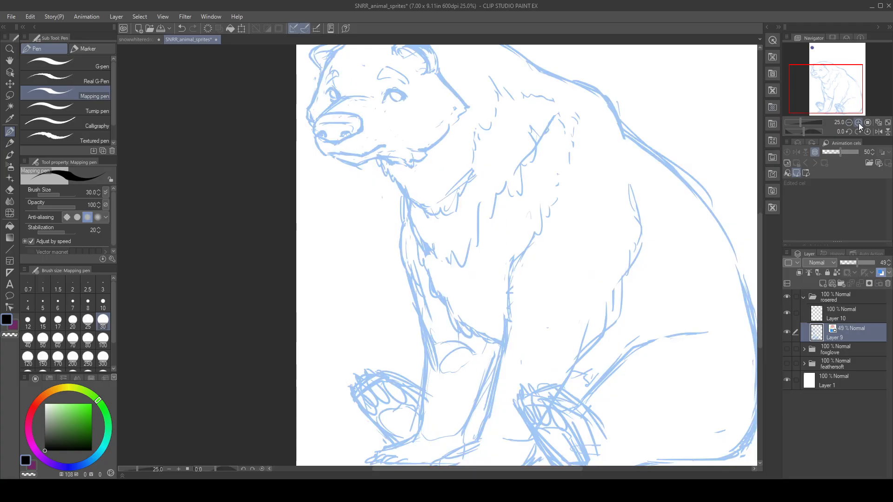
left_click(858, 122)
left_click_drag(844, 103, 827, 81)
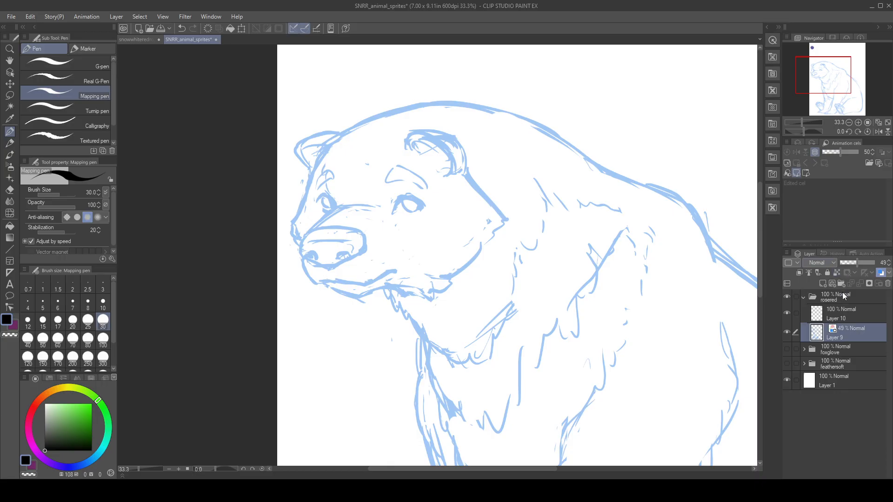
left_click(846, 318)
left_click(857, 122)
mouse_move(249, 204)
left_mouse_down()
mouse_move(310, 244)
mouse_move(290, 275)
mouse_move(293, 298)
left_mouse_up()
key("ctrl+z")
mouse_move(306, 259)
left_mouse_down()
mouse_move(290, 278)
mouse_move(309, 305)
left_mouse_up()
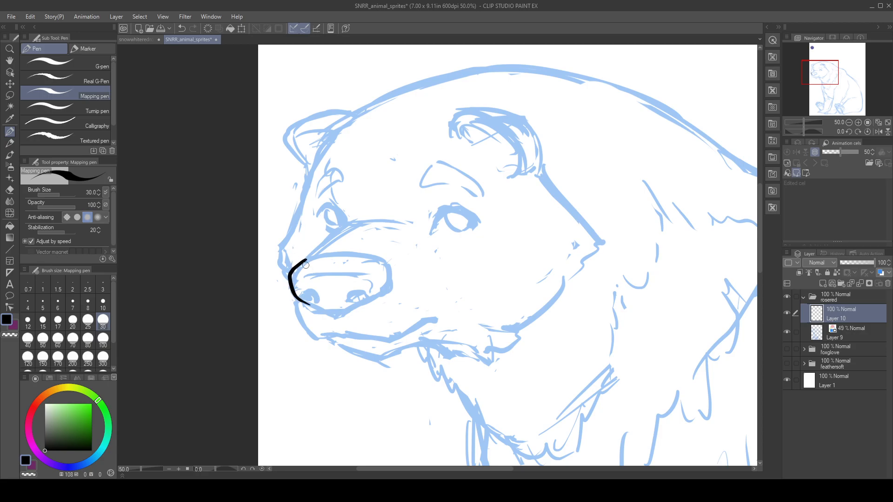
mouse_move(305, 260)
left_mouse_down()
mouse_move(378, 257)
mouse_move(384, 292)
left_mouse_up()
key("ctrl+z")
mouse_move(304, 301)
left_mouse_down()
mouse_move(344, 313)
mouse_move(378, 298)
mouse_move(352, 309)
mouse_move(386, 292)
mouse_move(352, 308)
mouse_move(381, 294)
mouse_move(387, 269)
mouse_move(382, 293)
left_mouse_up()
key("ctrl+z")
key("ctrl+z")
key("ctrl+z")
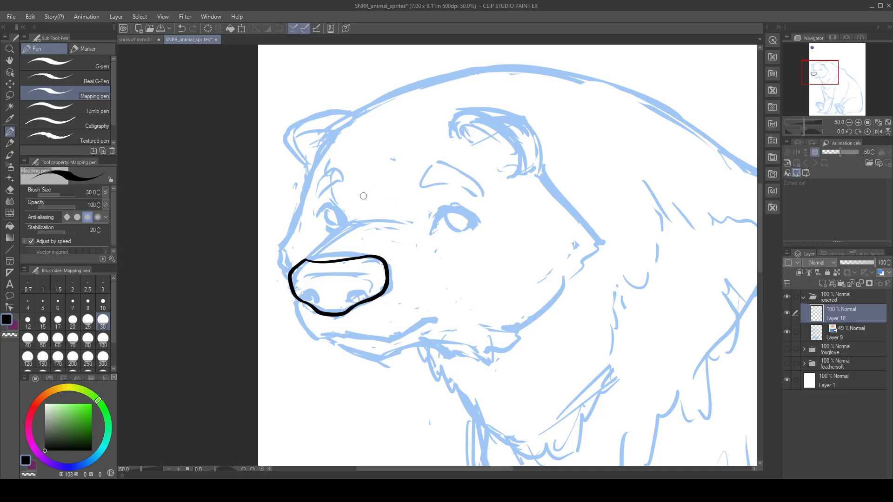
- Ink the muzzle's bridge line from the top of the nose up to the far eye's inner corner
left_click_drag(305, 259, 354, 226)
key("ctrl+z")
left_click_drag(306, 260, 360, 222)
key("c")
left_click_drag(347, 224, 342, 190)
key("ctrl+z")
left_click_drag(347, 224, 342, 184)
key("ctrl+z")
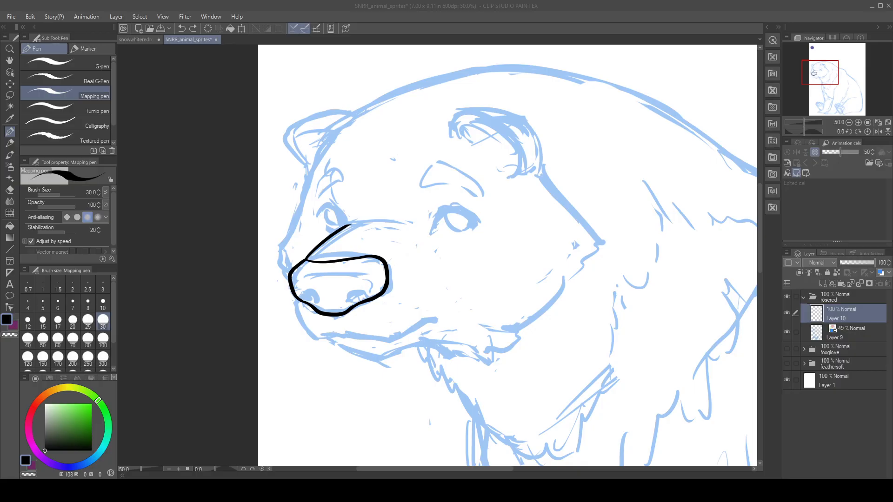
- Ink the crease across the upper nose and both nostrils
left_click_drag(298, 277, 359, 275)
key("ctrl+z")
left_click_drag(300, 273, 359, 278)
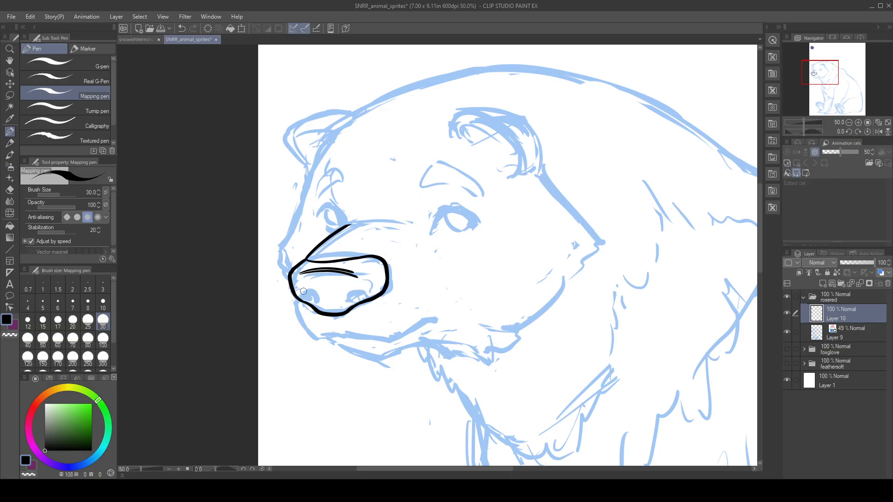
left_click_drag(303, 291, 311, 297)
left_click_drag(356, 293, 347, 301)
- Ink the front of the muzzle below the nose, curving into the start of the lip line
left_click_drag(293, 292, 316, 338)
key("ctrl+z")
mouse_move(295, 297)
left_mouse_down()
mouse_move(305, 331)
mouse_move(326, 338)
mouse_move(310, 338)
mouse_move(353, 339)
left_mouse_up()
key("ctrl+z")
key("ctrl+z")
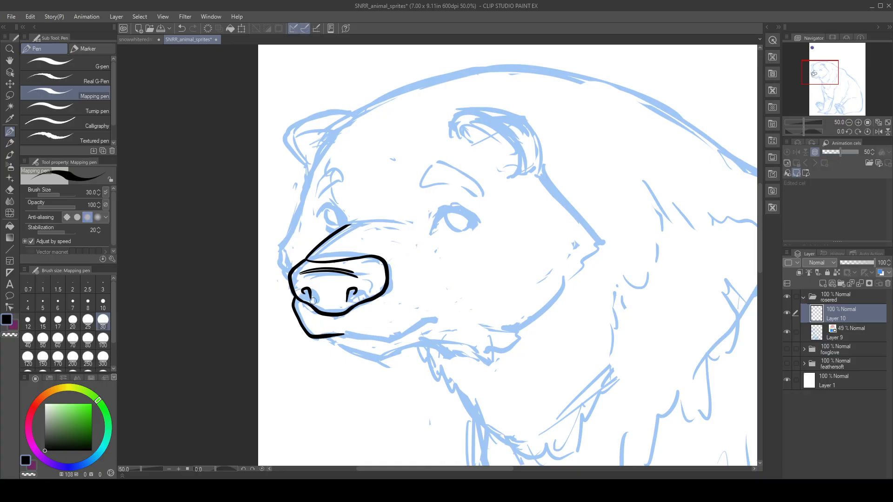
- Mirror the canvas view and ink the mouth line back to the corner of the mouth
left_click(878, 132)
left_click_drag(537, 326, 511, 287)
mouse_move(414, 281)
left_mouse_down()
mouse_move(457, 305)
mouse_move(432, 286)
mouse_move(469, 304)
mouse_move(541, 297)
left_mouse_up()
key("ctrl+z")
key("ctrl+z")
key("ctrl+z")
key("ctrl+z")
key("ctrl+z")
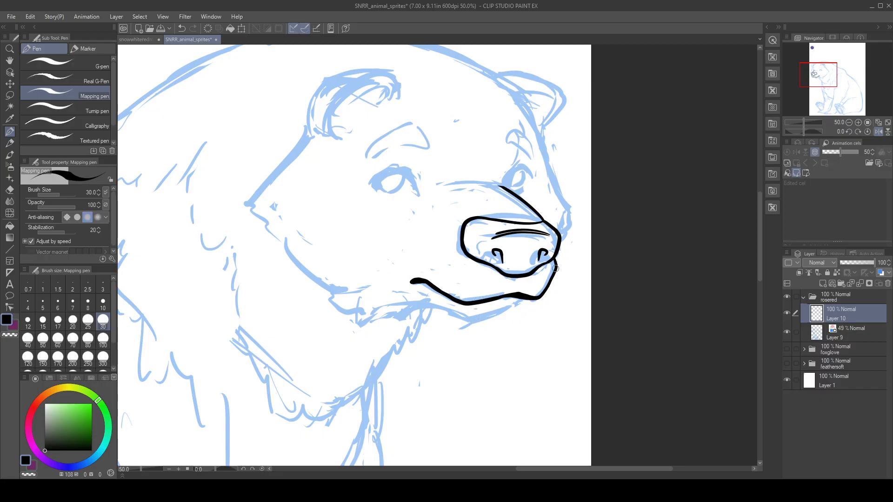
- Set the pen's stabilization to 24, redraw the mouth line near its corner and return the canvas view to unmirrored
left_click_drag(442, 285, 416, 308)
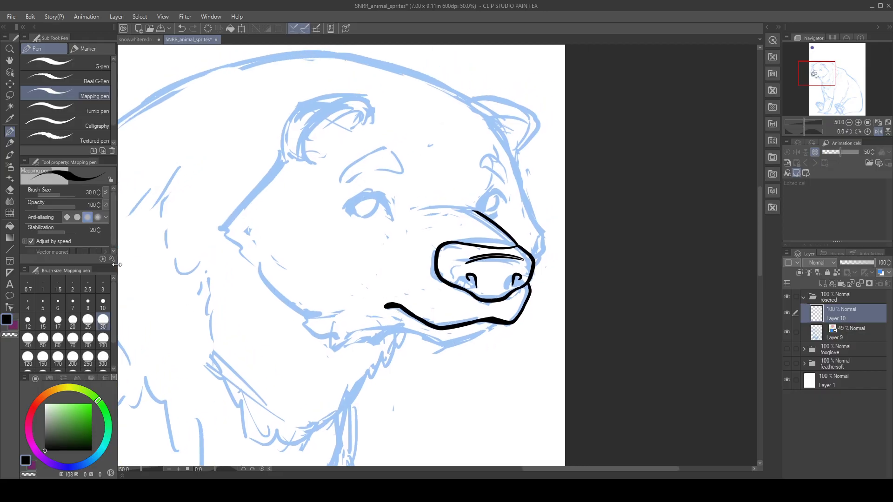
left_click(66, 233)
left_click_drag(395, 307, 431, 330)
key("ctrl+z")
left_click_drag(394, 306, 427, 325)
key("c")
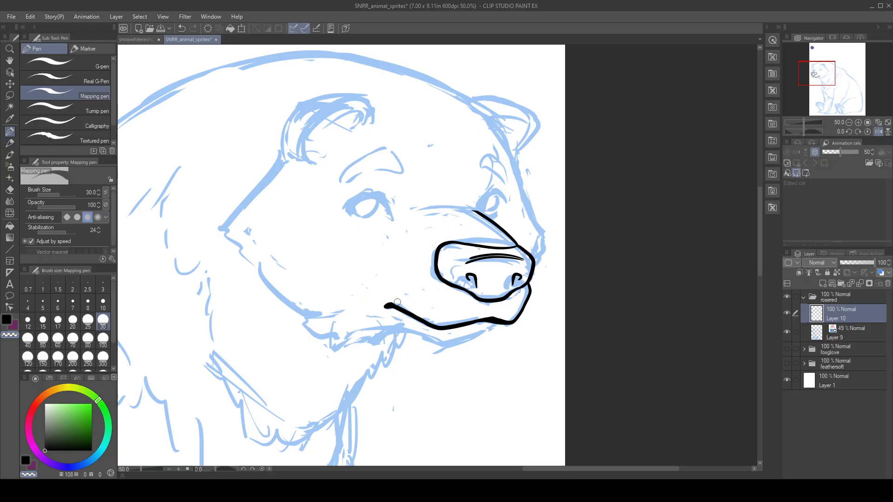
key("c")
left_click(877, 132)
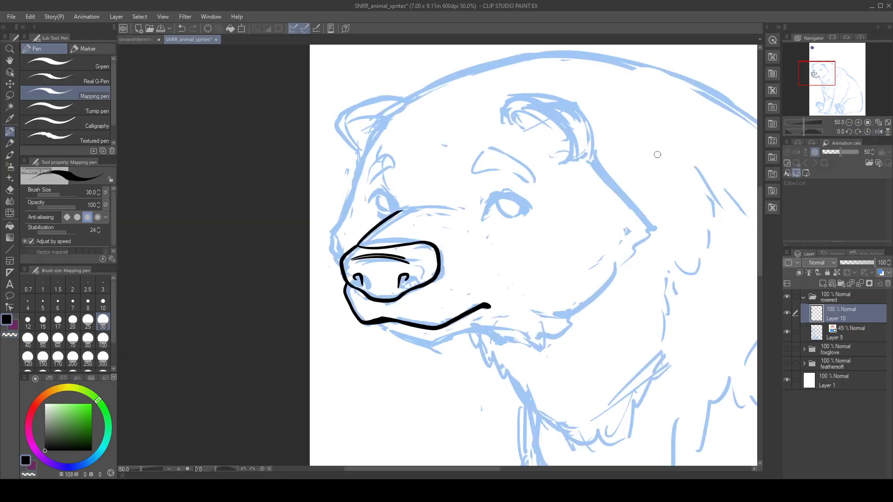
key("c")
key("c")
- Ink the lower jaw from the front of the lips back toward the throat
left_click_drag(428, 346, 381, 322)
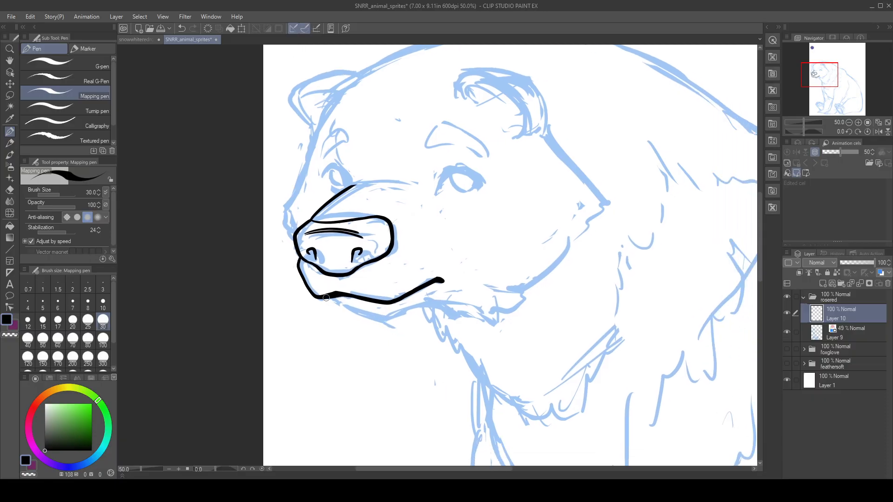
mouse_move(328, 300)
left_mouse_down()
mouse_move(350, 321)
mouse_move(375, 325)
mouse_move(420, 313)
left_mouse_up()
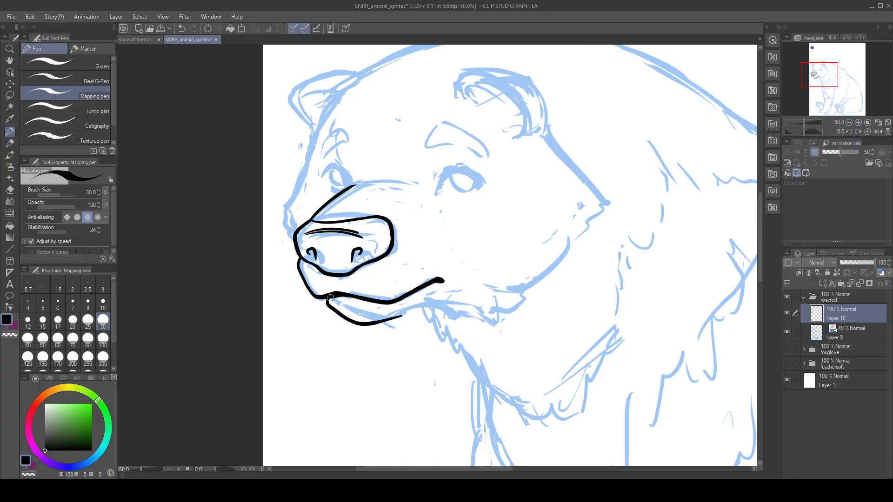
key("ctrl+z")
left_click_drag(369, 324, 430, 303)
key("ctrl+z")
mouse_move(372, 323)
left_mouse_down()
mouse_move(442, 305)
mouse_move(467, 334)
left_mouse_up()
key("c")
key("ctrl+z")
- Ink the ragged fur fringe along the underside of the near cheek
mouse_move(440, 306)
left_mouse_down()
mouse_move(496, 322)
mouse_move(496, 310)
mouse_move(519, 294)
left_mouse_up()
key("ctrl+z")
key("ctrl+z")
- Ink the jagged fur edge running from behind the jaw down the front of the throat
mouse_move(420, 311)
left_mouse_down()
mouse_move(436, 320)
mouse_move(439, 341)
mouse_move(448, 335)
left_mouse_up()
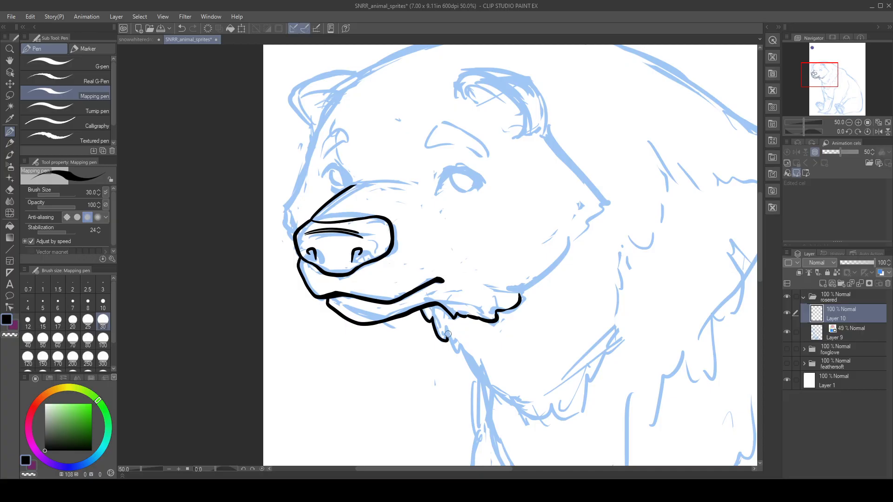
key("ctrl+z")
key("ctrl+z")
key("ctrl+z")
left_click_drag(419, 307, 491, 387)
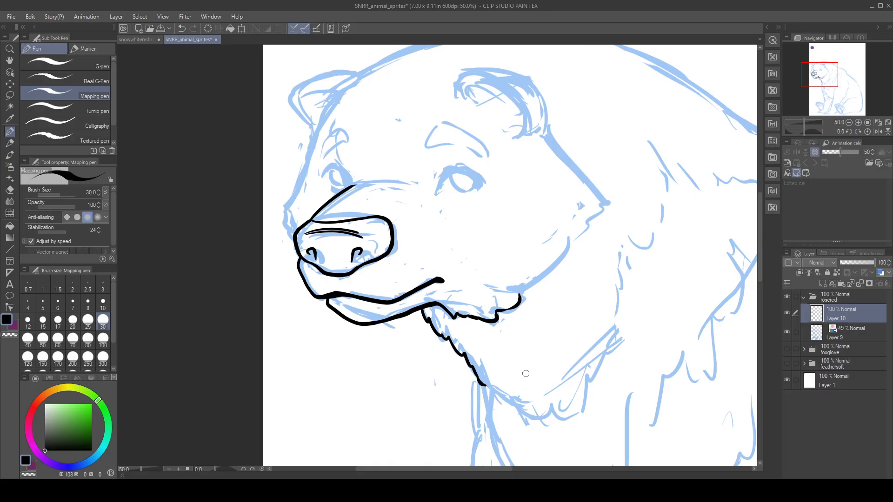
- Ink the far side of the face from the base of the far ear down to the nose
left_click_drag(523, 343, 531, 385)
left_click_drag(428, 353, 497, 424)
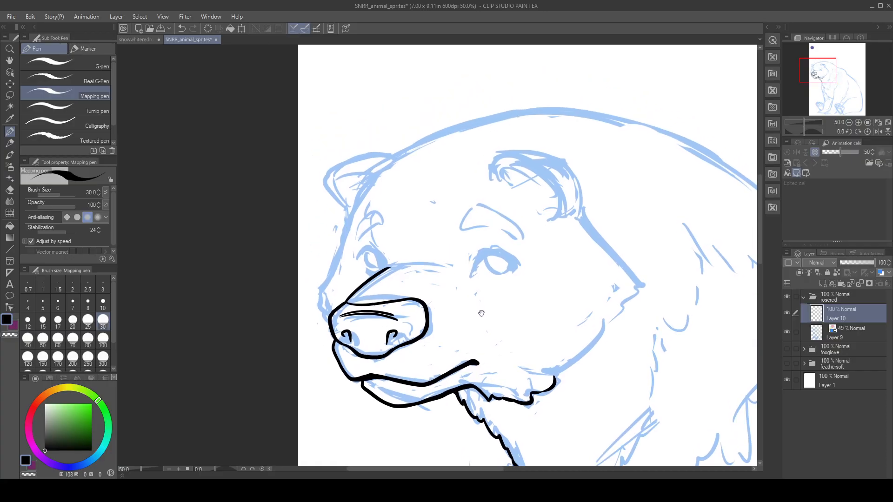
left_click_drag(484, 314, 512, 321)
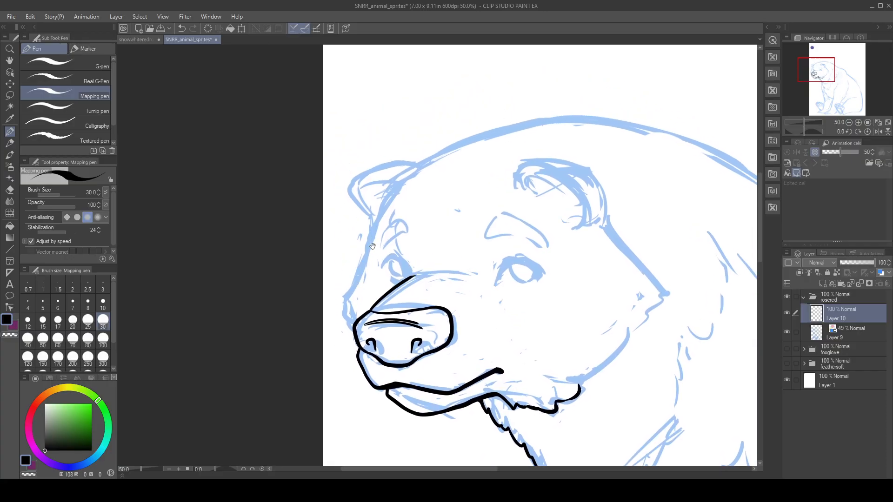
left_click_drag(396, 215, 391, 235)
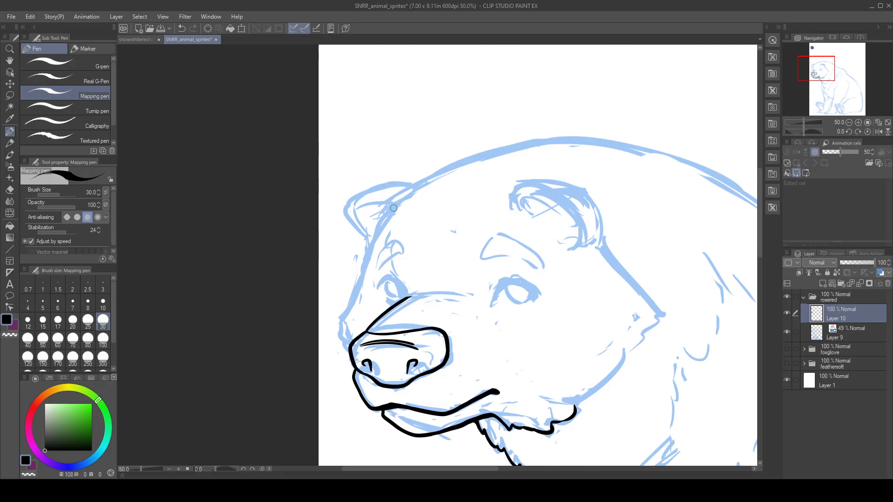
mouse_move(398, 204)
left_mouse_down()
mouse_move(363, 282)
mouse_move(375, 235)
mouse_move(341, 320)
left_mouse_up()
key("ctrl+z")
key("ctrl+z")
mouse_move(365, 274)
left_mouse_down()
mouse_move(340, 321)
mouse_move(355, 348)
left_mouse_up()
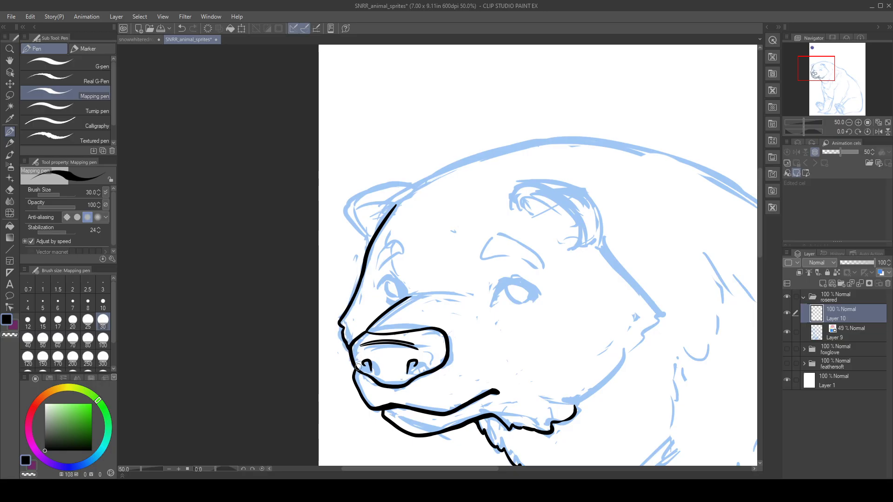
- Ink the outline of the far eye above the muzzle's bridge line
mouse_move(387, 272)
left_mouse_down()
mouse_move(349, 314)
mouse_move(366, 271)
mouse_move(388, 297)
mouse_move(374, 305)
mouse_move(386, 285)
mouse_move(383, 302)
left_mouse_up()
key("ctrl+z")
key("ctrl+z")
key("ctrl+z")
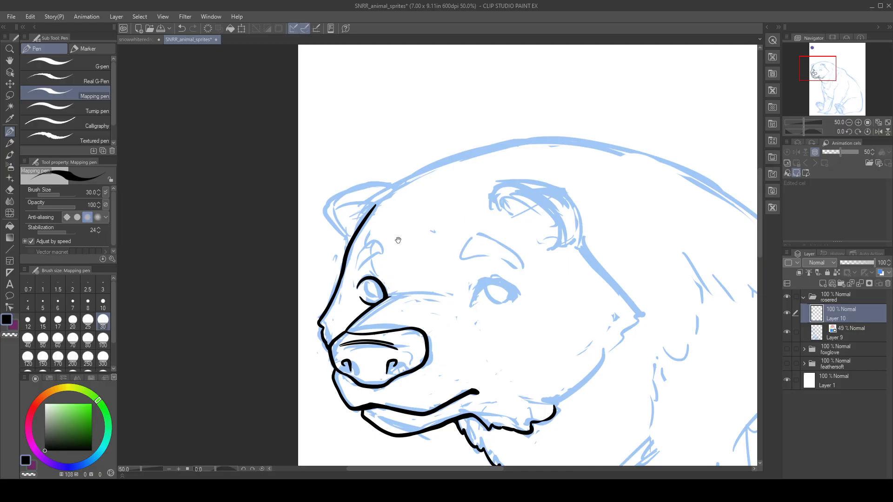
- Ink the teardrop-shaped brow marking above the far eye and clean up its lower tip
left_click_drag(418, 265, 412, 287)
mouse_move(350, 294)
left_mouse_down()
mouse_move(376, 281)
mouse_move(377, 262)
mouse_move(351, 291)
left_mouse_up()
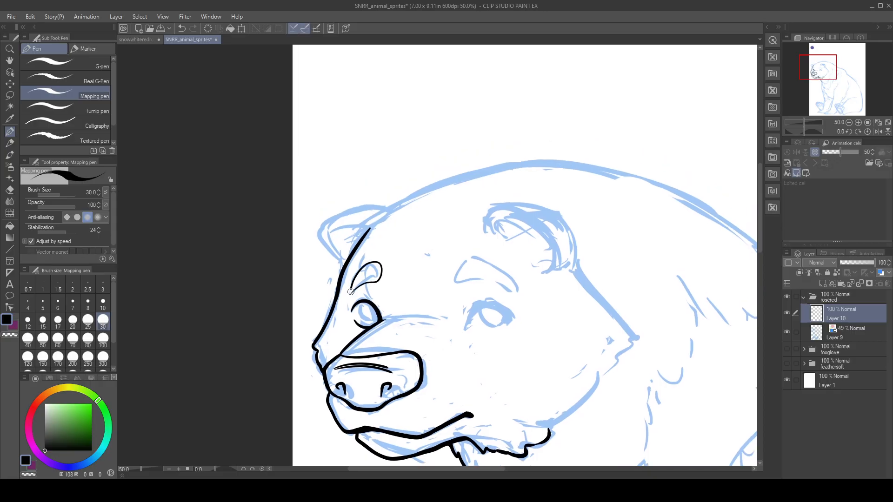
key("c")
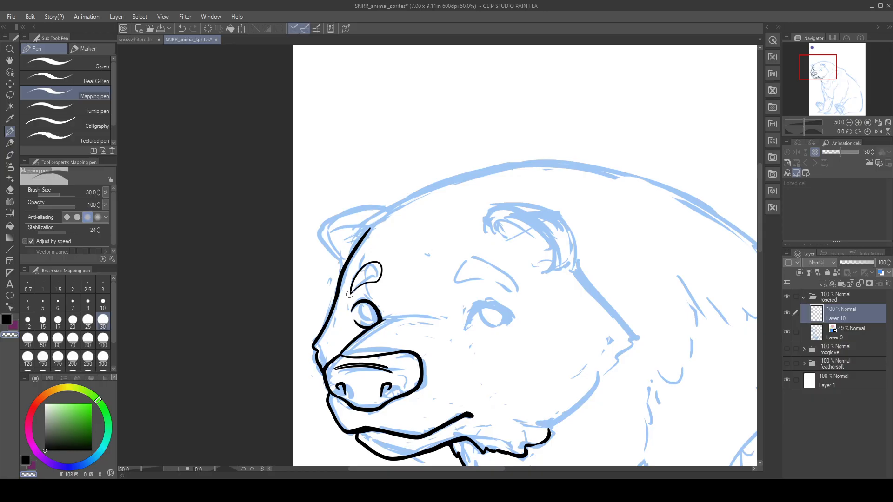
key("c")
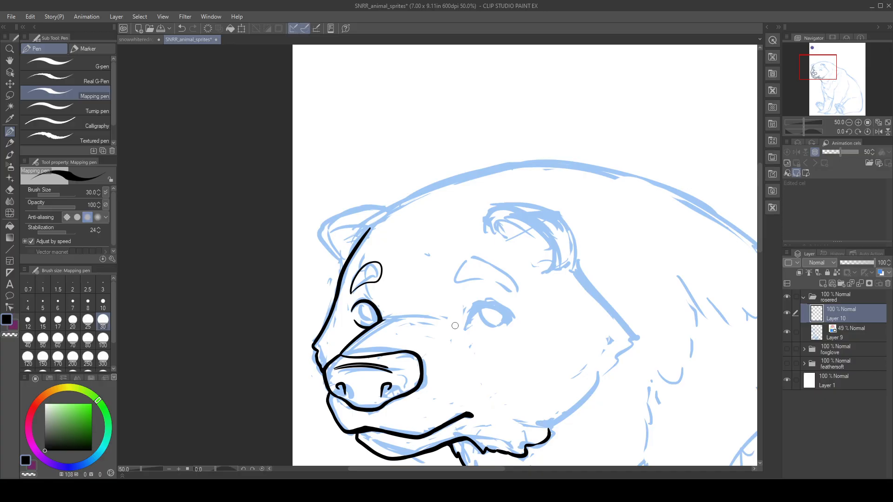
- Mirror the canvas view, ink the near eye's arched upper lid and trim its stroke with transparent color
left_click(878, 132)
scroll(390, 275, "down", 2)
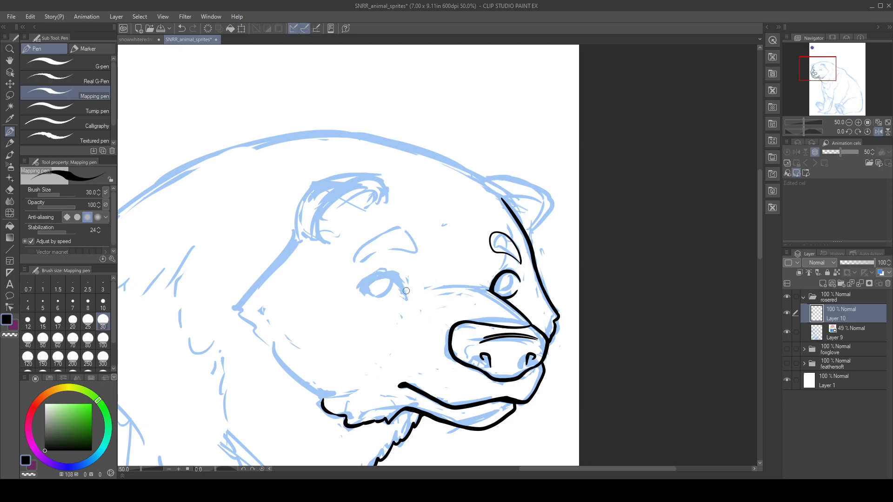
mouse_move(408, 293)
left_mouse_down()
mouse_move(386, 273)
mouse_move(364, 283)
mouse_move(368, 297)
mouse_move(360, 278)
mouse_move(372, 301)
mouse_move(363, 286)
mouse_move(379, 281)
mouse_move(366, 294)
mouse_move(378, 282)
mouse_move(365, 284)
mouse_move(370, 295)
mouse_move(361, 285)
mouse_move(377, 298)
left_mouse_up()
key("c")
key("c")
key("ctrl+z")
key("c")
key("c")
key("c")
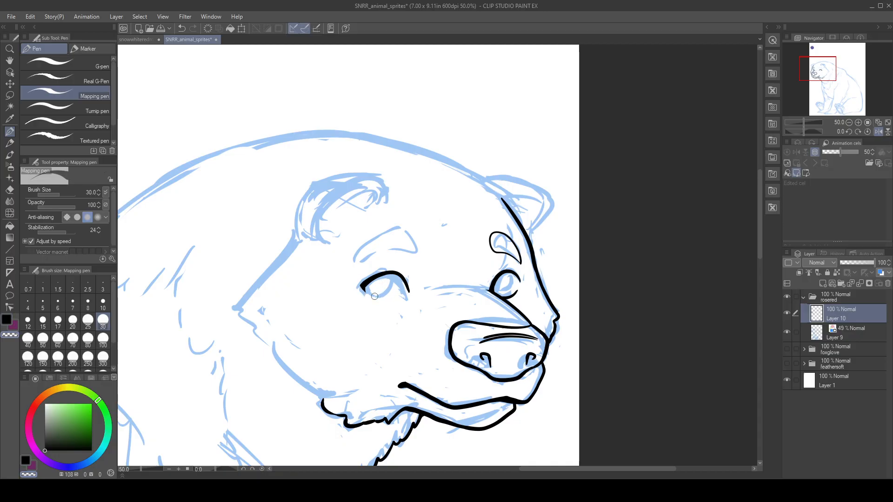
key("c")
- Ink the near eye's lower lid, redrawing it until it meets the inner corner
left_click_drag(376, 297, 407, 298)
key("ctrl+z")
key("ctrl+z")
key("ctrl+z")
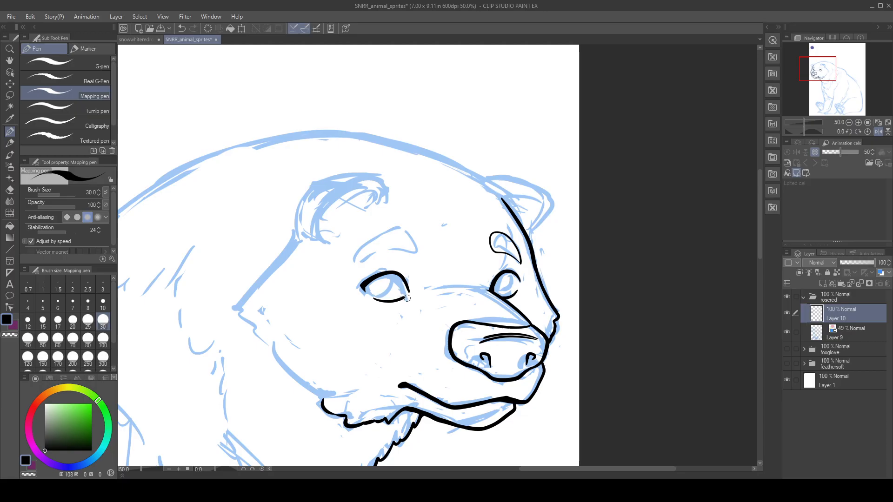
- Tidy the near eye's lower lid with transparent color and turn off the mirrored canvas view
key("c")
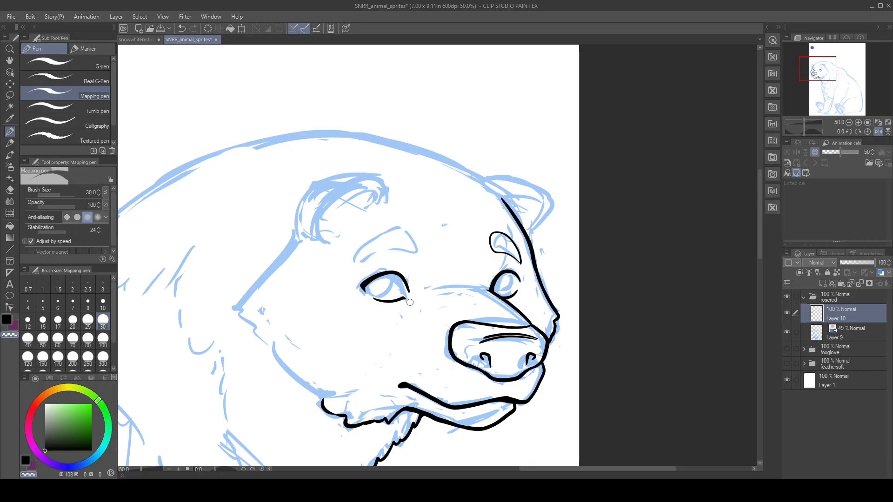
key("c")
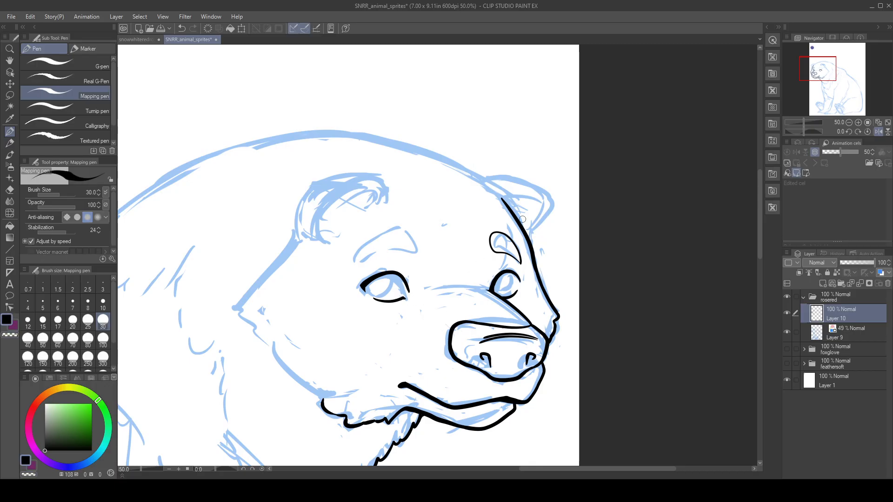
key("c")
left_click(878, 132)
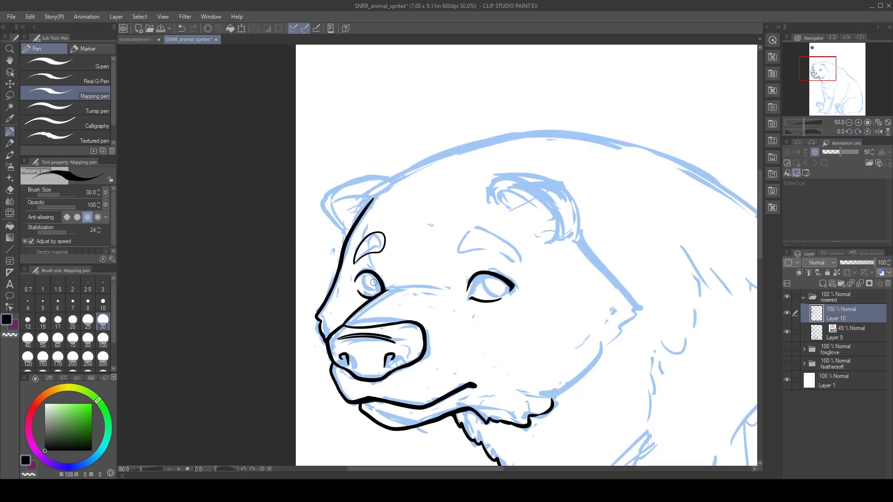
- Ink the outer side of the far eye and clean up its lid ends with transparent color
key("c")
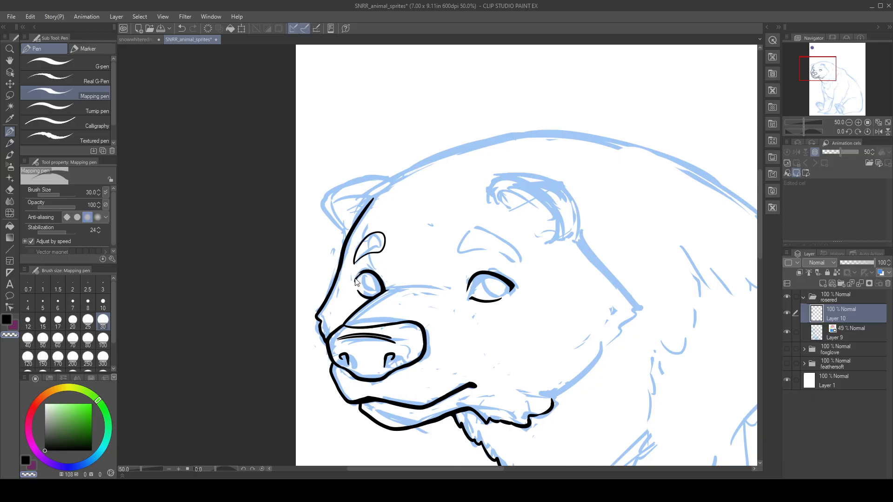
key("c")
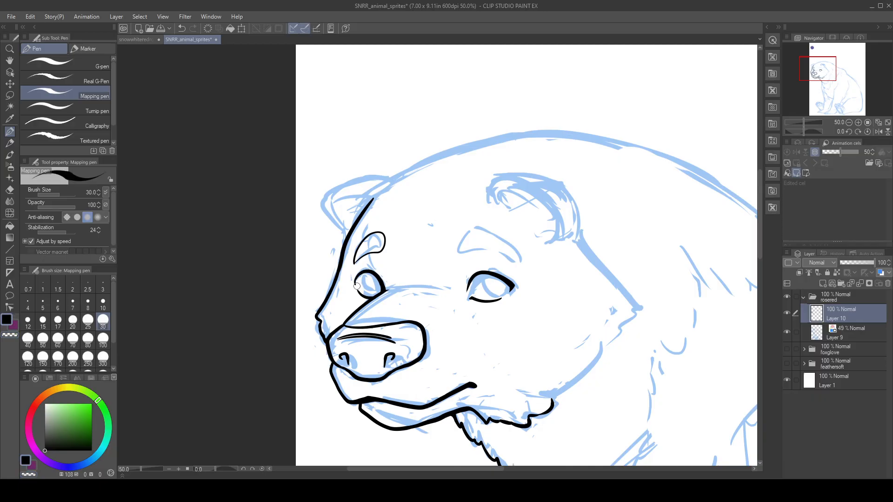
left_click_drag(358, 276, 358, 291)
key("c")
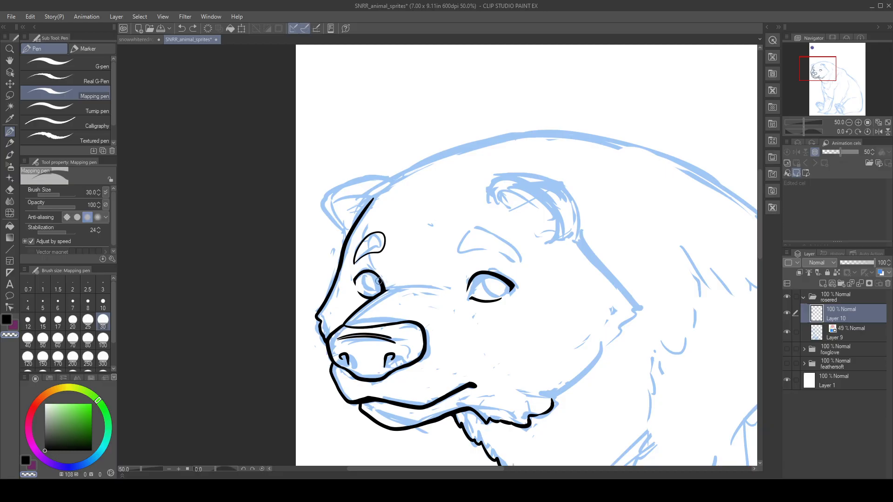
mouse_move(380, 290)
left_mouse_down()
mouse_move(368, 306)
mouse_move(391, 301)
left_mouse_up()
key("c")
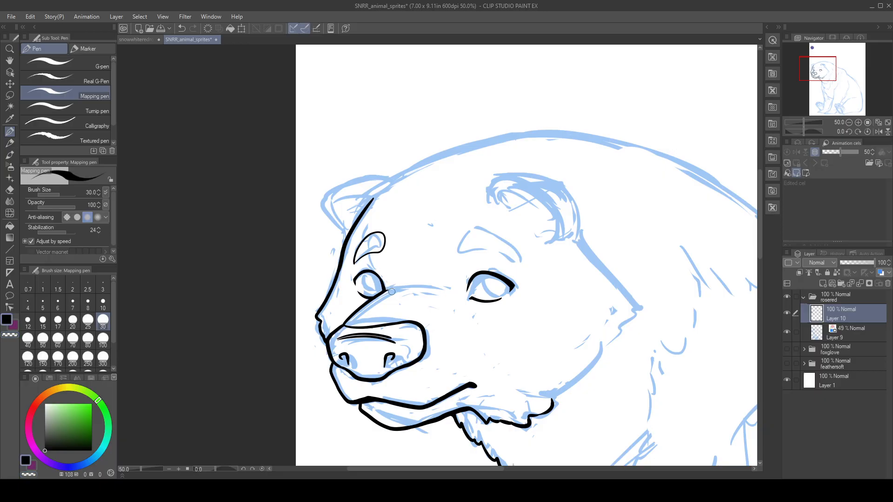
key("ctrl+z")
- Ink the far ear's outer outline and inner rim over the sketch
left_click_drag(509, 261, 474, 194)
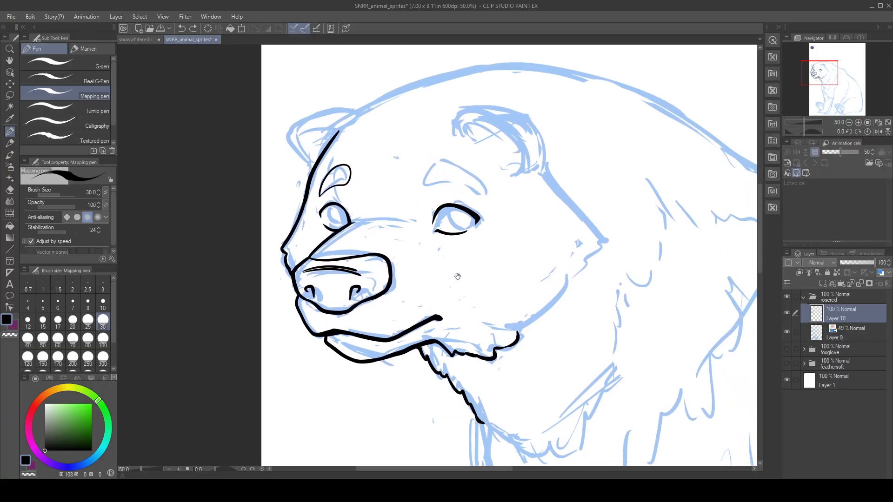
left_click_drag(457, 276, 432, 362)
mouse_move(297, 215)
left_mouse_down()
mouse_move(375, 232)
mouse_move(416, 217)
left_mouse_up()
mouse_move(347, 233)
left_mouse_down()
mouse_move(338, 251)
mouse_move(349, 275)
left_mouse_up()
key("ctrl+z")
mouse_move(340, 242)
left_mouse_down()
mouse_move(349, 274)
mouse_move(368, 284)
left_mouse_up()
key("ctrl+z")
mouse_move(339, 243)
left_mouse_down()
mouse_move(341, 260)
mouse_move(368, 281)
mouse_move(343, 253)
mouse_move(359, 240)
mouse_move(386, 241)
mouse_move(359, 269)
mouse_move(365, 274)
left_mouse_up()
key("ctrl+z")
key("ctrl+z")
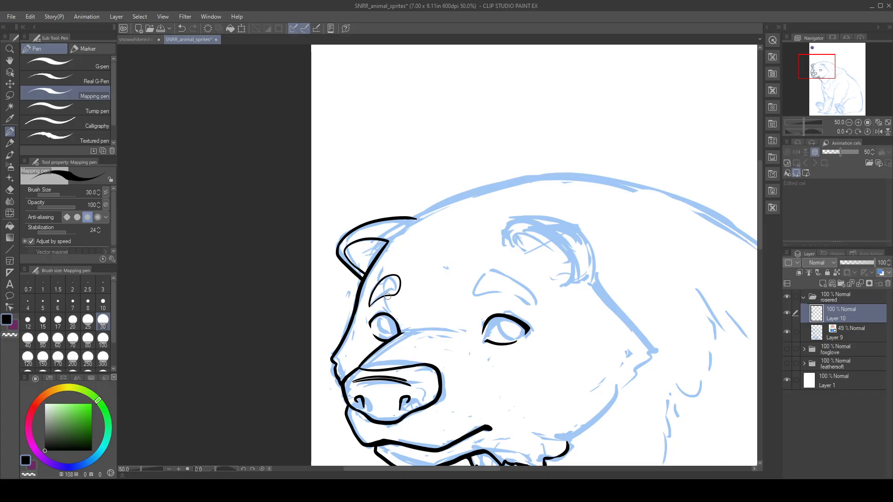
left_click_drag(383, 241, 373, 261)
key("ctrl+z")
- Ink the forehead line from the far ear up toward the crown of the head, reworking its join with the ear
left_click_drag(400, 231, 496, 190)
key("ctrl+z")
mouse_move(396, 232)
left_mouse_down()
mouse_move(480, 188)
mouse_move(531, 180)
left_mouse_up()
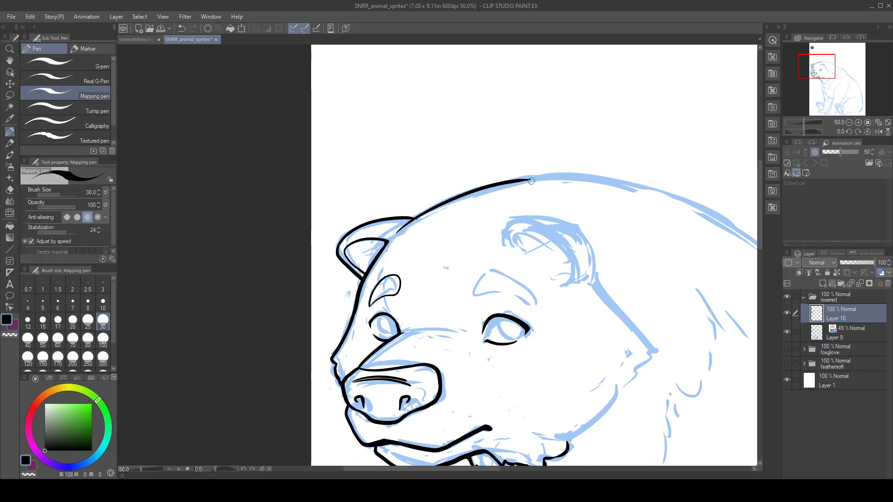
key("c")
mouse_move(426, 215)
left_mouse_down()
mouse_move(403, 231)
mouse_move(526, 180)
left_mouse_up()
key("ctrl+z")
key("ctrl+z")
key("c")
key("ctrl+z")
mouse_move(413, 220)
left_mouse_down()
mouse_move(482, 189)
mouse_move(618, 184)
left_mouse_up()
key("ctrl+z")
mouse_move(337, 252)
left_mouse_down()
mouse_move(372, 222)
mouse_move(423, 216)
mouse_move(337, 253)
mouse_move(363, 224)
mouse_move(514, 183)
left_mouse_up()
key("ctrl+z")
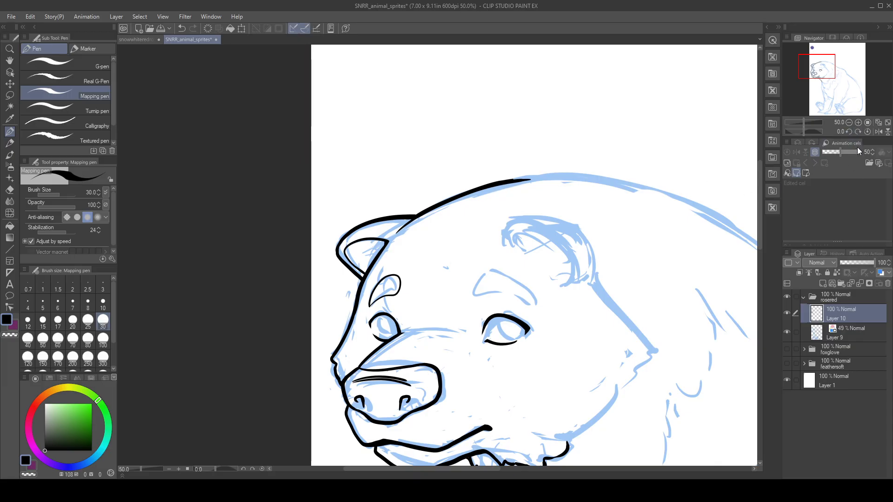
- Rotate the canvas to -35 degrees and ink the long curve over the crown and down the back of the neck
left_click(848, 132)
left_click(849, 132)
double_click(850, 131)
left_click(850, 132)
left_click(849, 130)
left_click(850, 130)
left_click_drag(445, 131, 250, 260)
mouse_move(244, 295)
left_mouse_down()
mouse_move(294, 249)
mouse_move(397, 198)
left_mouse_up()
key("ctrl+z")
mouse_move(260, 281)
left_mouse_down()
mouse_move(311, 239)
mouse_move(431, 189)
left_mouse_up()
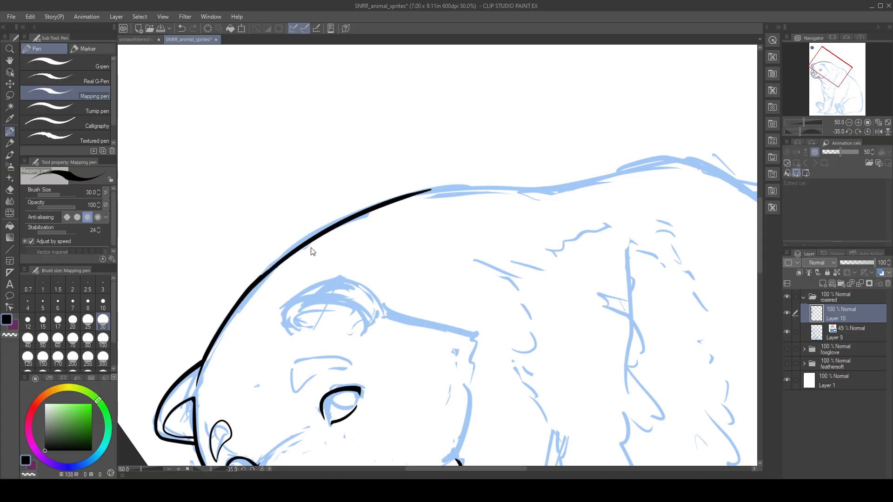
key("ctrl+z")
mouse_move(245, 294)
left_mouse_down()
mouse_move(271, 266)
mouse_move(408, 199)
mouse_move(472, 190)
left_mouse_up()
key("ctrl+z")
mouse_move(249, 288)
left_mouse_down()
mouse_move(316, 236)
mouse_move(448, 187)
mouse_move(560, 197)
left_mouse_up()
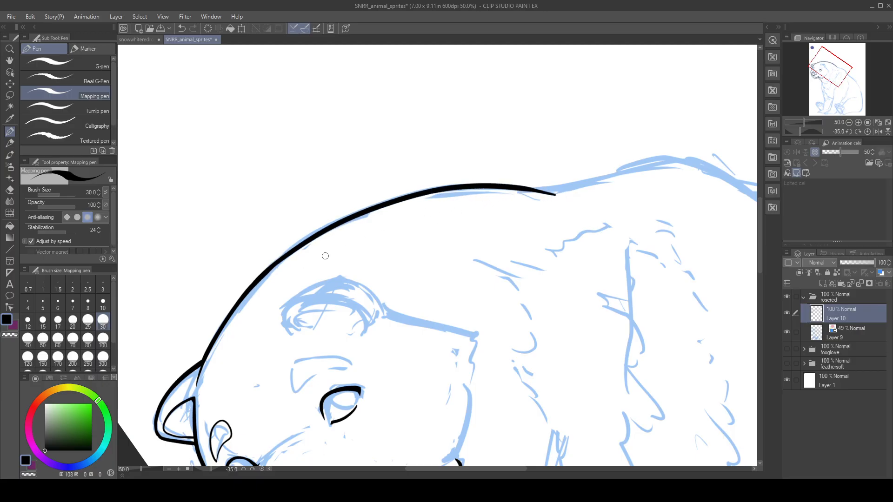
- Smooth the join in the crown line with transparent color and reset the canvas rotation
left_click_drag(560, 193, 679, 163)
key("ctrl+z")
key("c")
left_click_drag(248, 299, 286, 262)
key("c")
left_click(868, 132)
left_click_drag(329, 197, 422, 224)
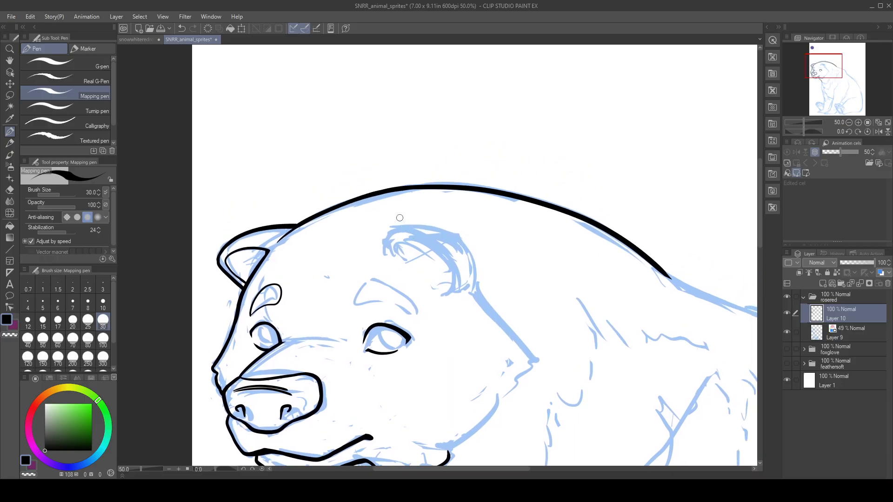
- Ink the curled inner fold of the near ear as a double line and trim it with transparent color
mouse_move(403, 260)
left_mouse_down()
mouse_move(414, 239)
mouse_move(434, 250)
mouse_move(445, 271)
mouse_move(442, 293)
mouse_move(445, 282)
mouse_move(455, 282)
left_mouse_up()
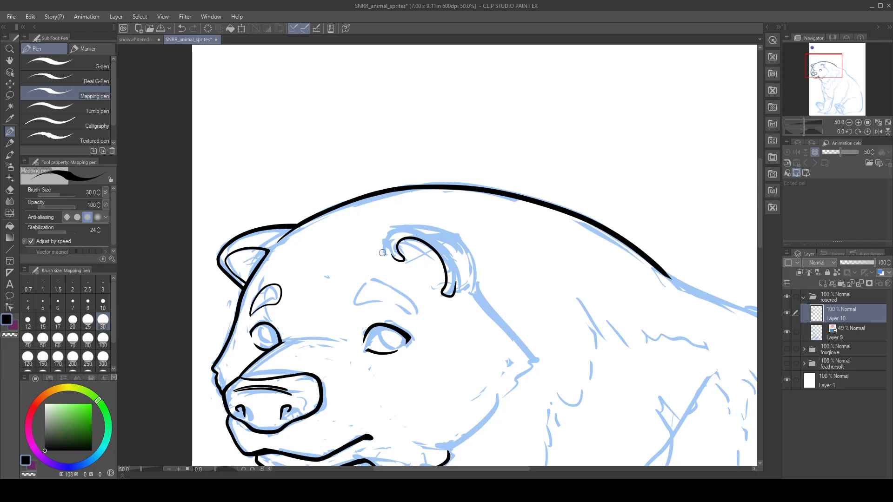
mouse_move(398, 260)
left_mouse_down()
mouse_move(386, 240)
mouse_move(407, 224)
mouse_move(453, 249)
left_mouse_up()
key("ctrl+z")
mouse_move(398, 260)
left_mouse_down()
mouse_move(393, 232)
mouse_move(416, 232)
mouse_move(394, 257)
mouse_move(392, 232)
mouse_move(410, 230)
mouse_move(452, 250)
mouse_move(456, 282)
left_mouse_up()
key("ctrl+z")
key("c")
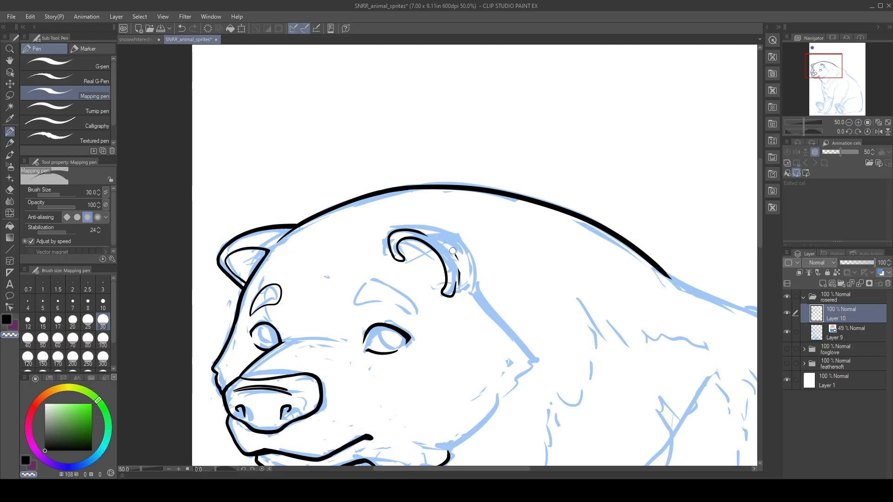
key("c")
mouse_move(437, 245)
left_mouse_down()
mouse_move(456, 274)
mouse_move(453, 292)
left_mouse_up()
key("c")
key("c")
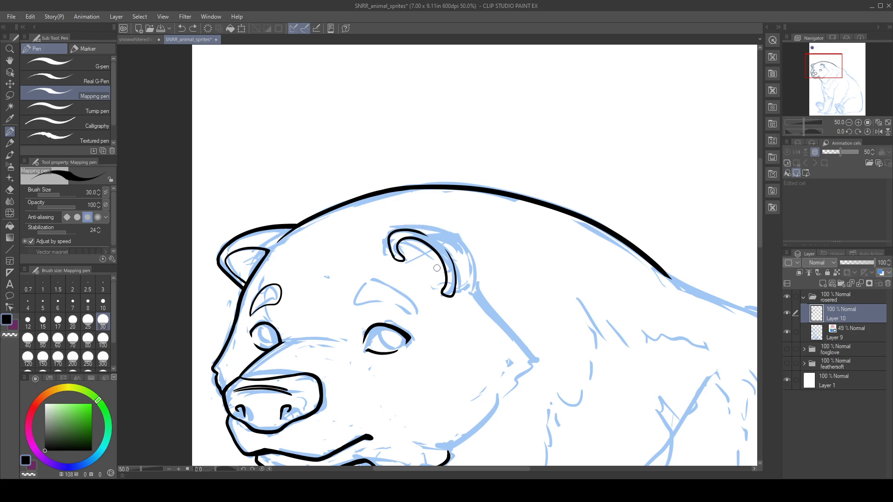
left_click_drag(223, 255, 276, 244)
key("ctrl+z")
left_click_drag(223, 253, 274, 243)
key("ctrl+z")
left_click_drag(223, 253, 273, 241)
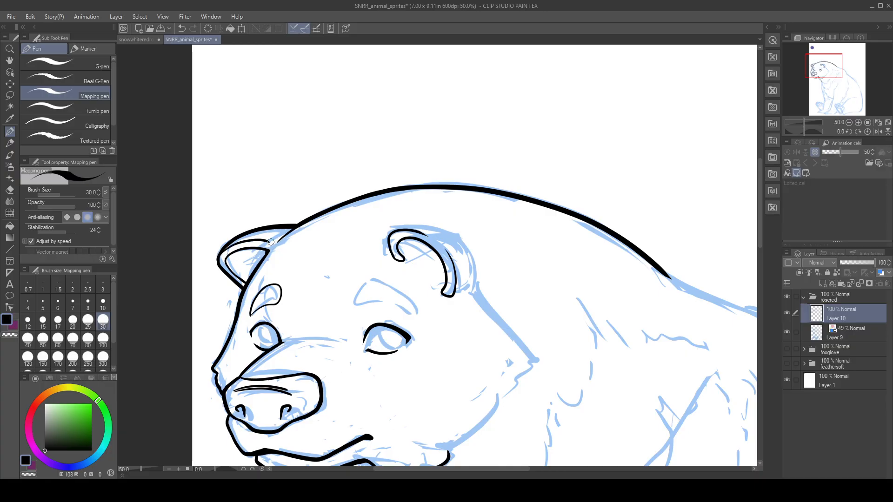
key("ctrl+z")
- Ink the near ear's rounded outer outline from the front curl around to its base at the back
mouse_move(399, 231)
left_mouse_down()
mouse_move(468, 239)
mouse_move(480, 278)
left_mouse_up()
key("ctrl+z")
mouse_move(457, 231)
left_mouse_down()
mouse_move(482, 259)
mouse_move(476, 287)
left_mouse_up()
key("c")
left_click_drag(466, 239, 473, 286)
key("ctrl+z")
left_click_drag(467, 241, 471, 295)
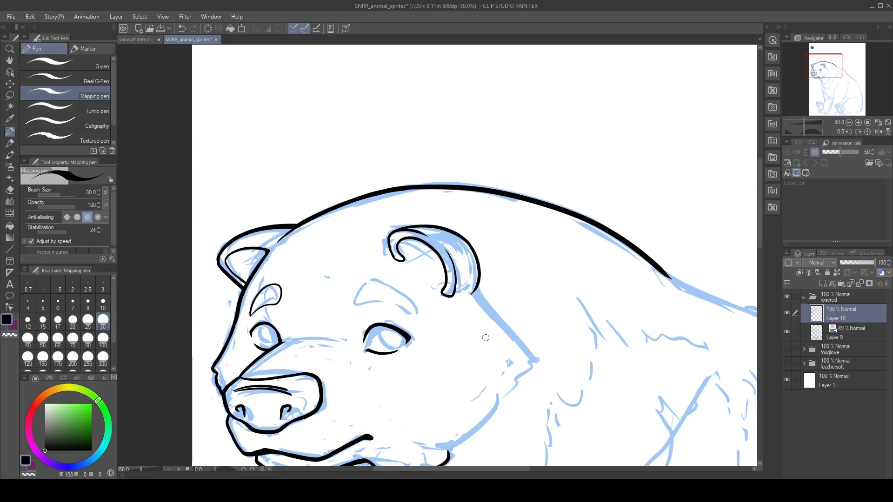
left_click_drag(503, 338, 581, 215)
left_click_drag(530, 244, 518, 337)
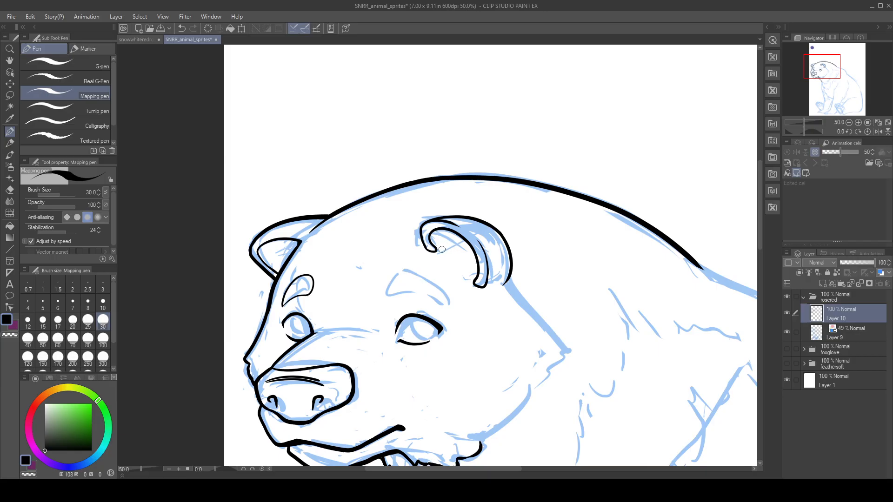
left_click_drag(437, 249, 470, 254)
key("ctrl+z")
- Mirror the canvas view and ink the arched brow marking above the near eye
left_click_drag(465, 288, 479, 240)
left_click(878, 132)
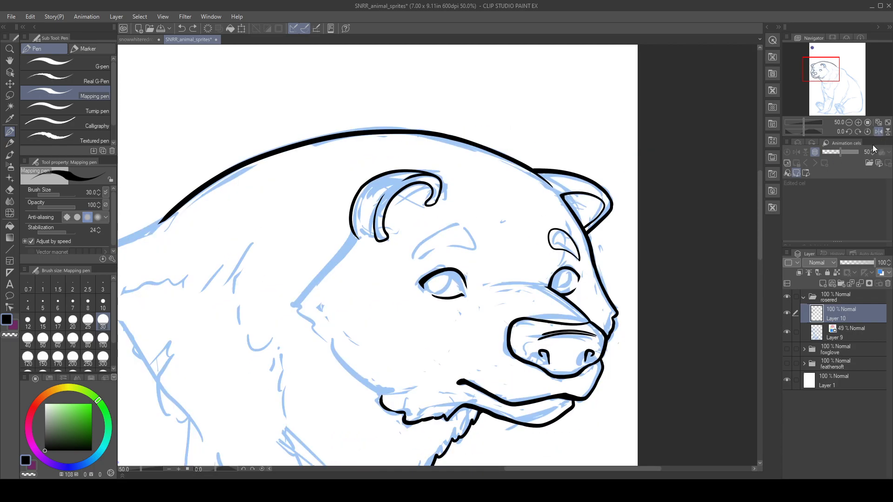
mouse_move(412, 256)
left_mouse_down()
mouse_move(476, 249)
mouse_move(470, 234)
mouse_move(447, 225)
mouse_move(411, 260)
mouse_move(470, 247)
mouse_move(458, 225)
mouse_move(427, 236)
mouse_move(412, 261)
left_mouse_up()
key("ctrl+z")
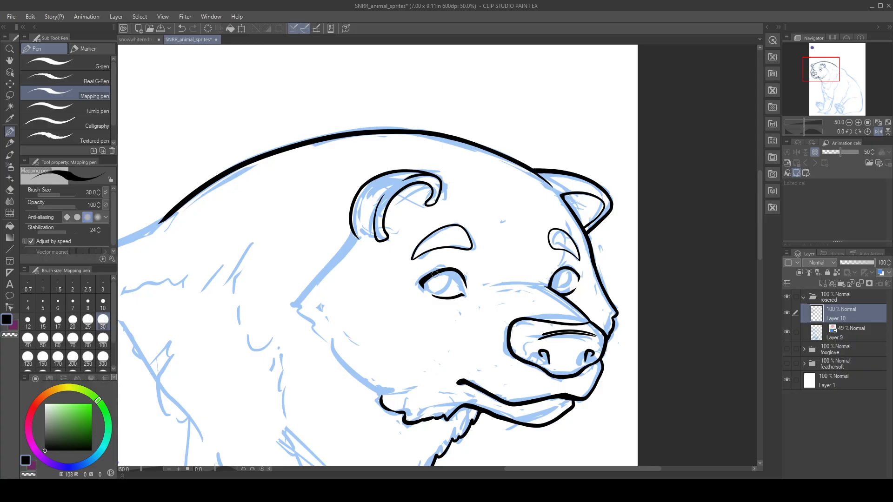
- Close the near eye's outline into a rounded shape with a pointed inner corner
key("space")
mouse_move(457, 318)
left_mouse_down()
mouse_move(442, 292)
mouse_move(510, 277)
left_mouse_up()
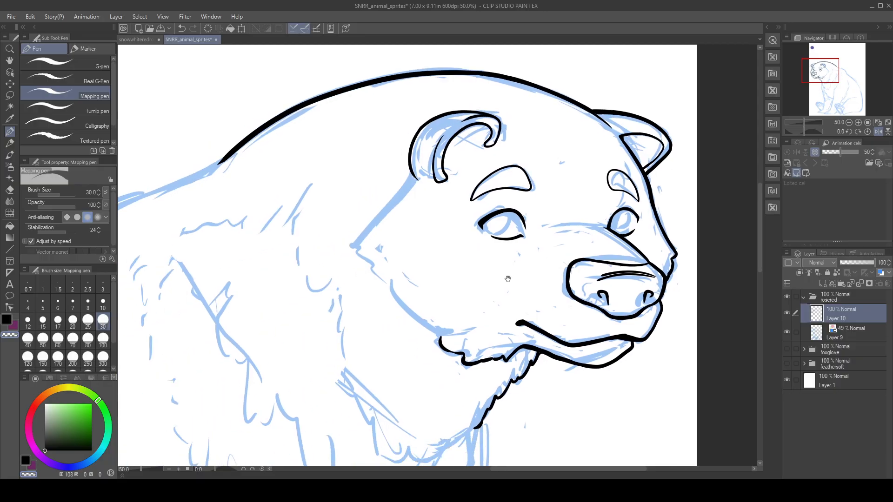
mouse_move(483, 223)
left_mouse_down()
mouse_move(381, 264)
mouse_move(410, 262)
mouse_move(406, 252)
mouse_move(415, 259)
mouse_move(388, 280)
mouse_move(415, 257)
left_mouse_up()
key("ctrl+z")
key("ctrl+z")
key("ctrl+z")
key("ctrl+z")
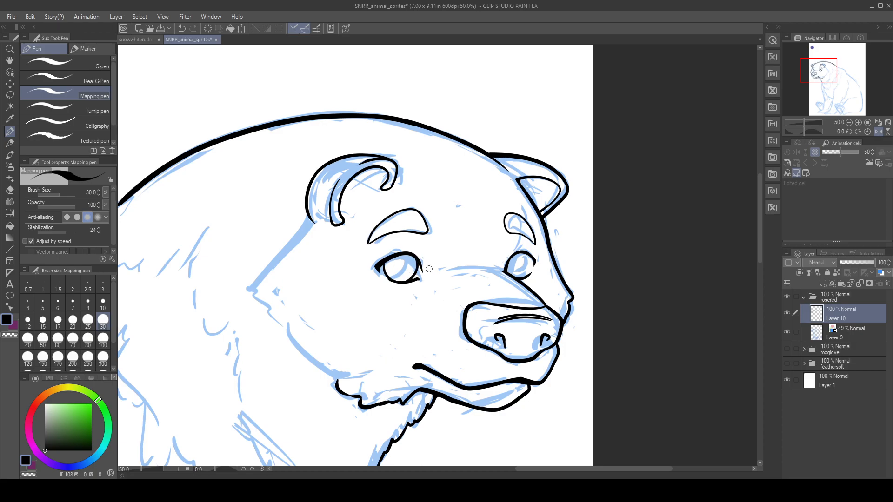
- Thicken the far eye's upper lid and close its outline into a rounded shape
mouse_move(510, 259)
left_mouse_down()
mouse_move(523, 279)
mouse_move(509, 260)
mouse_move(509, 273)
mouse_move(524, 277)
mouse_move(527, 256)
left_mouse_up()
key("ctrl+z")
left_click_drag(509, 263, 535, 262)
key("ctrl+z")
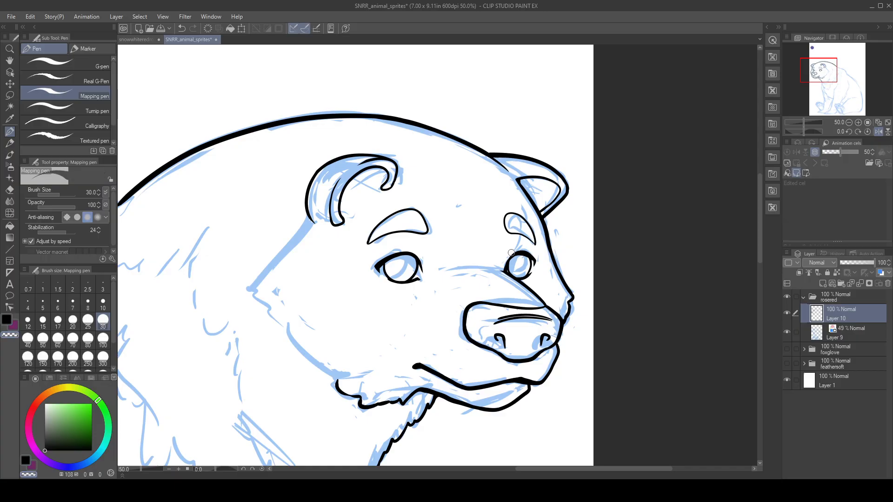
- Turn off the mirrored view and refine the far eye's upper lid, trimming excess ink with transparent color
left_click(878, 132)
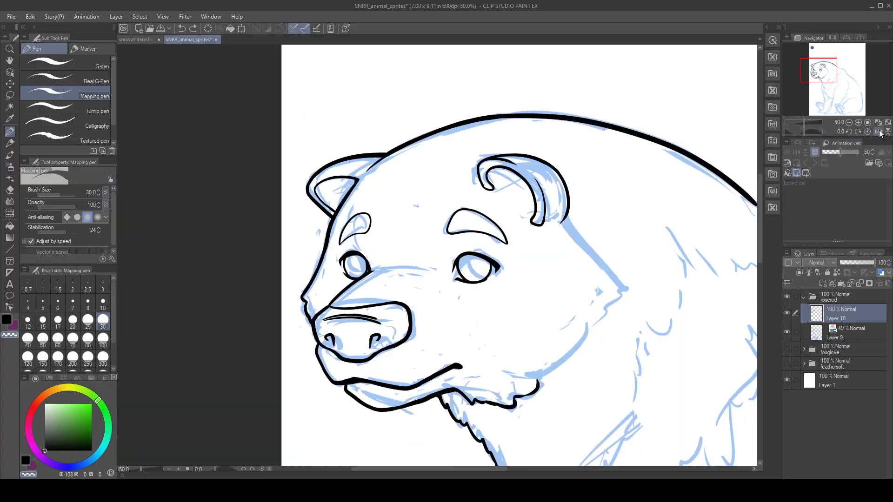
key("ctrl+z")
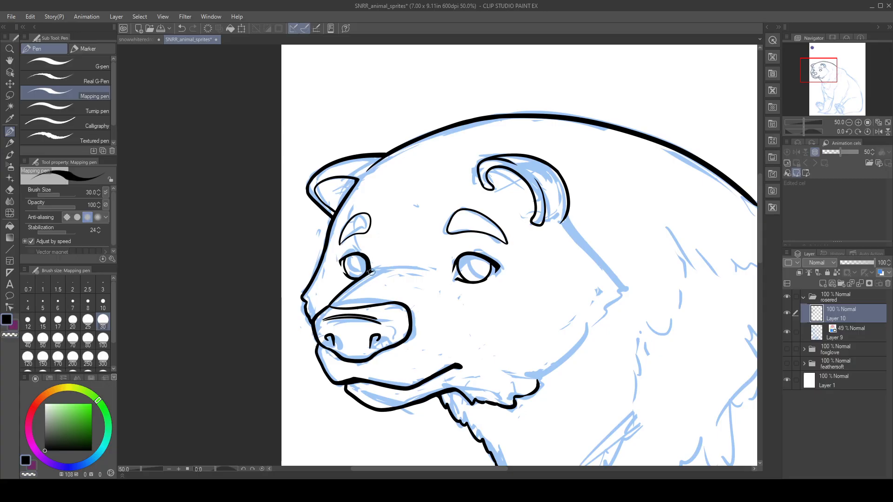
key("c")
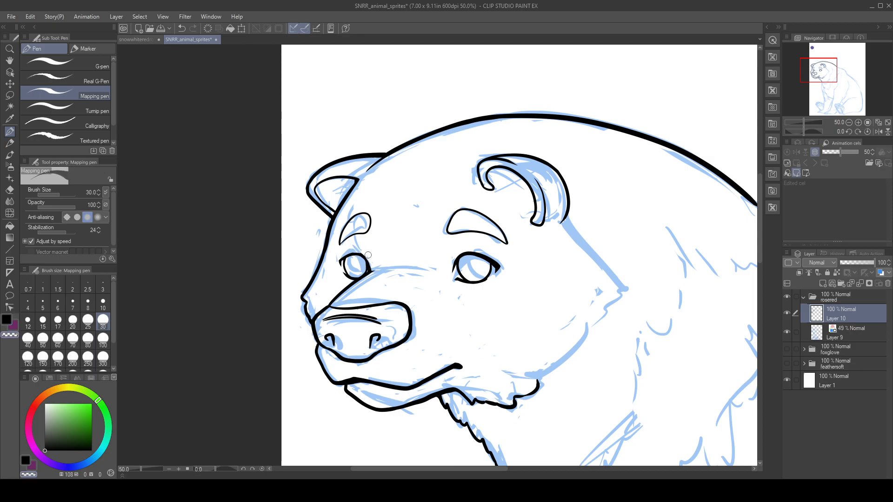
key("ctrl+z")
key("c")
mouse_move(341, 261)
left_mouse_down()
mouse_move(366, 250)
mouse_move(366, 258)
left_mouse_up()
key("ctrl+z")
key("c")
key("ctrl+z")
key("c")
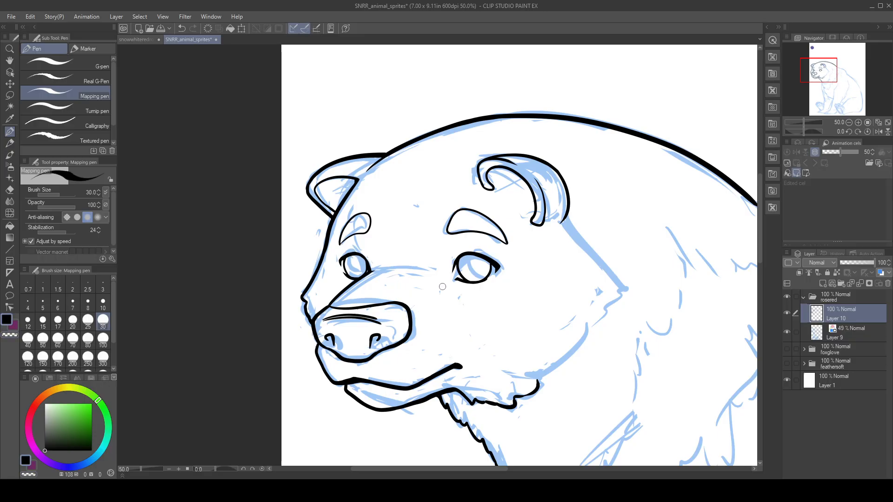
- Mirror the canvas view again and retouch the inner side of the far eye
left_click_drag(489, 287, 440, 301)
left_click_drag(457, 346, 416, 302)
left_click(878, 132)
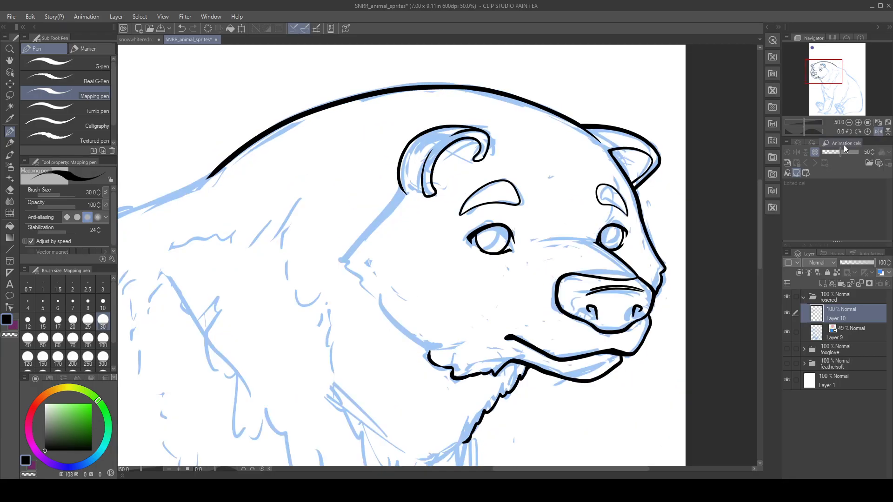
left_click_drag(606, 226, 598, 243)
key("ctrl+z")
key("c")
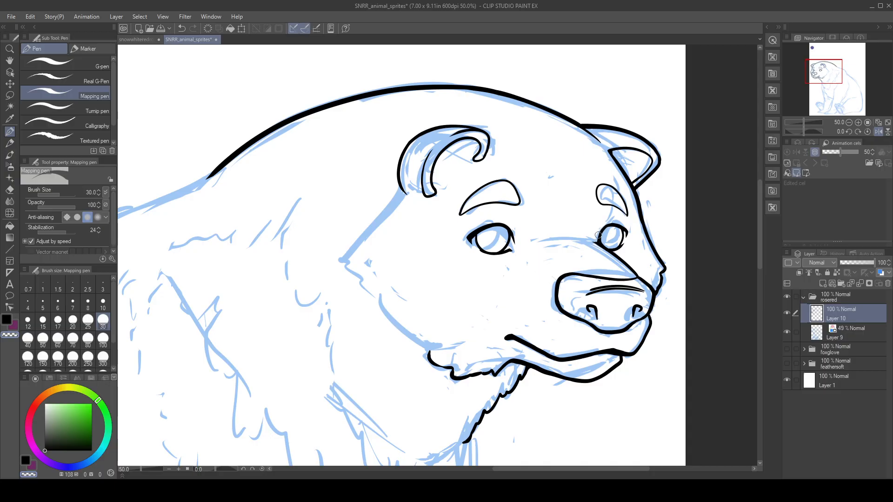
key("c")
- Ink the cheek outline from below the near ear down through the jagged fur tufts on the side of the face
mouse_move(461, 348)
left_mouse_down()
mouse_move(526, 296)
mouse_move(578, 272)
left_mouse_up()
left_click_drag(510, 256, 411, 310)
left_click_drag(421, 175, 362, 238)
key("ctrl+z")
mouse_move(413, 183)
left_mouse_down()
mouse_move(368, 231)
mouse_move(374, 258)
mouse_move(408, 298)
left_mouse_up()
- Clean up the cheek tufts with transparent color and erase the straight line between the near ear and the cheek
key("c")
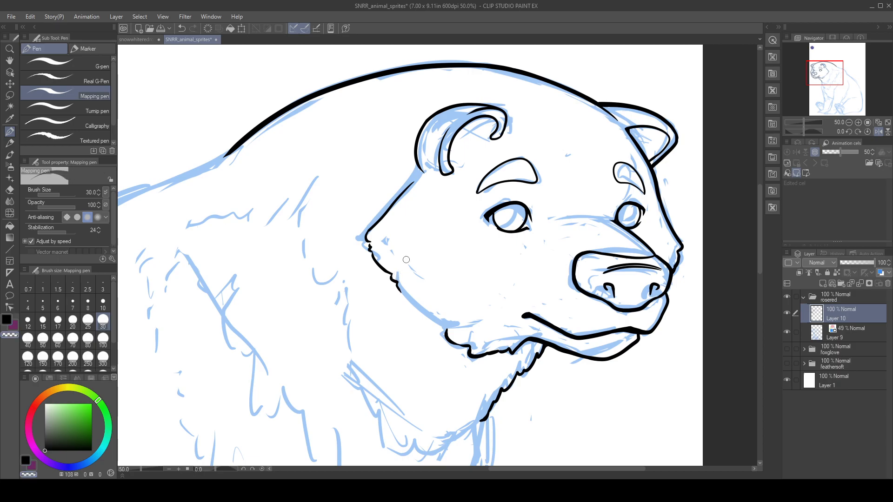
key("c")
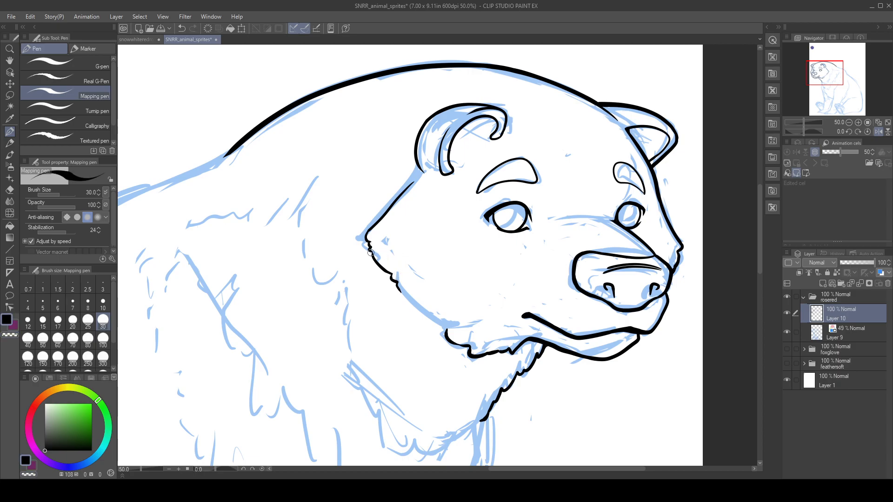
key("c")
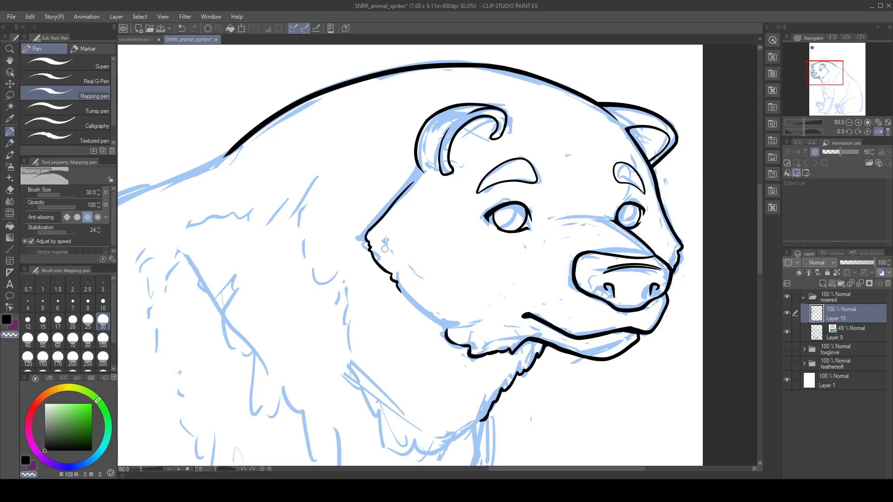
key("c")
key("c")
left_click_drag(372, 229, 418, 178)
key("c")
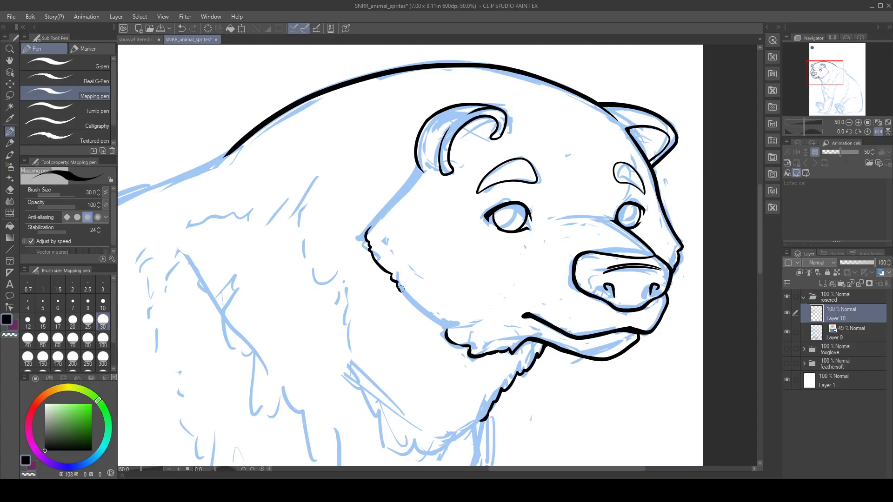
- Ink the jagged lower cheek fur down to the jaw tufts and tidy the strokes with transparent color
mouse_move(399, 288)
left_mouse_down()
mouse_move(431, 321)
mouse_move(452, 325)
left_mouse_up()
key("c")
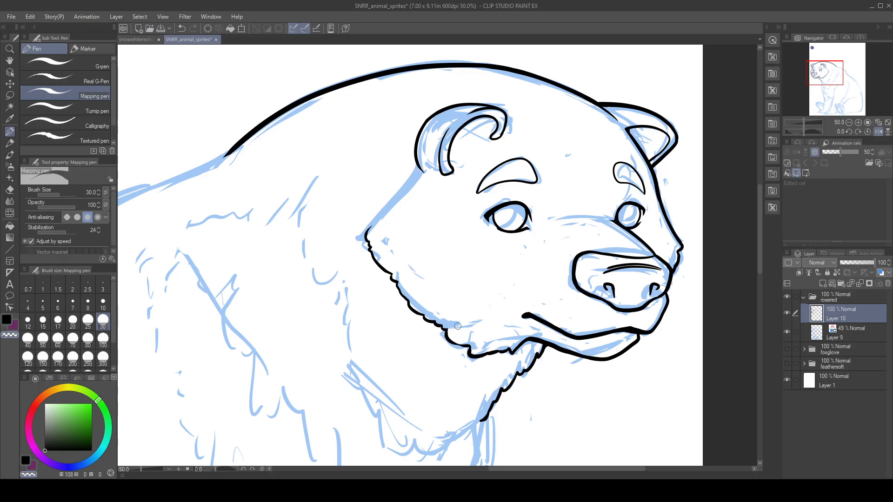
key("c")
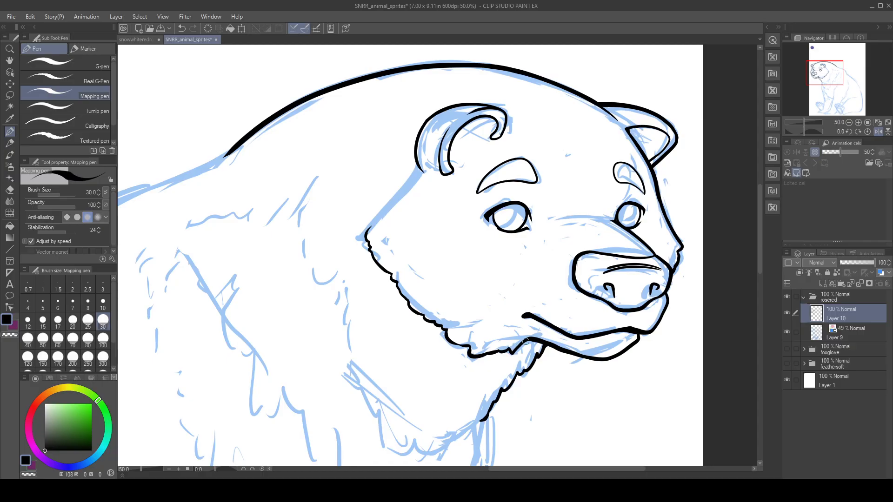
key("c")
left_click_drag(517, 342, 532, 343)
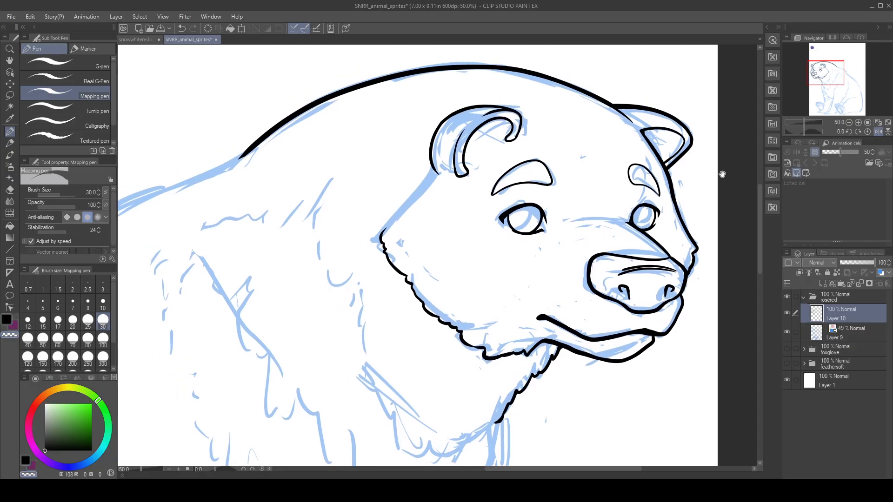
- Check the inked head by comparing the mirrored and unmirrored views at full-page and close-up zoom
left_click(878, 131)
mouse_move(508, 295)
left_mouse_down()
mouse_move(524, 298)
mouse_move(538, 353)
mouse_move(539, 337)
mouse_move(519, 328)
mouse_move(518, 216)
left_mouse_up()
mouse_move(476, 348)
left_mouse_down()
mouse_move(506, 217)
mouse_move(526, 373)
left_mouse_up()
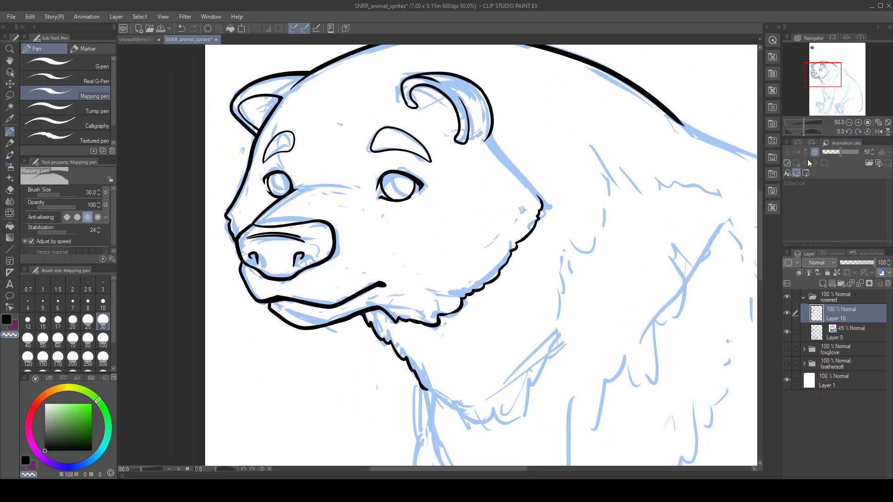
left_click(849, 121)
left_click(850, 122)
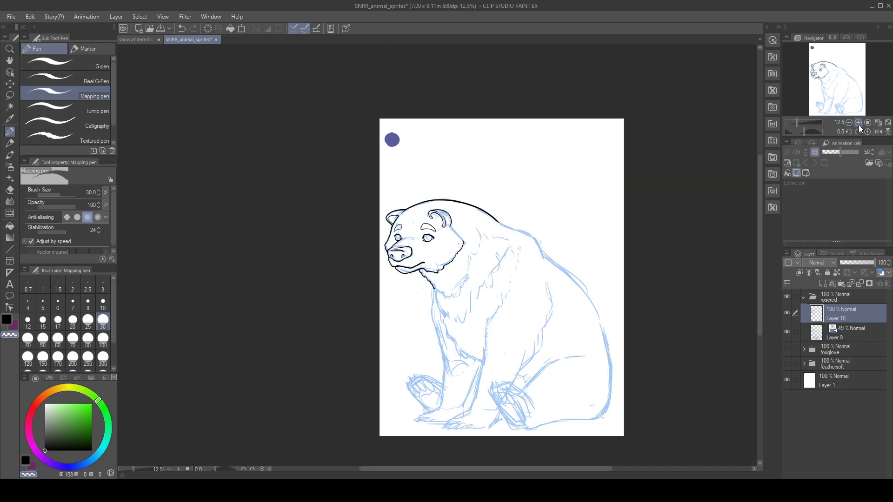
left_click(876, 132)
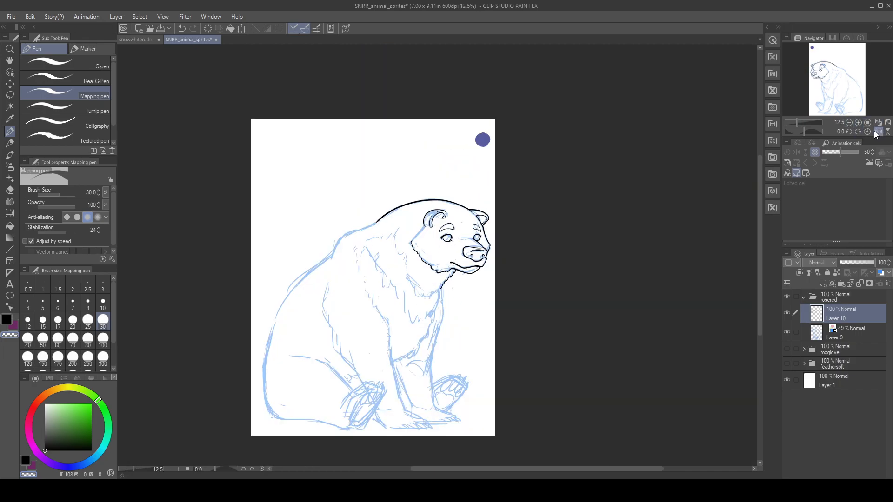
left_click(858, 122)
left_click(858, 122)
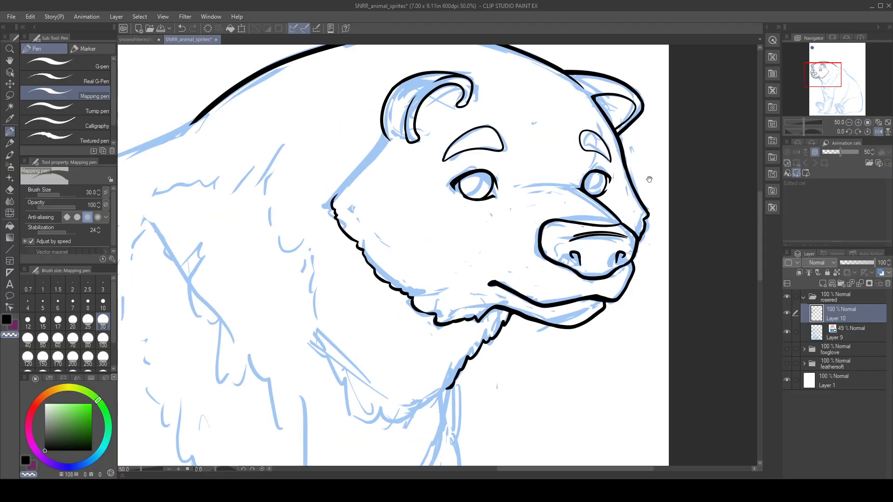
- Ink the curved shoulder hump over the sketch, joining it to the line at the back of the neck
left_click_drag(425, 272, 648, 275)
left_click_drag(377, 263, 422, 328)
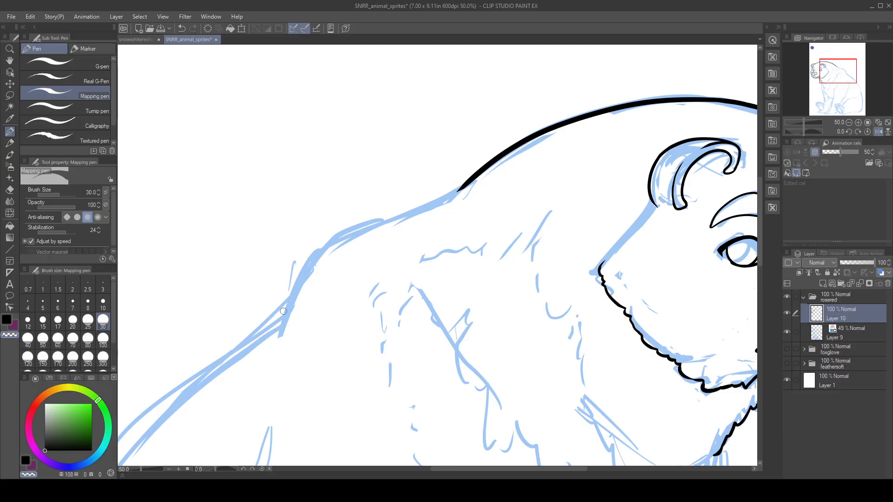
mouse_move(278, 331)
left_mouse_down()
mouse_move(304, 271)
mouse_move(429, 214)
left_mouse_up()
key("ctrl+z")
mouse_move(278, 329)
left_mouse_down()
mouse_move(304, 270)
mouse_move(381, 218)
mouse_move(447, 204)
mouse_move(426, 208)
mouse_move(477, 172)
left_mouse_up()
key("ctrl+z")
left_click_drag(402, 218, 484, 167)
left_click_drag(427, 213, 480, 172)
key("ctrl+z")
- Trim the overshoot where the shoulder hump meets the neck with transparent color and smooth the joint
key("c")
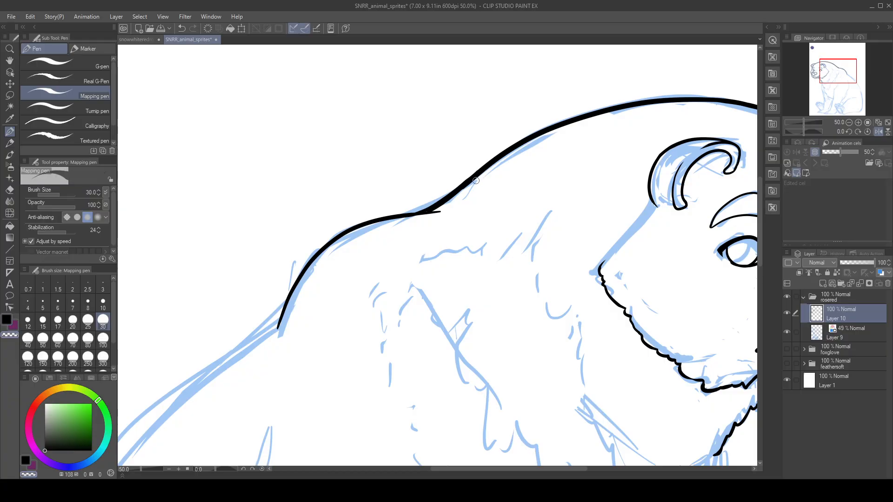
key("c")
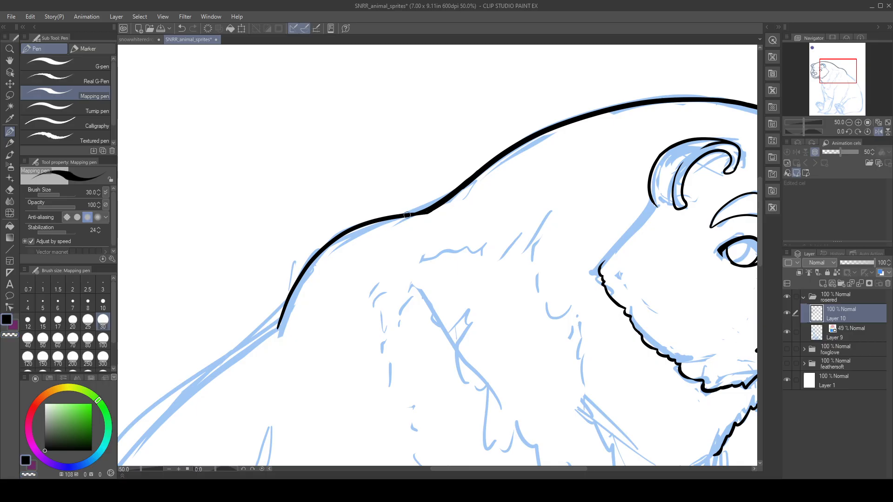
key("ctrl+z")
left_click_drag(412, 215, 421, 215)
key("c")
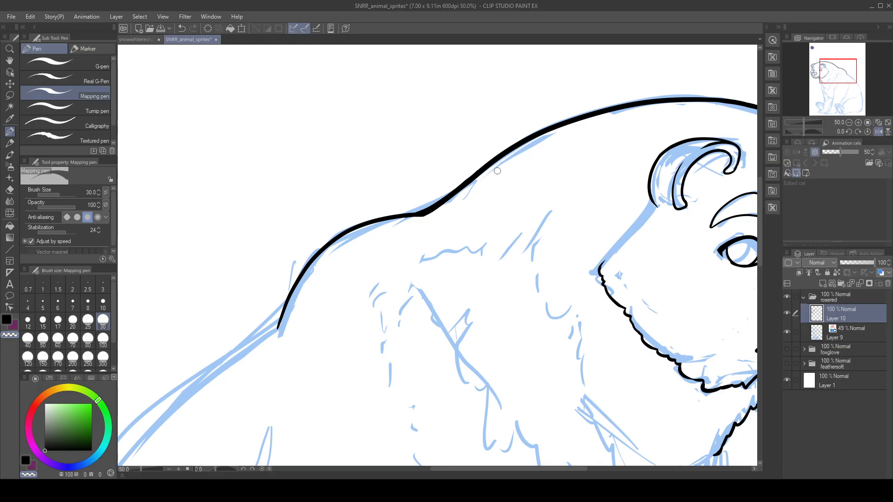
key("c")
left_click_drag(358, 259, 442, 231)
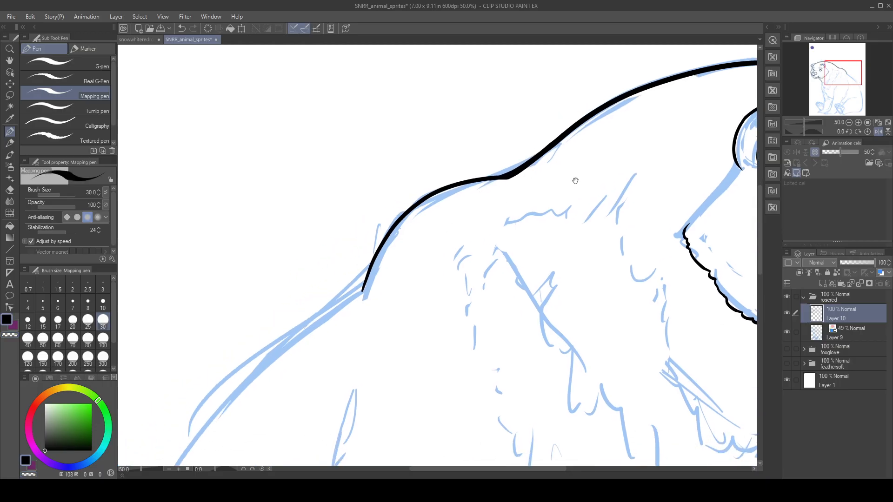
- Turn off the mirrored view, thicken the shoulder hump line and trim its lower end with transparent color
left_click(878, 132)
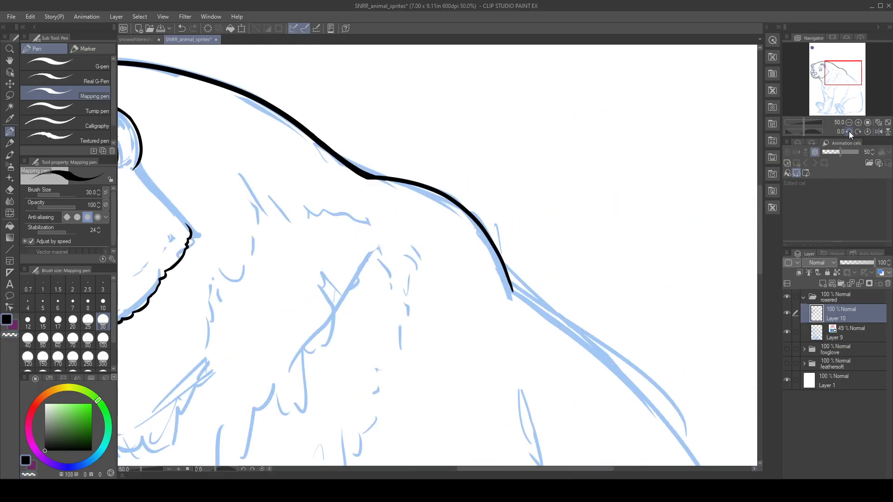
left_click(849, 132)
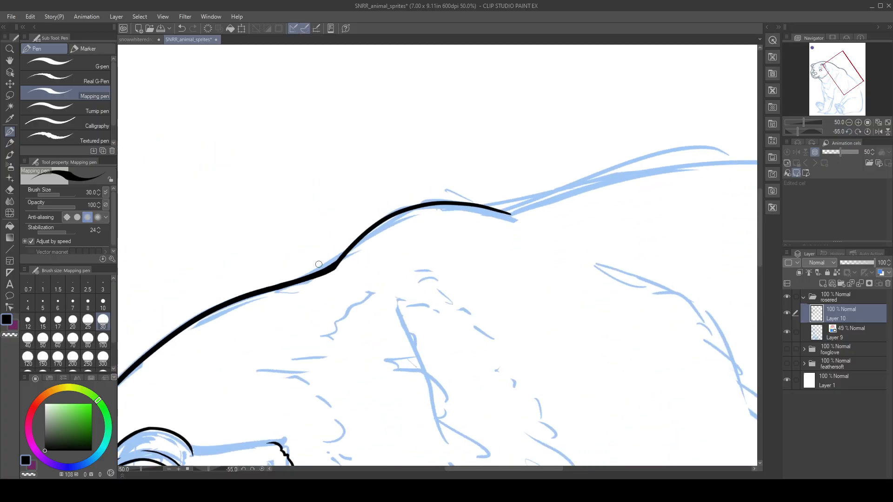
mouse_move(336, 263)
left_mouse_down()
mouse_move(358, 238)
mouse_move(333, 268)
mouse_move(347, 248)
mouse_move(433, 204)
mouse_move(497, 213)
left_mouse_up()
key("ctrl+z")
key("ctrl+z")
mouse_move(354, 243)
left_mouse_down()
mouse_move(537, 216)
mouse_move(516, 214)
mouse_move(498, 226)
left_mouse_up()
key("c")
left_click_drag(544, 207, 483, 227)
key("c")
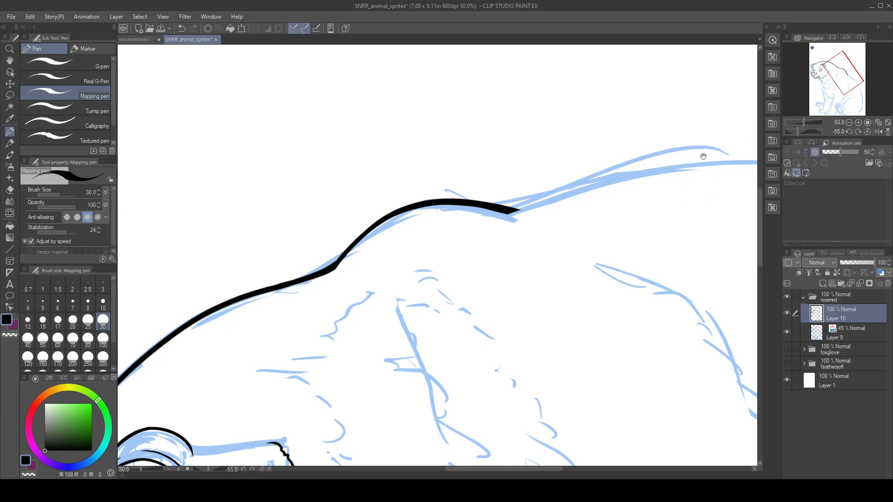
- Ink the upper stretch of the back downward from the end of the shoulder hump and thicken its start
left_click_drag(712, 152, 530, 159)
left_click(850, 131)
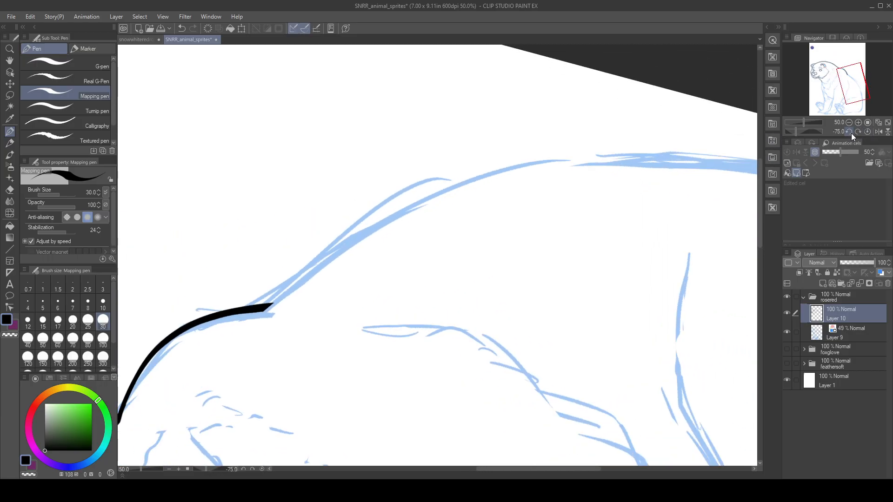
left_click(849, 131)
left_click_drag(322, 283, 189, 329)
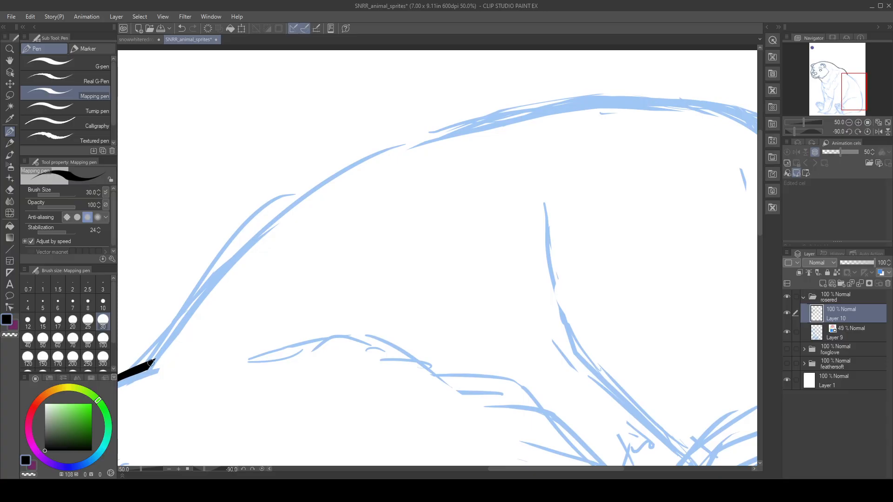
left_click_drag(151, 363, 298, 205)
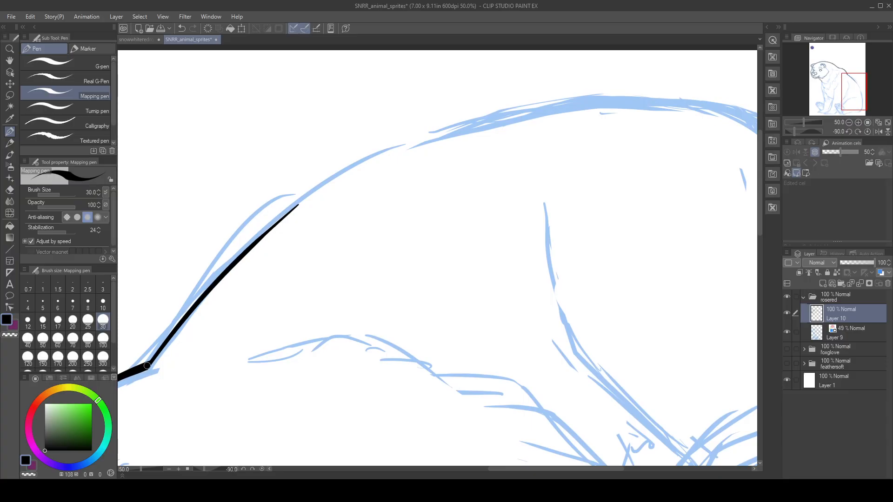
mouse_move(146, 366)
left_mouse_down()
mouse_move(209, 278)
mouse_move(354, 159)
left_mouse_up()
key("ctrl+z")
left_click_drag(148, 365, 363, 163)
key("ctrl+z")
left_click_drag(147, 367, 268, 228)
key("ctrl+z")
left_click_drag(143, 368, 250, 250)
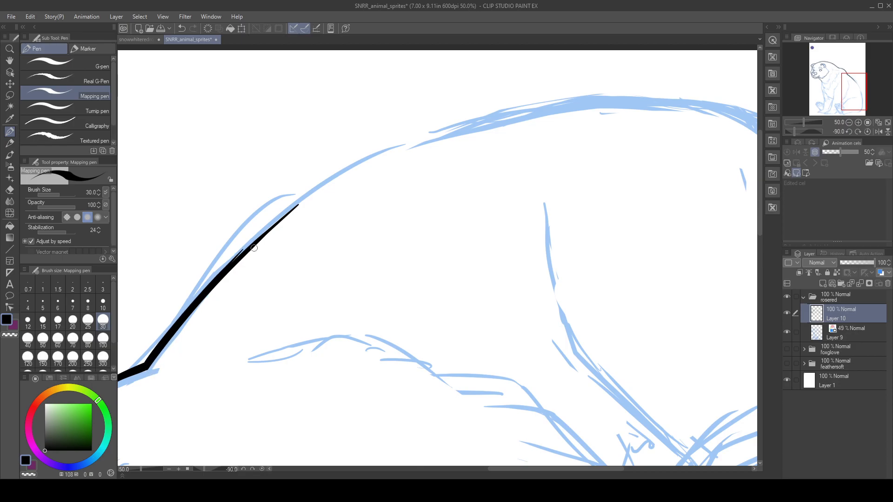
- Trim the edge of the new upper back line with transparent color
key("c")
left_click_drag(199, 295, 280, 210)
key("ctrl+z")
left_click_drag(189, 303, 294, 202)
key("c")
- Extend the back outline in one long smooth curve toward the rump
left_click_drag(196, 303, 375, 143)
key("ctrl+z")
mouse_move(205, 293)
left_mouse_down()
mouse_move(256, 239)
mouse_move(418, 140)
mouse_move(471, 125)
left_mouse_up()
key("ctrl+z")
left_click_drag(234, 261, 517, 103)
key("ctrl+z")
mouse_move(220, 276)
left_mouse_down()
mouse_move(268, 227)
mouse_move(406, 142)
mouse_move(597, 97)
left_mouse_up()
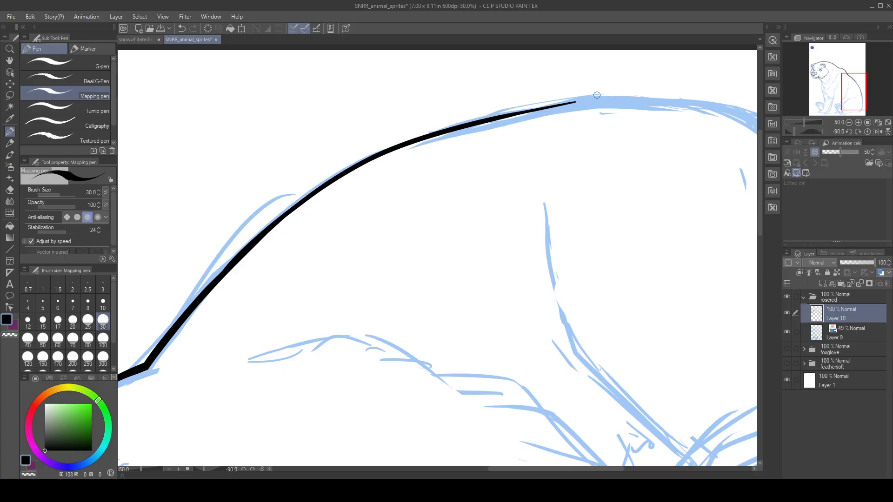
- Continue the back outline around the rump toward the lower corner of the body
left_click(849, 131)
left_click(848, 131)
left_click(849, 131)
left_click(849, 130)
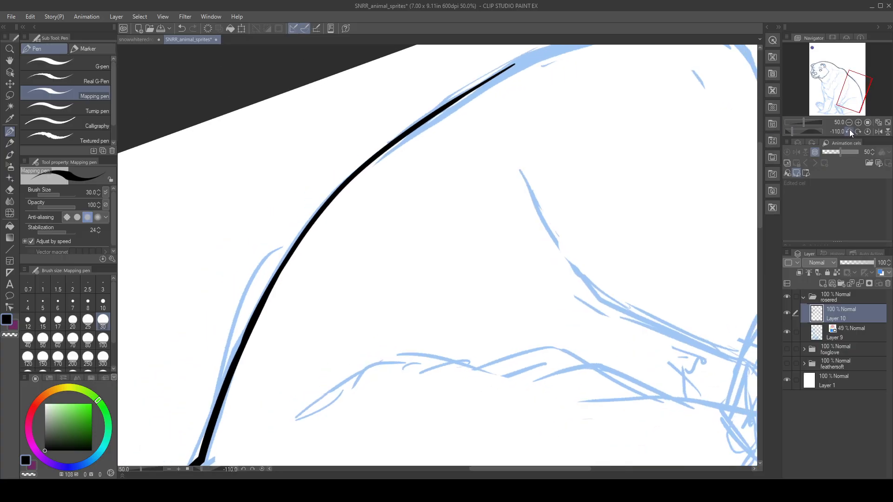
left_click(849, 130)
left_click(849, 130)
left_click_drag(501, 171, 296, 343)
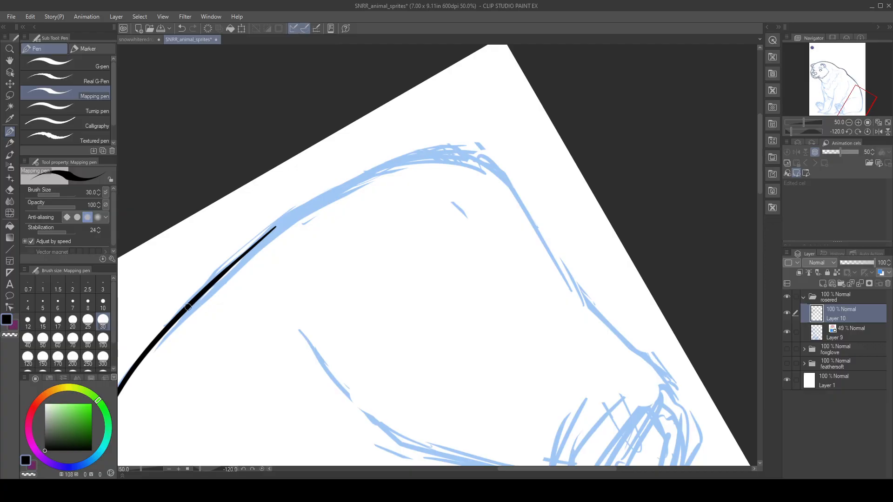
mouse_move(200, 294)
left_mouse_down()
mouse_move(297, 219)
mouse_move(442, 170)
left_mouse_up()
key("ctrl+z")
mouse_move(216, 279)
left_mouse_down()
mouse_move(308, 211)
mouse_move(431, 165)
left_mouse_up()
key("ctrl+z")
mouse_move(197, 300)
left_mouse_down()
mouse_move(305, 204)
mouse_move(366, 177)
mouse_move(463, 155)
left_mouse_up()
- Reinforce the lower part of the rump outline with heavier strokes
mouse_move(253, 248)
left_mouse_down()
mouse_move(368, 180)
mouse_move(439, 164)
left_mouse_up()
key("ctrl+z")
left_click_drag(314, 206, 446, 163)
key("ctrl+z")
mouse_move(329, 196)
left_mouse_down()
mouse_move(453, 160)
mouse_move(487, 163)
mouse_move(325, 251)
left_mouse_up()
- Ink the underside from the hind foot along the ground and join it to the rump outline
left_click(863, 132)
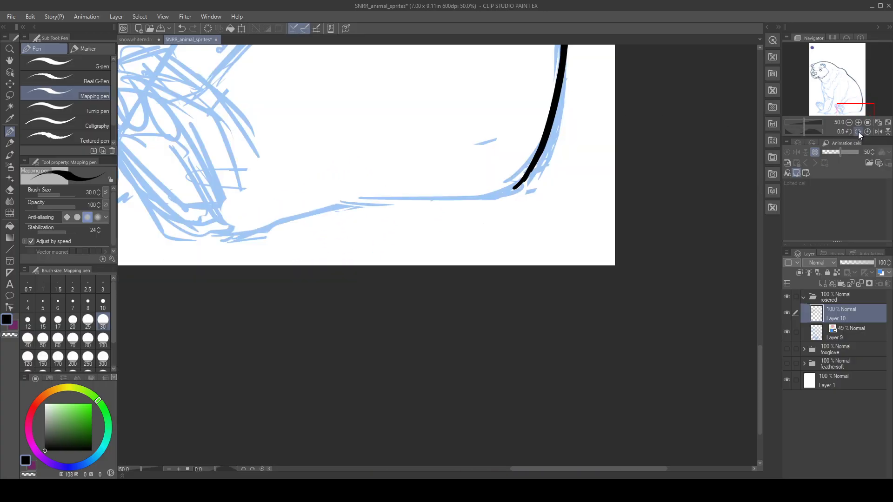
left_click_drag(278, 218, 358, 247)
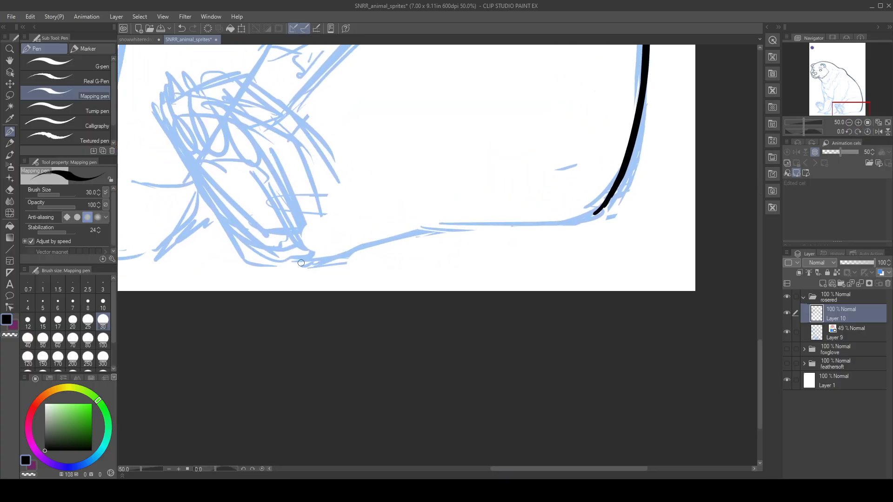
mouse_move(311, 263)
left_mouse_down()
mouse_move(457, 231)
mouse_move(538, 225)
left_mouse_up()
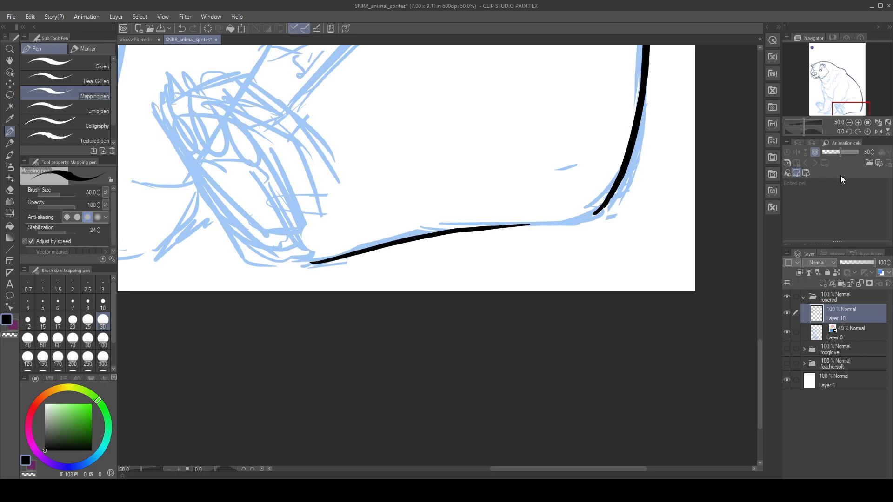
left_click(850, 132)
left_click(850, 133)
left_click_drag(561, 174, 438, 245)
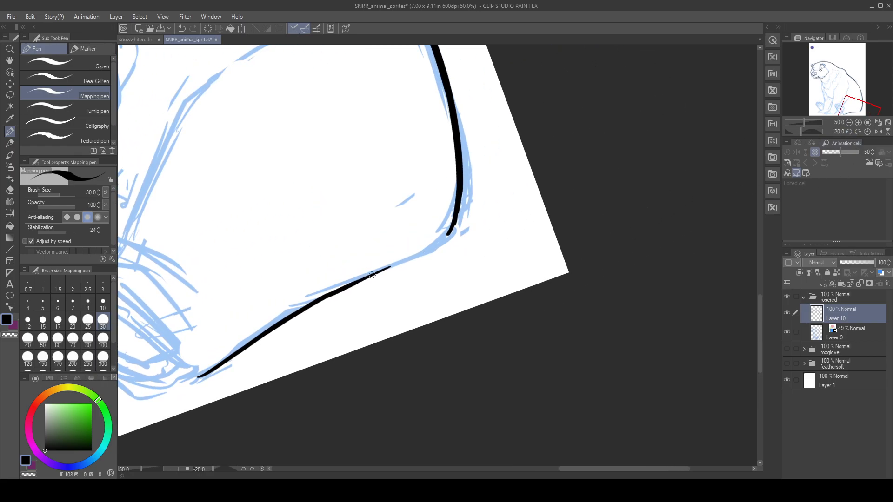
left_click_drag(332, 294, 464, 231)
key("ctrl+z")
mouse_move(349, 286)
left_mouse_down()
mouse_move(445, 238)
mouse_move(463, 182)
left_mouse_up()
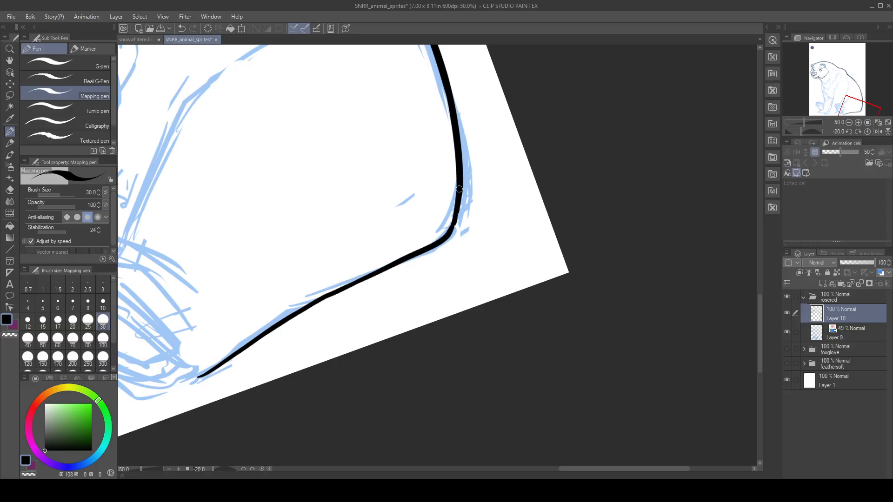
- Thicken the lower corner of the rump and clean its edge with transparent color
key("ctrl+z")
left_click_drag(462, 187, 447, 239)
key("ctrl+z")
mouse_move(460, 194)
left_mouse_down()
mouse_move(447, 238)
mouse_move(461, 206)
left_mouse_up()
key("ctrl+z")
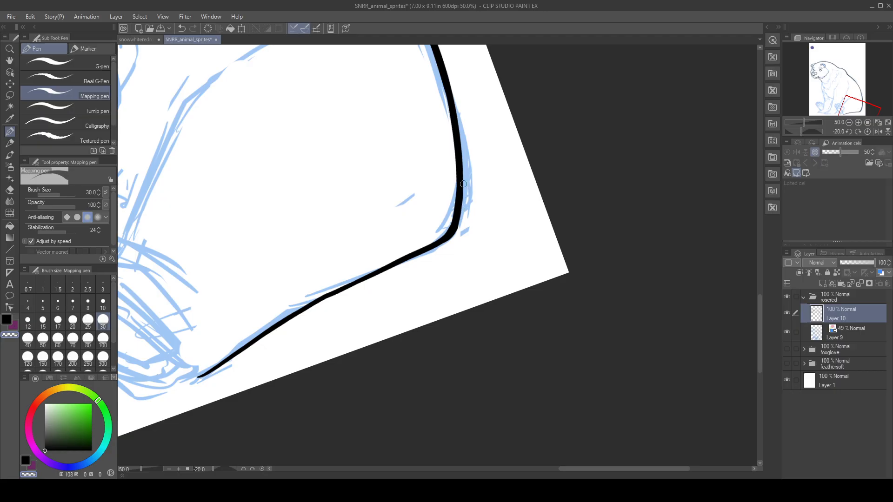
key("c")
- Review the whole bear outline in upright full-page view and inspect the neck and chest sketch up close
left_click_drag(490, 241, 635, 328)
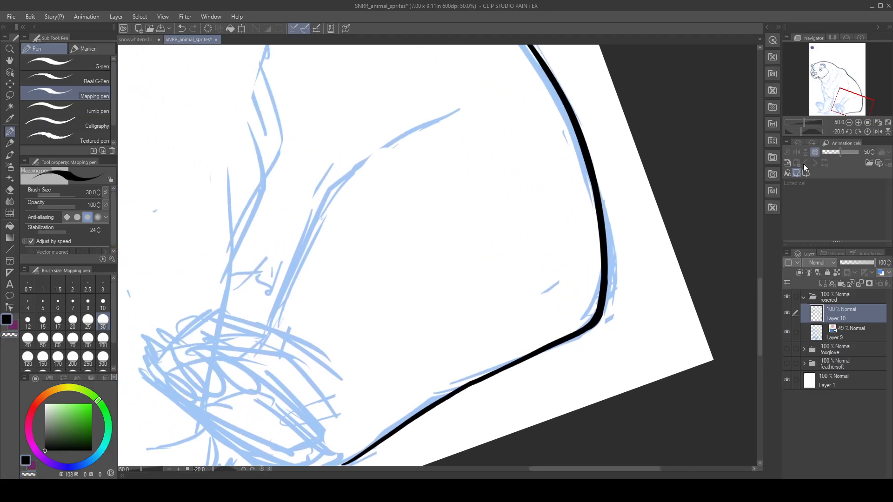
left_click(866, 132)
left_click(848, 122)
left_click(848, 122)
left_click(848, 123)
left_click(848, 123)
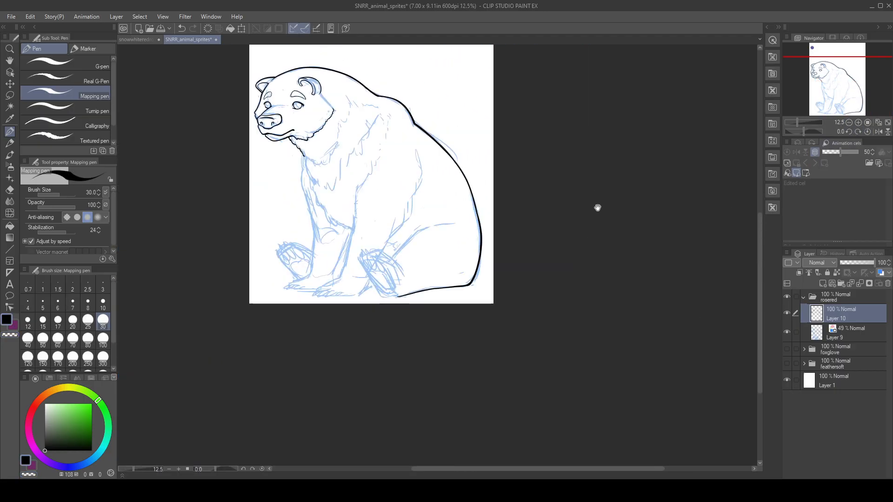
left_click_drag(594, 205, 647, 252)
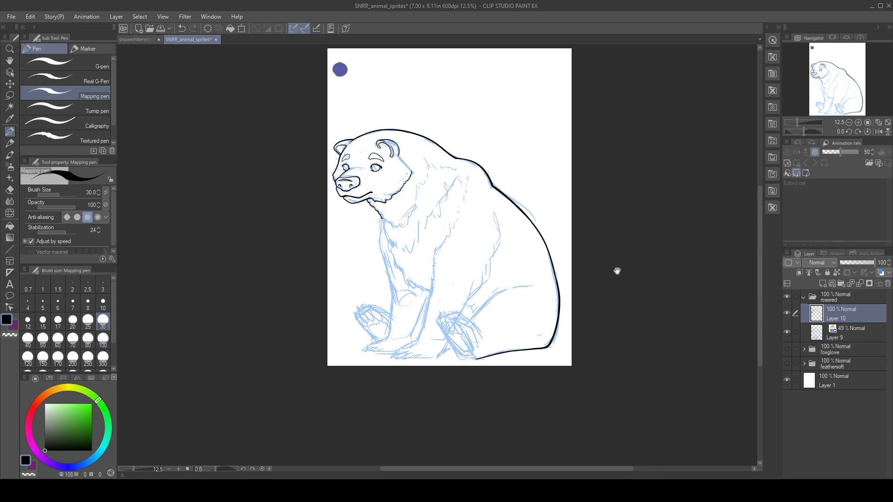
left_click_drag(617, 274, 620, 265)
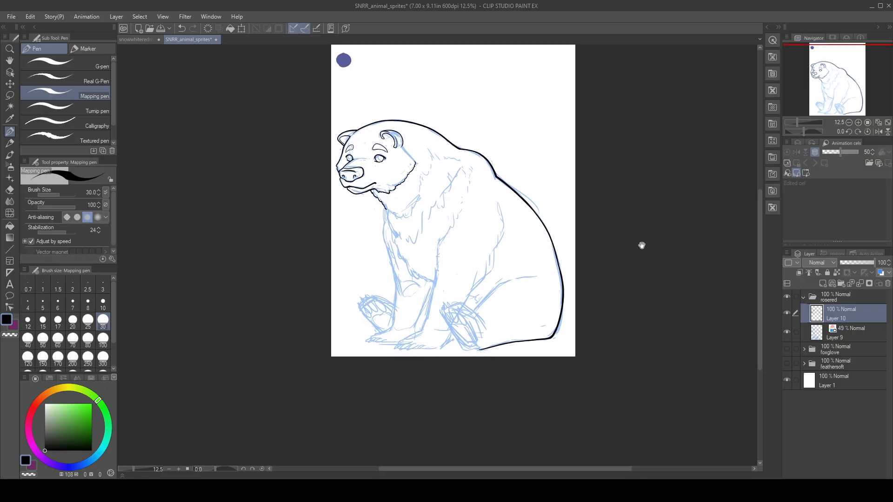
left_click(858, 122)
left_click(857, 122)
left_click_drag(552, 193, 579, 332)
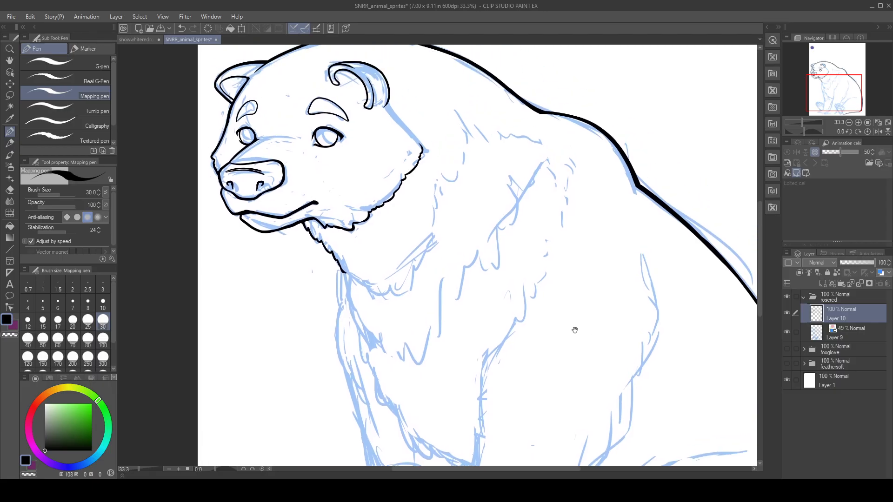
left_click(858, 122)
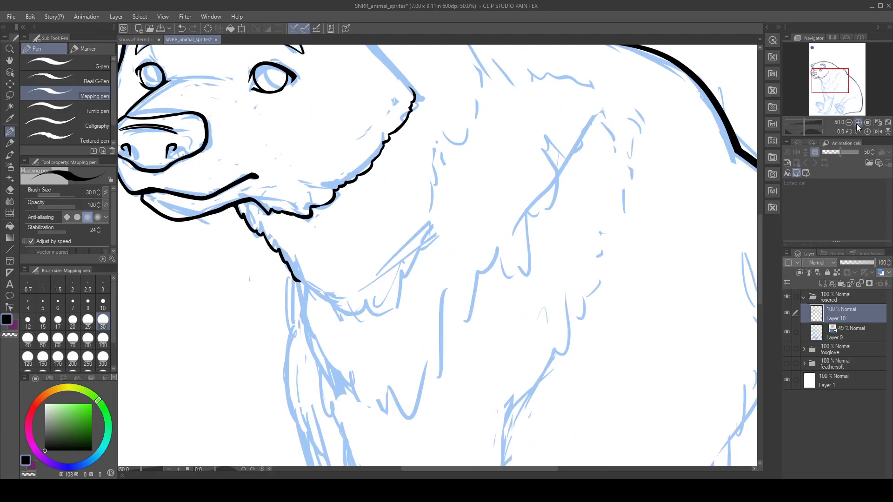
left_click(847, 132)
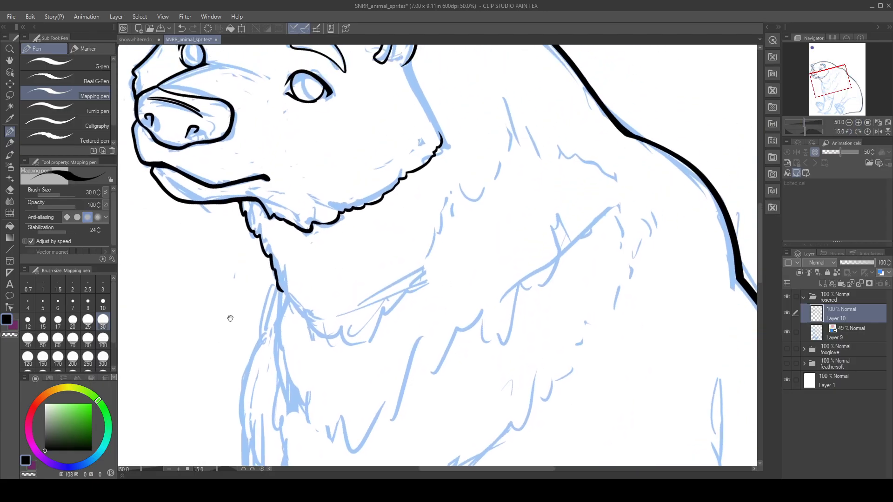
- Ink the scalloped edge of the neck ruff from the throat around its lower point and up behind the cheek, cleaning with transparent color
mouse_move(286, 290)
left_mouse_down()
mouse_move(322, 342)
mouse_move(339, 331)
mouse_move(333, 340)
mouse_move(354, 346)
mouse_move(370, 328)
left_mouse_up()
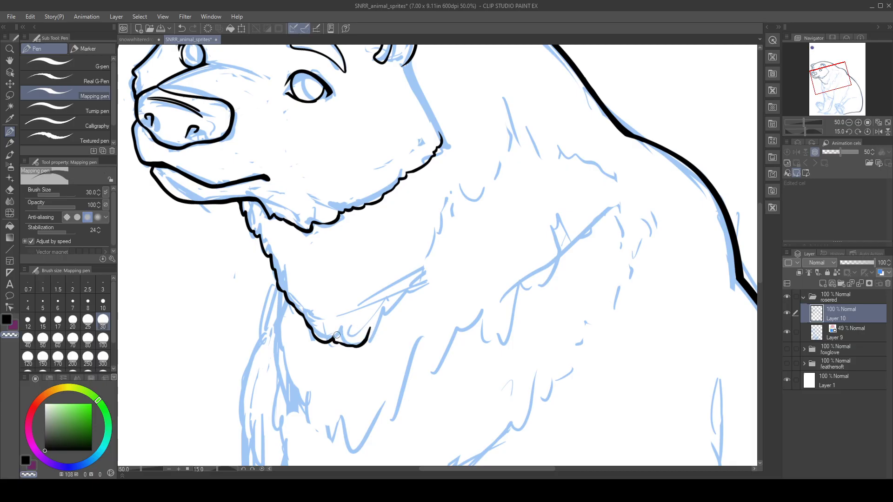
key("c")
mouse_move(372, 325)
left_mouse_down()
mouse_move(371, 342)
mouse_move(418, 284)
mouse_move(444, 218)
mouse_move(438, 229)
mouse_move(491, 191)
mouse_move(508, 142)
mouse_move(477, 239)
mouse_move(474, 182)
mouse_move(477, 203)
left_mouse_up()
key("c")
key("c")
key("c")
key("c")
key("c")
left_click_drag(485, 290, 522, 191)
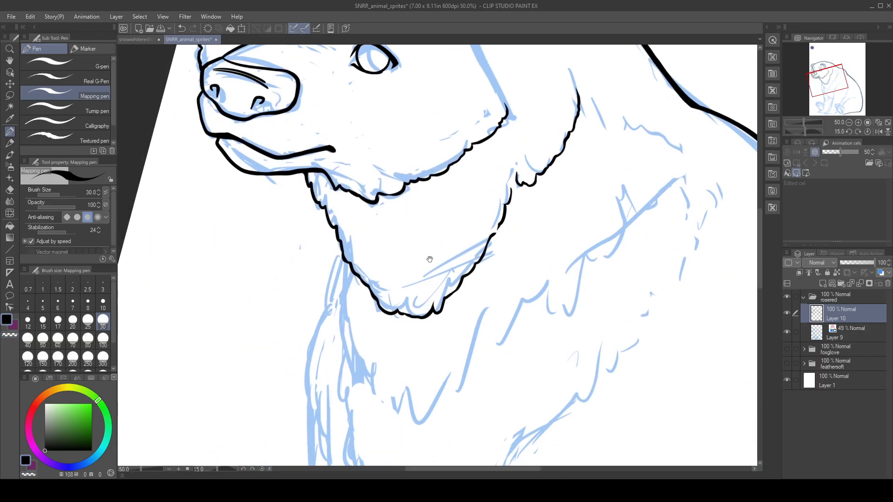
- Ink the second, lower tier of chest fur below the neck ruff as a jagged curve
left_click(867, 132)
left_click_drag(436, 369, 404, 335)
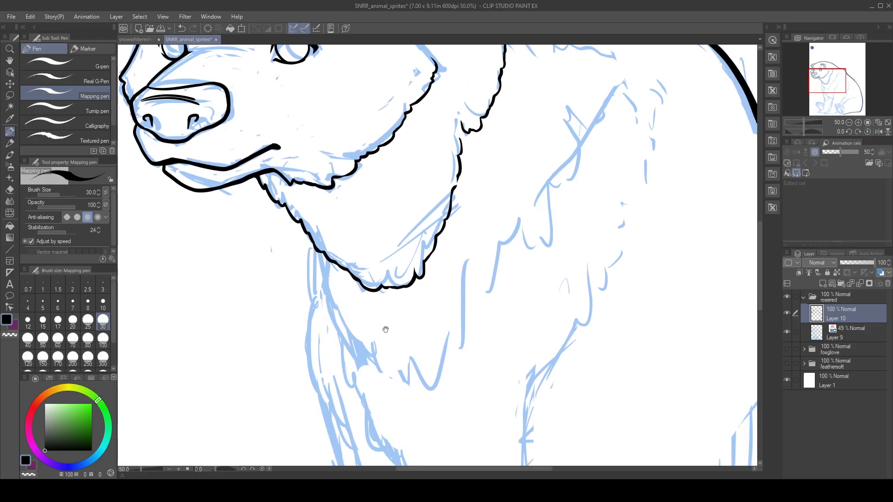
left_click_drag(359, 276, 322, 278)
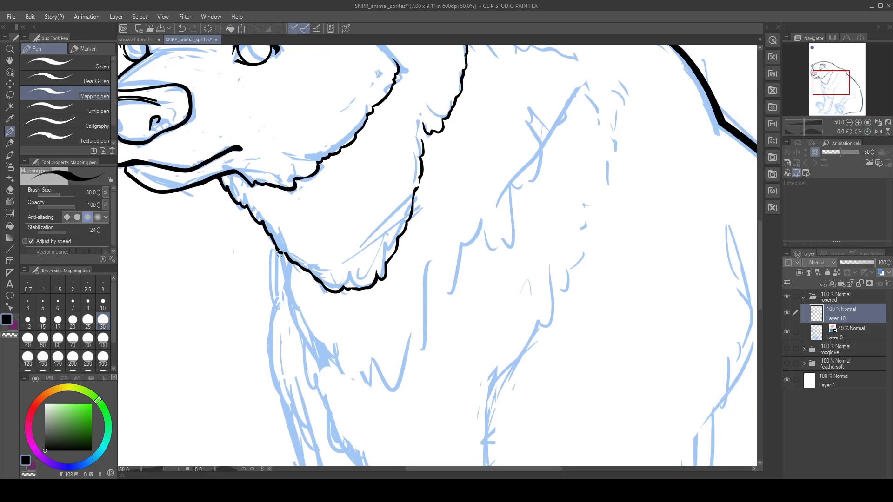
mouse_move(279, 255)
left_mouse_down()
mouse_move(298, 327)
mouse_move(324, 371)
mouse_move(353, 395)
mouse_move(391, 400)
mouse_move(427, 339)
left_mouse_up()
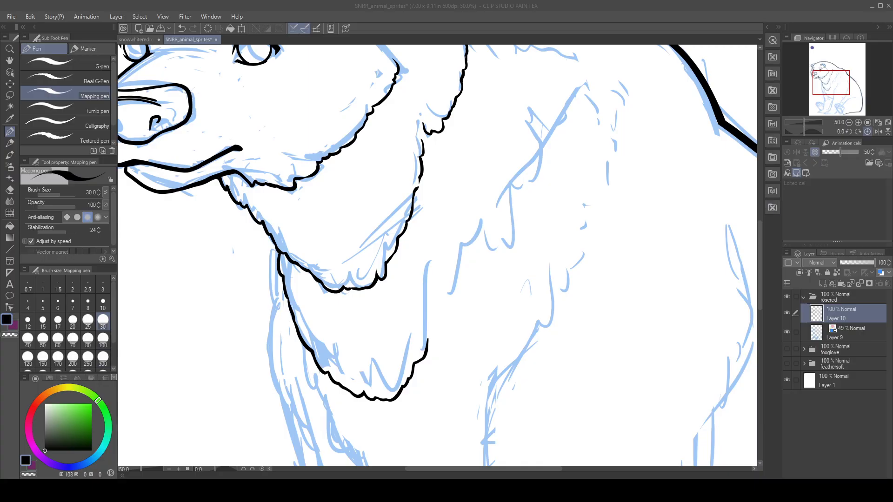
- Ink the far foreleg's outer edge and the lowest chest fur edge down to the near foreleg, undoing the stray last stroke
left_click(858, 132)
left_click(858, 132)
left_click(858, 132)
left_click(857, 131)
left_click(857, 132)
left_click_drag(301, 241, 337, 267)
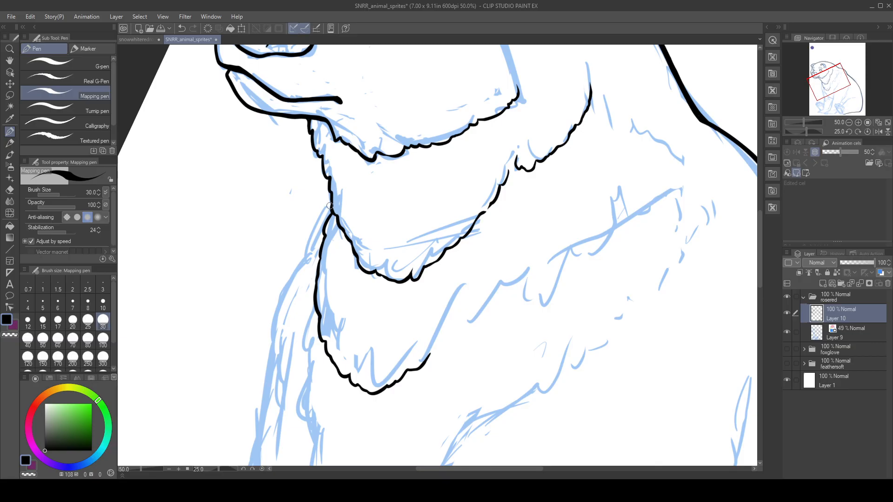
mouse_move(327, 201)
left_mouse_down()
mouse_move(272, 356)
mouse_move(282, 404)
left_mouse_up()
left_click_drag(285, 394, 286, 373, "space")
left_click_drag(286, 332, 289, 348)
mouse_move(320, 239)
left_mouse_down()
mouse_move(311, 273)
mouse_move(327, 381)
left_mouse_up()
left_click_drag(318, 335, 325, 254)
mouse_move(331, 294)
left_mouse_down()
mouse_move(334, 356)
mouse_move(392, 427)
mouse_move(369, 343)
mouse_move(369, 294)
mouse_move(319, 267)
mouse_move(370, 289)
mouse_move(455, 195)
mouse_move(355, 283)
mouse_move(479, 275)
mouse_move(488, 291)
mouse_move(302, 367)
mouse_move(412, 337)
mouse_move(423, 351)
mouse_move(342, 312)
mouse_move(299, 311)
mouse_move(323, 304)
left_mouse_up()
key("ctrl+z")
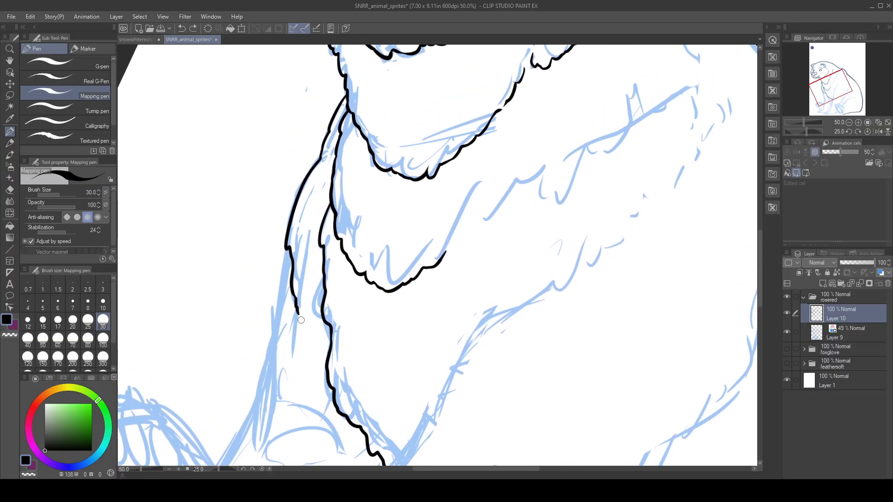
- Try to ink the far foreleg's outer edge straight down toward the paw
left_click_drag(287, 248, 266, 348)
key("ctrl+z")
left_click_drag(287, 248, 271, 364)
key("ctrl+z")
left_click_drag(305, 247, 287, 326)
- Review the inked ruff, chest fur and foreleg lines in a wider upright view of the bear
left_click(858, 131)
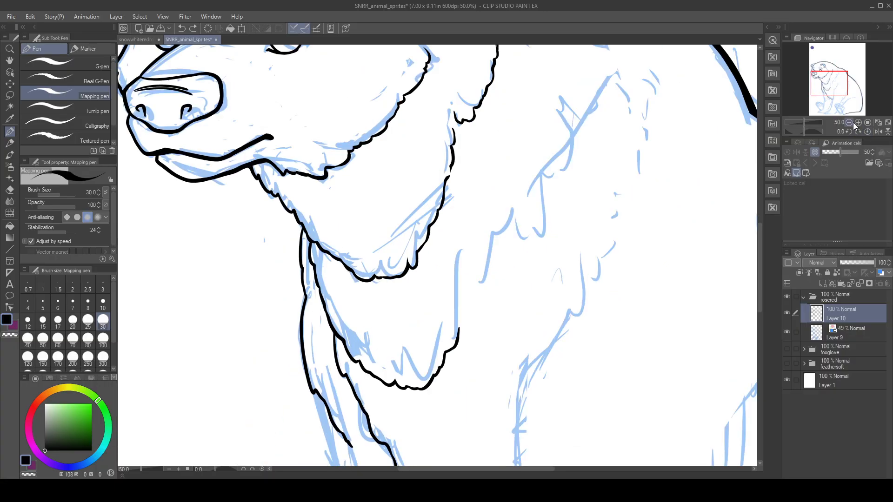
left_click(850, 123)
left_click(850, 123)
left_click(857, 122)
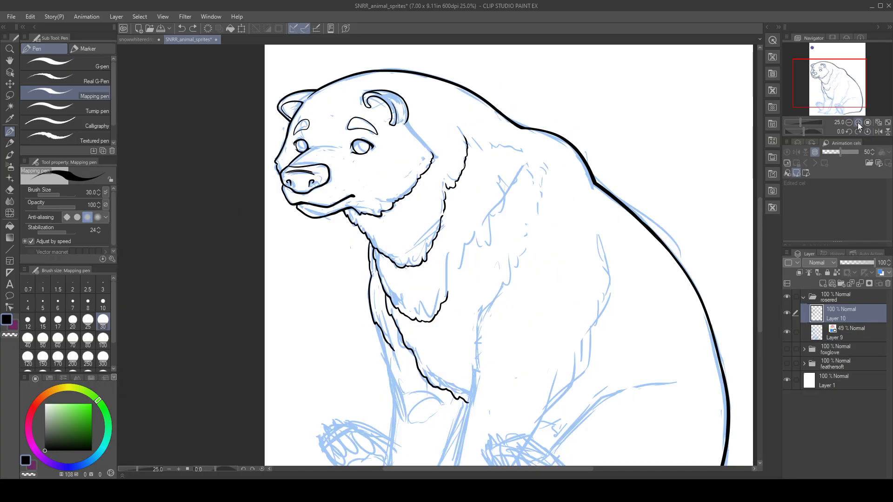
left_click(857, 122)
left_click_drag(653, 281, 530, 166)
left_click_drag(430, 281, 439, 392)
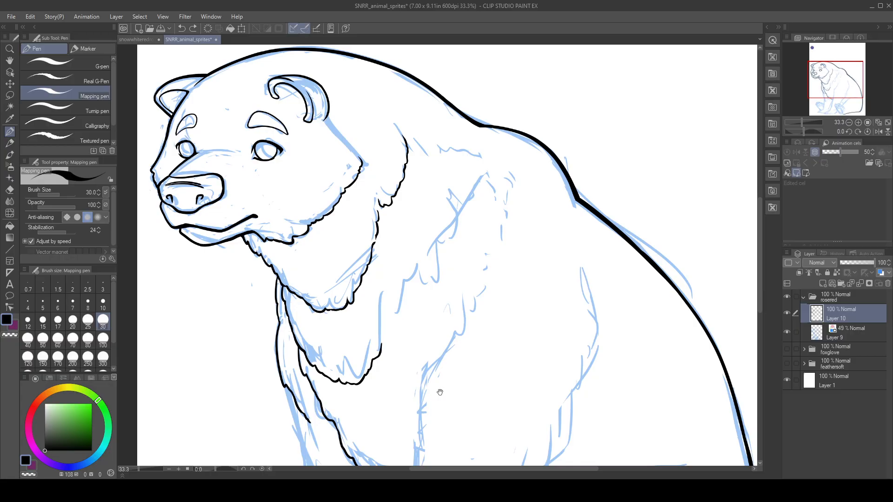
- Ink the jagged fur edge from the shoulder down to the second chest tier in mirrored view, and restore the normal orientation
left_click(877, 132)
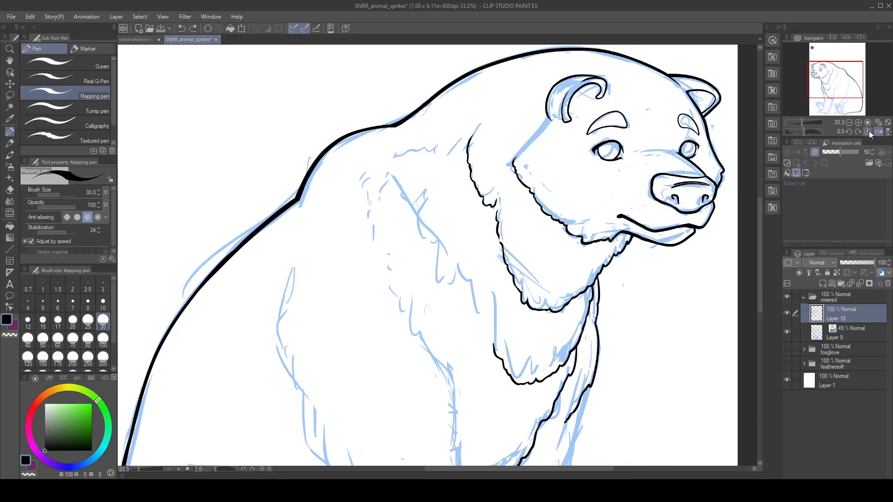
left_click(858, 122)
left_click_drag(416, 90, 375, 196)
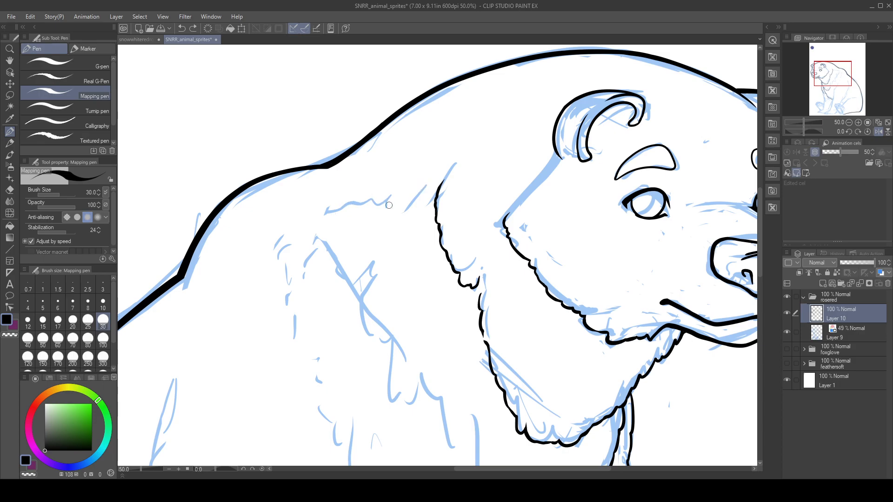
mouse_move(387, 206)
left_mouse_down()
mouse_move(394, 217)
mouse_move(432, 196)
left_mouse_up()
key("ctrl+z")
mouse_move(334, 254)
left_mouse_down()
mouse_move(345, 137)
mouse_move(332, 155)
left_mouse_up()
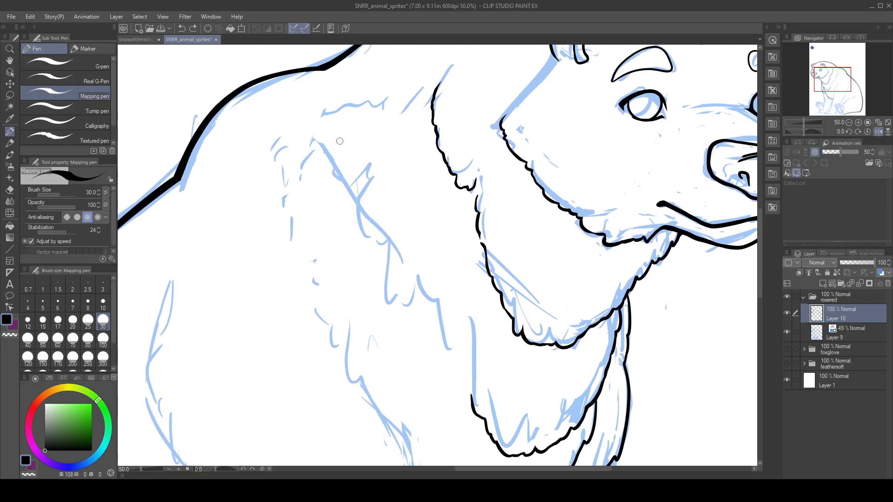
mouse_move(353, 183)
left_mouse_down()
mouse_move(397, 265)
mouse_move(421, 270)
mouse_move(421, 284)
mouse_move(453, 311)
mouse_move(415, 207)
mouse_move(406, 253)
mouse_move(419, 293)
mouse_move(427, 295)
mouse_move(445, 360)
mouse_move(466, 350)
left_mouse_up()
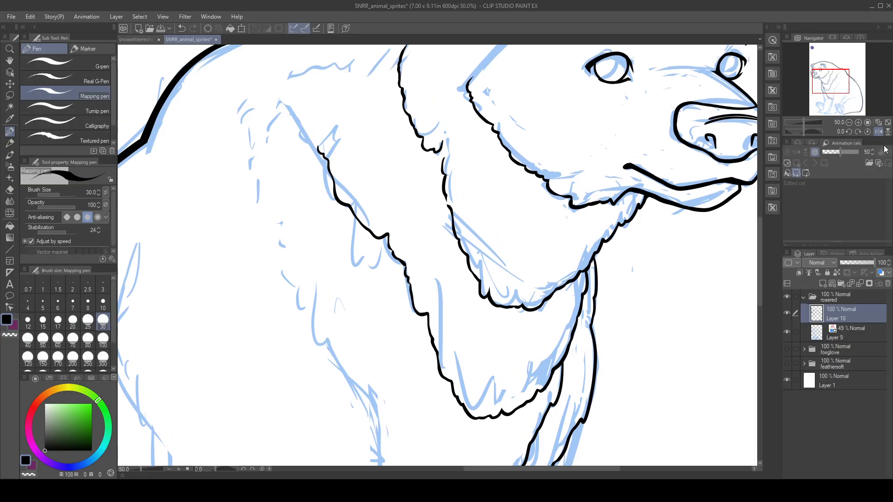
left_click(878, 132)
- Ink the near foreleg's front edge with long clean strokes from the paw up past the tip of the chest fur
left_click_drag(593, 320, 470, 251)
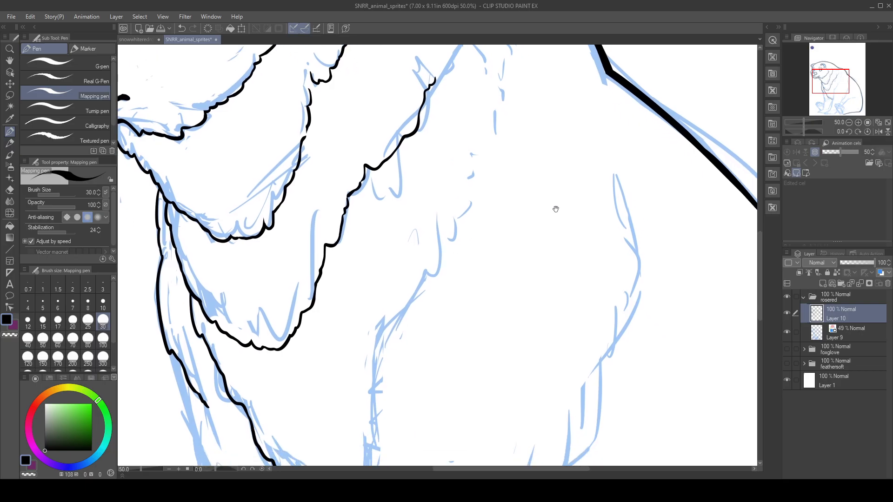
left_click(857, 132)
left_click(858, 132)
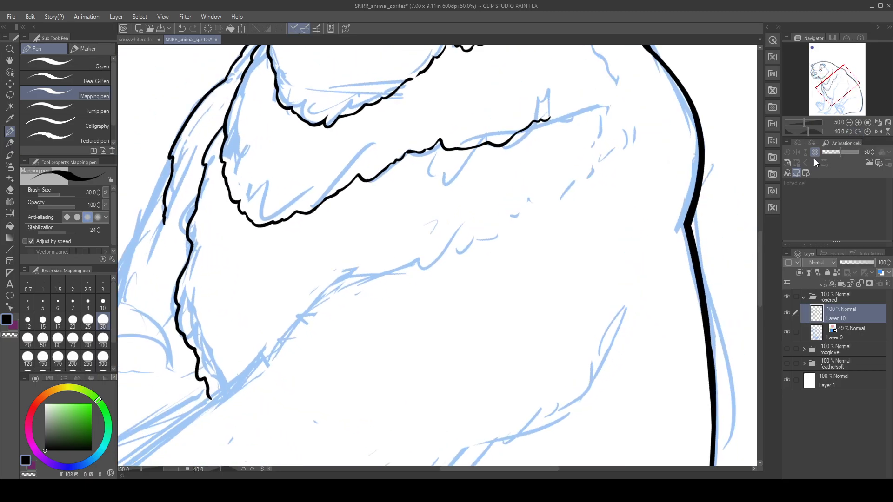
mouse_move(233, 325)
left_mouse_down()
mouse_move(443, 216)
mouse_move(425, 221)
left_mouse_up()
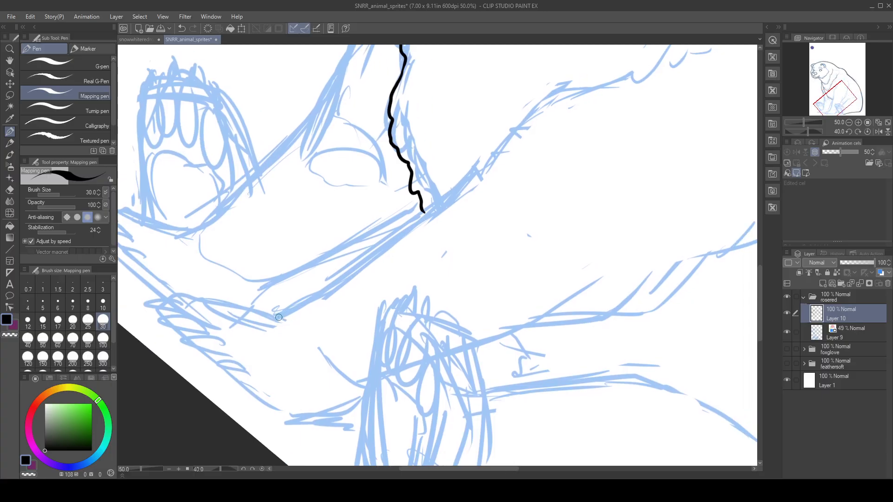
left_click_drag(278, 317, 367, 259)
key("ctrl+z")
mouse_move(279, 316)
left_mouse_down()
mouse_move(373, 259)
mouse_move(422, 214)
left_mouse_up()
left_click_drag(381, 251, 458, 185)
key("ctrl+z")
left_click_drag(389, 245, 465, 176)
key("ctrl+z")
left_click_drag(374, 257, 475, 166)
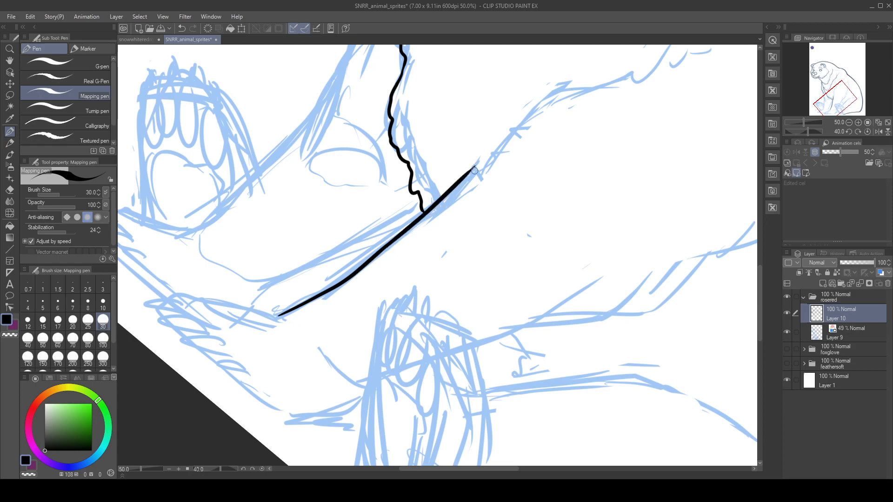
- Continue the near foreleg's furry edge up to the shoulder, join it to the chest fur line and clean the tip with transparent color
scroll(475, 166, "up", 3)
left_click_drag(331, 288, 360, 255)
key("ctrl+z")
mouse_move(334, 286)
left_mouse_down()
mouse_move(390, 239)
mouse_move(595, 147)
mouse_move(438, 249)
mouse_move(502, 204)
mouse_move(521, 177)
mouse_move(530, 131)
left_mouse_up()
mouse_move(476, 147)
left_mouse_down()
mouse_move(492, 151)
mouse_move(525, 132)
left_mouse_up()
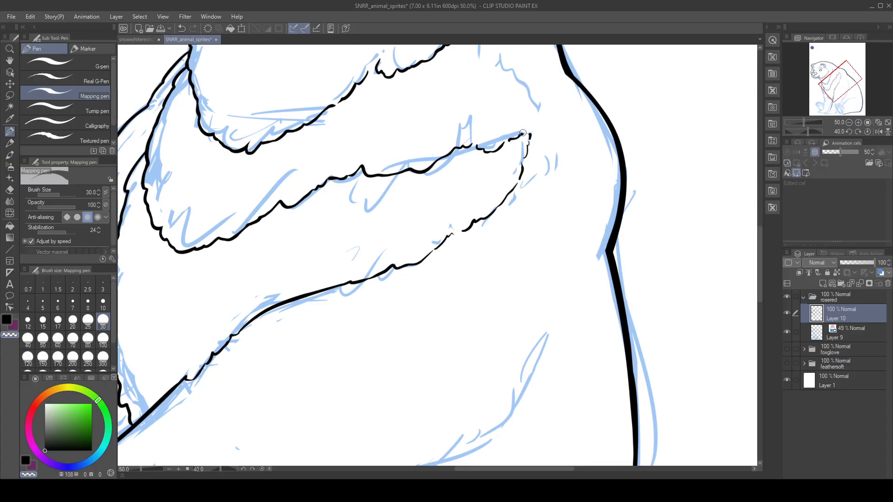
key("c")
- Inspect the inked forelegs, shoulder and body, and the sketched paws and hind feet, in upright view at several zoom levels
left_click_drag(479, 259, 408, 332)
left_click_drag(294, 399, 492, 219)
left_click_drag(369, 306, 479, 174)
left_click_drag(273, 292, 431, 248)
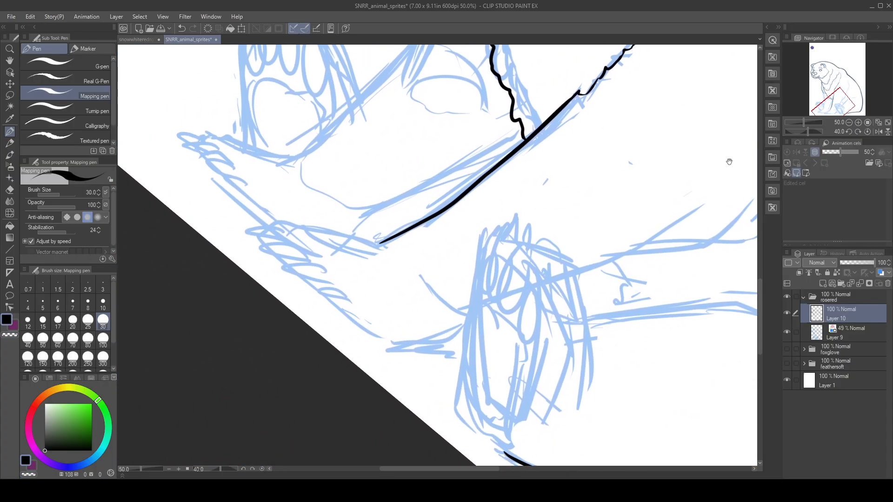
left_click(867, 132)
left_click_drag(513, 240, 539, 405)
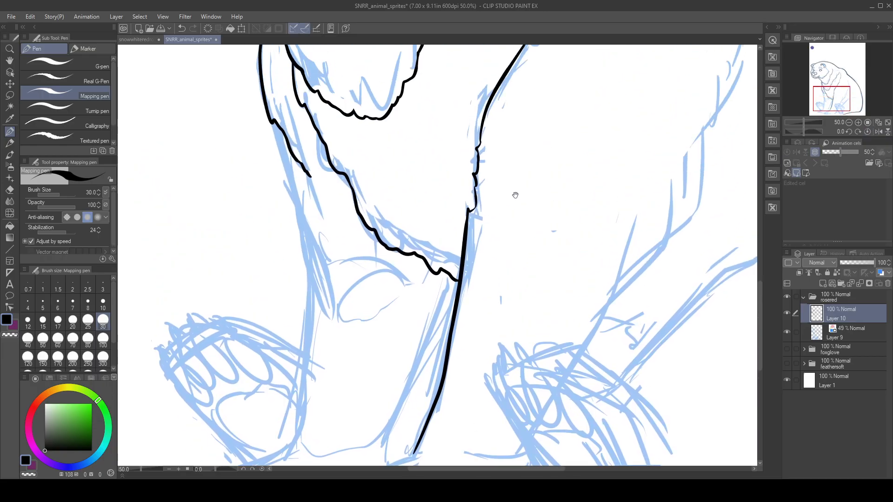
left_click_drag(514, 194, 462, 375)
left_click_drag(467, 308, 420, 381)
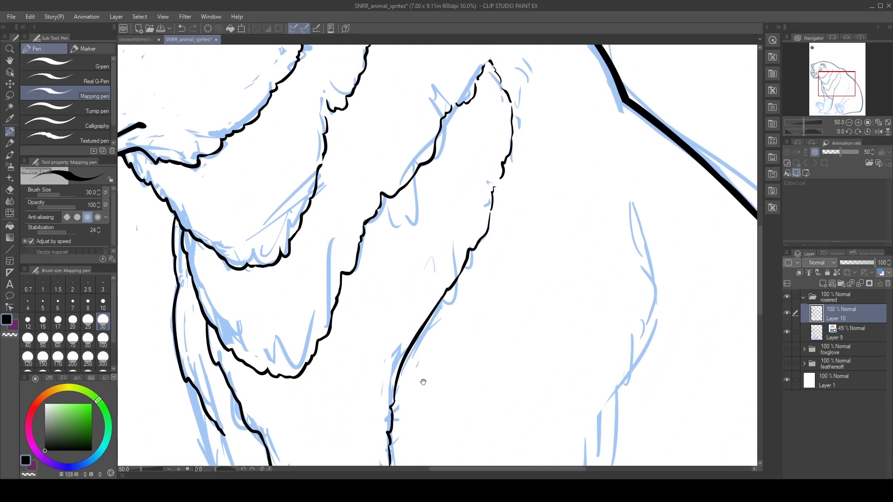
left_click(849, 122)
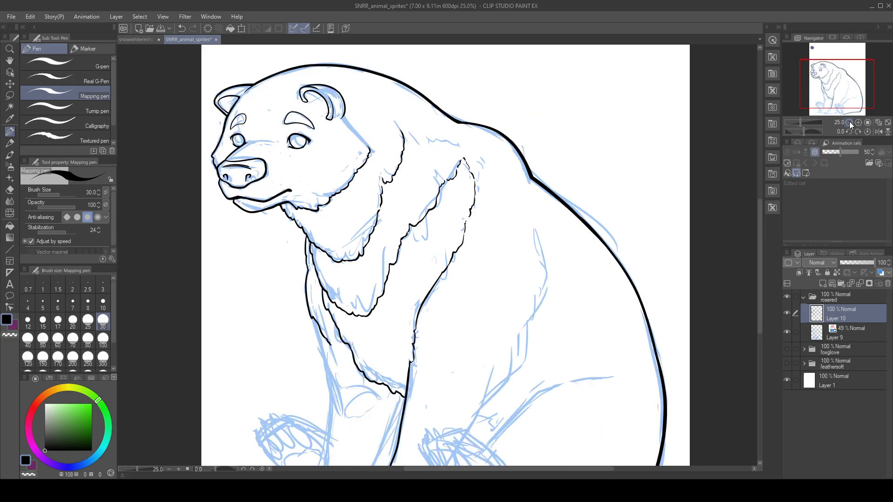
left_click(849, 122)
left_click(858, 122)
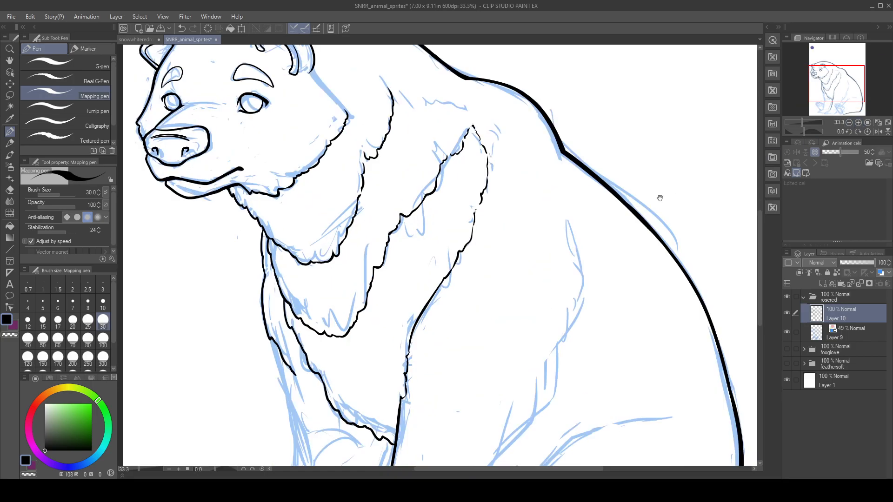
left_click_drag(476, 351, 504, 219)
left_click_drag(508, 303, 381, 206)
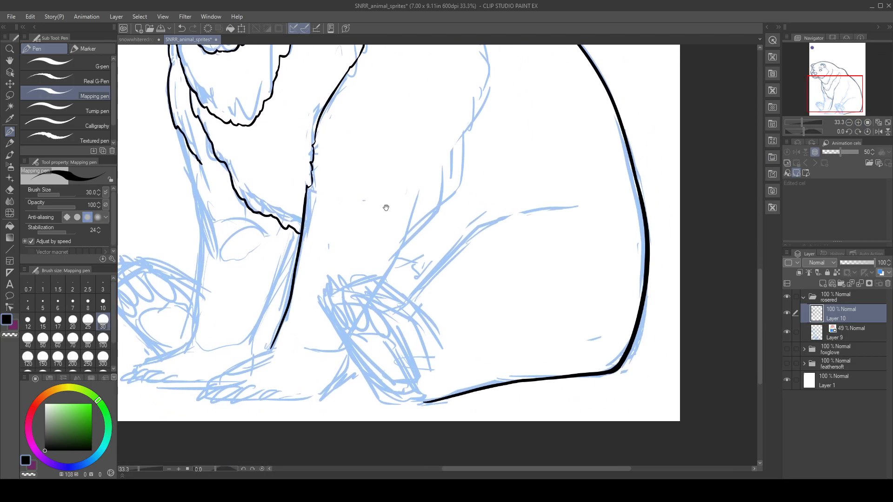
left_click_drag(416, 272, 414, 231)
left_click_drag(394, 287, 516, 300)
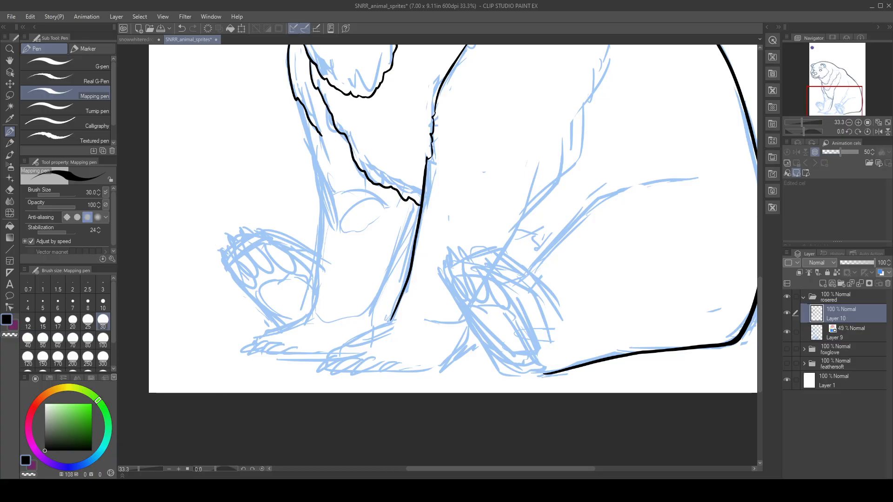
- Save the bear sprite document and bring the bear's head and upper body into view
left_click(162, 31)
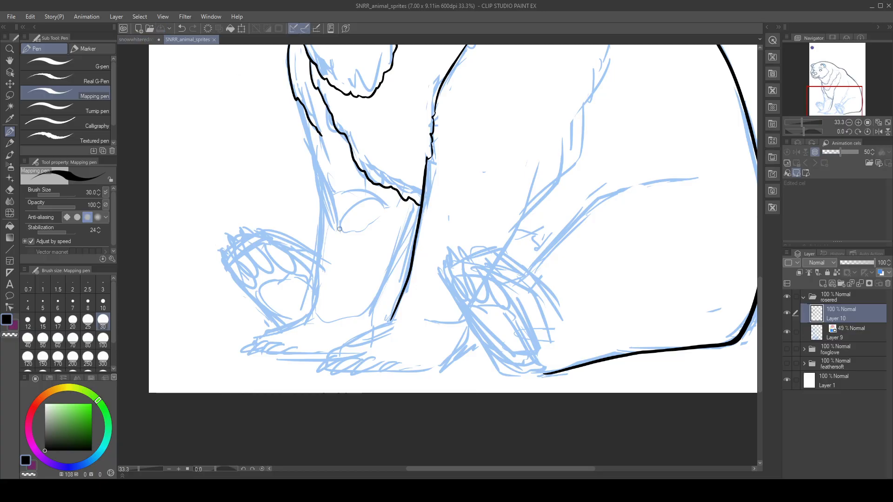
scroll(496, 231, "down", 4)
left_click_drag(845, 88, 848, 61)
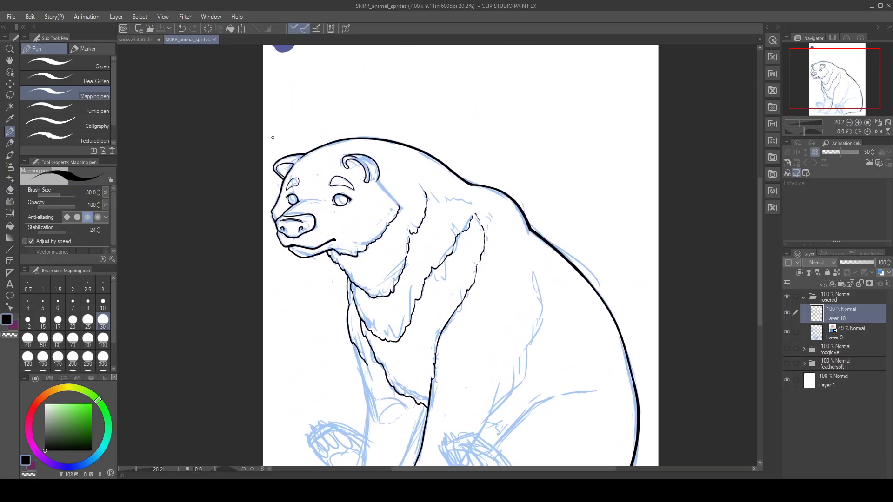
- Switch to the snowwhiteredrose_animalsprites sheet, clear the old selection and lasso the growling bear head sketch to copy it
left_click(141, 40)
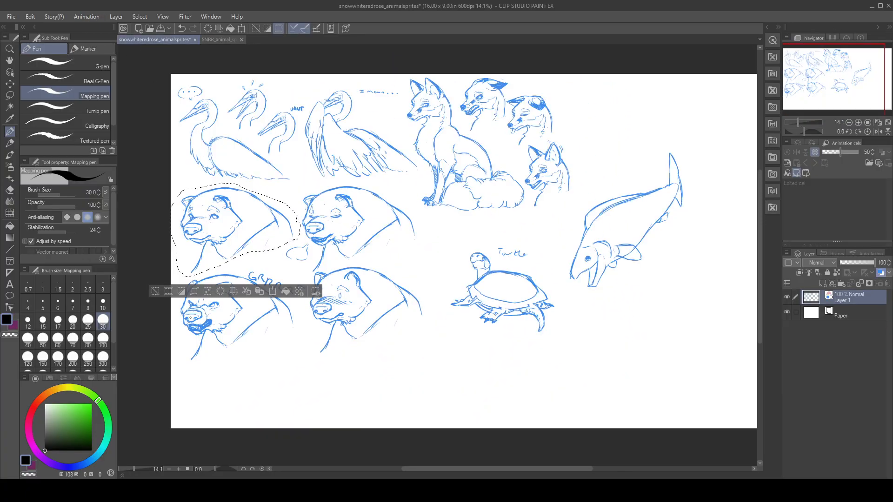
left_click(154, 291)
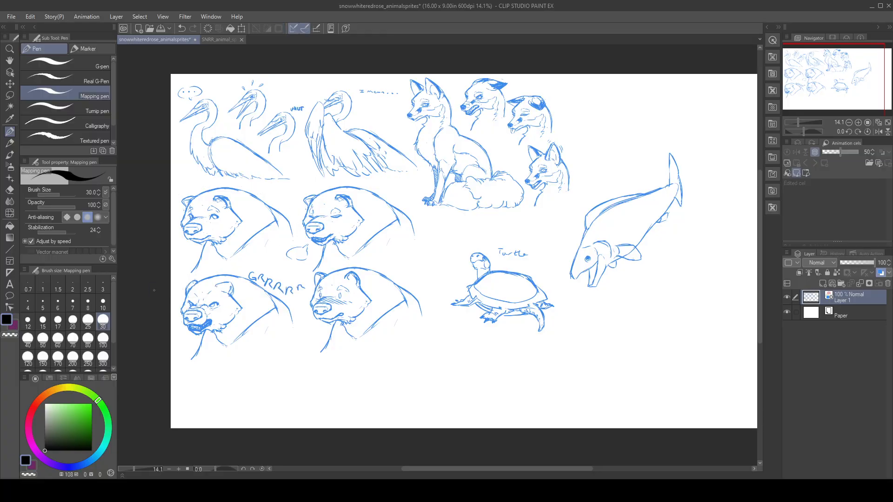
key("m")
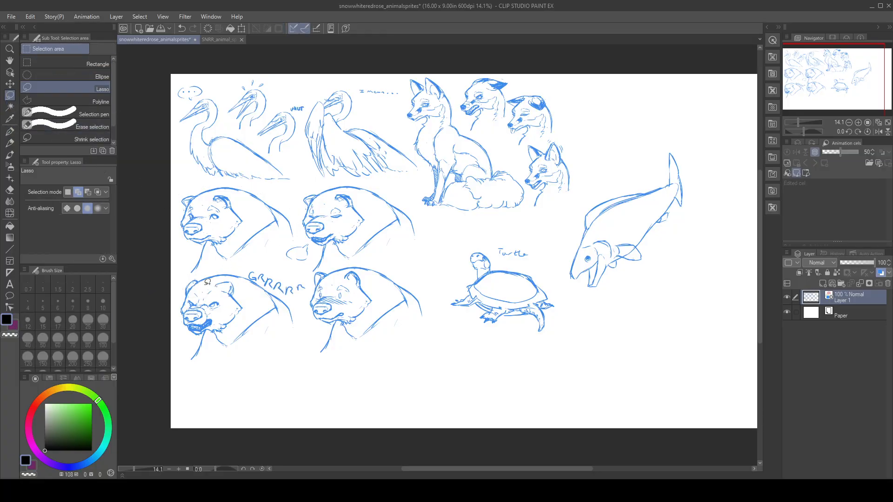
mouse_move(212, 266)
left_mouse_down()
mouse_move(188, 280)
mouse_move(176, 302)
mouse_move(188, 362)
mouse_move(227, 363)
mouse_move(298, 329)
mouse_move(288, 299)
mouse_move(228, 265)
left_mouse_up()
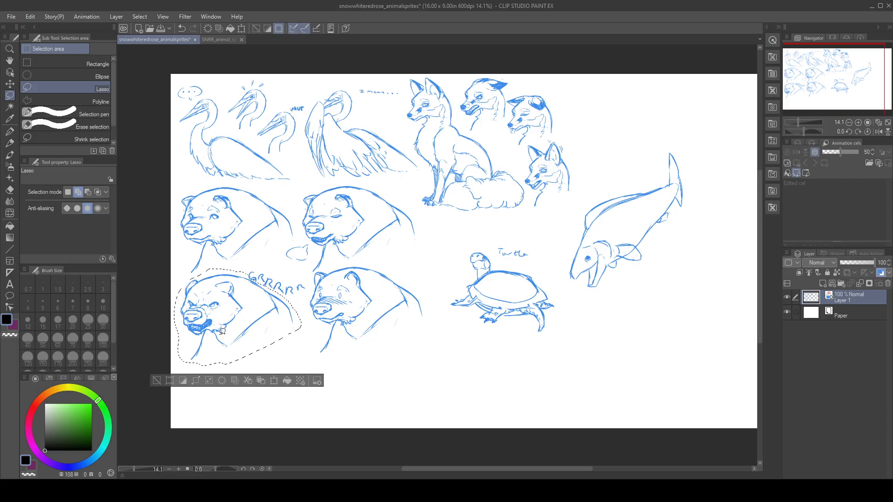
- Paste the growling bear head into SNRR_animal_sprites as a new layer above Layer 9 and choose the Move layer tool
left_click(218, 40)
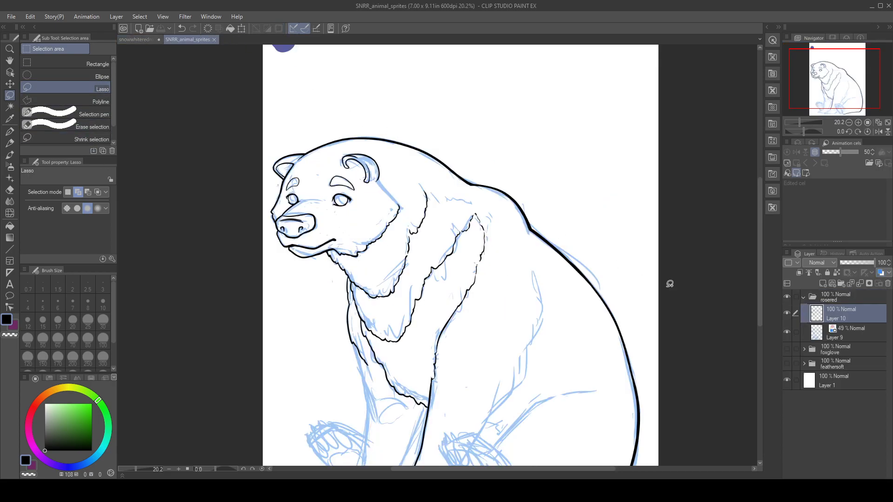
left_click(848, 338)
key("ctrl+v")
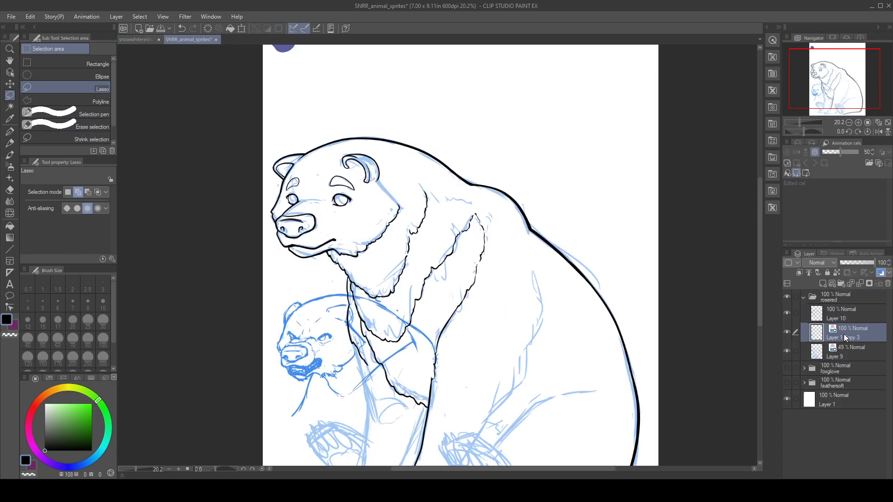
left_click(10, 84)
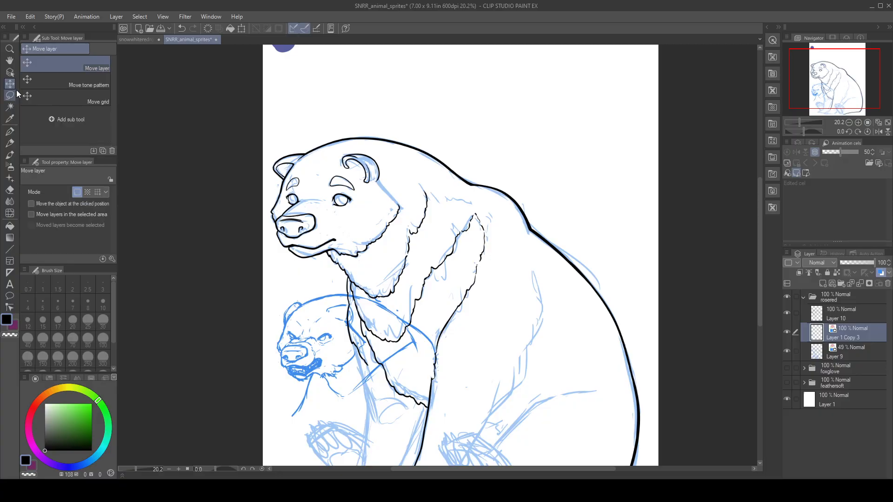
- Place the pasted growling head sketch over the inked bear head and enlarge it to about 150% to match
left_click_drag(325, 317, 353, 175)
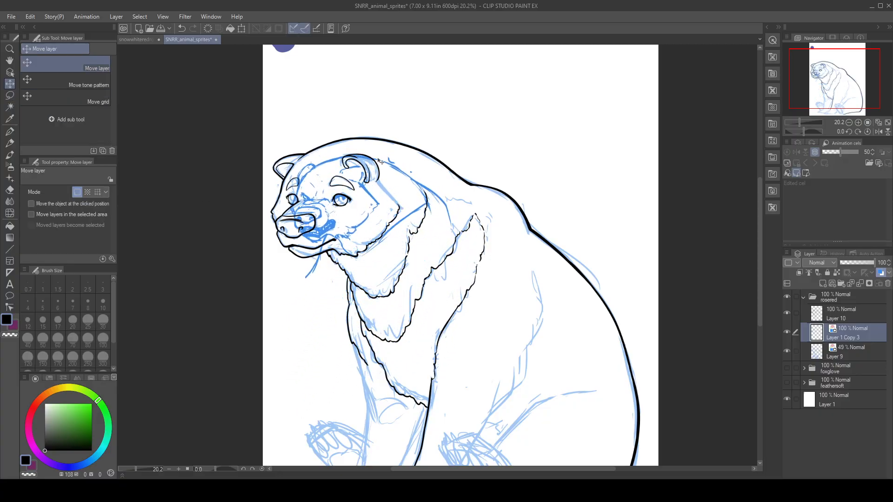
left_click(242, 29)
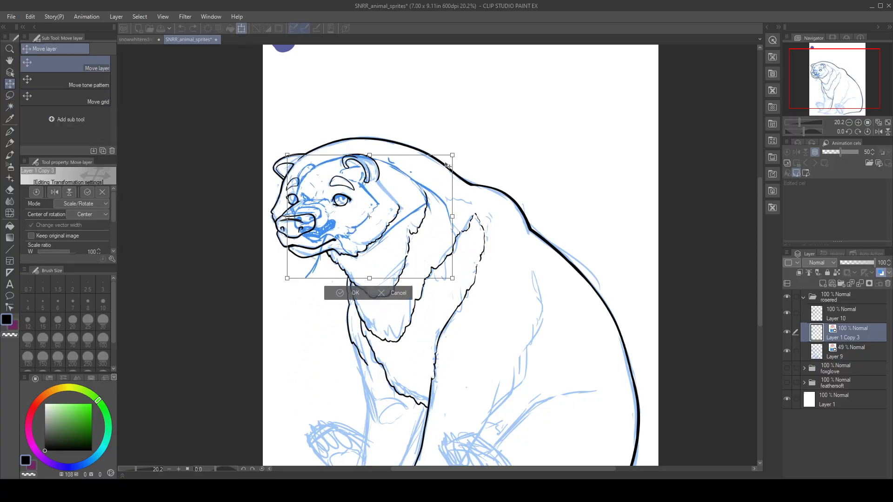
mouse_move(453, 155)
left_mouse_down()
mouse_move(507, 114)
mouse_move(452, 192)
left_mouse_up()
left_click_drag(489, 146, 495, 141)
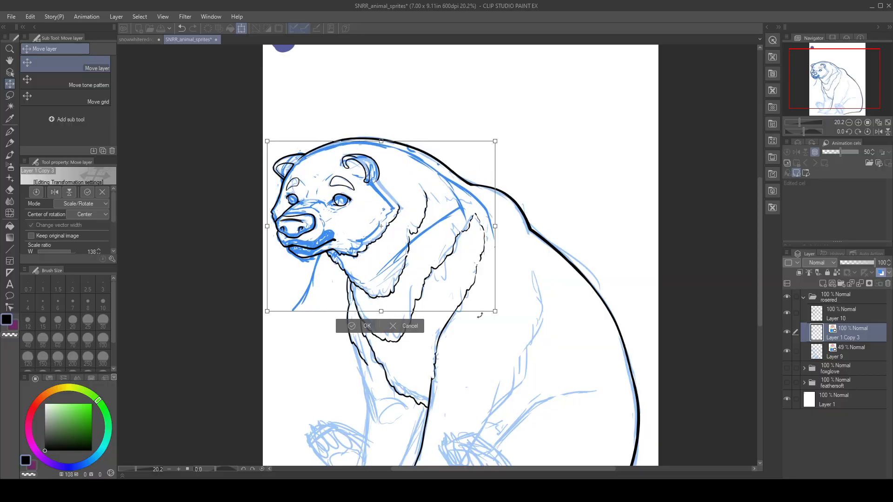
left_click_drag(493, 311, 501, 322)
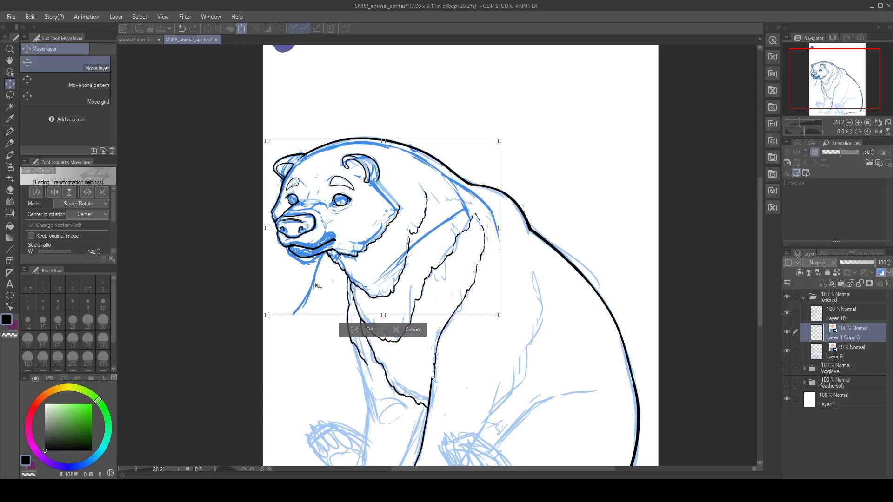
left_click_drag(266, 315, 265, 315)
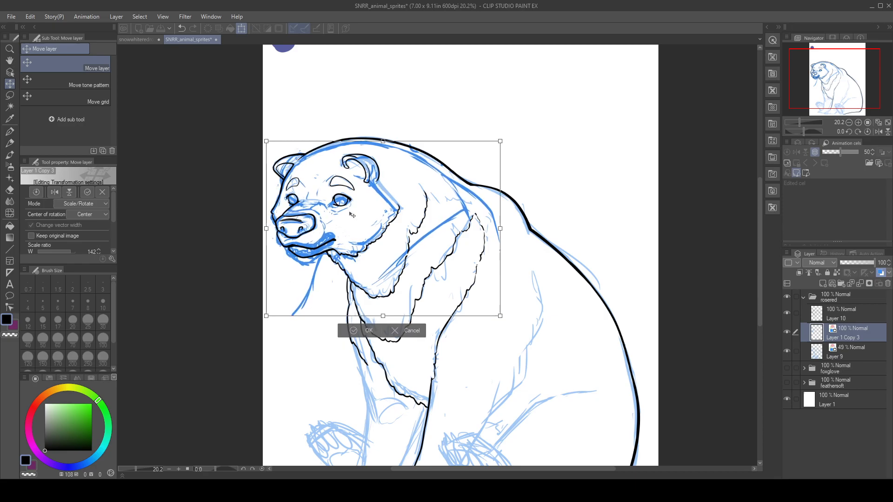
left_click_drag(383, 141, 384, 139)
left_click_drag(502, 139, 508, 134)
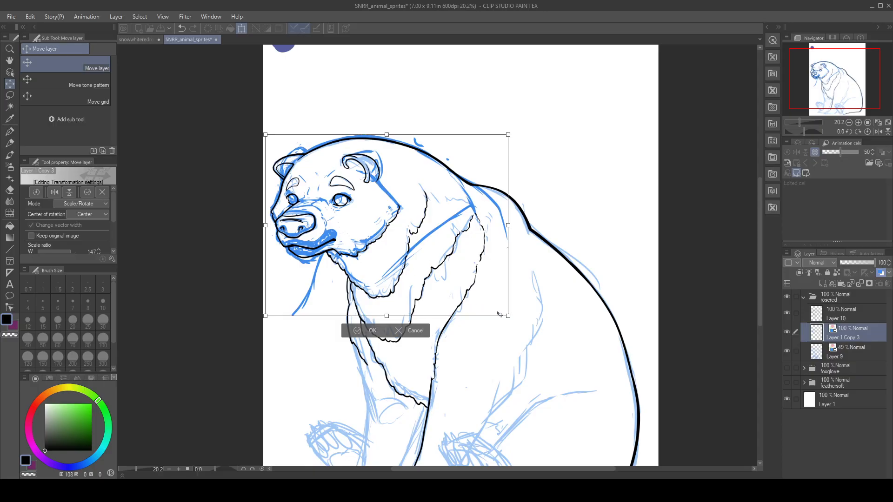
left_click_drag(508, 316, 511, 320)
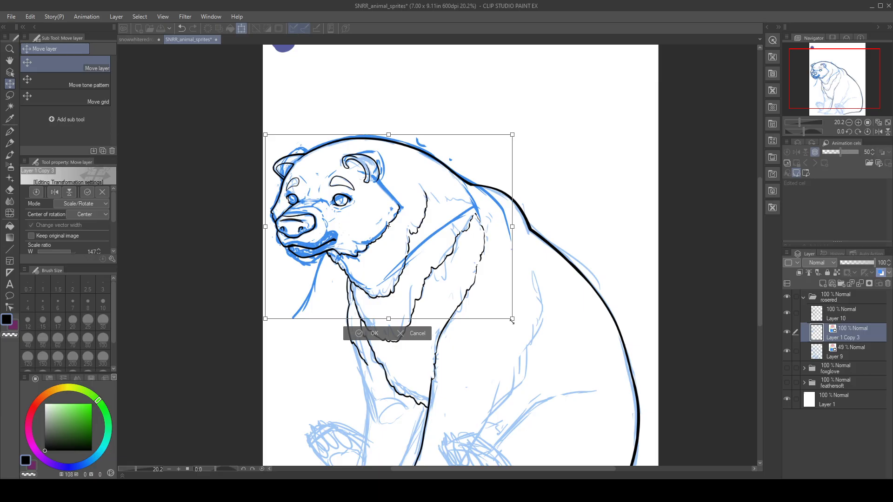
left_click_drag(512, 320, 512, 321)
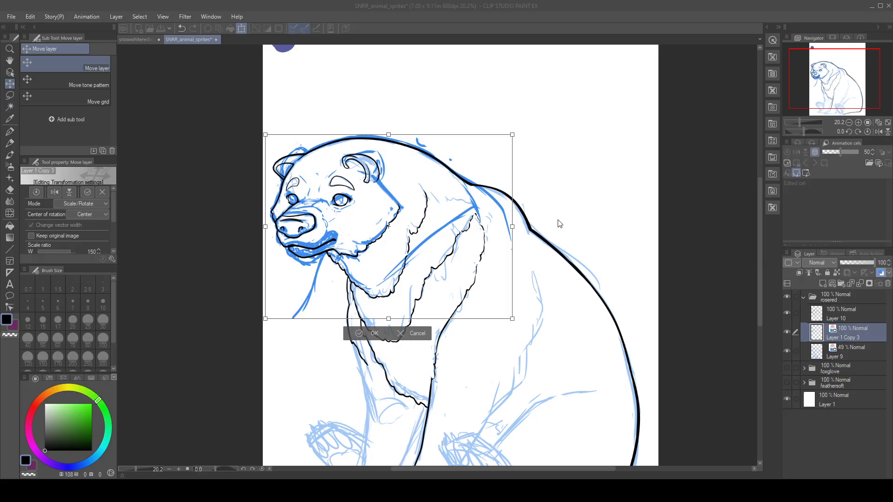
key("Return")
- Hide the Layer 10 line art, compare the growl sketch with the body sketch beneath, and nudge the growl sketch into alignment
left_click(786, 313)
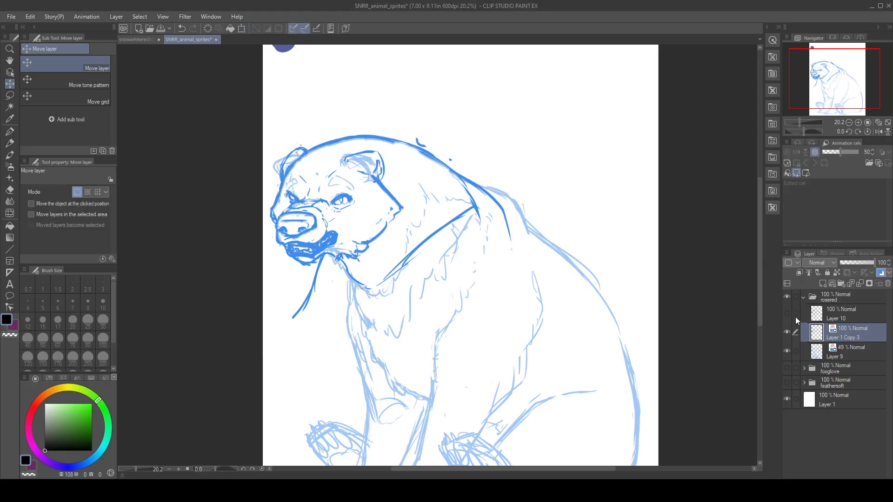
left_click(786, 331)
left_click(787, 331)
left_click(787, 331)
left_click(786, 330)
left_click(787, 331)
left_click(787, 332)
left_click_drag(420, 152, 422, 153)
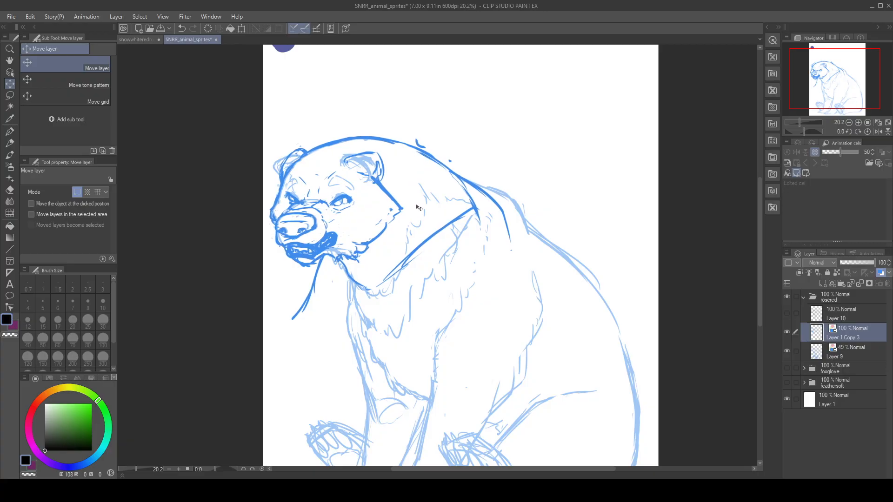
left_click(787, 333)
left_click(787, 333)
left_click(788, 333)
left_click(787, 333)
left_click_drag(466, 193, 468, 193)
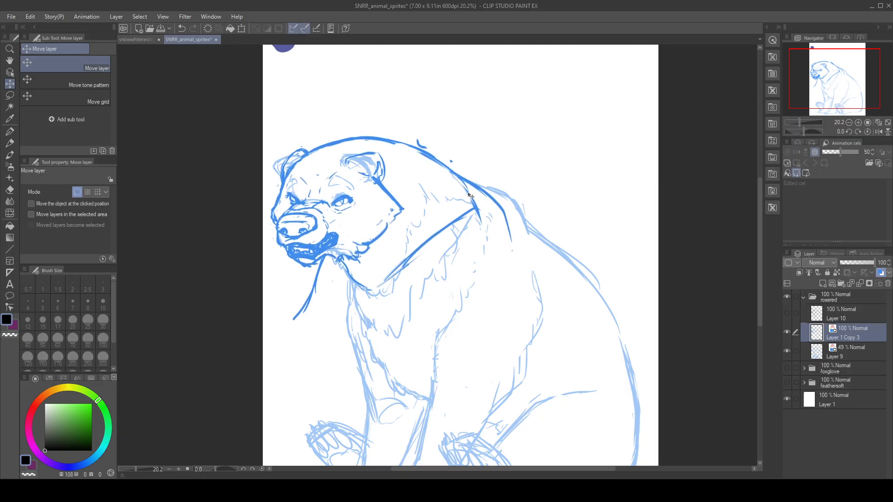
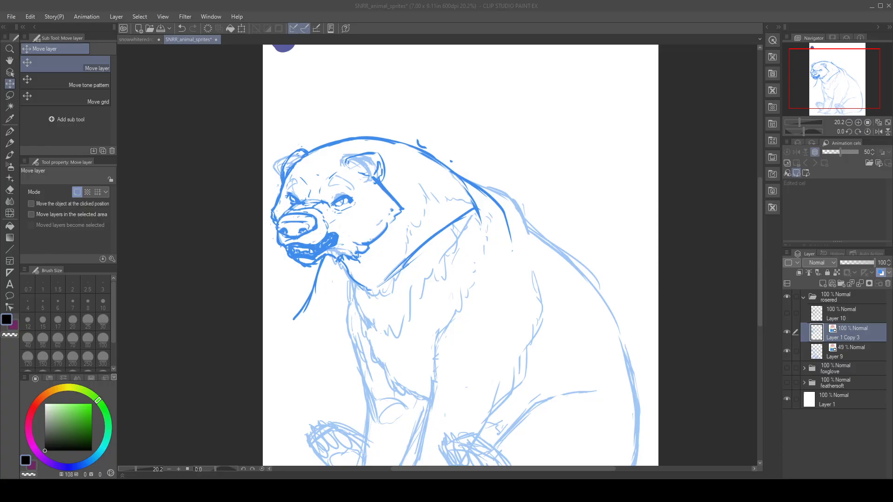
- Show the Layer 10 line art again and add a new layer directly above it
left_click(786, 313)
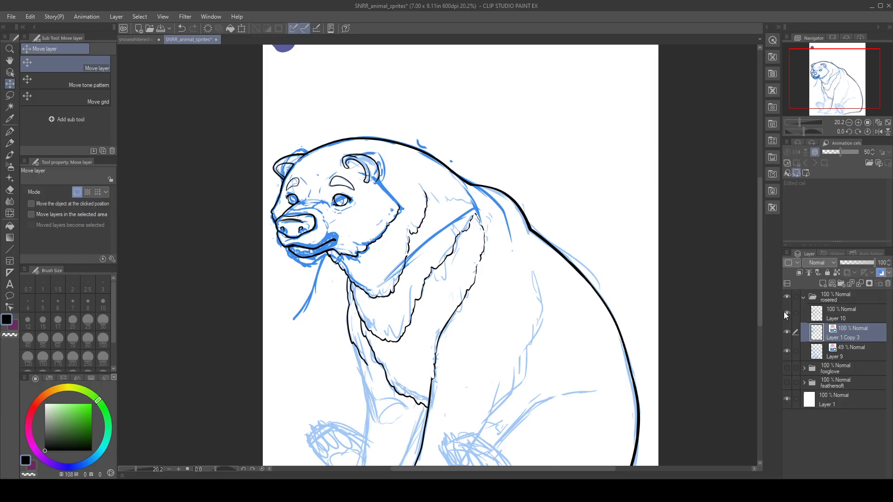
left_click(786, 312)
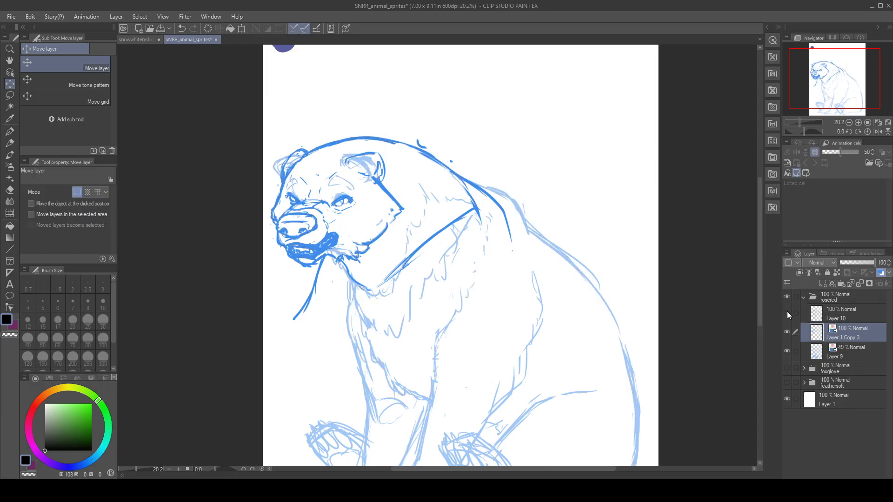
left_click(786, 314)
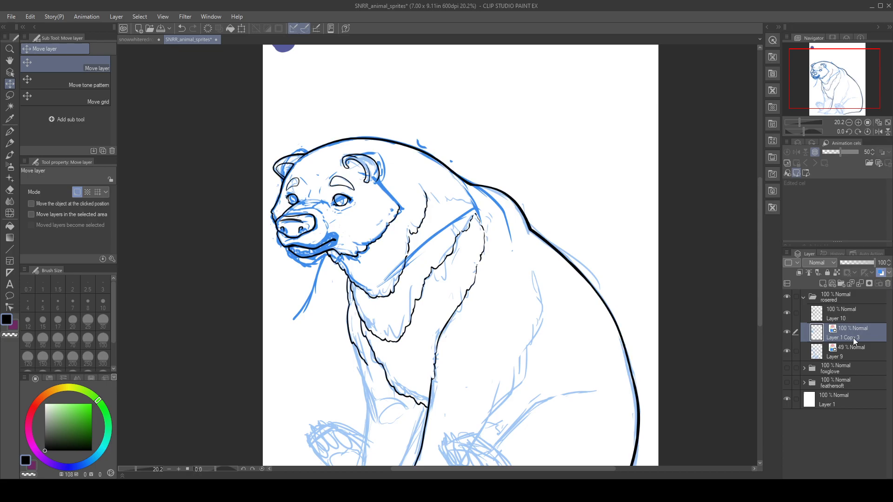
left_click(846, 311)
left_click(822, 282)
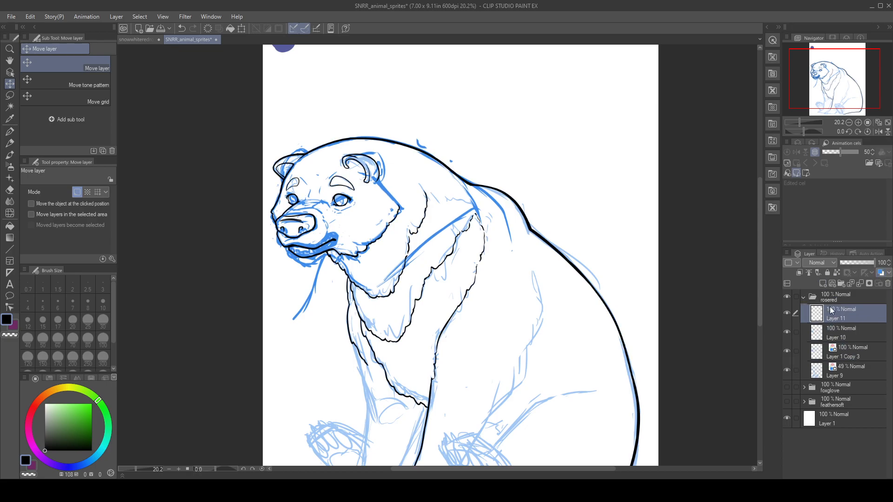
scroll(316, 225, "up", 4)
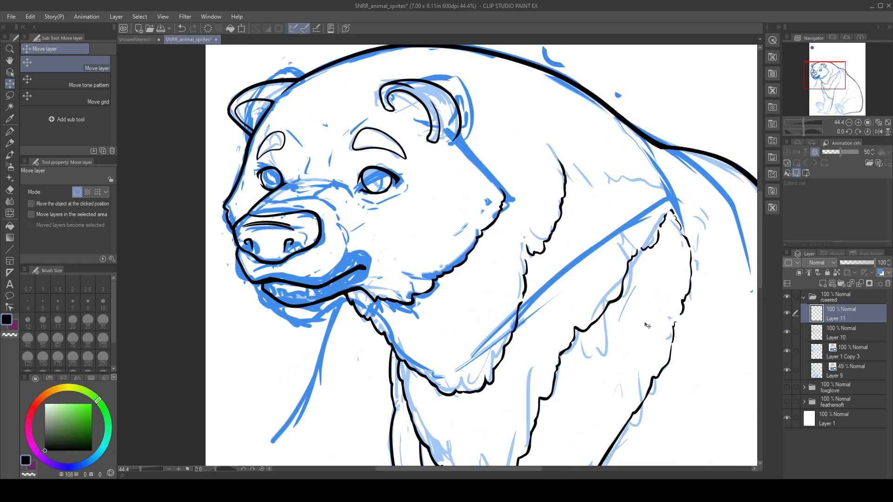
- Rename Layer 10 as nuetral and the new layer above it as anger
left_click(836, 337)
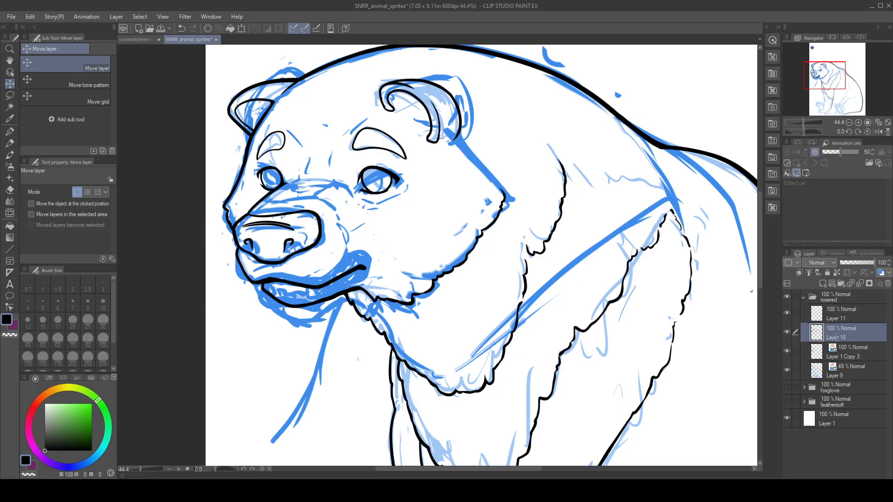
type("nuetral")
key("Return")
left_click(836, 320)
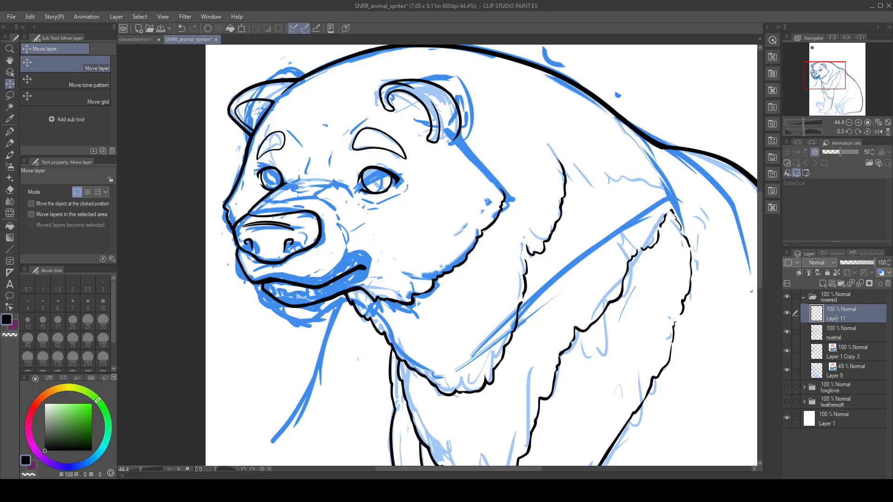
double_click(835, 319)
type("anger")
- Hide Layer 9, reduce the growl sketch to 53% opacity and the nuetral layer to 44%, and make the anger layer active
left_click(786, 369)
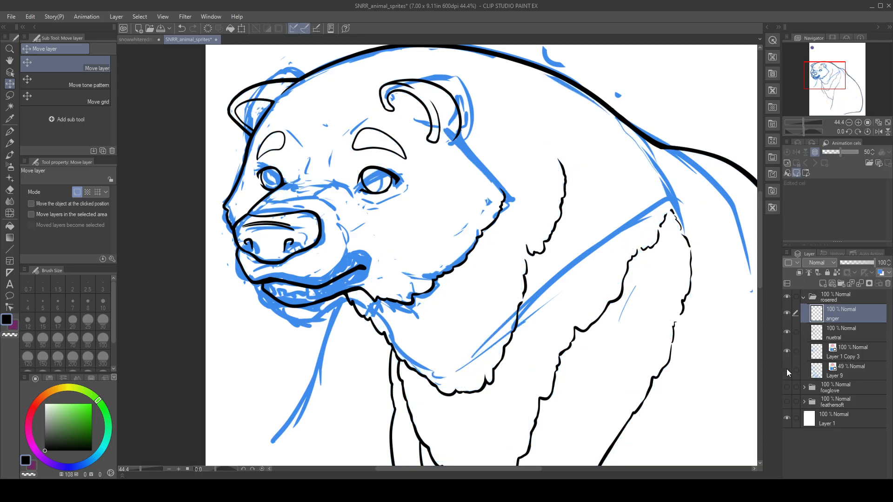
left_click(844, 350)
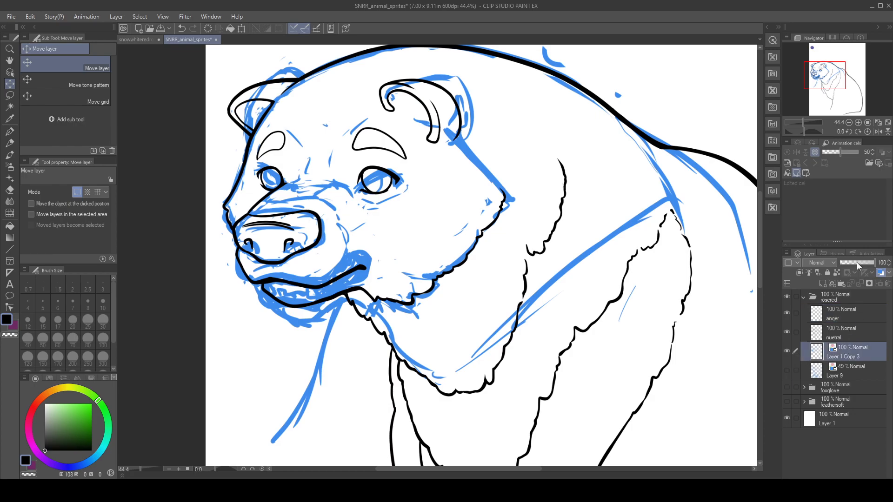
left_click(858, 263)
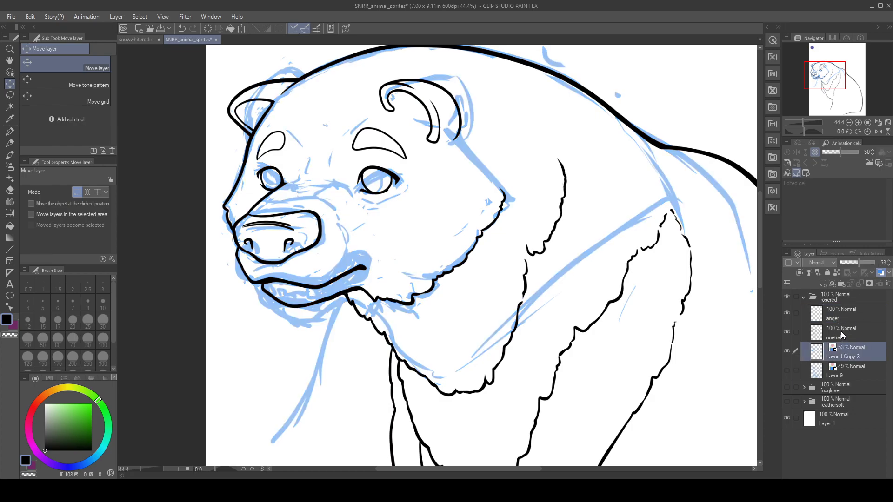
left_click(841, 332)
left_click(855, 263)
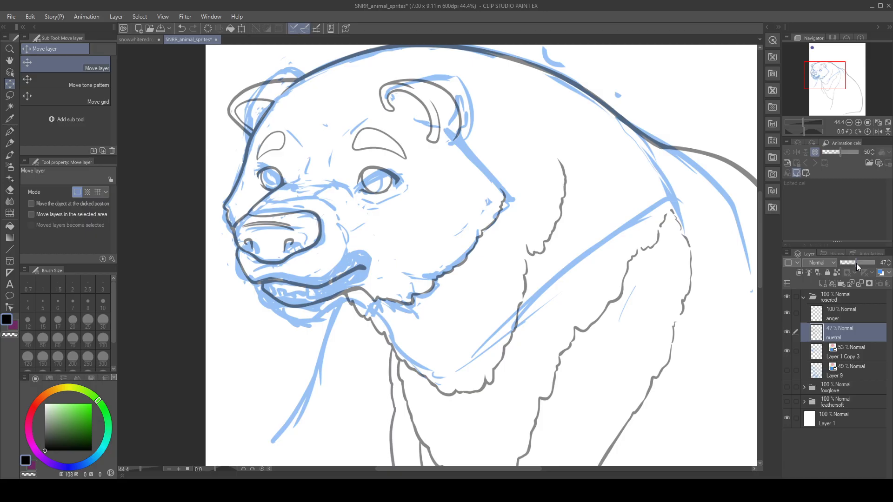
left_click(844, 314)
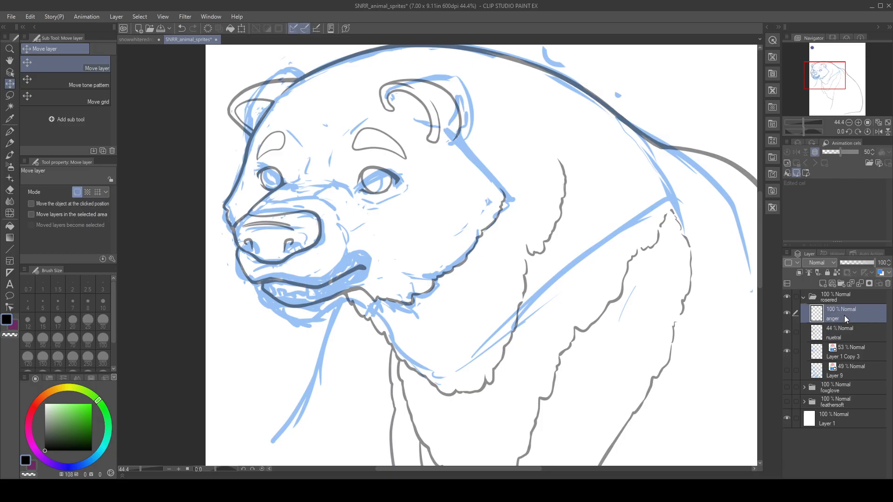
- Ink the near ear's flattened outline and inner fold on the anger layer with the Mapping pen at size 30
mouse_move(494, 252)
left_mouse_down()
mouse_move(540, 298)
mouse_move(558, 341)
left_mouse_up()
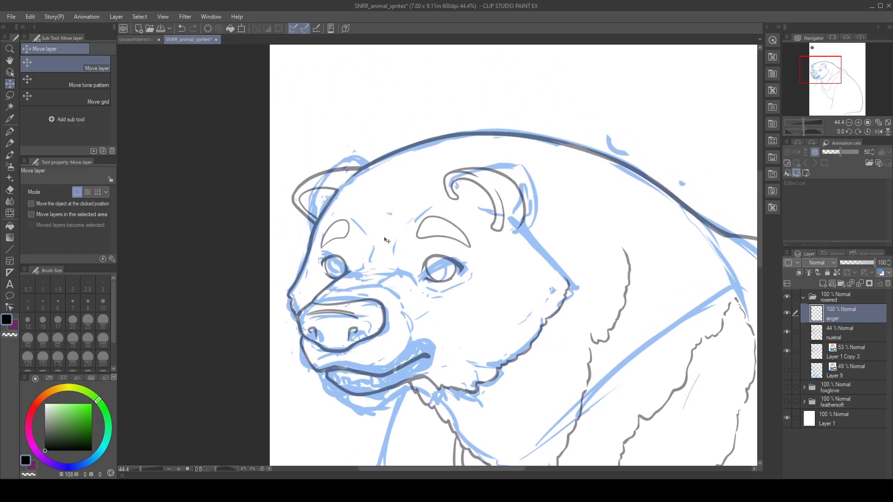
left_click(9, 131)
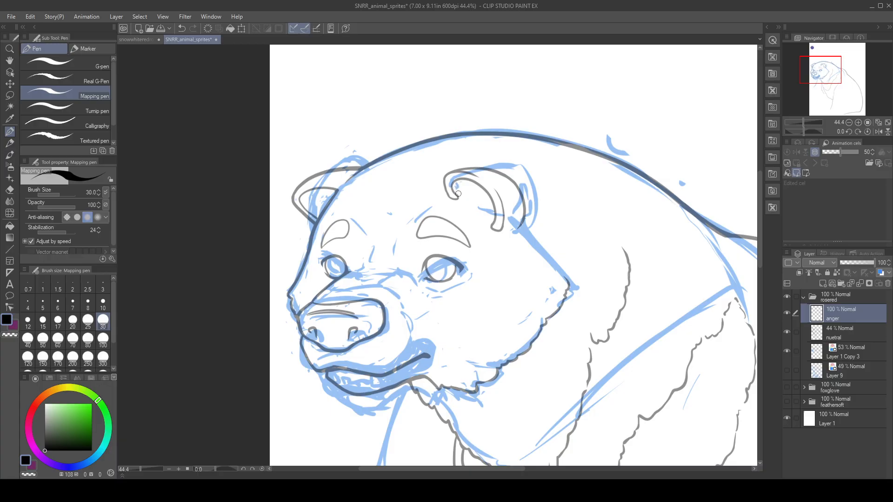
mouse_move(450, 191)
left_mouse_down()
mouse_move(459, 177)
mouse_move(496, 165)
left_mouse_up()
key("ctrl+z")
mouse_move(449, 190)
left_mouse_down()
mouse_move(457, 174)
mouse_move(496, 163)
left_mouse_up()
key("ctrl+z")
mouse_move(451, 191)
left_mouse_down()
mouse_move(468, 173)
mouse_move(522, 167)
mouse_move(535, 187)
mouse_move(518, 227)
left_mouse_up()
mouse_move(471, 204)
left_mouse_down()
mouse_move(508, 214)
mouse_move(522, 181)
mouse_move(530, 214)
mouse_move(521, 227)
left_mouse_up()
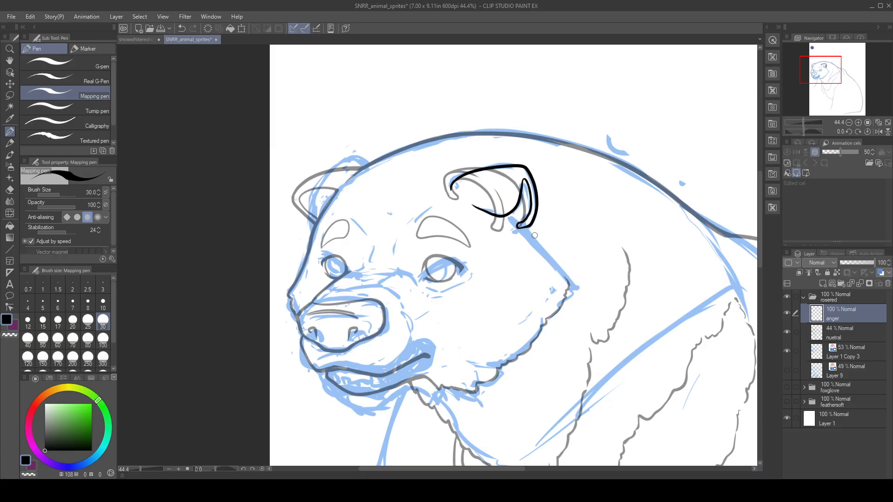
- Rework the near ear's lower inner stroke and ink the far ear's folded-back outline
left_click_drag(472, 205, 501, 218)
key("ctrl+z")
key("c")
key("c")
key("ctrl+z")
key("ctrl+z")
left_click_drag(313, 233, 318, 188)
key("ctrl+z")
mouse_move(313, 233)
left_mouse_down()
mouse_move(316, 191)
mouse_move(347, 159)
mouse_move(362, 155)
mouse_move(367, 165)
left_mouse_up()
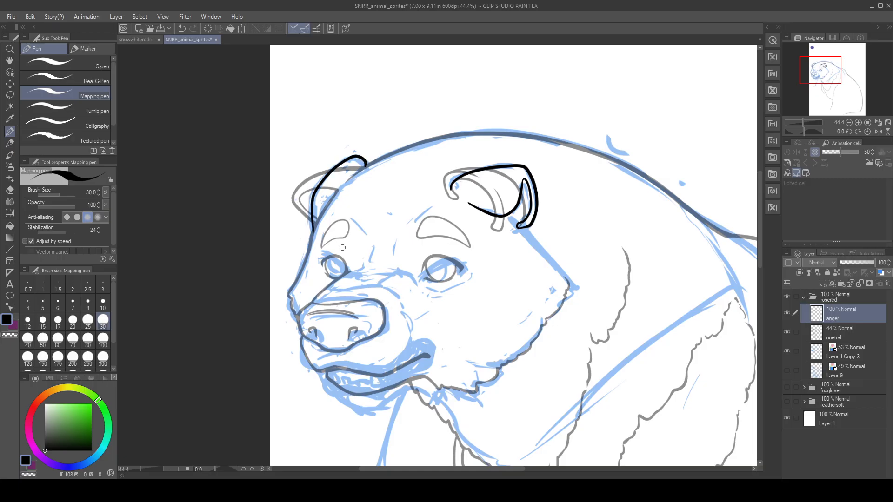
- Ink the wrinkled top of the muzzle above the nose and the raised upper lip line back to the mouth corner
left_click_drag(342, 307, 340, 243)
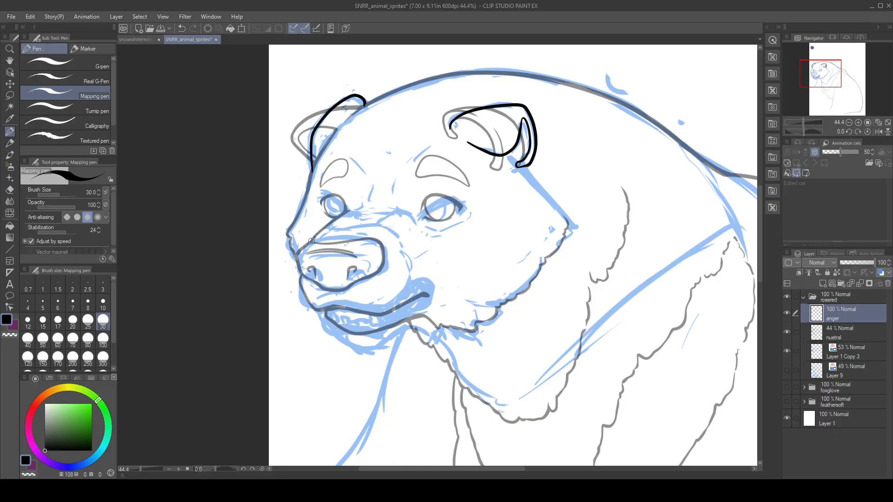
key("ctrl+z")
mouse_move(311, 241)
left_mouse_down()
mouse_move(325, 225)
mouse_move(377, 221)
mouse_move(396, 235)
left_mouse_up()
key("ctrl+z")
key("ctrl+z")
key("ctrl+y")
mouse_move(301, 275)
left_mouse_down()
mouse_move(302, 306)
mouse_move(387, 302)
mouse_move(424, 280)
mouse_move(430, 300)
left_mouse_up()
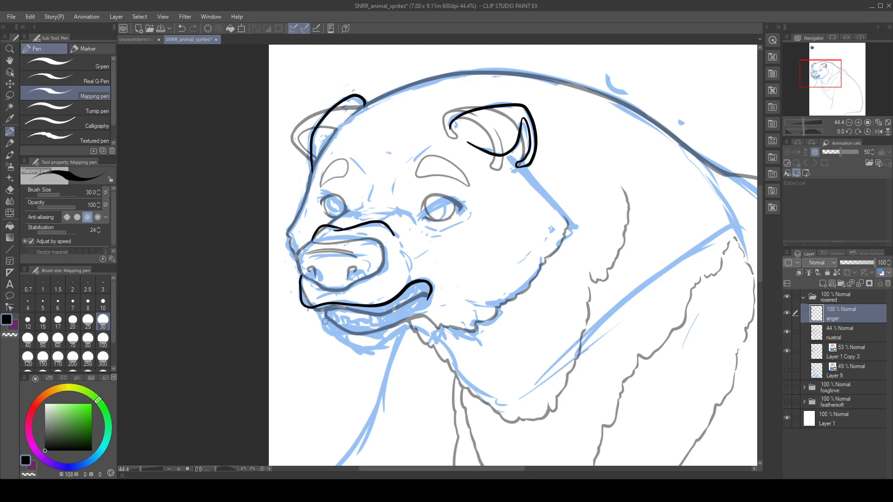
- Ink the lower lip line from the front of the jaw back up to the mouth corner on the anger layer
mouse_move(324, 322)
left_mouse_down()
mouse_move(340, 336)
mouse_move(378, 338)
mouse_move(417, 313)
mouse_move(427, 281)
left_mouse_up()
key("ctrl+z")
mouse_move(322, 319)
left_mouse_down()
mouse_move(374, 334)
mouse_move(427, 305)
mouse_move(429, 284)
left_mouse_up()
- Clean up the rear of the lower lip line where it curves up into the mouth corner, alternating ink and transparent strokes
key("c")
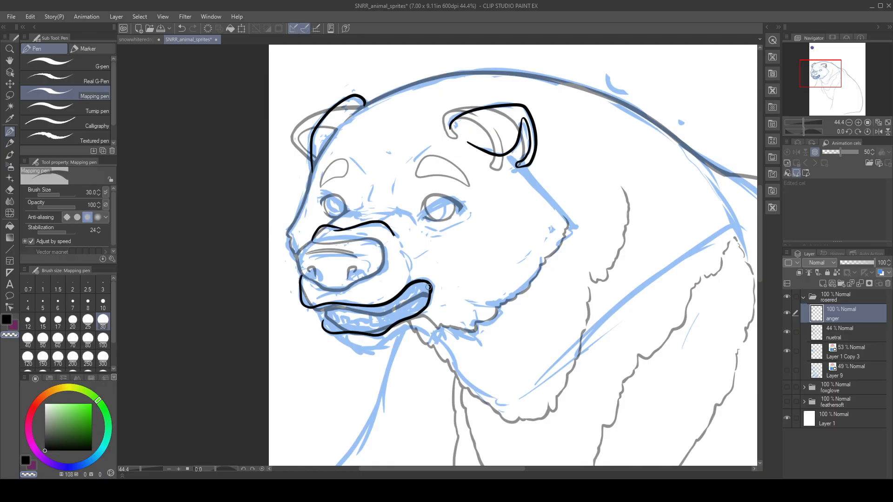
mouse_move(393, 329)
left_mouse_down()
mouse_move(433, 302)
mouse_move(433, 285)
mouse_move(430, 302)
left_mouse_up()
key("c")
mouse_move(387, 330)
left_mouse_down()
mouse_move(427, 306)
mouse_move(431, 289)
left_mouse_up()
key("ctrl+z")
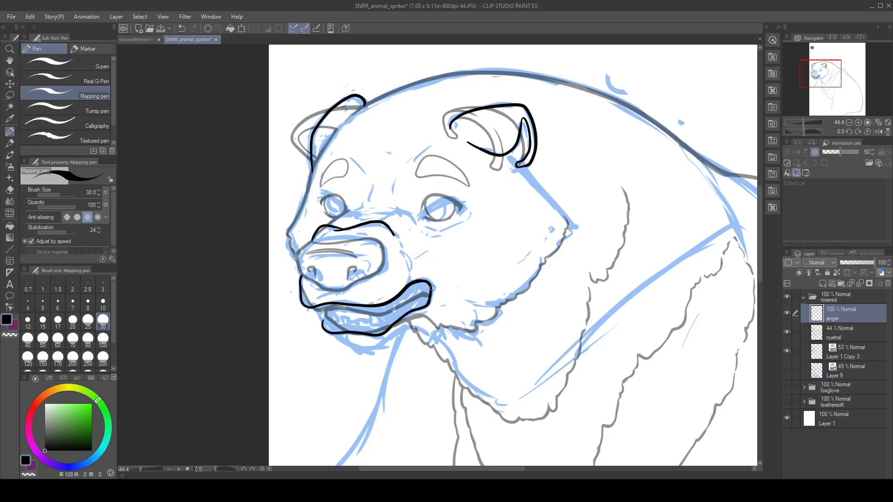
key("c")
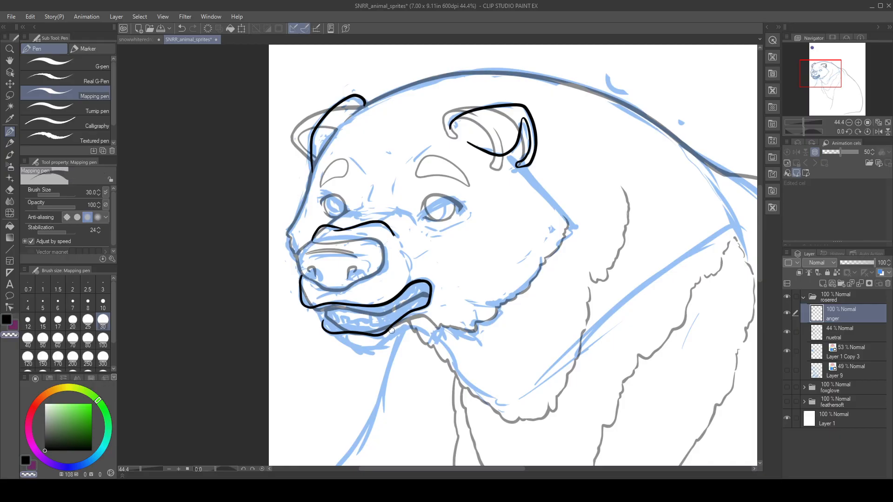
key("c")
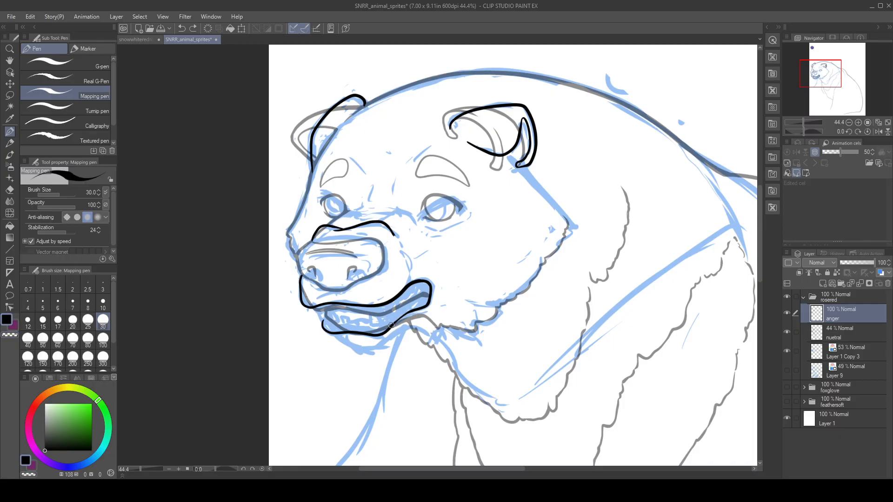
key("c")
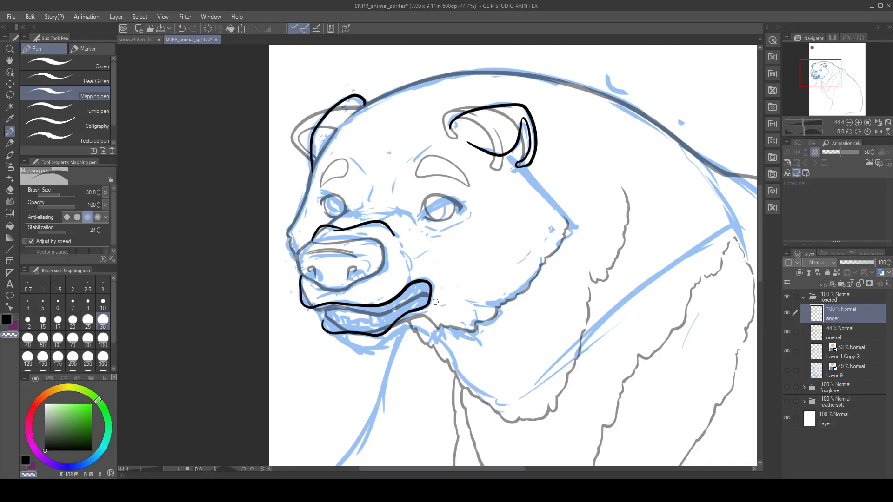
key("c")
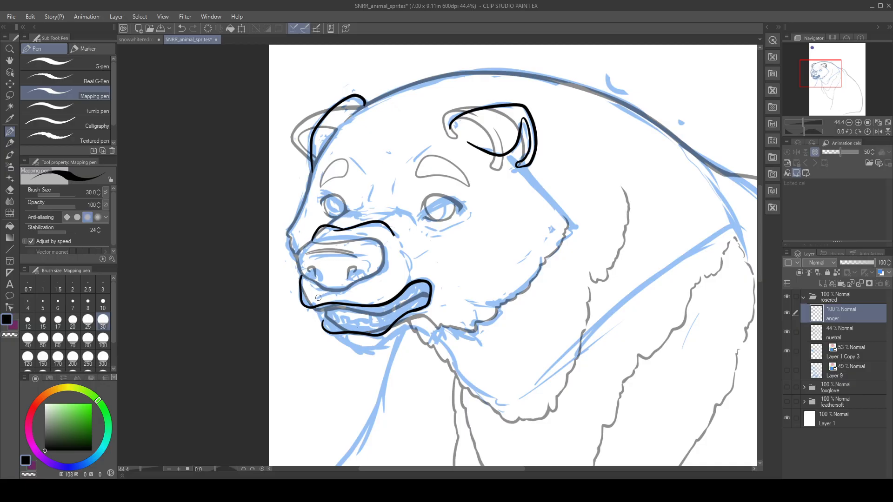
- Ink a second line along the upper lip from the front of the muzzle towards the mouth corner
left_click_drag(322, 307, 331, 323)
key("ctrl+z")
left_click_drag(311, 294, 375, 292)
key("ctrl+z")
left_click_drag(306, 303, 411, 283)
key("ctrl+z")
mouse_move(300, 301)
left_mouse_down()
mouse_move(391, 298)
mouse_move(410, 284)
left_mouse_up()
key("ctrl+z")
- Refine the upper lip's front edge and ink the short contour beneath the nose
key("c")
mouse_move(298, 295)
left_mouse_down()
mouse_move(301, 307)
mouse_move(349, 289)
mouse_move(374, 293)
mouse_move(328, 290)
mouse_move(357, 292)
mouse_move(409, 273)
mouse_move(407, 256)
left_mouse_up()
key("ctrl+z")
key("ctrl+z")
key("ctrl+z")
key("ctrl+z")
key("c")
key("ctrl+z")
key("ctrl+z")
key("ctrl+z")
key("ctrl+z")
key("c")
- Trim the rear end of the muzzle wrinkle and ink the bridge crease running between the two eyes
left_click_drag(386, 228, 400, 245)
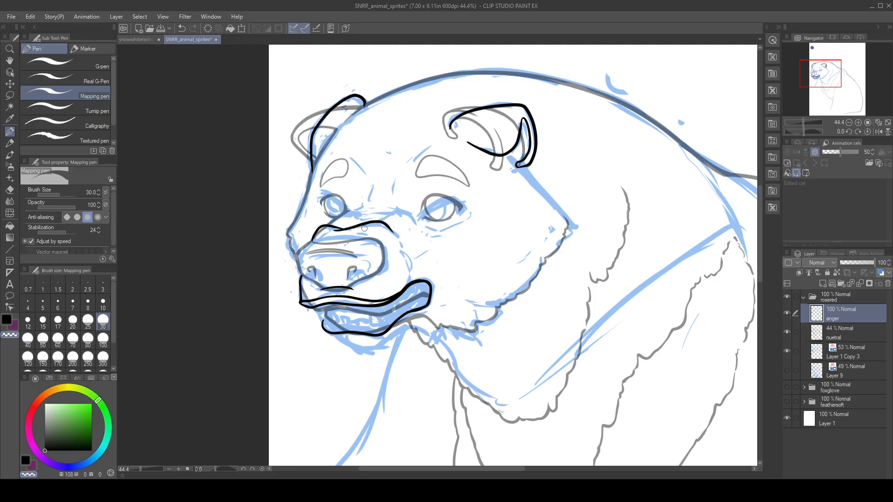
key("c")
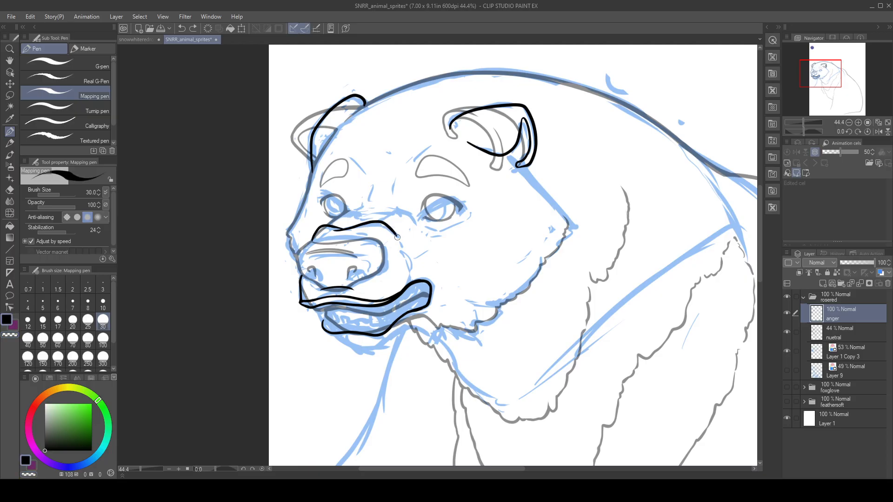
key("c")
key("c")
mouse_move(328, 223)
left_mouse_down()
mouse_move(365, 215)
mouse_move(344, 212)
mouse_move(396, 211)
mouse_move(414, 220)
mouse_move(379, 212)
mouse_move(419, 224)
left_mouse_up()
key("ctrl+z")
key("ctrl+z")
- Ink the far eye's heavy, angry upper lid
mouse_move(321, 190)
left_mouse_down()
mouse_move(356, 204)
mouse_move(363, 187)
mouse_move(326, 192)
mouse_move(352, 204)
mouse_move(355, 185)
mouse_move(332, 176)
mouse_move(319, 187)
mouse_move(350, 205)
mouse_move(348, 179)
mouse_move(313, 182)
left_mouse_up()
key("ctrl+z")
key("ctrl+z")
key("ctrl+z")
key("ctrl+z")
left_click_drag(320, 199, 321, 202)
key("ctrl+z")
- Ink the far eye's lower lid and the curve of its iris beside the muzzle bridge
left_click_drag(324, 211, 339, 218)
key("ctrl+z")
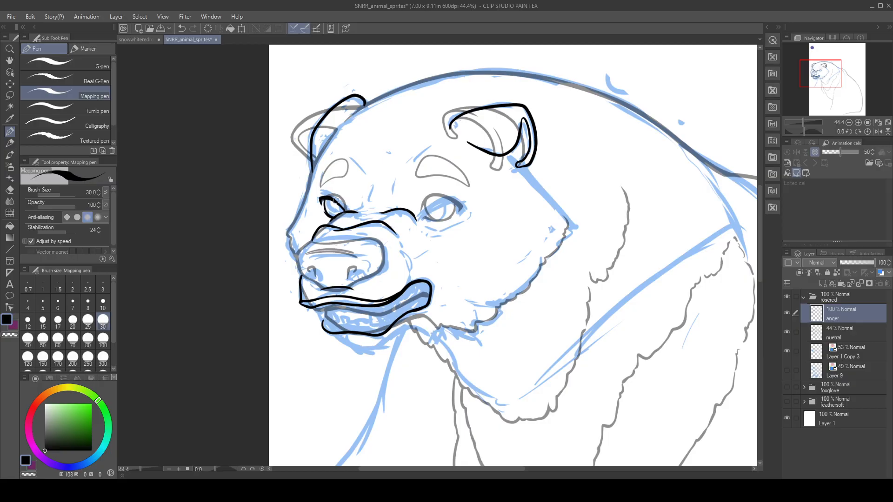
left_click_drag(341, 205, 348, 212)
key("ctrl+z")
key("c")
key("c")
- Ink the near eye's slanted upper lid with a thickened outer corner
mouse_move(421, 214)
left_mouse_down()
mouse_move(461, 204)
mouse_move(428, 208)
mouse_move(465, 203)
left_mouse_up()
key("ctrl+z")
key("ctrl+z")
key("c")
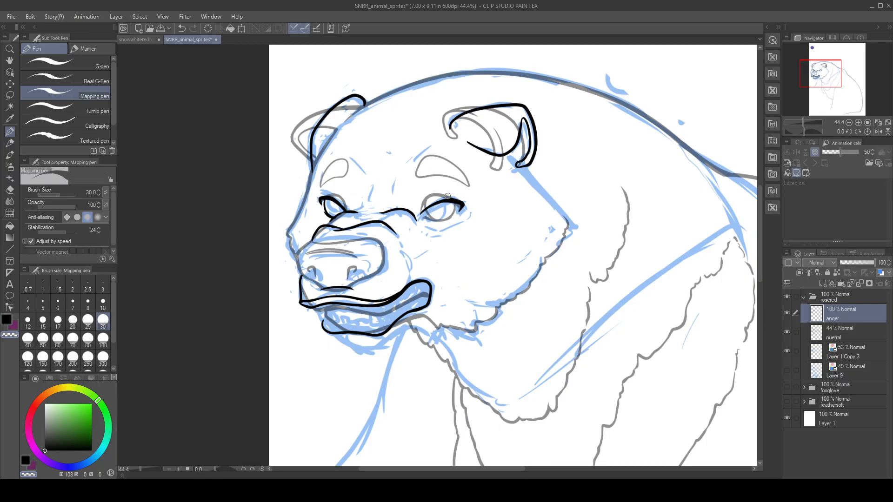
key("c")
key("ctrl+z")
left_click_drag(451, 202, 463, 208)
key("ctrl+z")
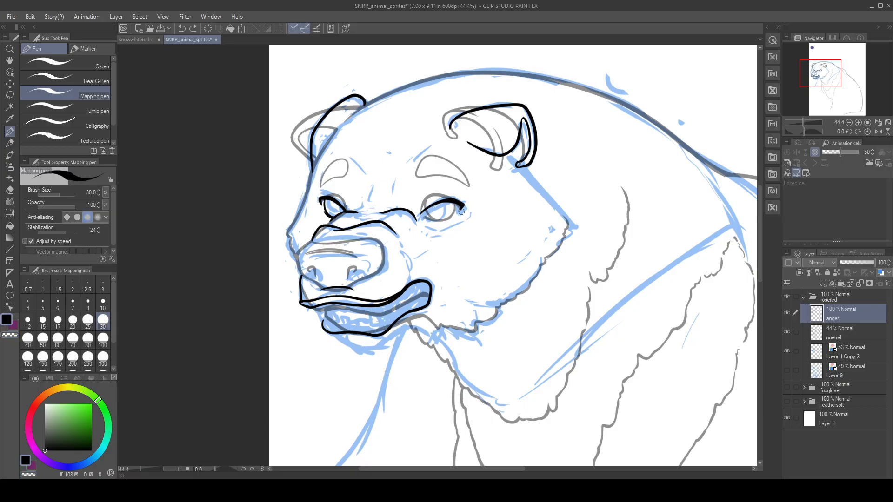
- Ink the near eye's lower lid and iris, plus the short crease beneath the eye
mouse_move(423, 219)
left_mouse_down()
mouse_move(453, 216)
mouse_move(455, 204)
left_mouse_up()
key("ctrl+z")
mouse_move(439, 232)
left_mouse_down()
mouse_move(471, 213)
mouse_move(433, 226)
mouse_move(440, 230)
left_mouse_up()
key("ctrl+z")
key("ctrl+z")
- Ink the rounded chin below the lower lip and the jagged cheek fur behind the jaw
mouse_move(330, 333)
left_mouse_down()
mouse_move(362, 354)
mouse_move(385, 348)
mouse_move(419, 329)
mouse_move(423, 271)
mouse_move(449, 282)
mouse_move(426, 269)
mouse_move(445, 279)
mouse_move(485, 266)
mouse_move(497, 342)
left_mouse_up()
key("ctrl+z")
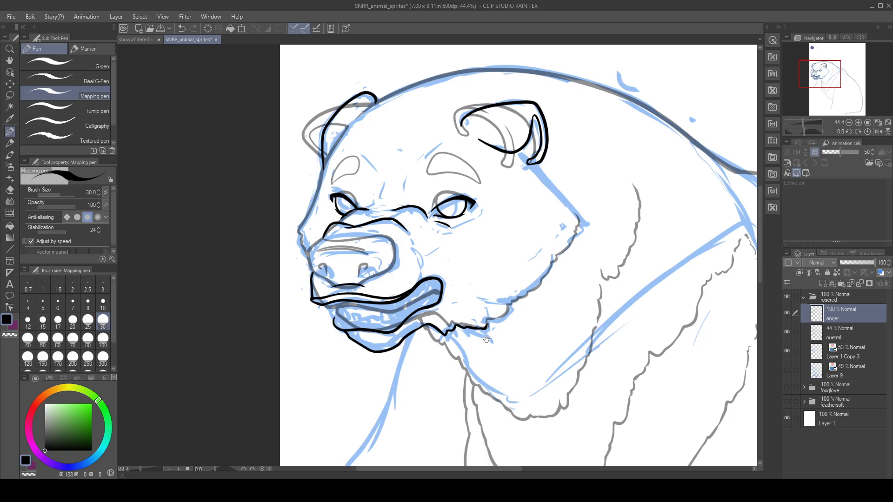
- Rework the near eye's upper lid into a sharper slant and ink the furrowed brow lines above both eyes
left_click_drag(408, 261, 437, 298)
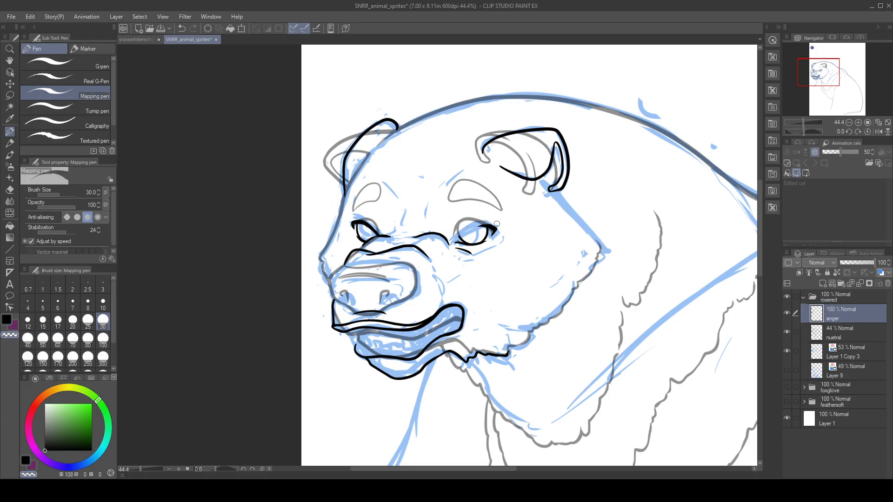
left_click_drag(456, 238, 481, 227)
key("ctrl+z")
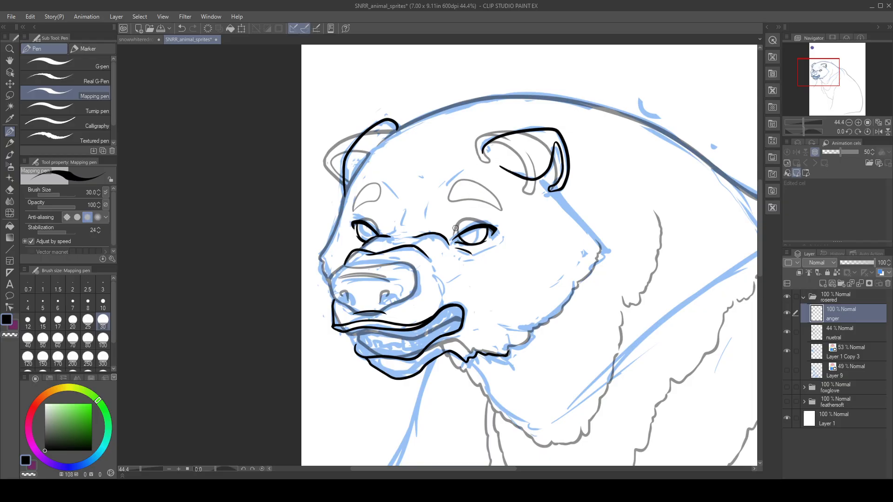
left_click_drag(456, 229, 493, 226)
key("ctrl+z")
mouse_move(384, 182)
left_mouse_down()
mouse_move(398, 229)
mouse_move(449, 180)
mouse_move(465, 172)
left_mouse_up()
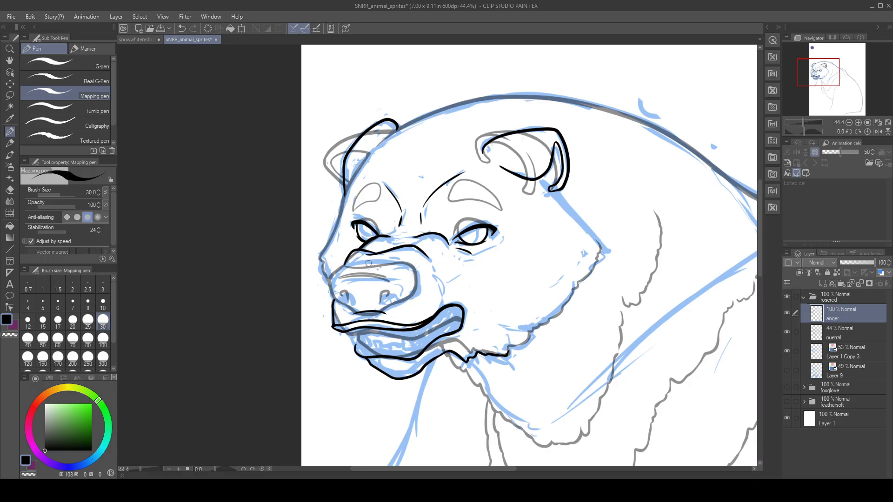
- Ink the side of the muzzle curving down to the upper lip and tidy its join at the mouth corner
left_click_drag(399, 263, 422, 271)
key("ctrl+z")
mouse_move(437, 316)
left_mouse_down()
mouse_move(441, 274)
mouse_move(439, 311)
left_mouse_up()
key("c")
mouse_move(439, 275)
left_mouse_down()
mouse_move(443, 307)
mouse_move(463, 312)
left_mouse_up()
key("c")
key("ctrl+z")
key("ctrl+z")
- Ink the inner edge of the lower lip and thicken the black lip around the mouth corner
mouse_move(382, 330)
left_mouse_down()
mouse_move(371, 289)
mouse_move(355, 308)
mouse_move(391, 310)
mouse_move(433, 289)
left_mouse_up()
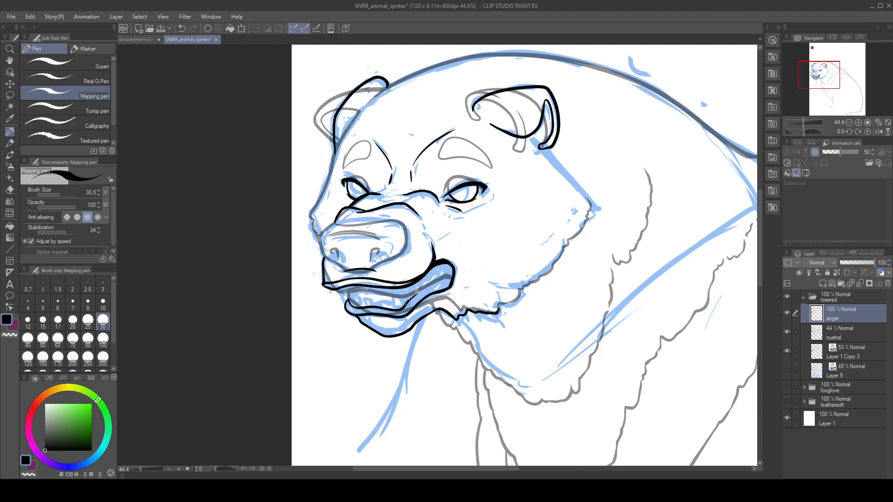
mouse_move(401, 310)
left_mouse_down()
mouse_move(448, 284)
mouse_move(435, 290)
mouse_move(448, 280)
mouse_move(448, 263)
mouse_move(436, 290)
left_mouse_up()
key("c")
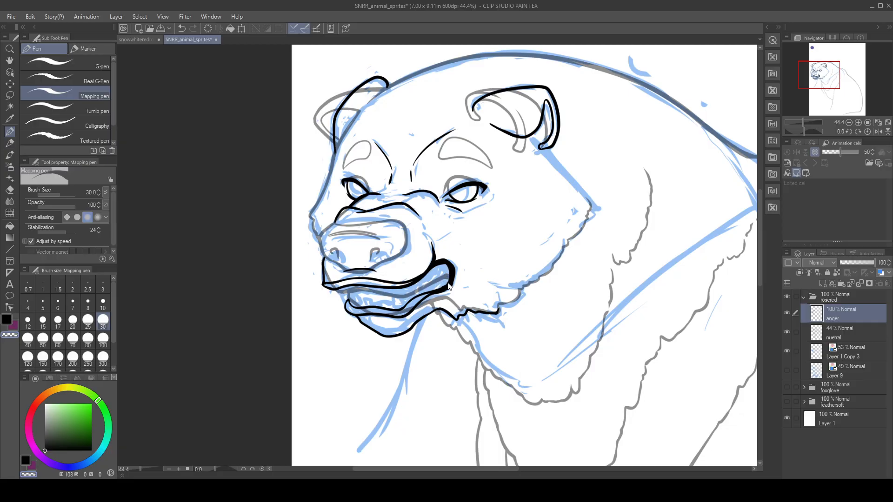
key("c")
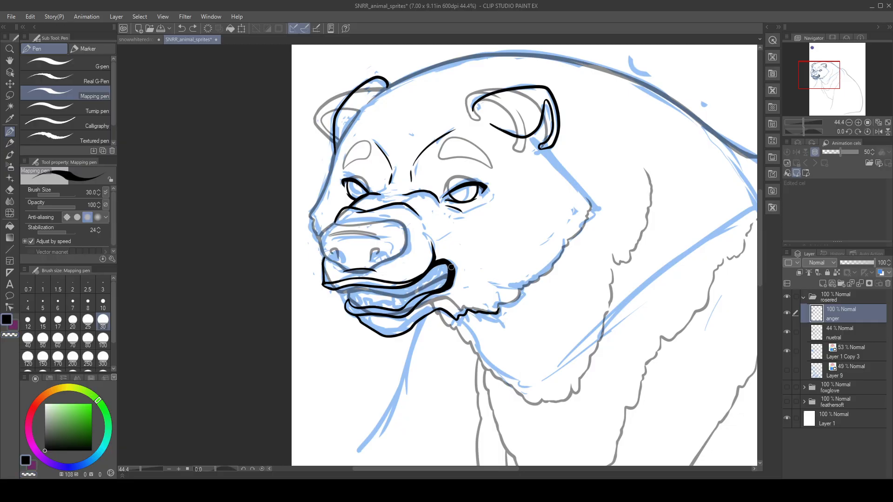
key("c")
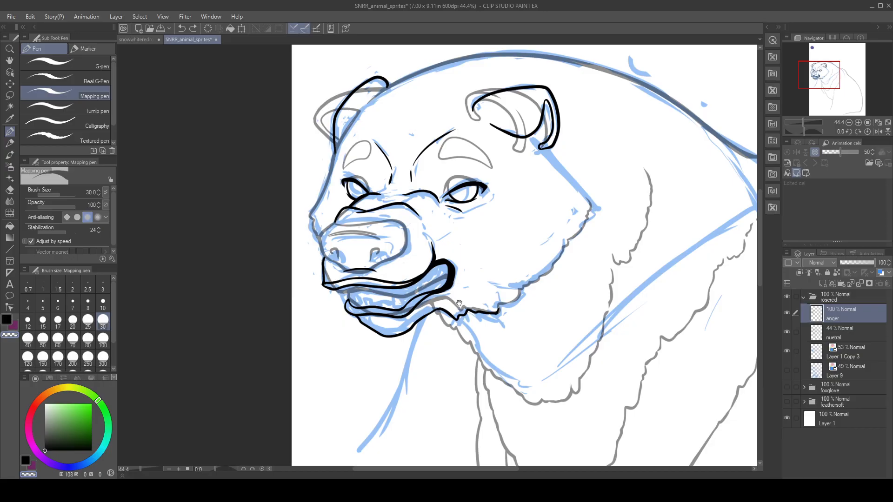
- Ink a short crease just behind and below the mouth corner and clean up its edge
left_click_drag(458, 303, 473, 268)
key("c")
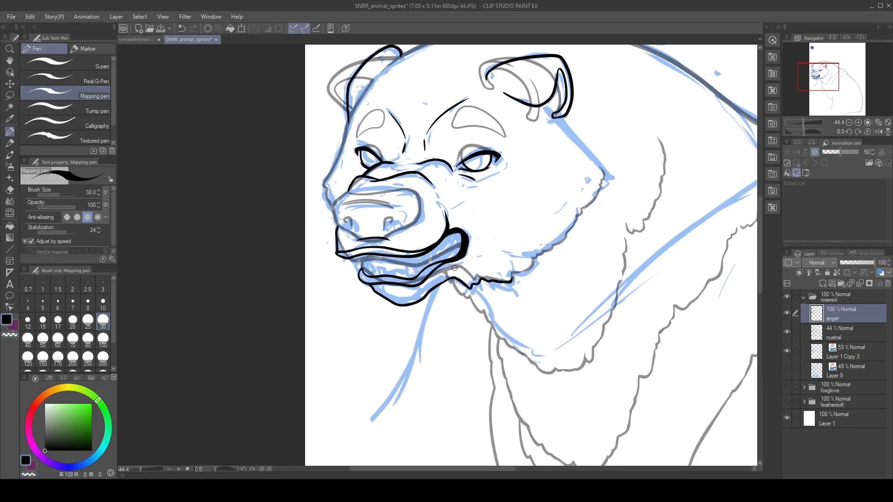
left_click_drag(470, 265, 475, 251)
key("ctrl+z")
key("c")
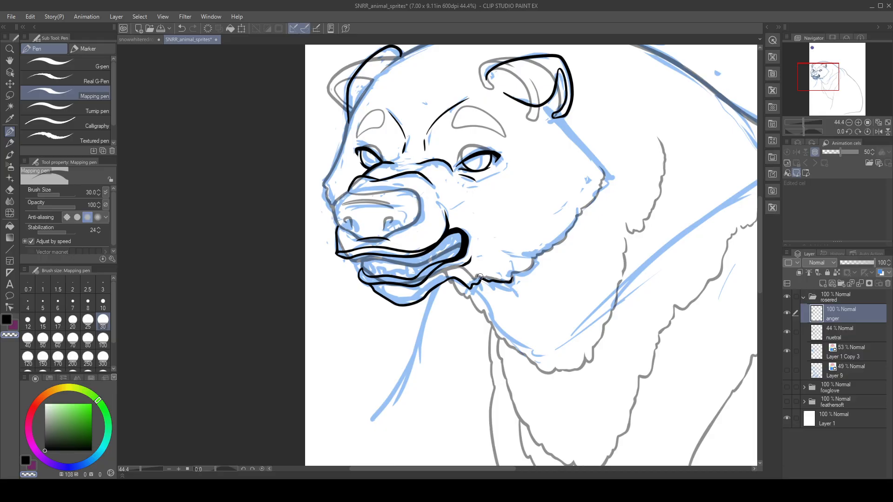
key("c")
- Try inking a row of upper teeth and fangs inside the open mouth
left_click_drag(487, 251, 513, 297)
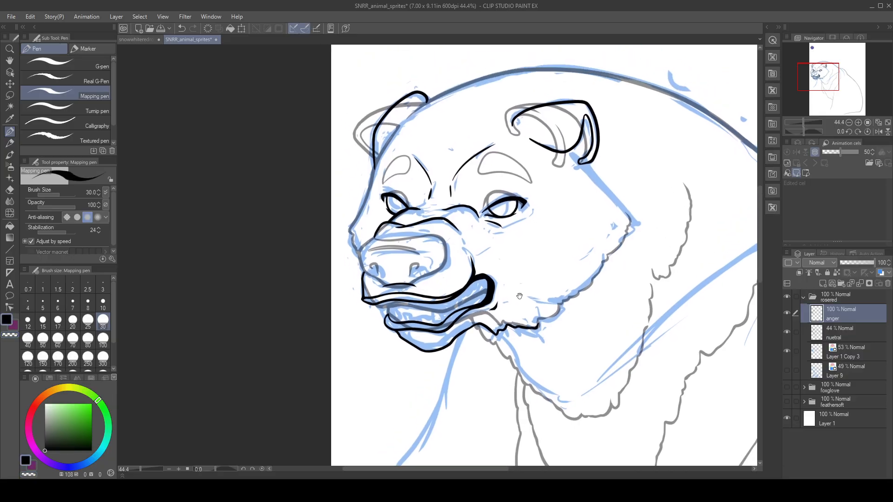
key("c")
key("c")
key("ctrl+z")
mouse_move(390, 303)
left_mouse_down()
mouse_move(393, 320)
mouse_move(391, 302)
mouse_move(398, 310)
mouse_move(399, 301)
mouse_move(428, 302)
mouse_move(435, 320)
mouse_move(435, 303)
mouse_move(439, 323)
mouse_move(441, 307)
mouse_move(463, 295)
left_mouse_up()
key("ctrl+z")
key("c")
key("c")
key("ctrl+z")
key("ctrl+z")
key("ctrl+z")
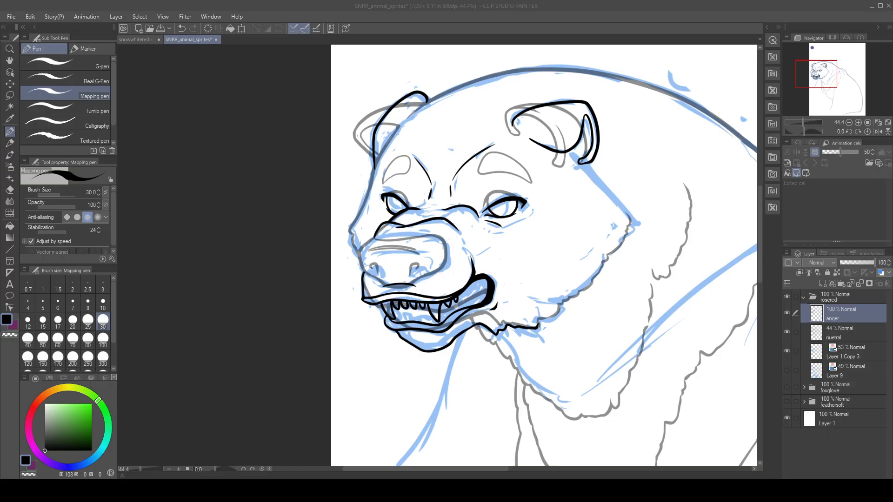
- Undo the first row of teeth and re-ink the fang at the front of the mouth
left_click(379, 312)
mouse_move(375, 308)
left_mouse_down()
mouse_move(397, 335)
mouse_move(398, 328)
left_mouse_up()
key("ctrl+z")
key("ctrl+z")
key("ctrl+z")
key("ctrl+z")
key("ctrl+z")
key("ctrl+z")
key("ctrl+z")
key("ctrl+z")
key("ctrl+z")
key("ctrl+z")
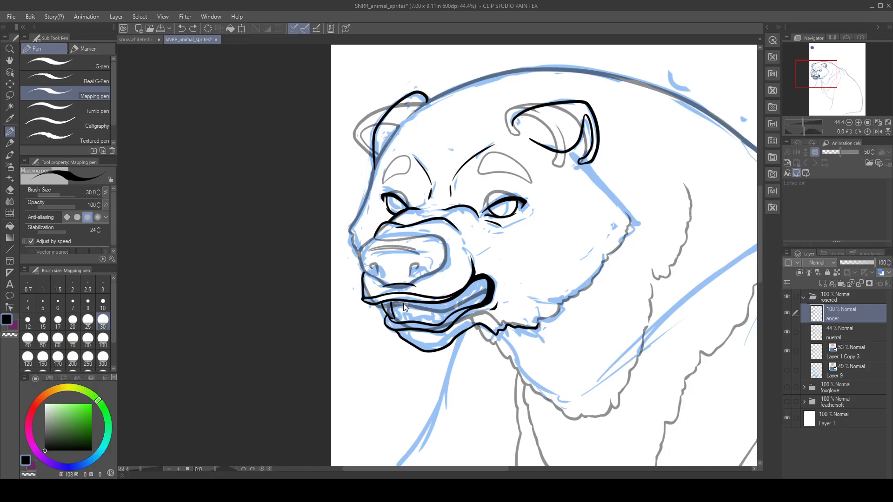
- Ink the small upper front teeth and the large near canine below the upper lip
mouse_move(399, 303)
left_mouse_down()
mouse_move(406, 320)
mouse_move(404, 302)
mouse_move(417, 306)
mouse_move(391, 314)
mouse_move(425, 315)
mouse_move(441, 303)
mouse_move(430, 314)
mouse_move(441, 309)
mouse_move(440, 323)
left_mouse_up()
key("ctrl+z")
key("ctrl+z")
key("ctrl+z")
key("ctrl+z")
key("ctrl+z")
- Ink the back teeth towards the mouth corner and refine the front fang
mouse_move(430, 304)
left_mouse_down()
mouse_move(445, 327)
mouse_move(446, 304)
mouse_move(432, 303)
mouse_move(442, 328)
mouse_move(440, 305)
mouse_move(455, 306)
mouse_move(458, 298)
mouse_move(450, 300)
mouse_move(481, 280)
left_mouse_up()
key("ctrl+z")
left_click_drag(376, 304, 390, 322)
key("ctrl+z")
key("ctrl+z")
key("ctrl+z")
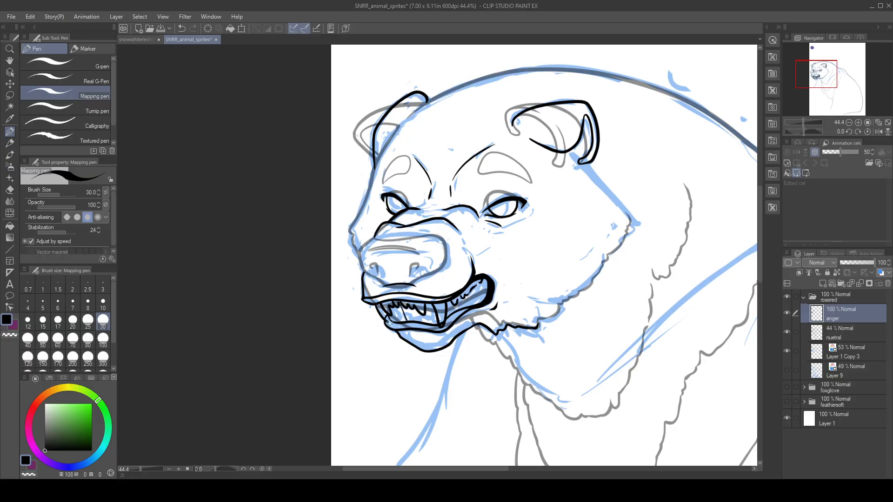
key("c")
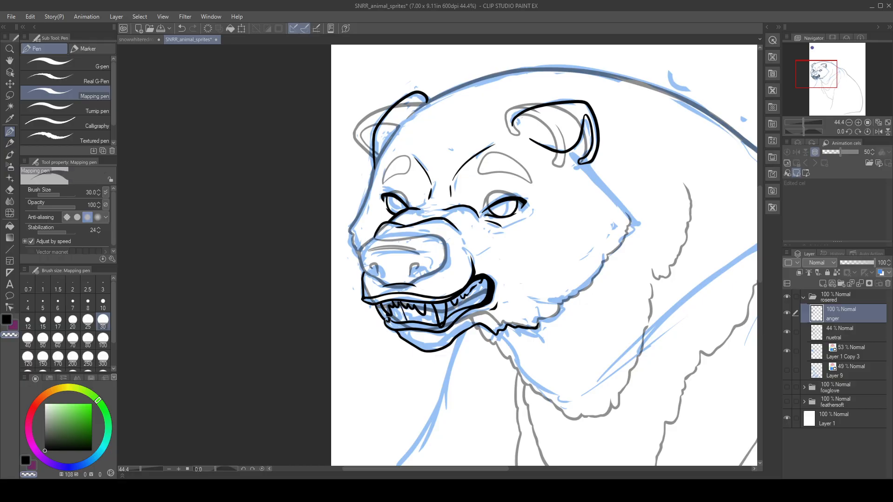